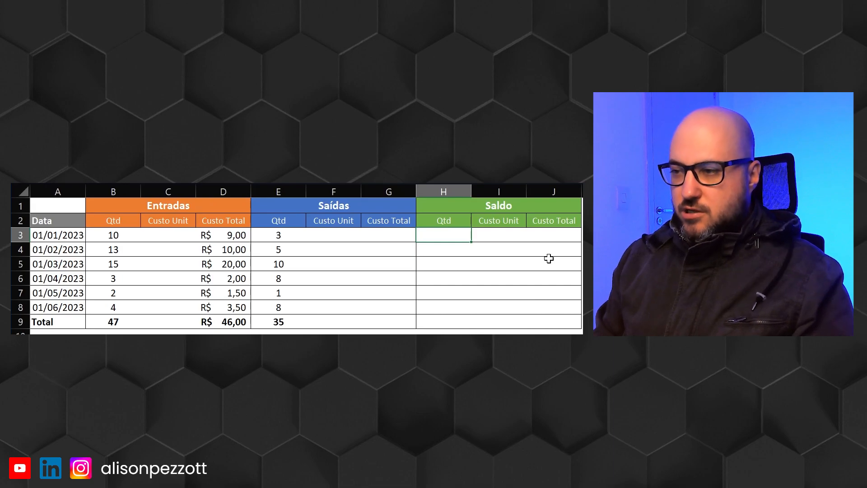
Calculate the first Saldo Qtd in H3 as entries minus exits with the formula =B3-E3
click(119, 236)
text(-)
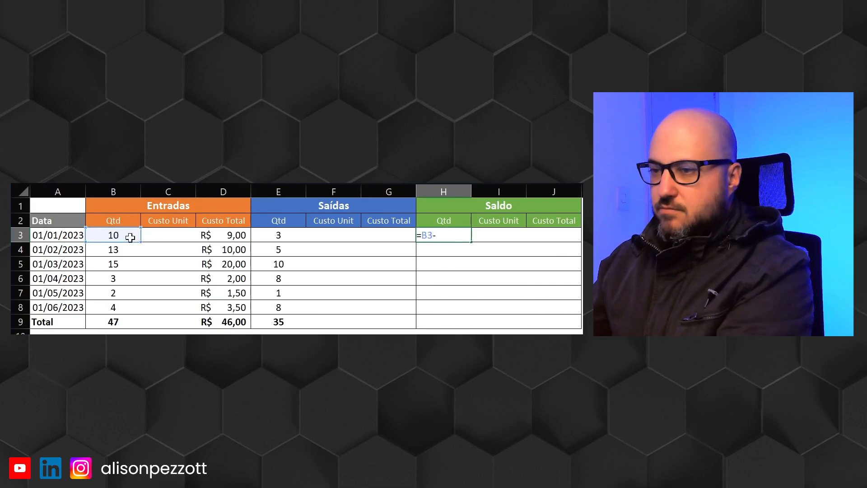
click(280, 235)
key(Return)
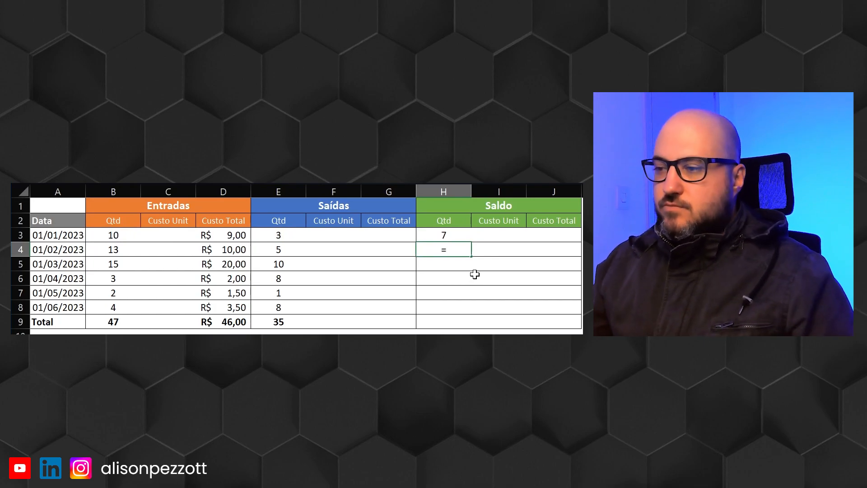
Calculate the Saldo Qtd for 01/02/2023 in H4, including the previous balance, with the formula =B4-E4+H3
click(113, 250)
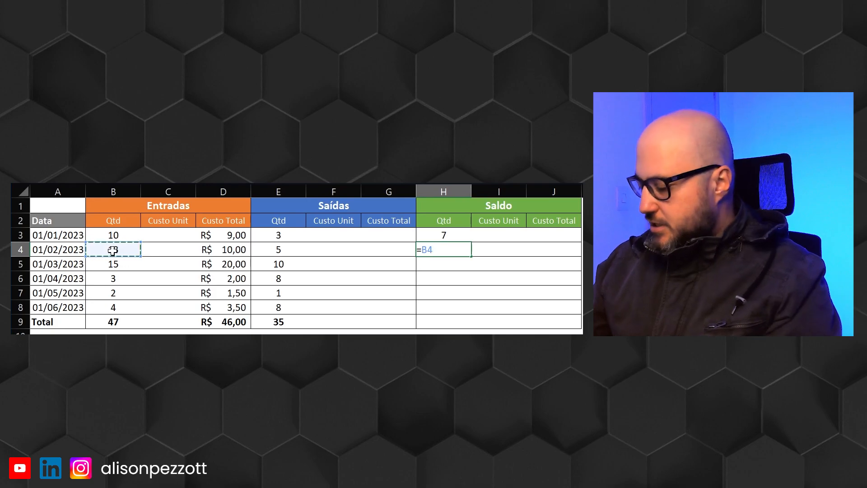
text(-)
click(280, 246)
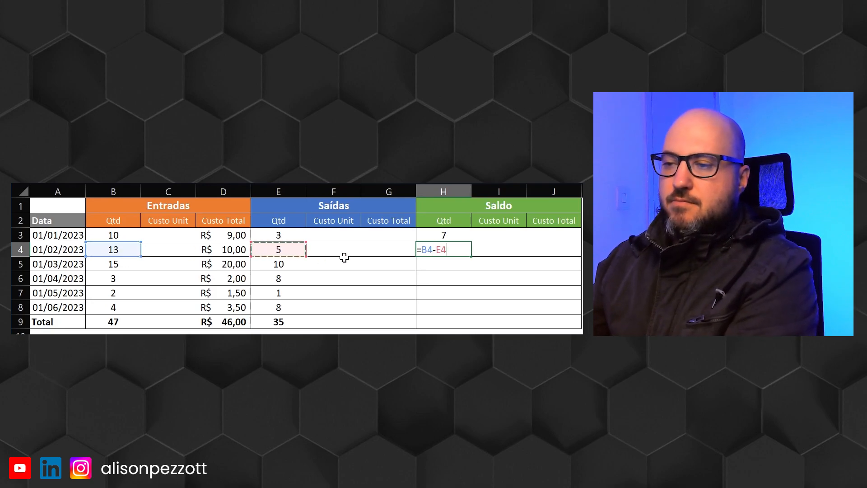
text(+)
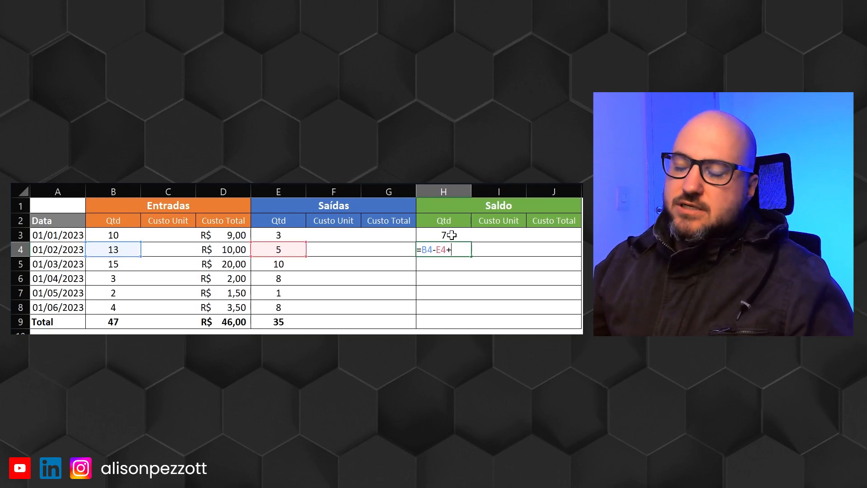
click(452, 234)
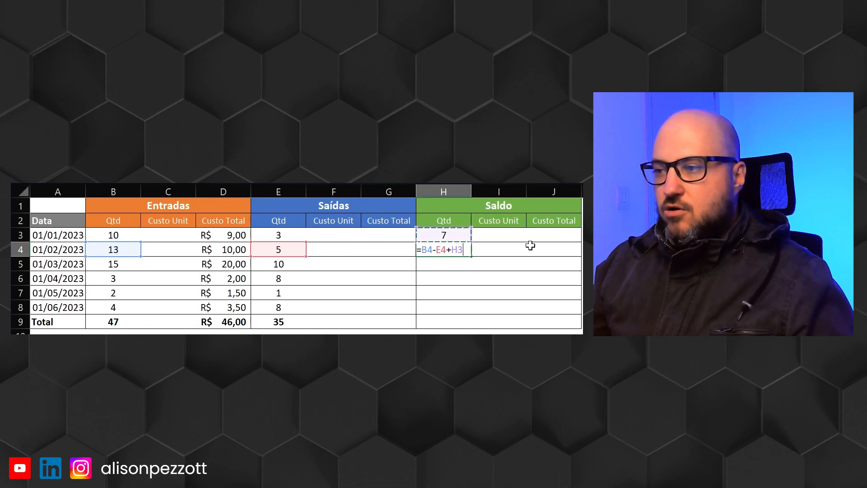
key(Return)
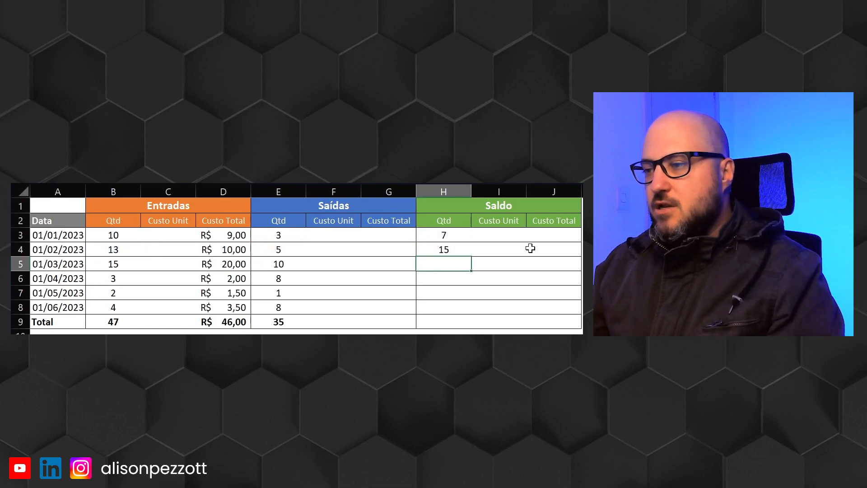
Copy the Saldo Qtd formula from H4 into cells H5 through H9
click(432, 248)
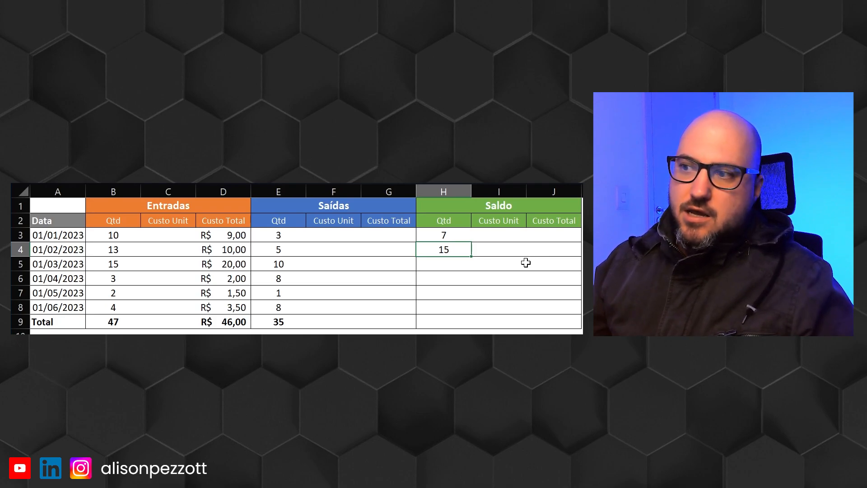
key(ctrl+c)
drag(463, 263, 454, 324)
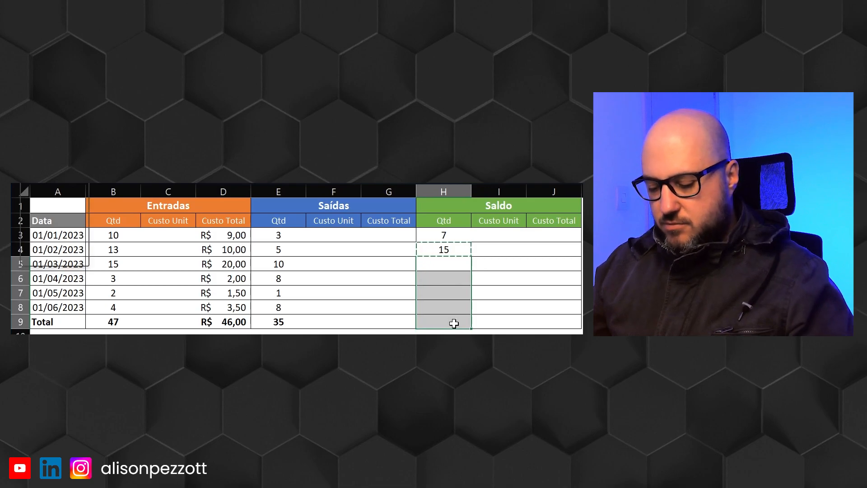
key(ctrl+v)
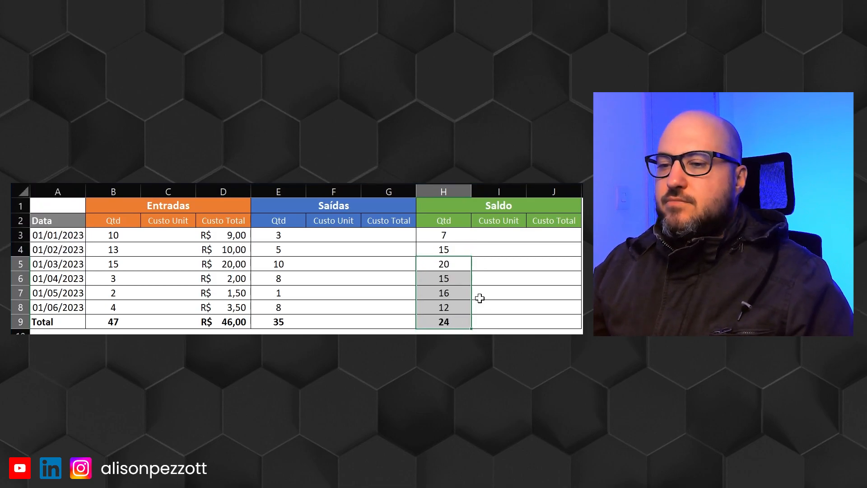
Replace the formula in the Total row of Saldo Qtd (H9) with =H8 to carry the last balance
click(453, 321)
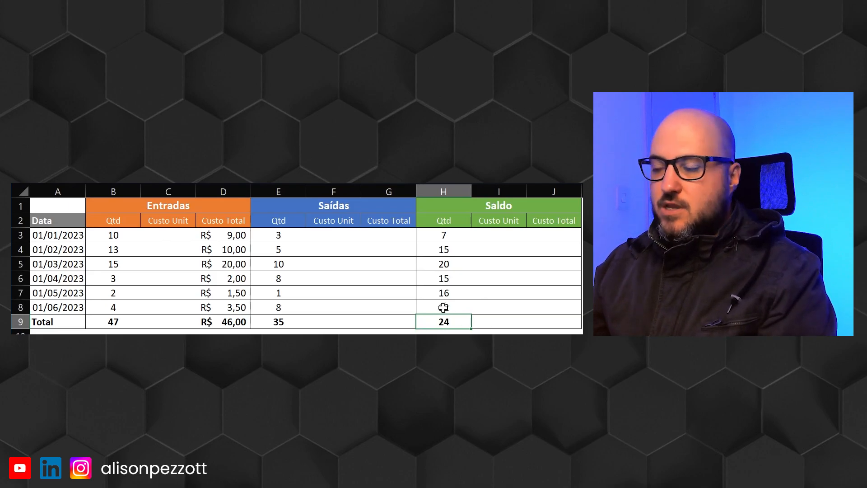
text(=)
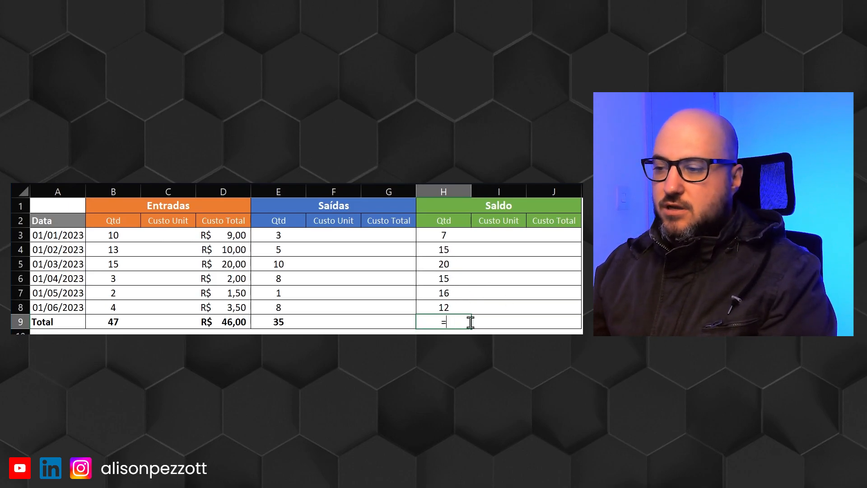
click(452, 308)
key(Return)
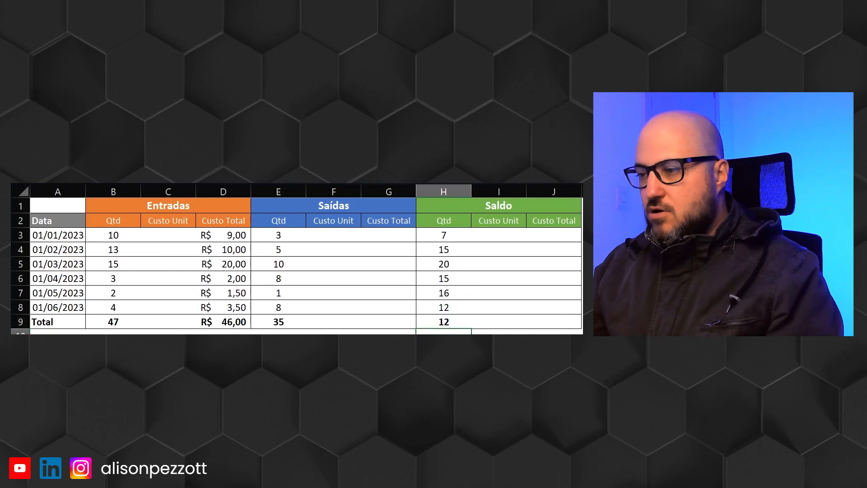
click(455, 325)
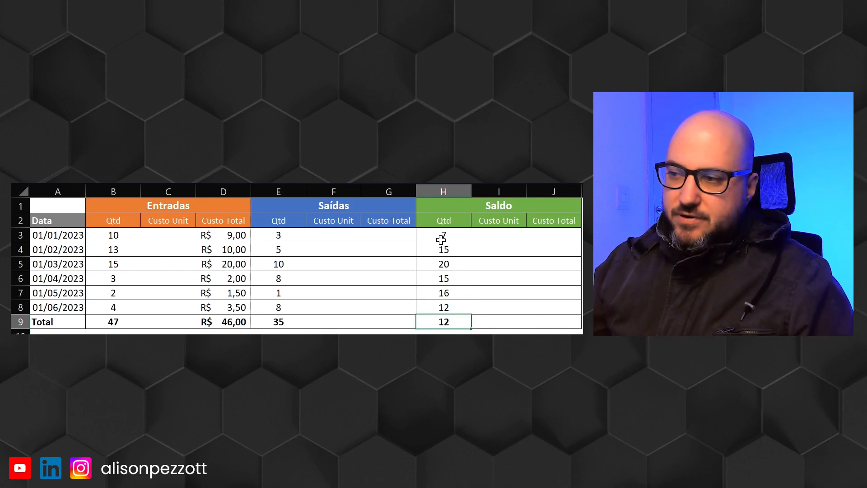
click(542, 235)
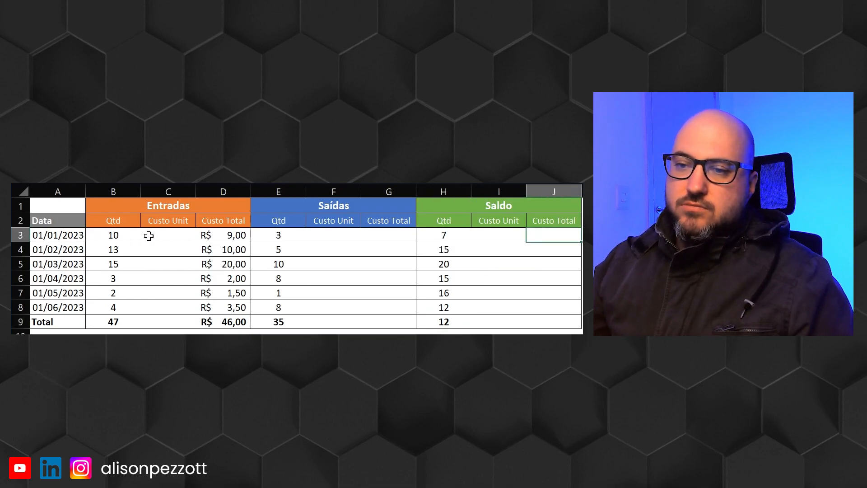
click(231, 237)
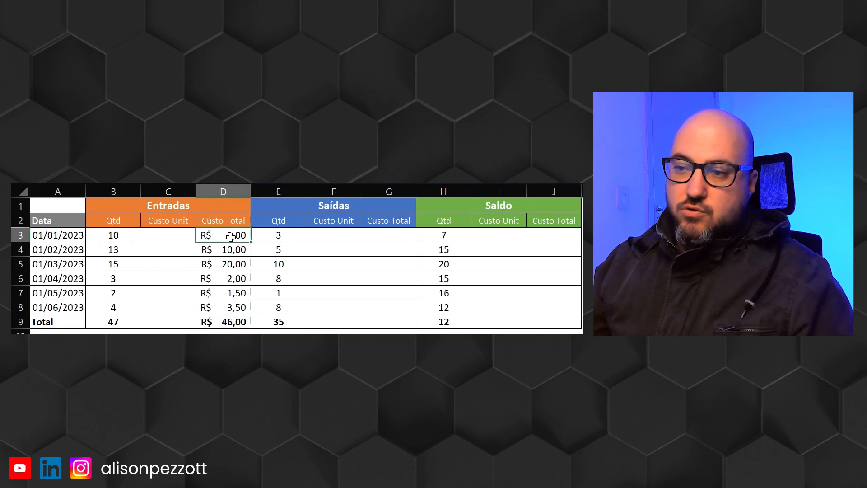
click(97, 233)
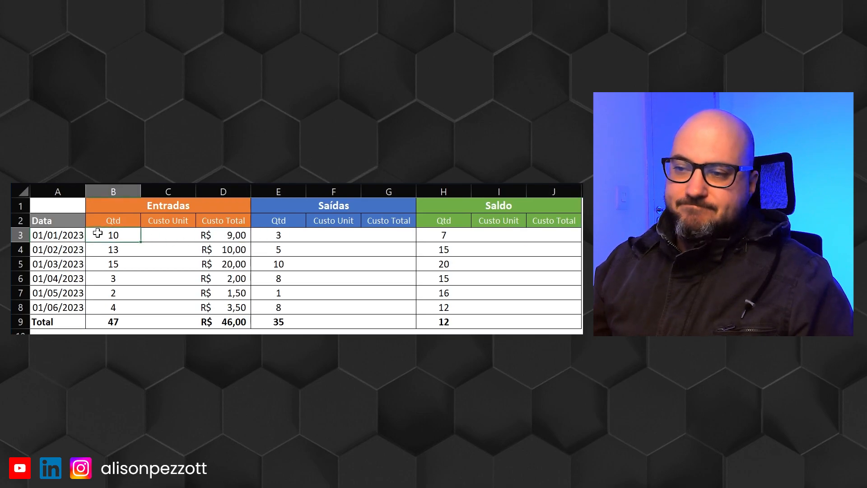
click(446, 236)
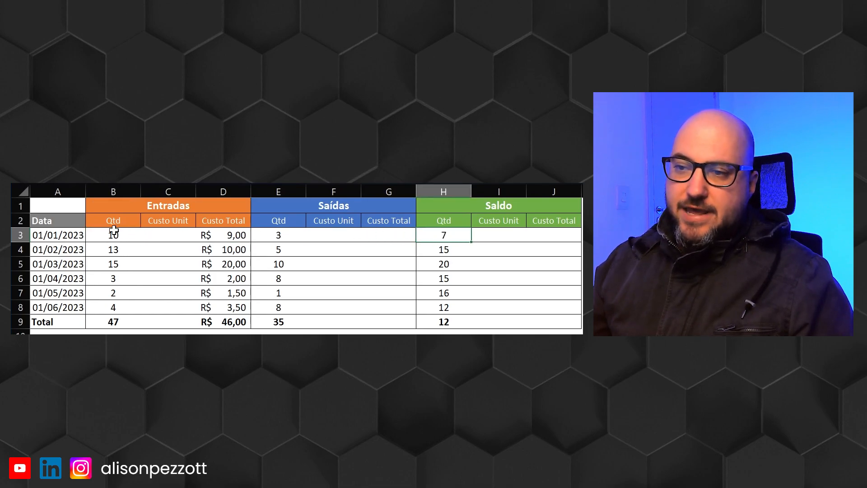
click(230, 234)
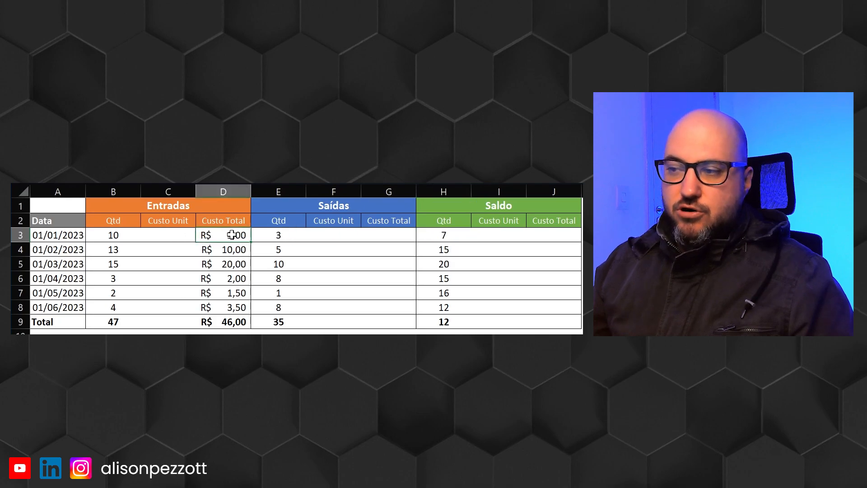
Calculate the first Saldo Custo Total in J3 proportionally to the remaining quantity with the formula =H3/B3*D3
click(556, 237)
text(=)
click(444, 233)
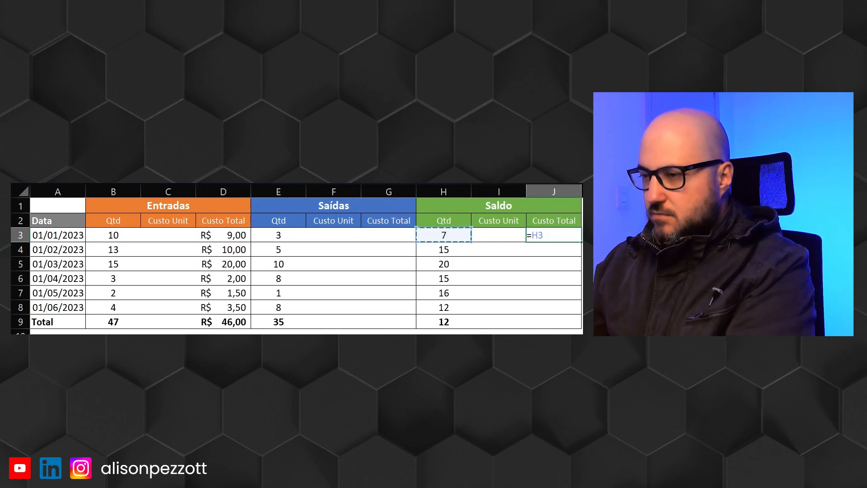
text(/)
click(112, 235)
text(*)
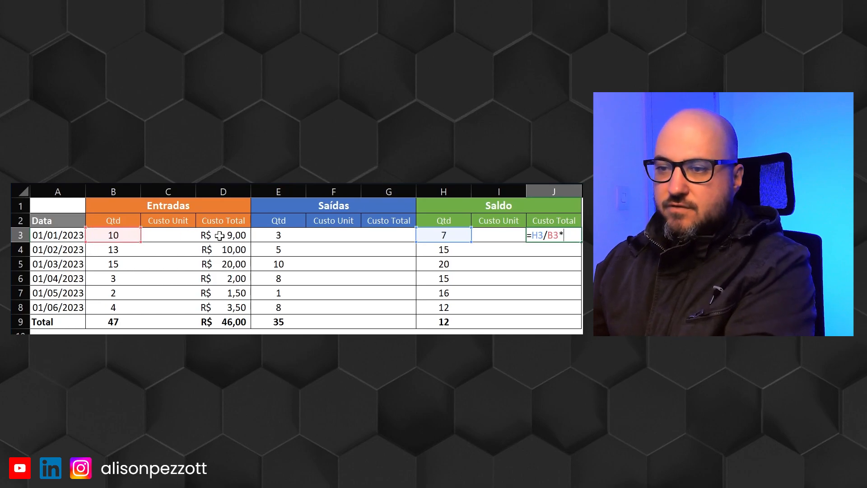
click(233, 235)
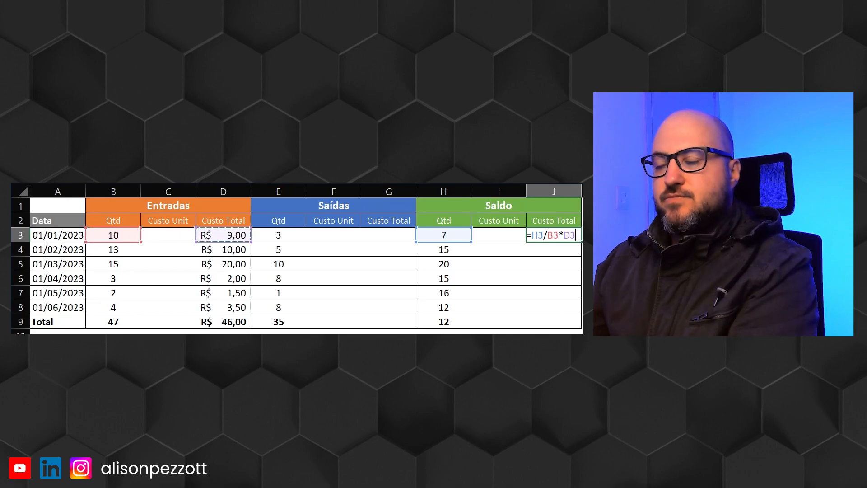
key(Return)
click(555, 234)
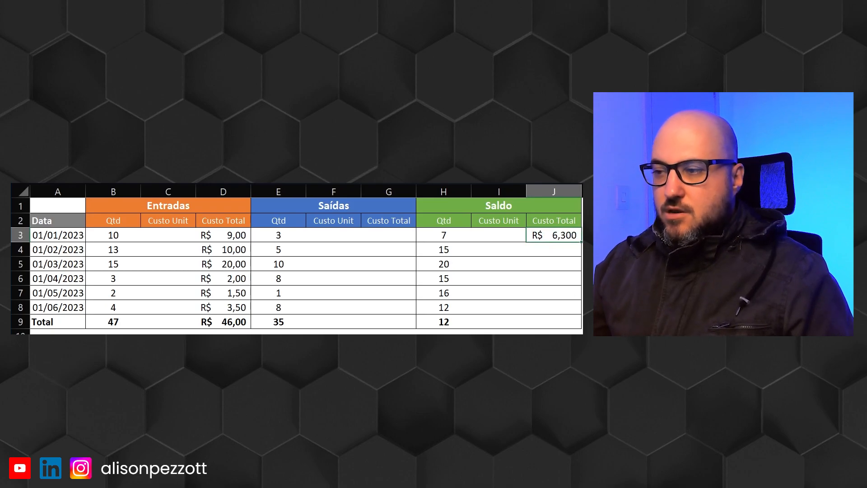
Calculate the Saldo Custo Total for 01/02/2023 in J4, including the previous balance, with the formula =H4/(H3+B4)*(D4+J3)
click(572, 249)
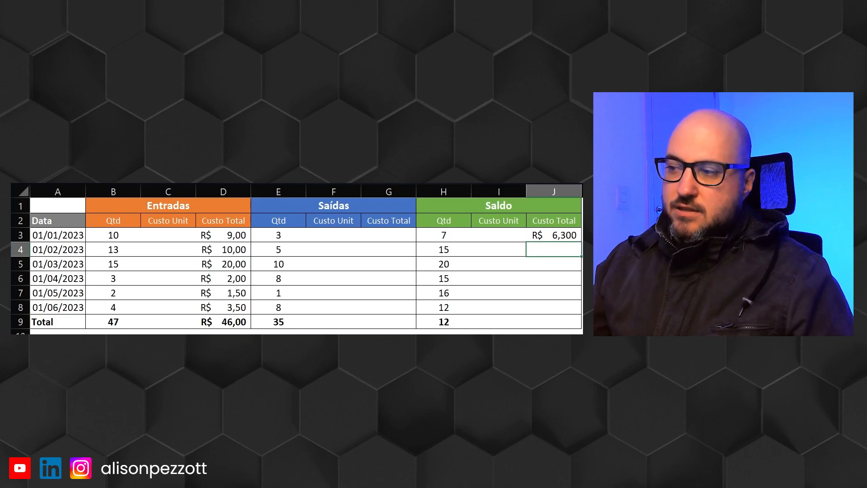
text(=)
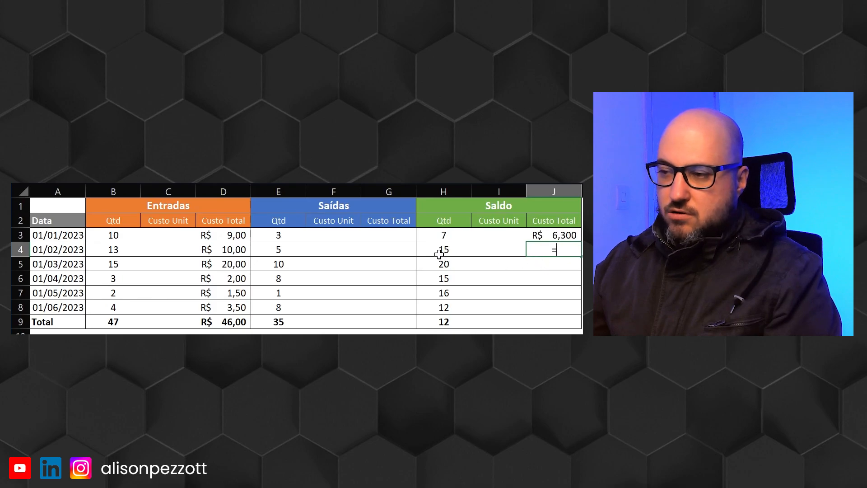
click(439, 252)
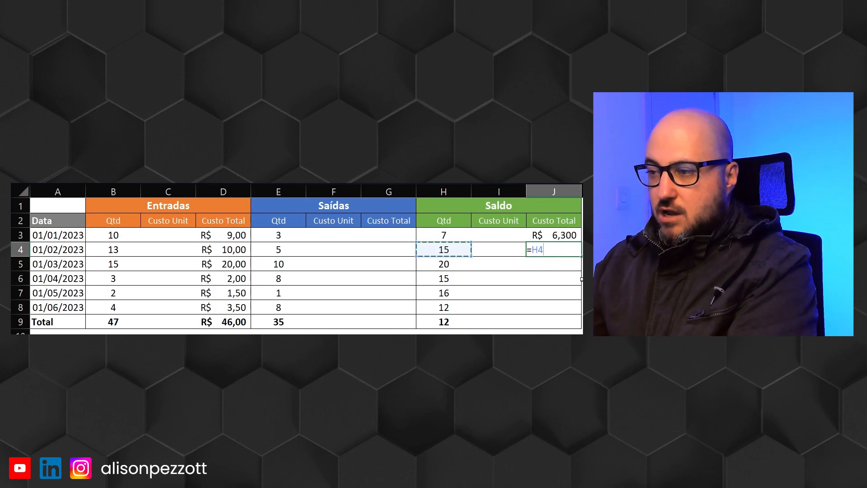
text(/)
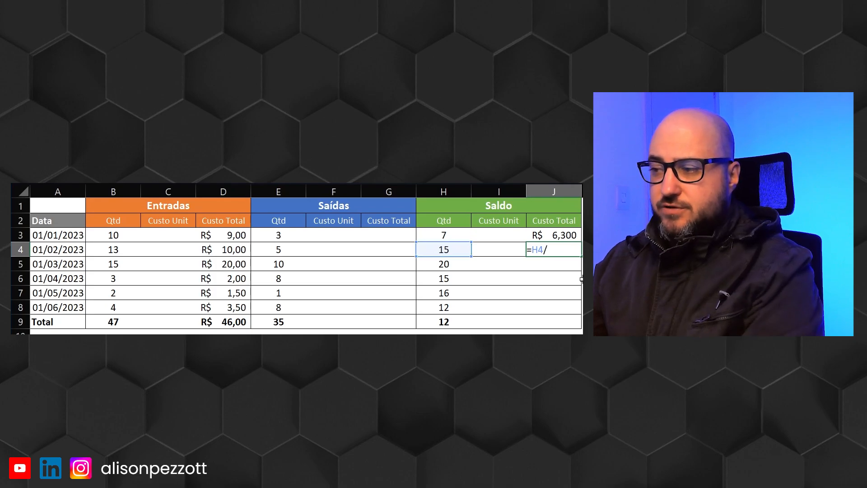
text(()
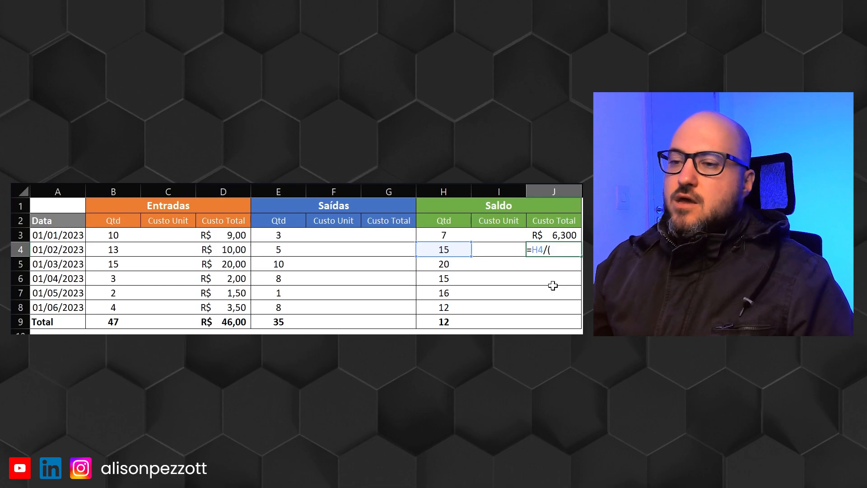
click(444, 235)
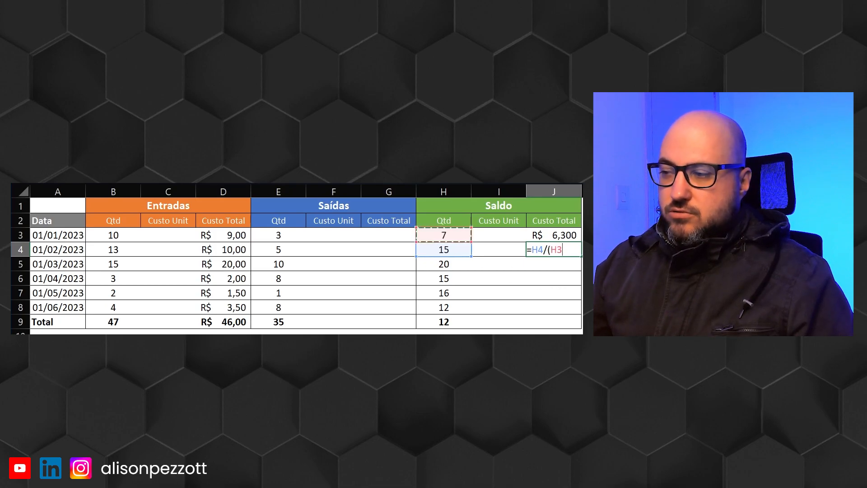
text(+)
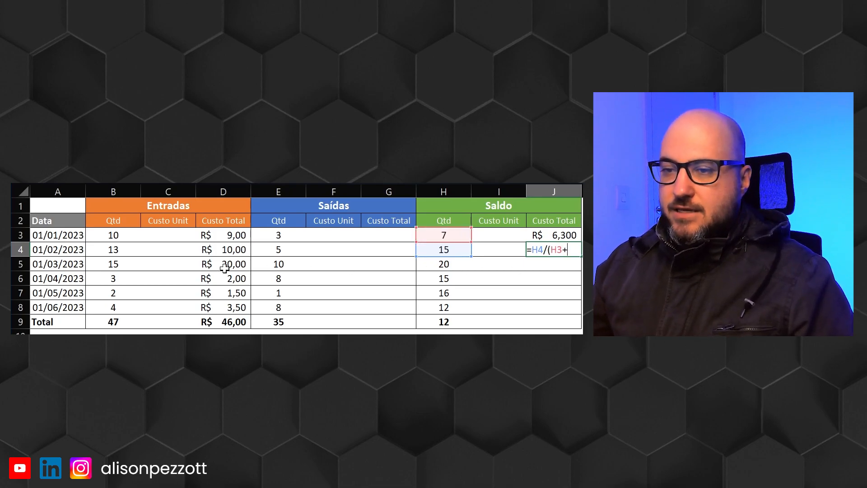
click(114, 249)
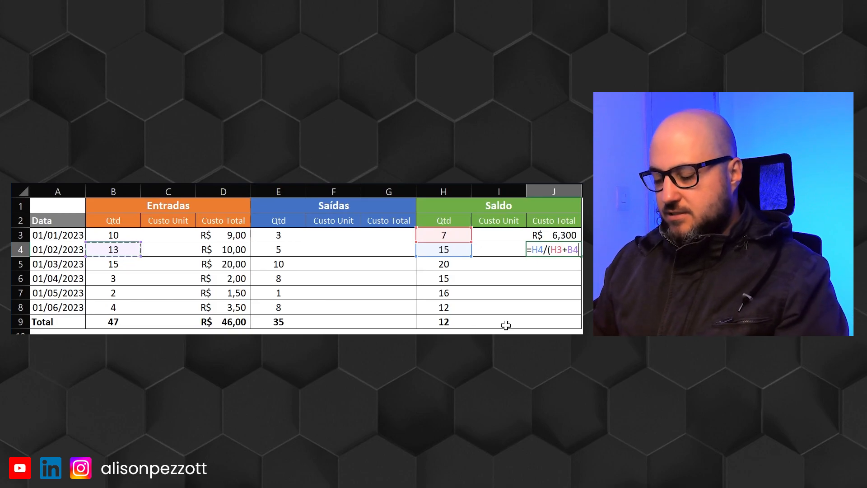
text()*)
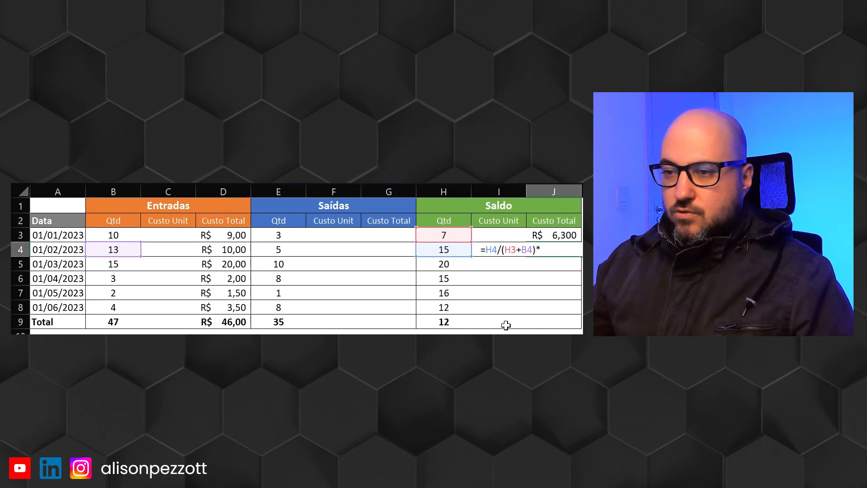
click(229, 250)
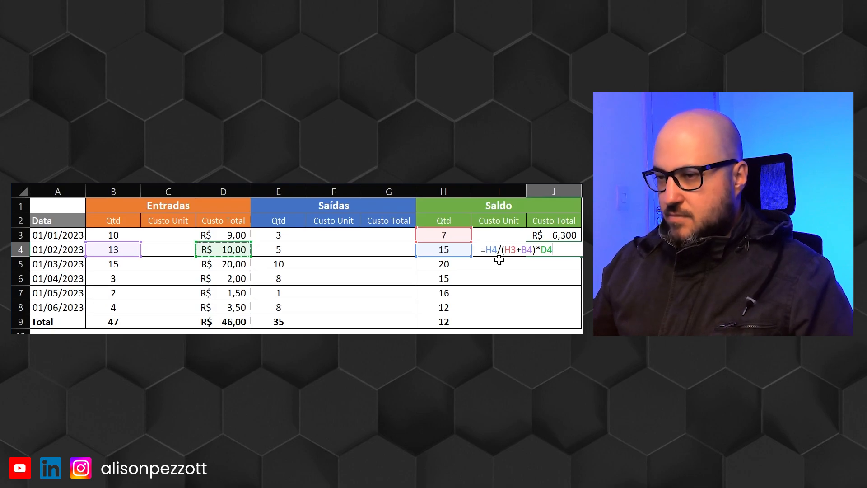
key(F2)
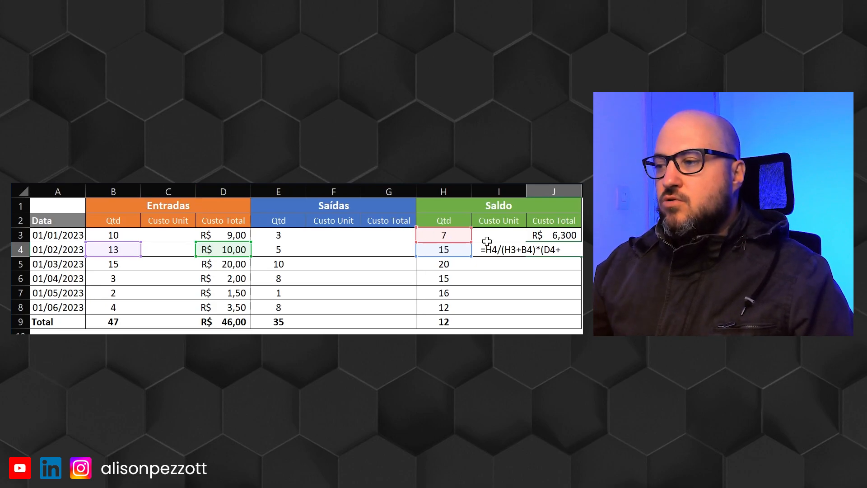
click(567, 236)
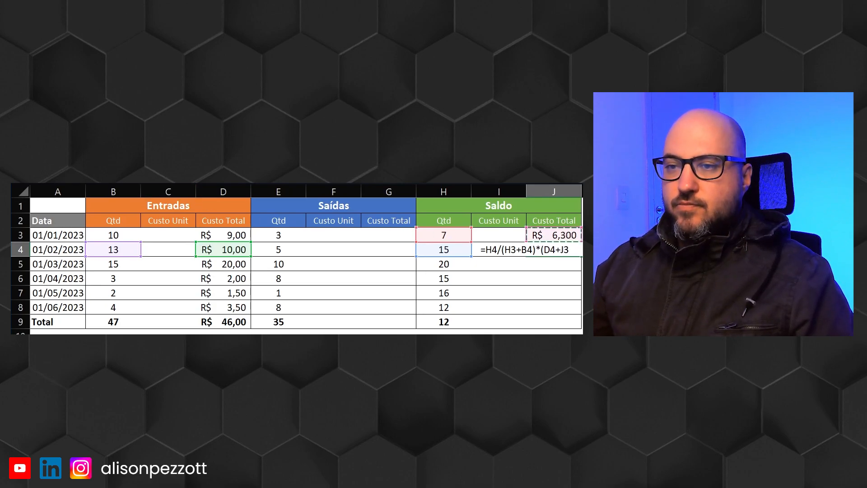
key(Return)
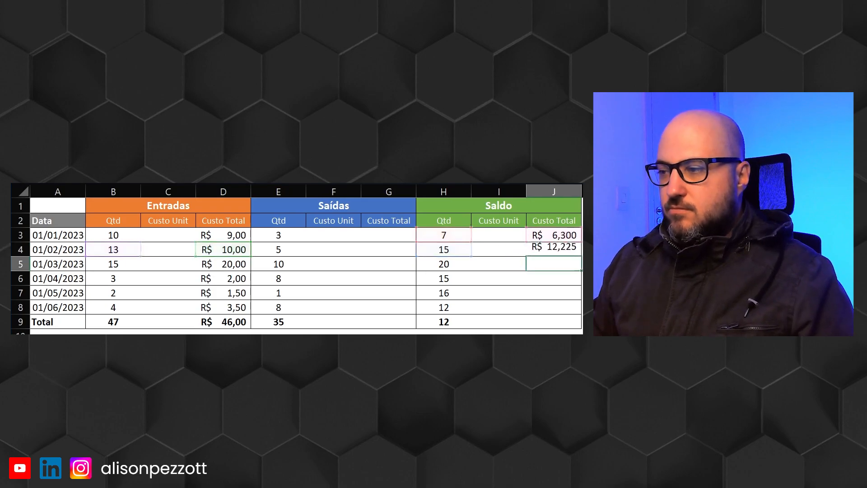
Copy the Saldo Custo Total formula from J4 into cells J5 through J8
click(555, 252)
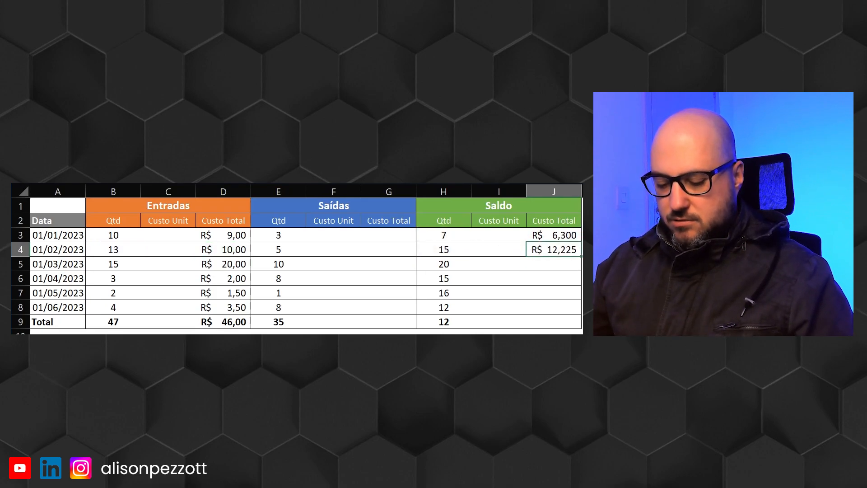
drag(570, 266, 569, 306)
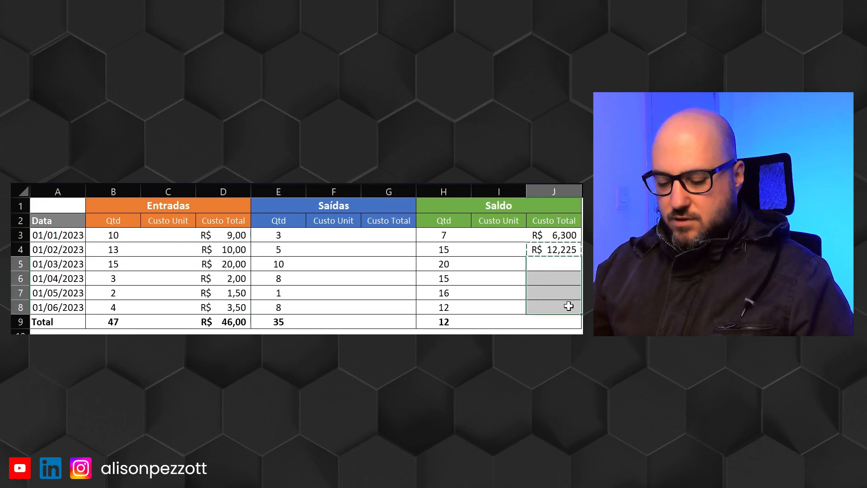
key(ctrl+v)
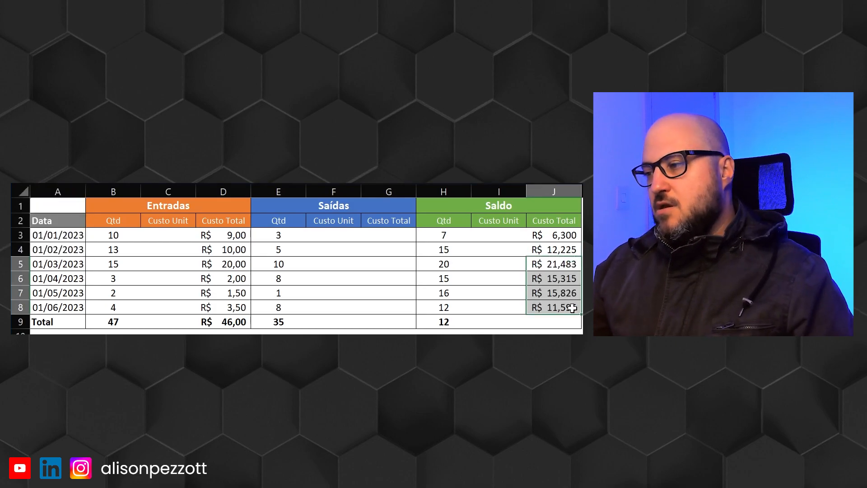
click(572, 308)
Carry the last Saldo Custo Total into the Total row in J9 with the formula =J8
click(562, 323)
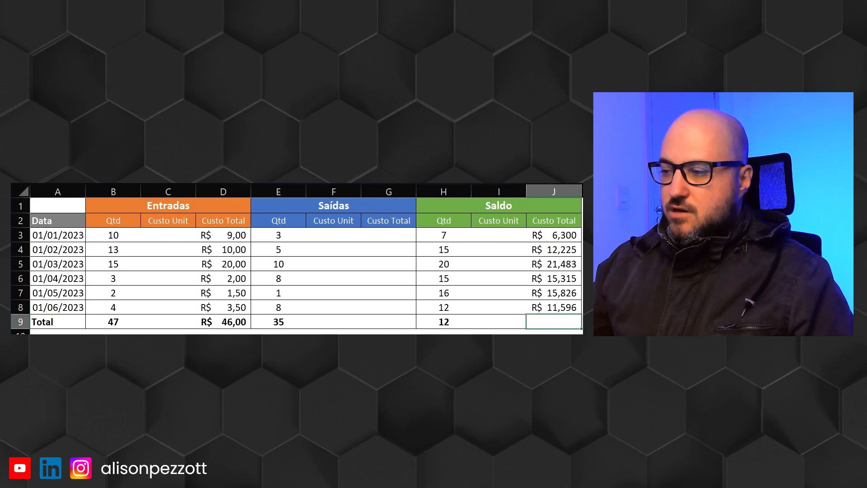
text(=J8)
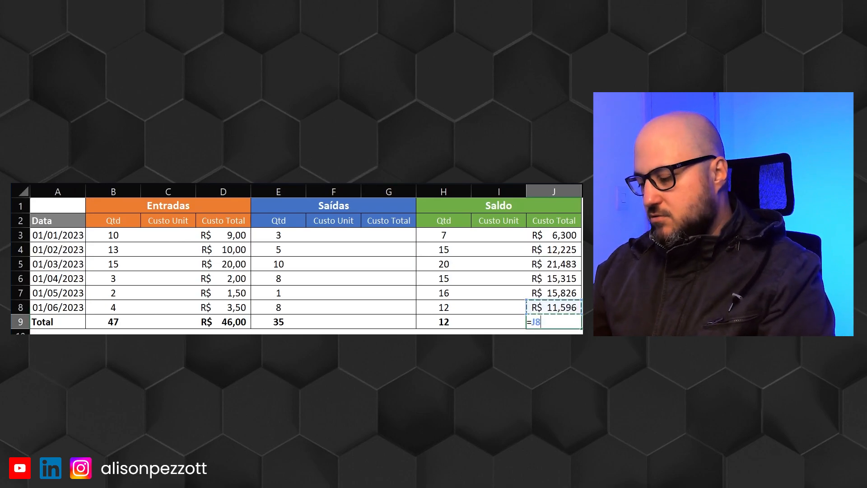
key(Return)
click(554, 322)
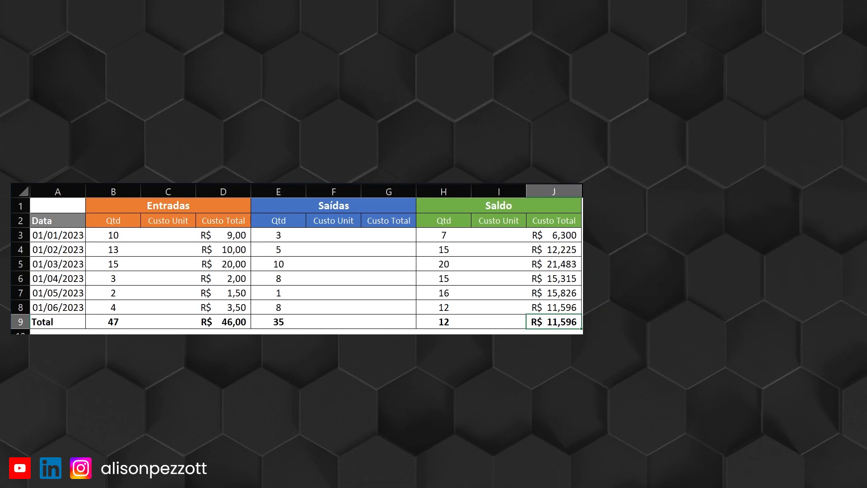
Calculate the first Saídas Custo Total in G3 as entry cost minus balance cost with the formula =D3-J3
click(395, 235)
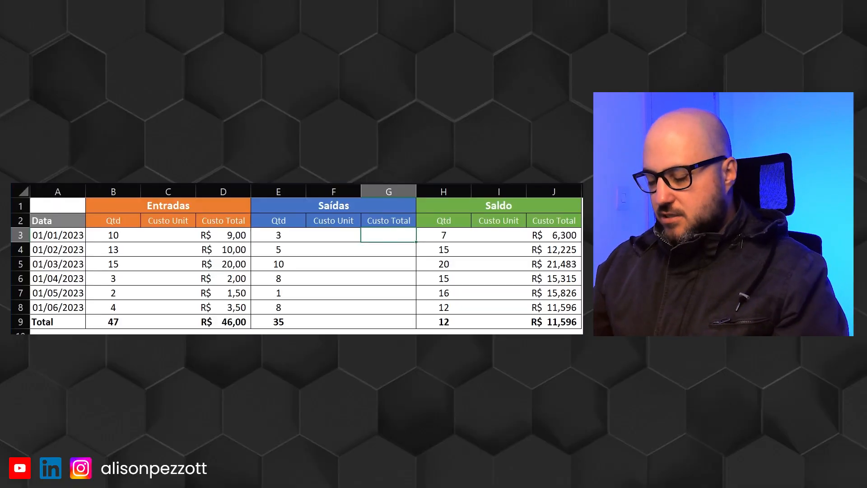
text(=)
click(241, 236)
text(-)
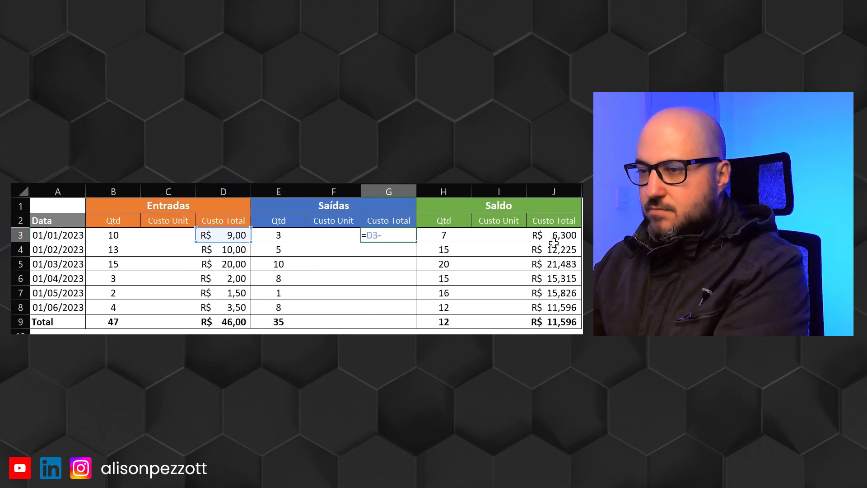
click(538, 236)
key(Return)
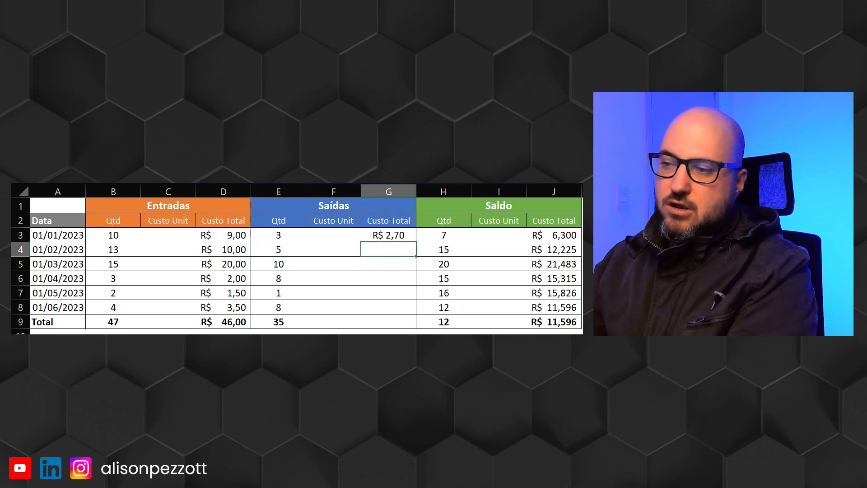
click(384, 236)
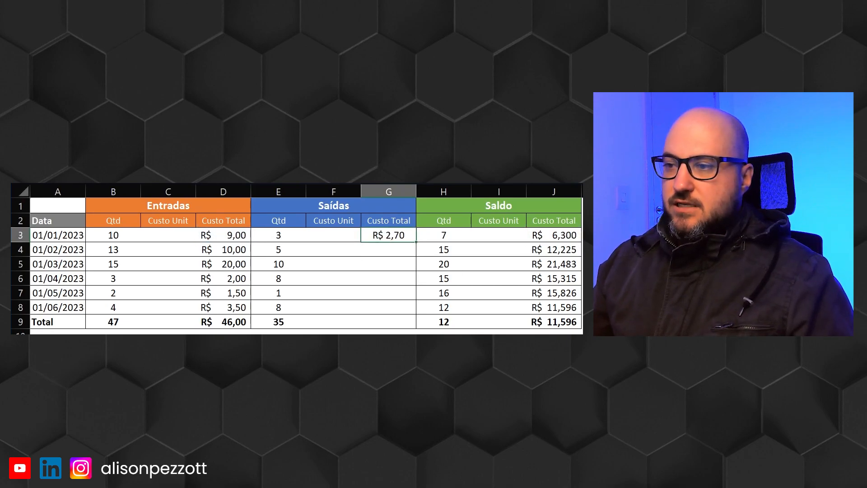
Calculate the Saídas Custo Total for 01/02/2023 in G4, including the previous balance cost, with the formula =J3+D4-J4
click(393, 250)
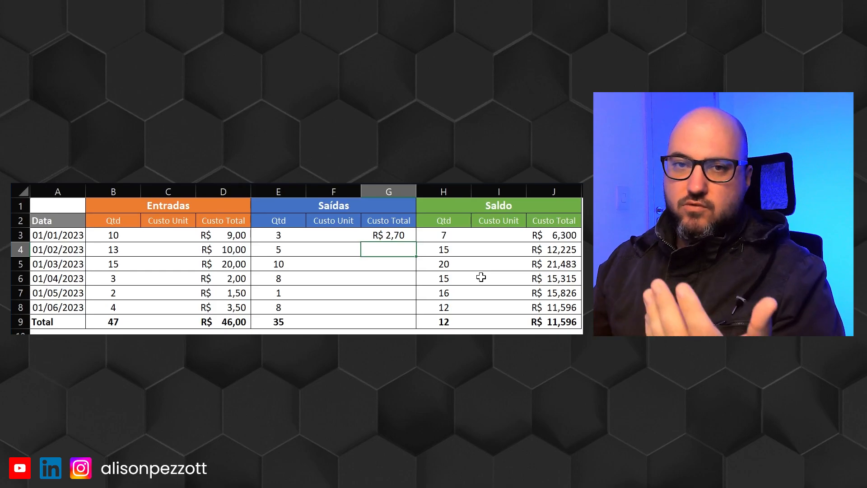
text(=)
click(568, 238)
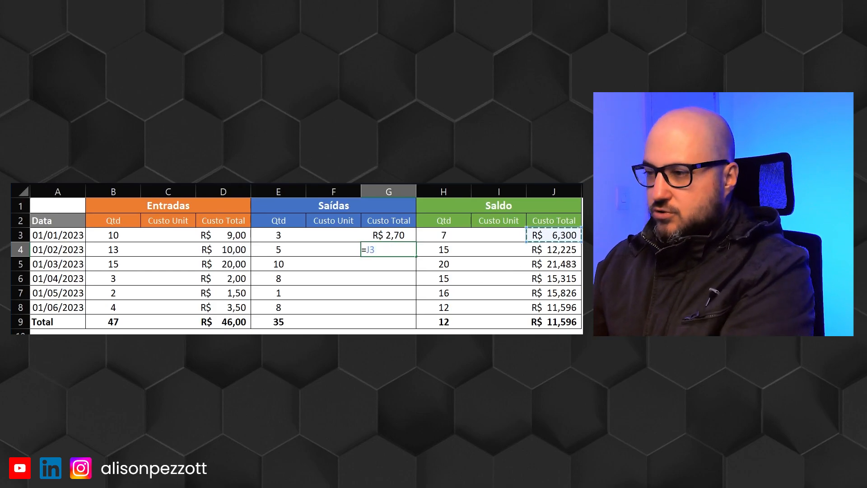
text(+)
click(241, 250)
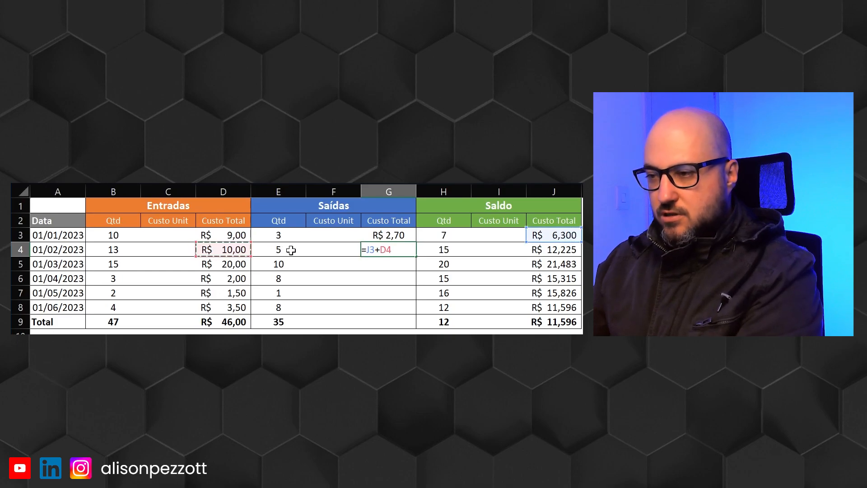
text(-)
click(569, 251)
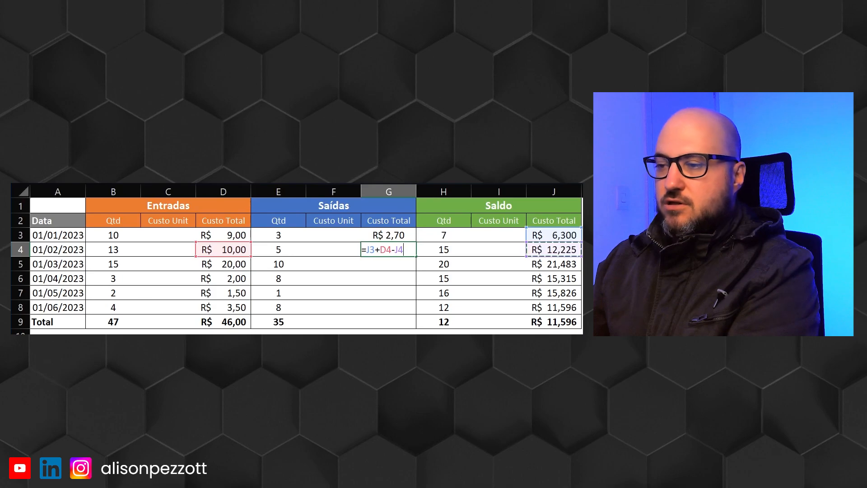
key(Return)
Copy the Saídas Custo Total formula from G4 into cells G5 through G8
click(387, 249)
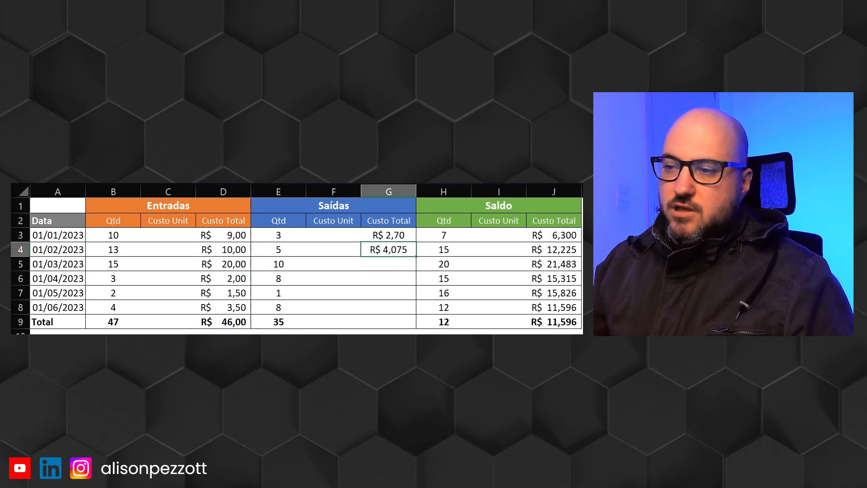
key(ctrl+c)
drag(401, 265, 398, 306)
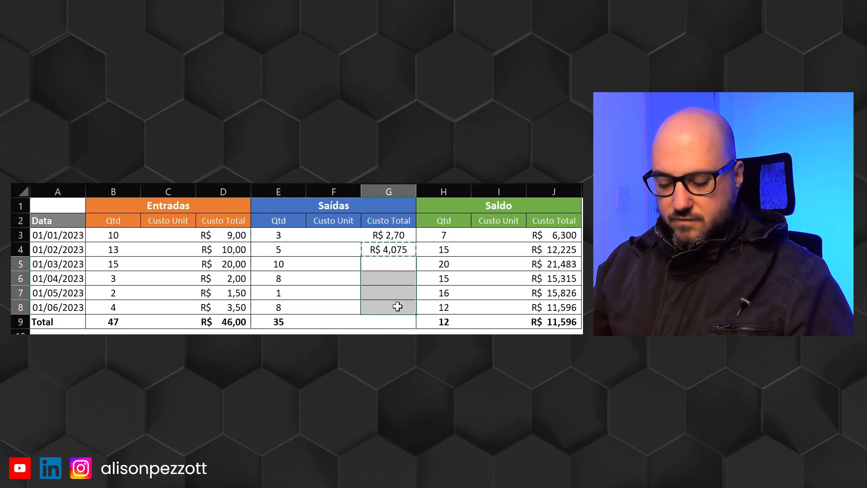
key(ctrl+v)
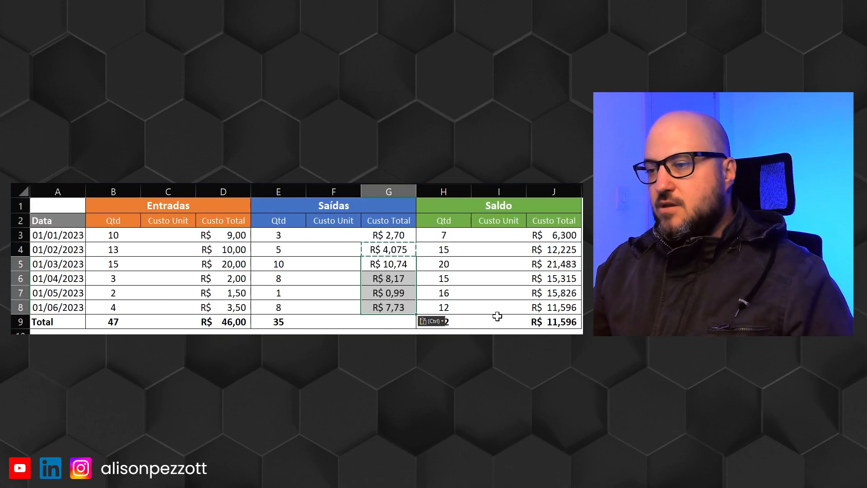
key(Escape)
Sum the Saídas Custo Total column in the Total row, in cell G9, with AutoSum
click(401, 322)
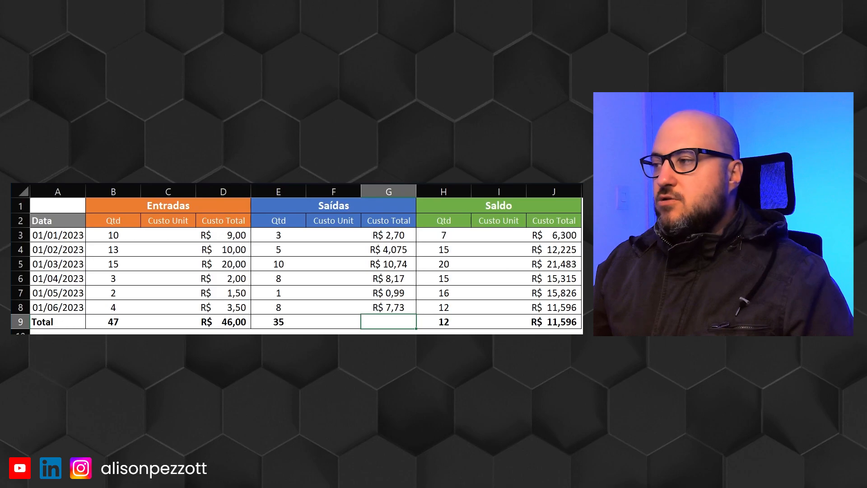
key(alt+equal)
key(Return)
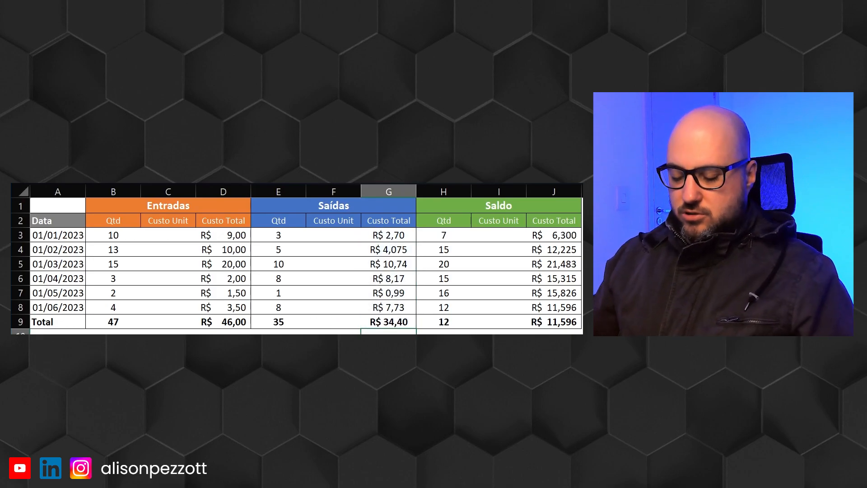
Label the exits' total cost by entering CMV in G10 and Custo Mercadorias Vendidas in G11
text(CMV)
key(Return)
text(Custo M)
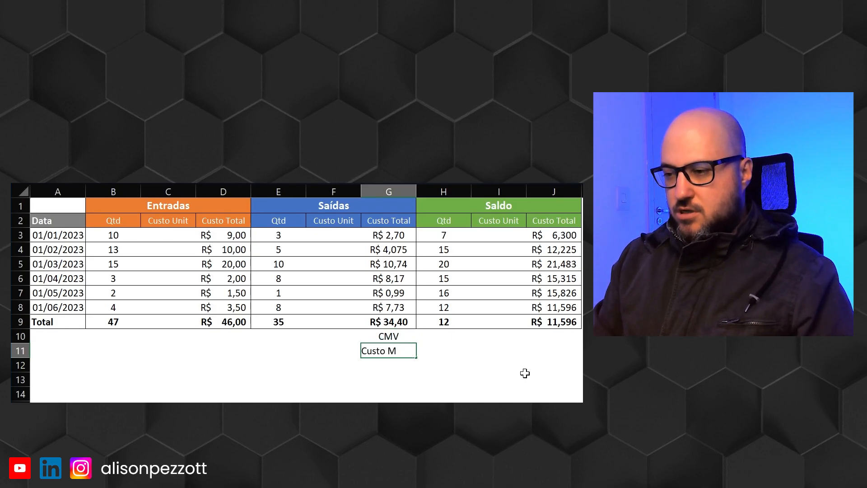
text(ercadorias Vendidas)
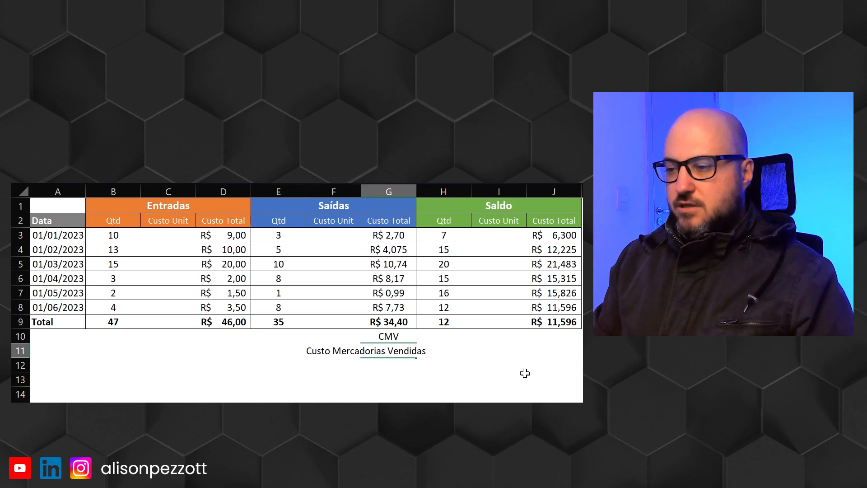
key(Return)
key(Up)
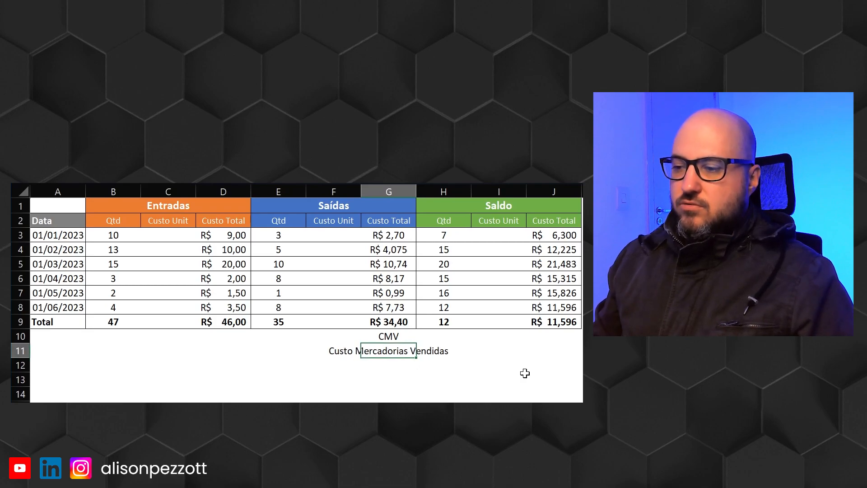
Wrap the Custo Mercadorias Vendidas label in G11 so it fits within the column width
key(alt+h)
key(w)
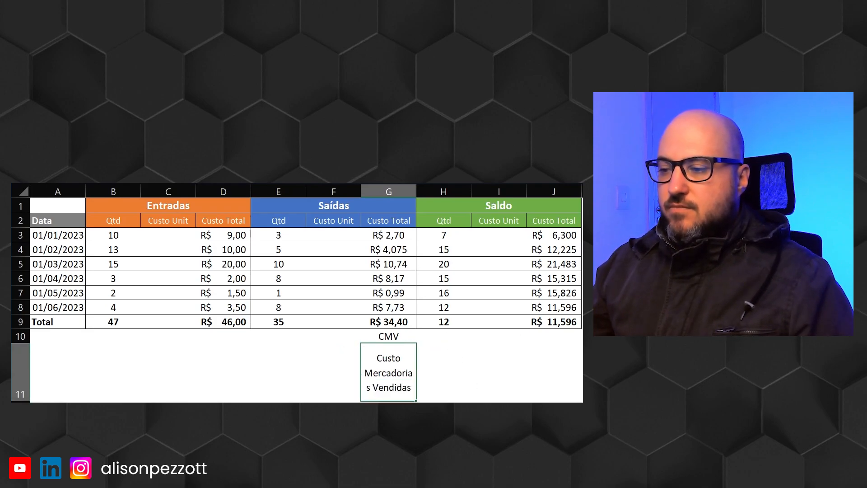
click(408, 337)
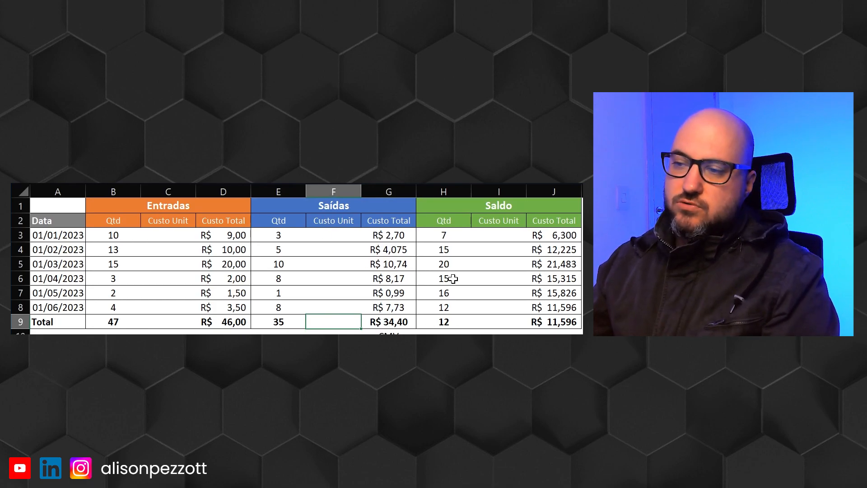
Calculate the Saídas Custo Unit for the Total row in F9 with the formula =G9/E9
text(=)
click(412, 322)
text(/)
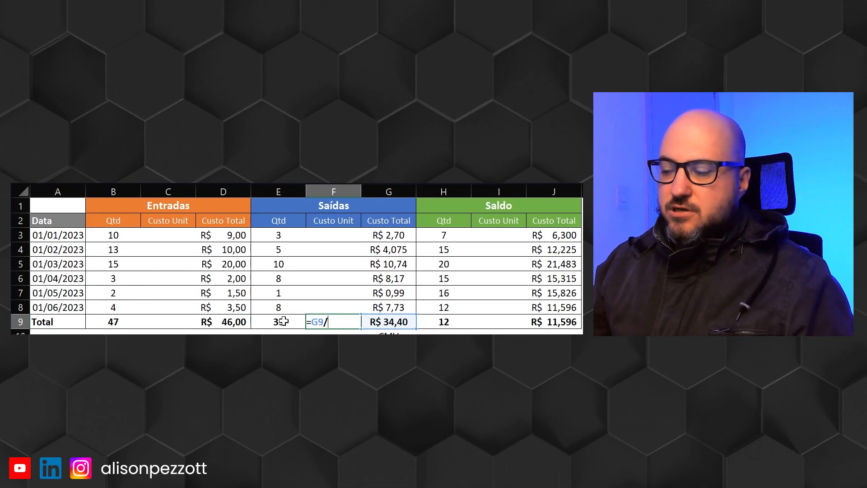
click(277, 323)
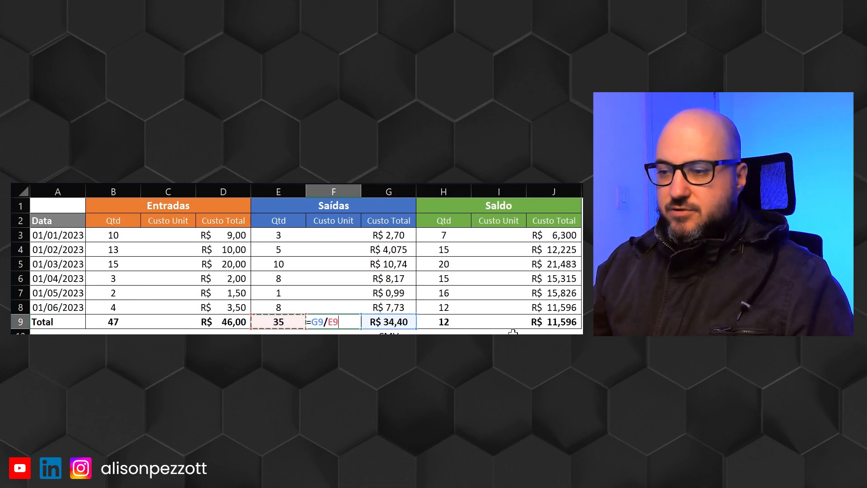
key(Return)
click(352, 323)
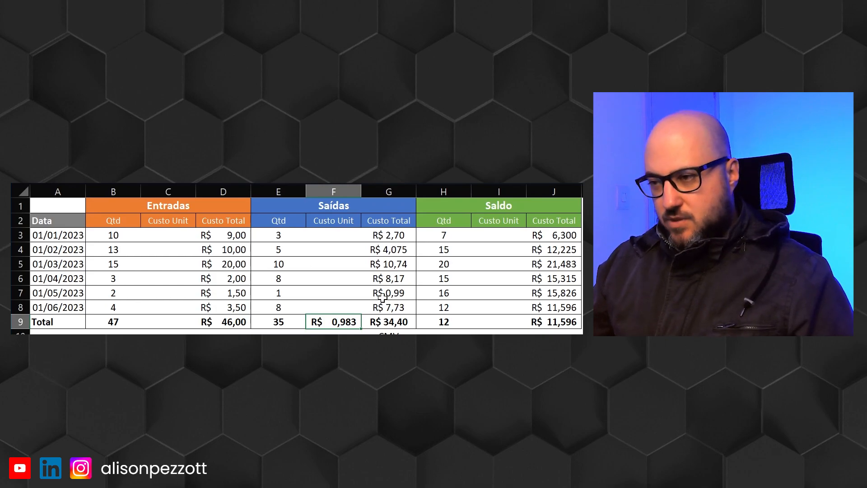
click(386, 350)
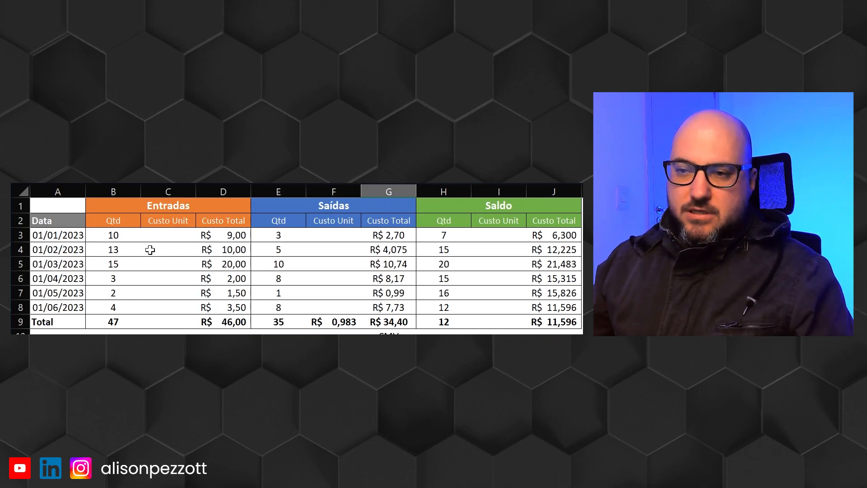
Calculate the Entradas Custo Unit for 01/01/2023 in C3 with the formula =D3/B3
click(176, 239)
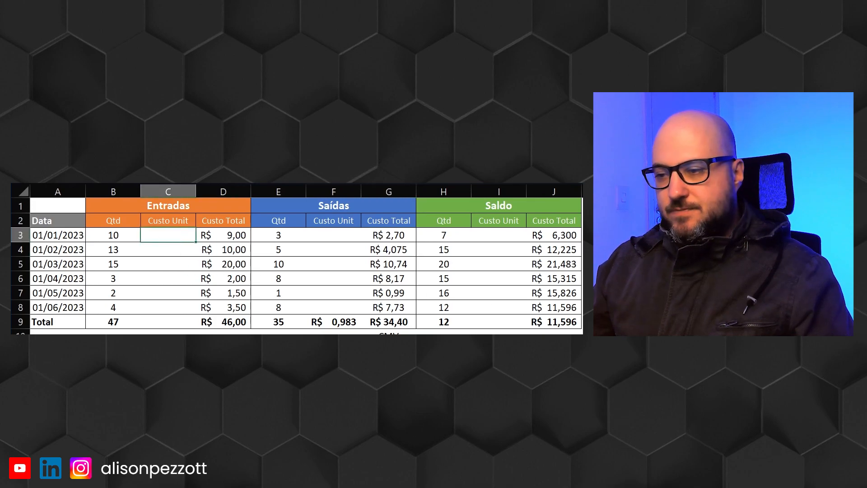
text(=)
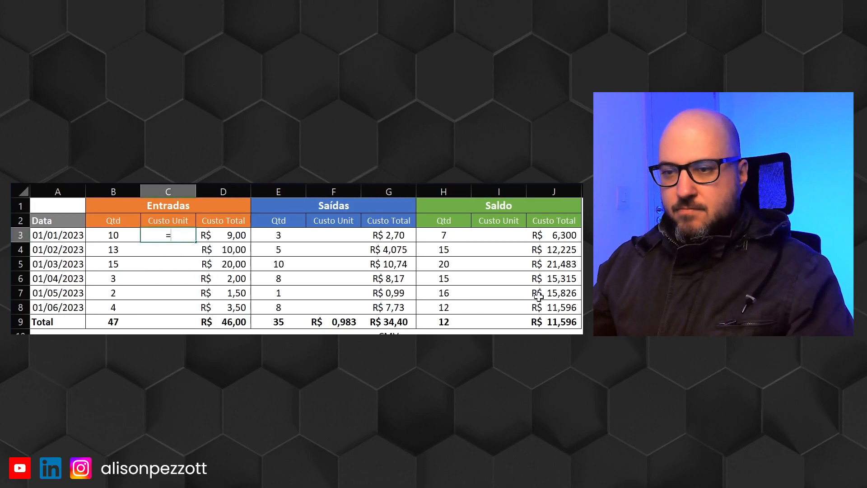
click(240, 238)
text(/)
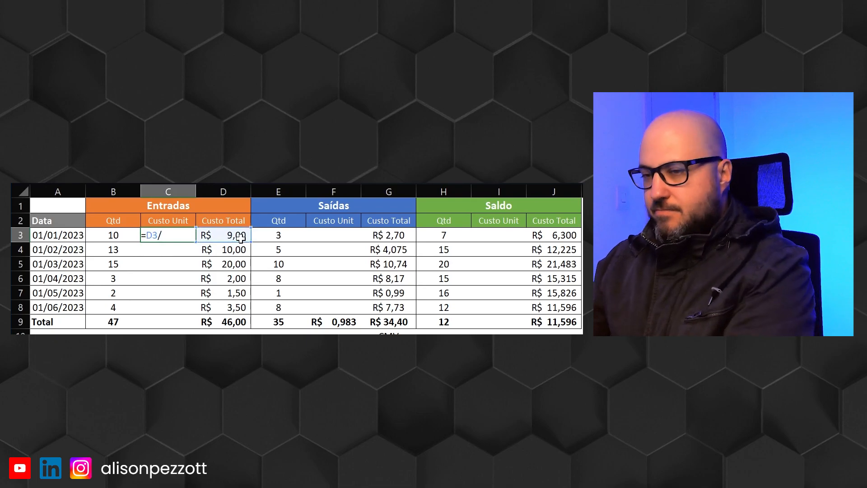
click(101, 235)
key(Return)
Copy the Entradas Custo Unit formula from C3 into cells C4 through C9
click(181, 236)
key(ctrl+c)
drag(183, 253, 176, 321)
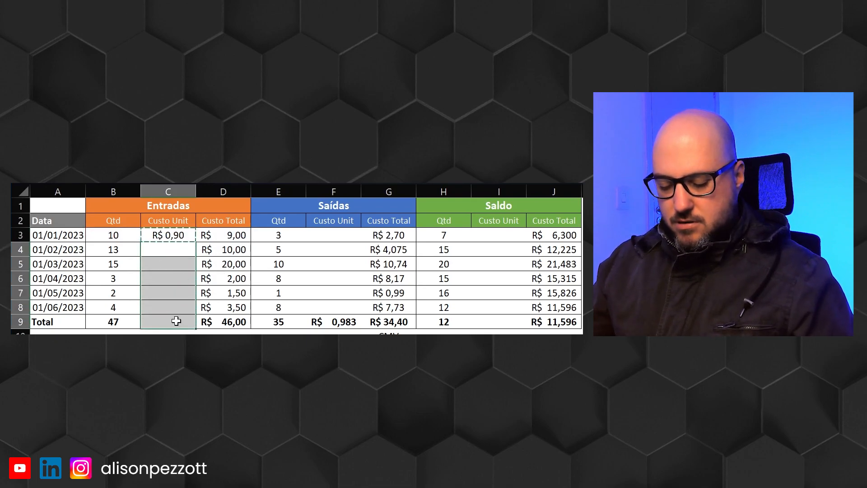
key(ctrl+v)
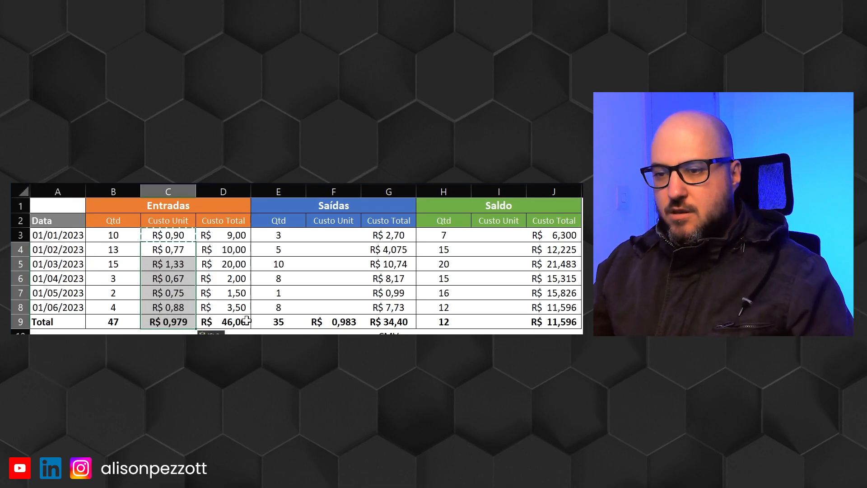
key(Escape)
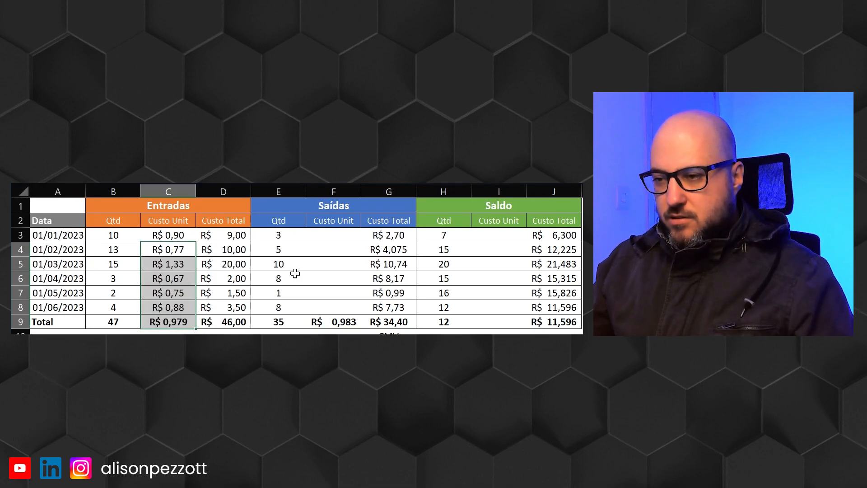
Paste only the unit cost formula from C3 into the Saídas Custo Unit cells F3 through F8
key(Up)
key(ctrl+c)
drag(335, 237, 336, 305)
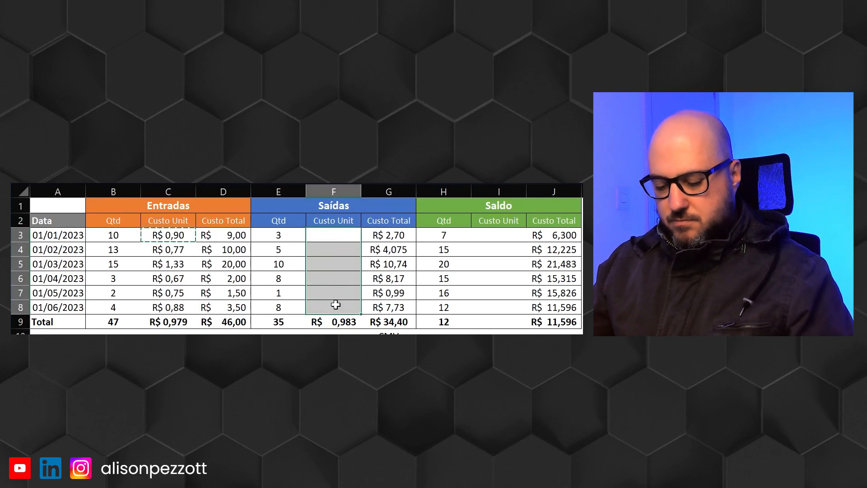
key(ctrl+v)
Try to paste the copied unit cost formula into the Saldo Custo Unit cells I3 through I9
drag(497, 235, 500, 319)
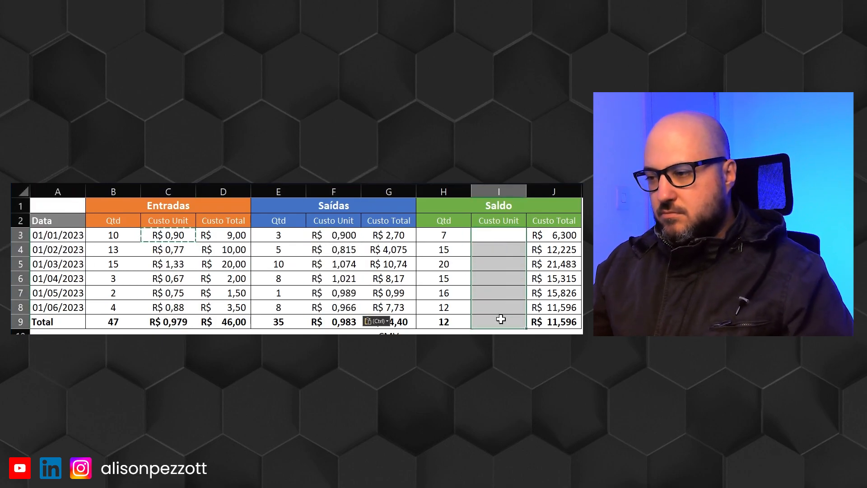
key(ctrl+v)
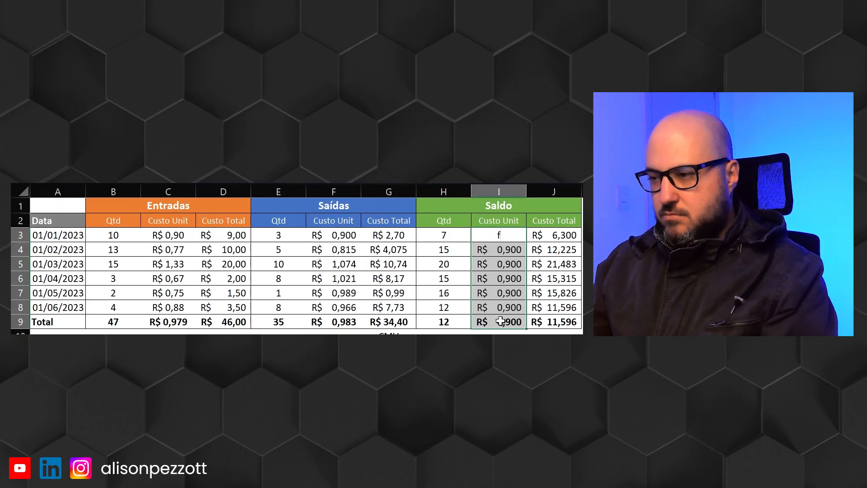
text(f)
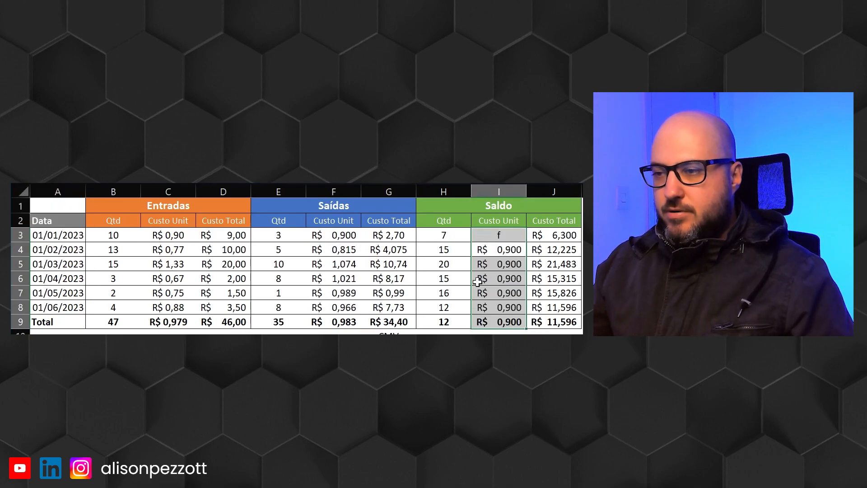
click(501, 240)
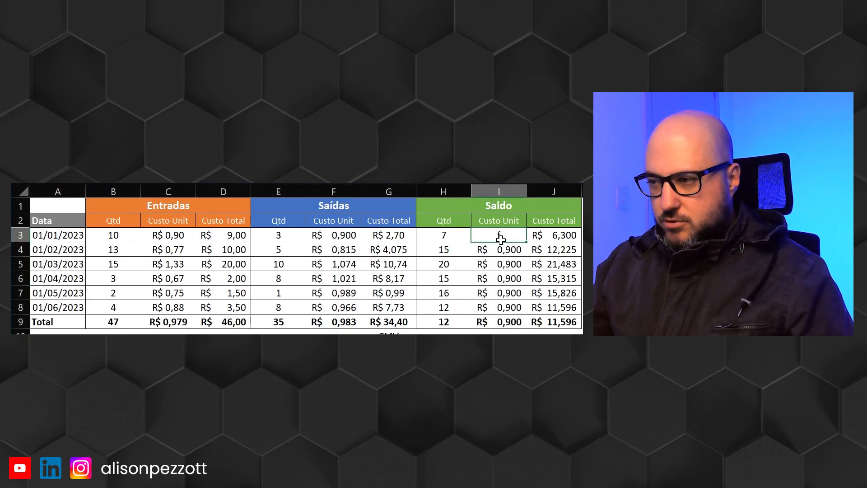
Paste the unit cost formula from F3 into the Saldo Custo Unit cells I3 through I9
click(326, 236)
key(ctrl+c)
drag(506, 248, 510, 318)
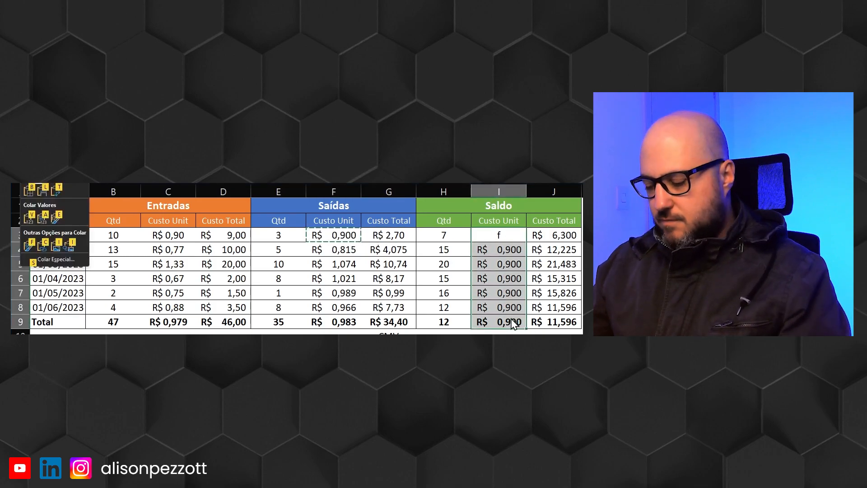
key(ctrl+v)
key(Escape)
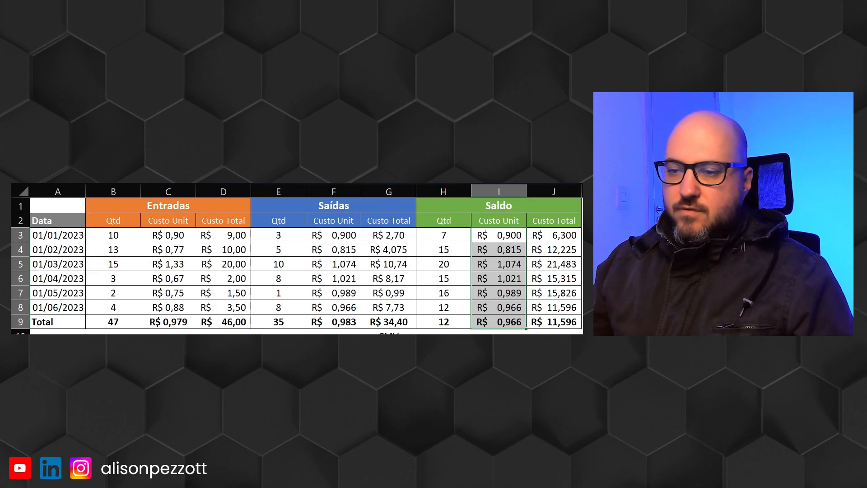
Compare the Custo Unit values of Saldo and Saídas in the Total row
click(498, 357)
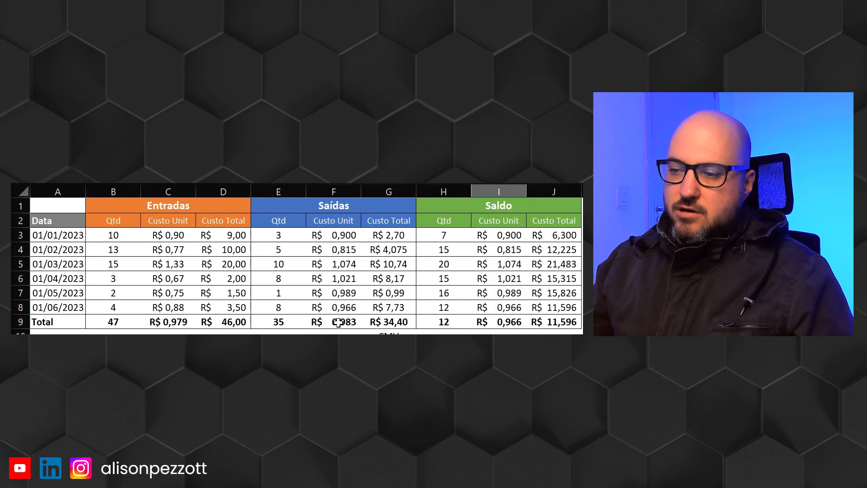
click(504, 321)
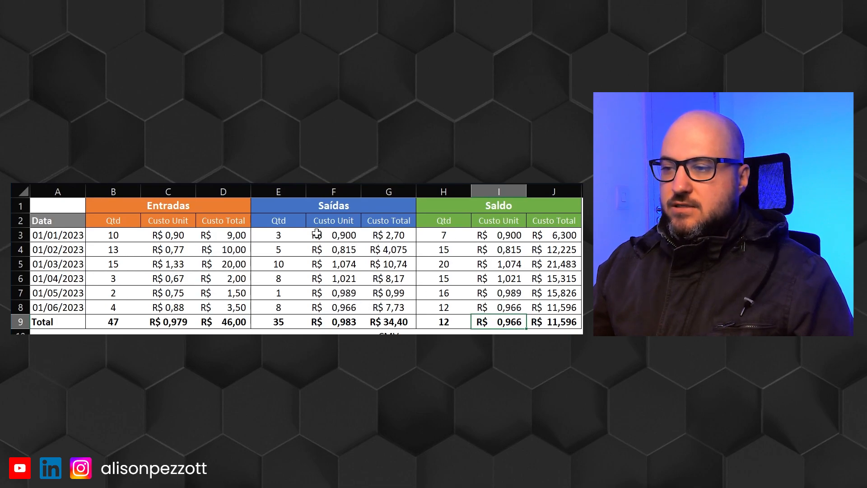
click(334, 323)
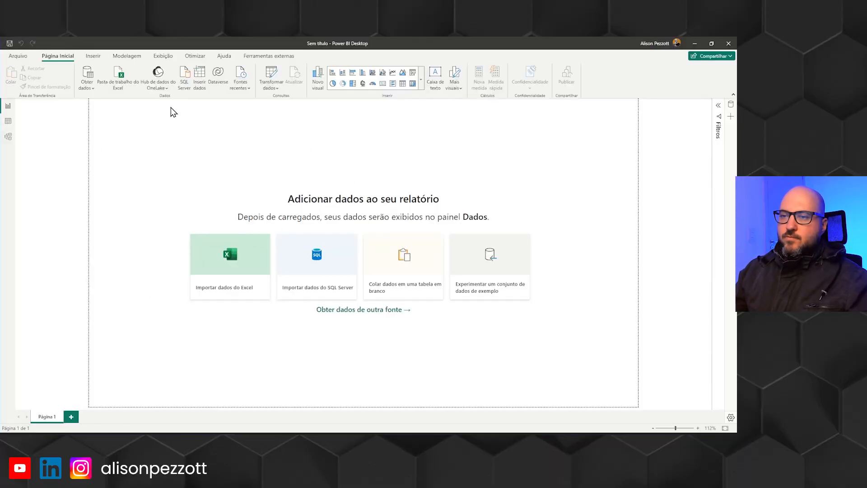
In Power BI Desktop, import the tables fDados and fDados_ from Base de Dados.xlsx and open them for transformation in Power Query
click(128, 122)
click(301, 271)
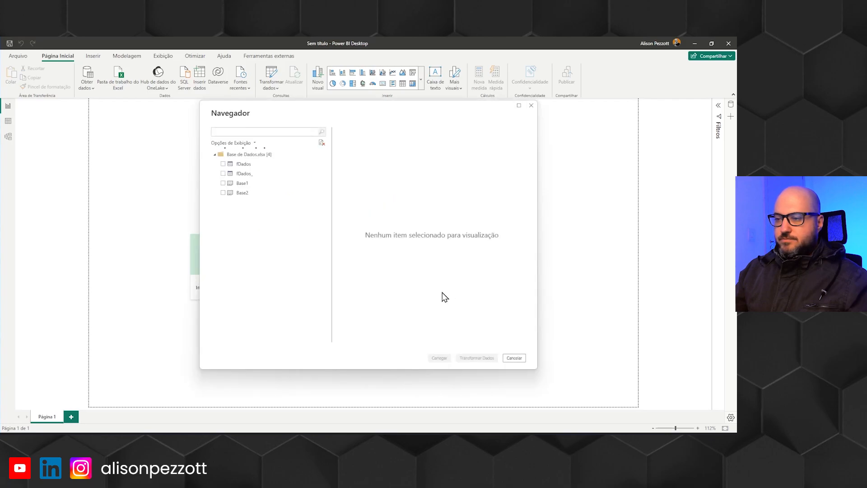
click(223, 164)
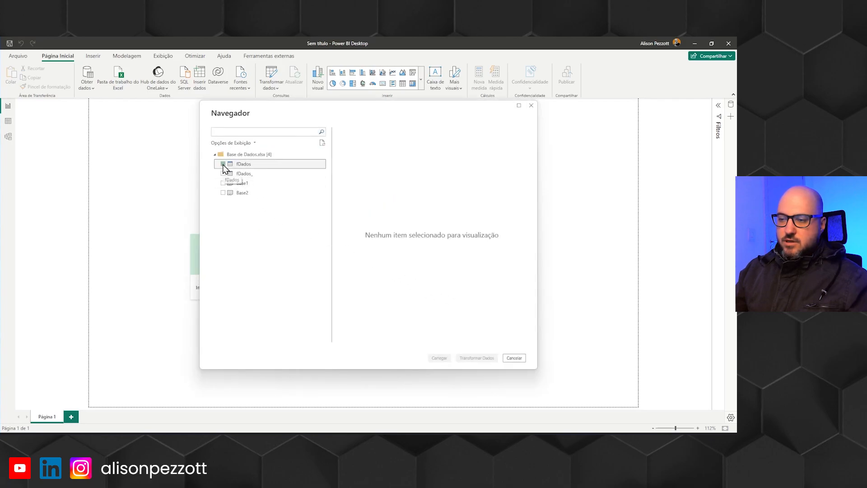
click(222, 173)
click(477, 358)
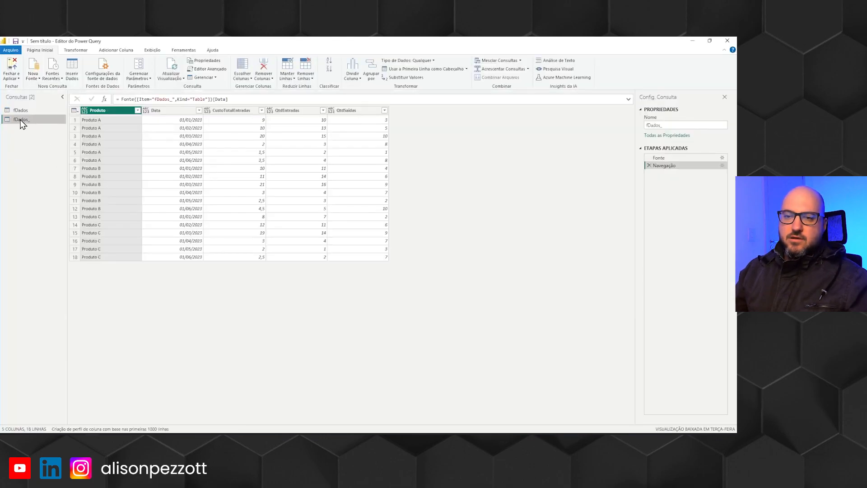
Disable loading of the fDados_ query and display the fDados query
right_click(20, 120)
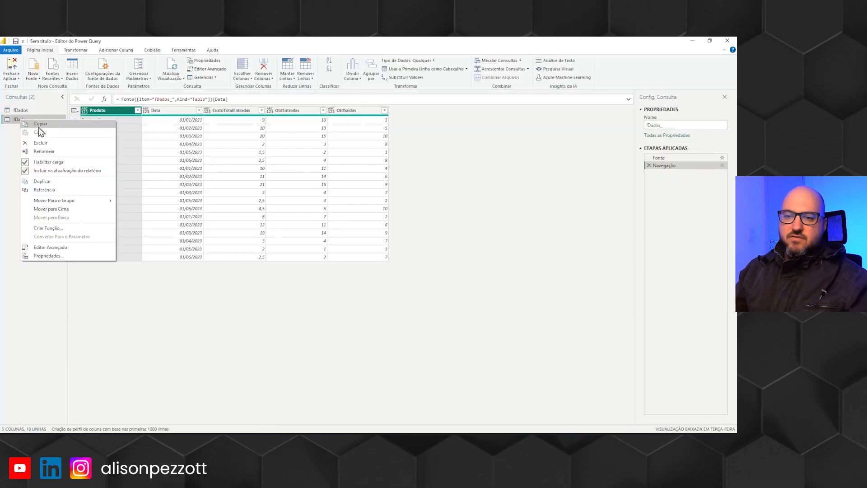
click(43, 162)
click(21, 110)
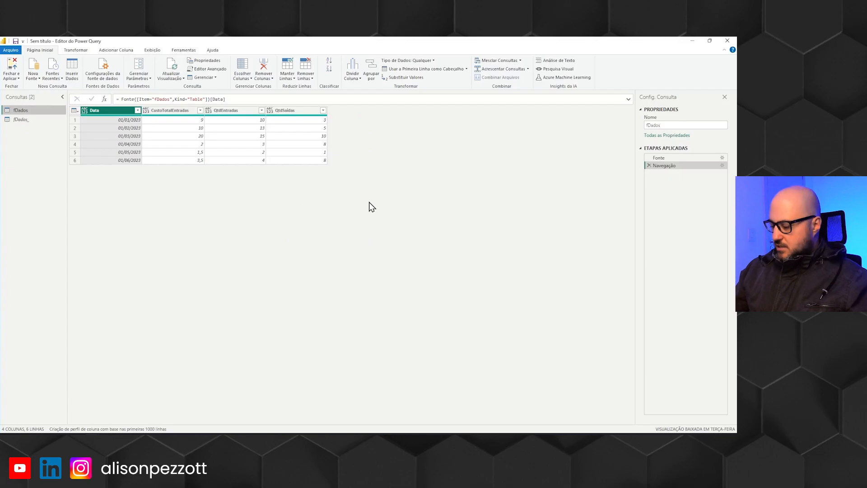
In fDados, set the Data column's type to date and CustoTotalEntradas to fixed decimal number
key(ctrl+plus)
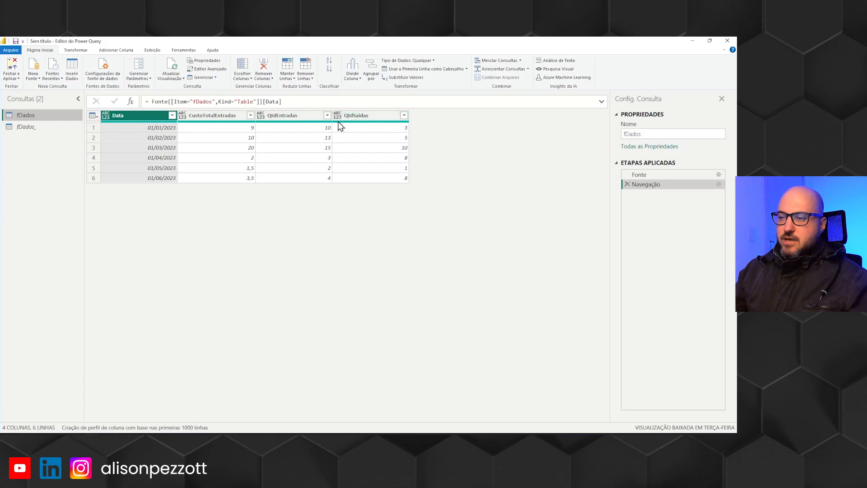
click(106, 118)
click(113, 168)
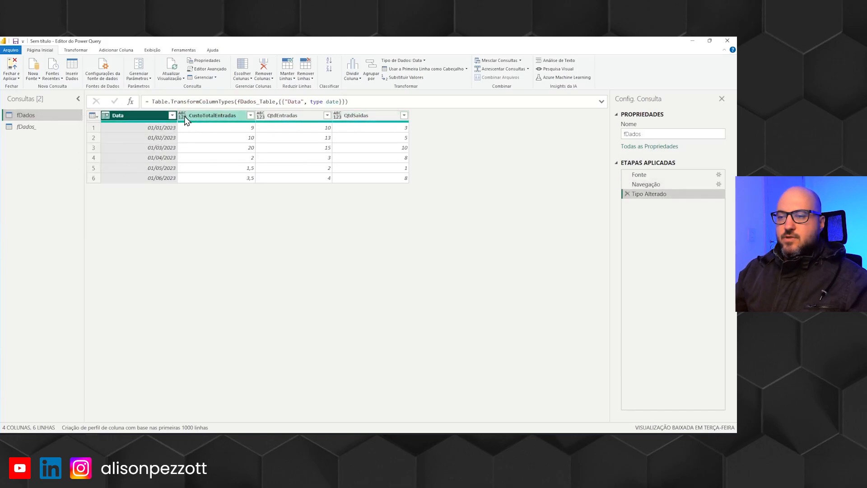
click(185, 117)
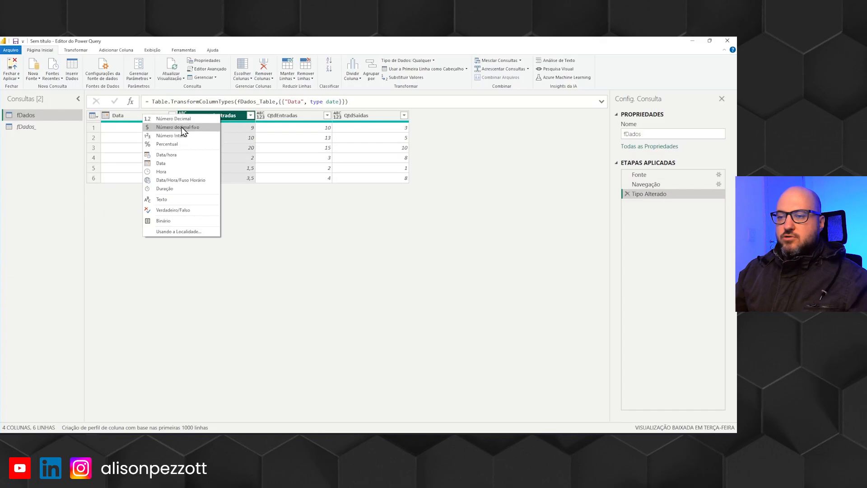
click(182, 128)
Set the data types of the QtdEntradas and QtdSaídas columns to whole number
click(261, 115)
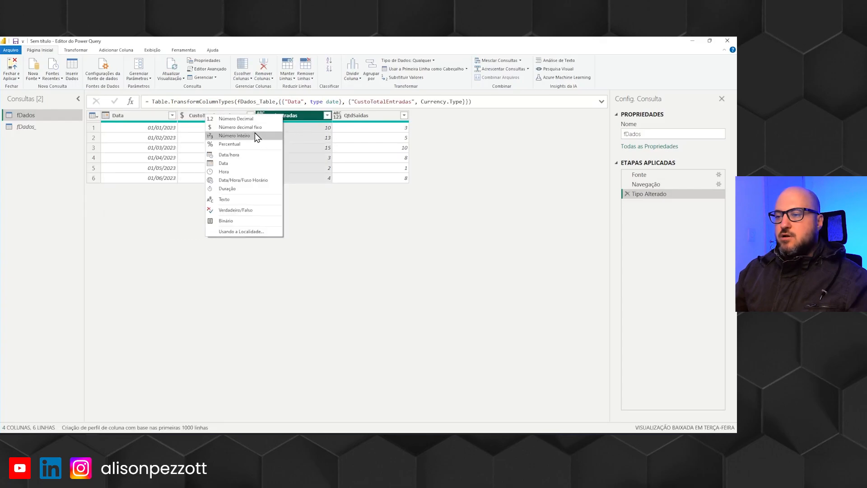
click(238, 135)
click(338, 116)
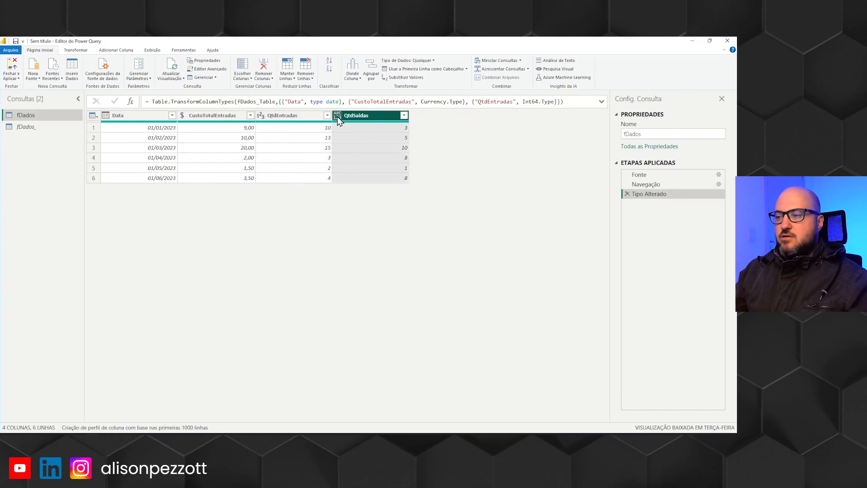
click(318, 137)
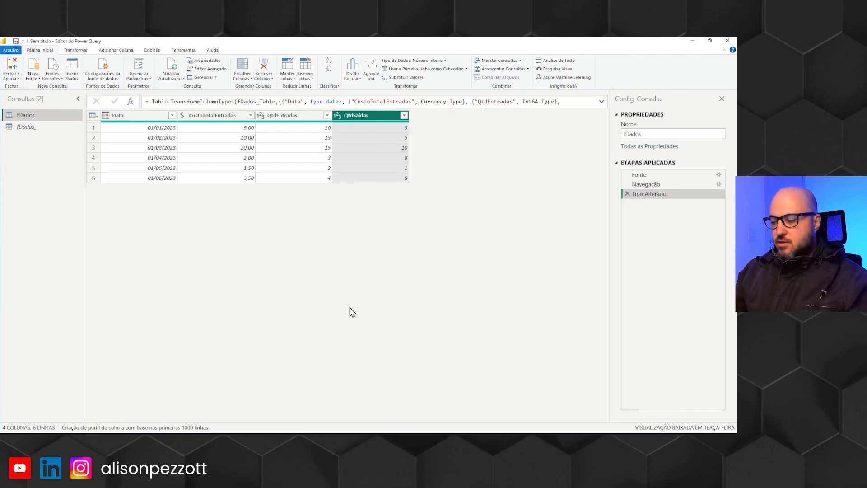
Switch to the Excel workbook and examine how the Saldo Custo Total in J4 is calculated, comparing it with J3 and J5
click(429, 442)
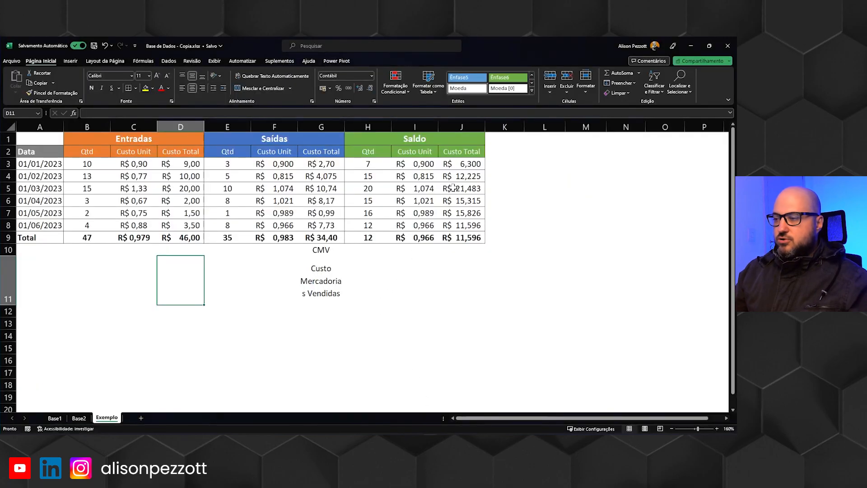
click(468, 168)
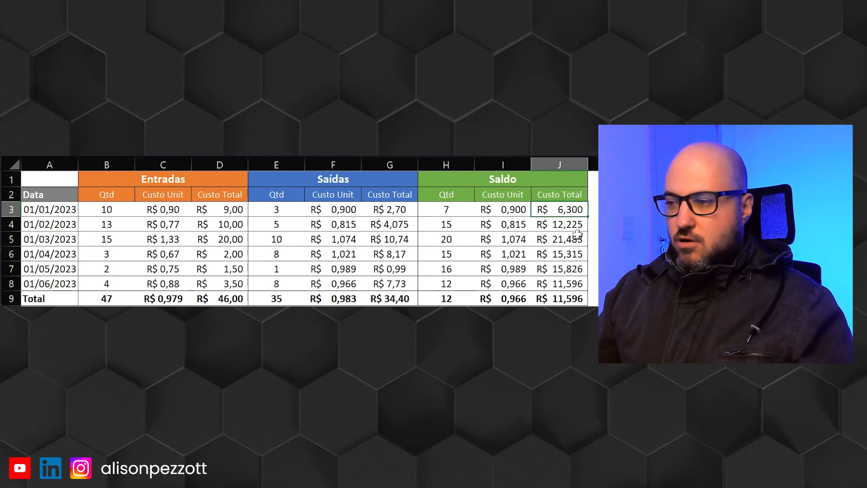
click(573, 228)
key(F2)
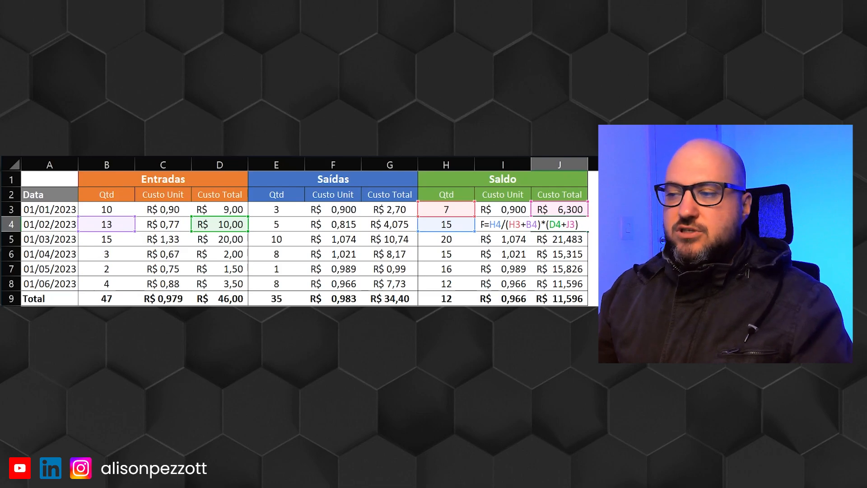
key(Tab)
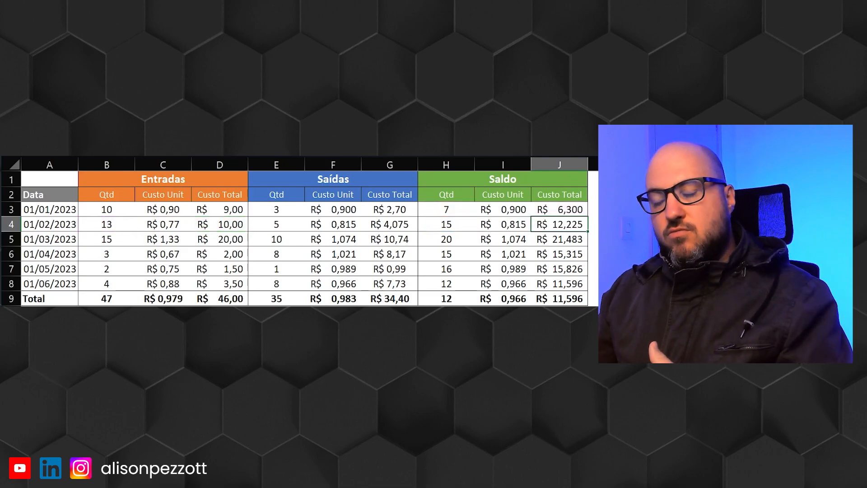
click(573, 238)
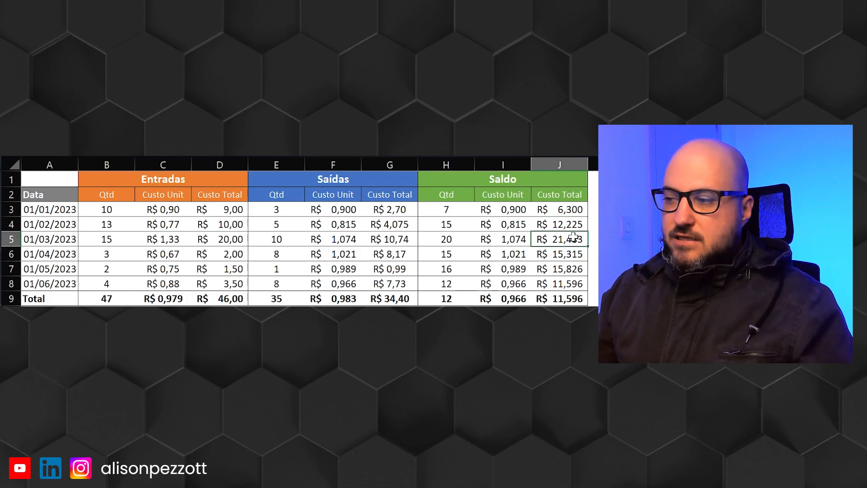
click(578, 225)
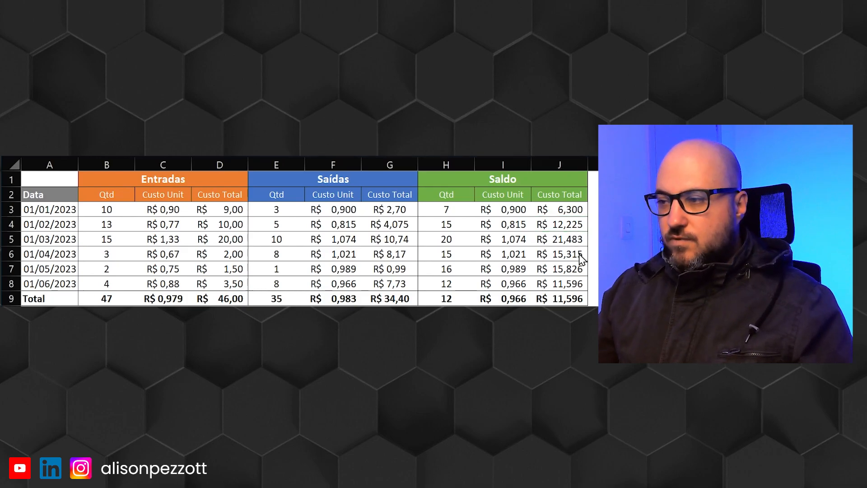
Switch back to Power Query and rename the applied step Tipo Alterado as TipoAlterado
key(alt+Tab)
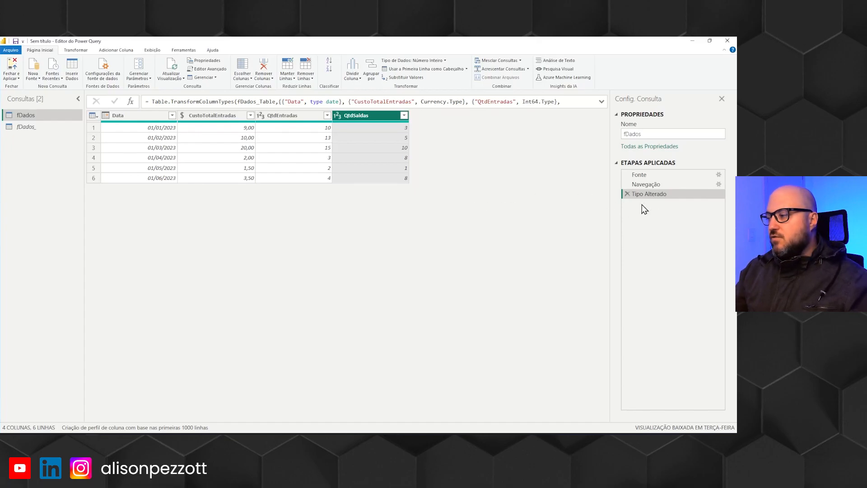
right_click(653, 196)
click(551, 193)
text(TipoAlterado)
key(Return)
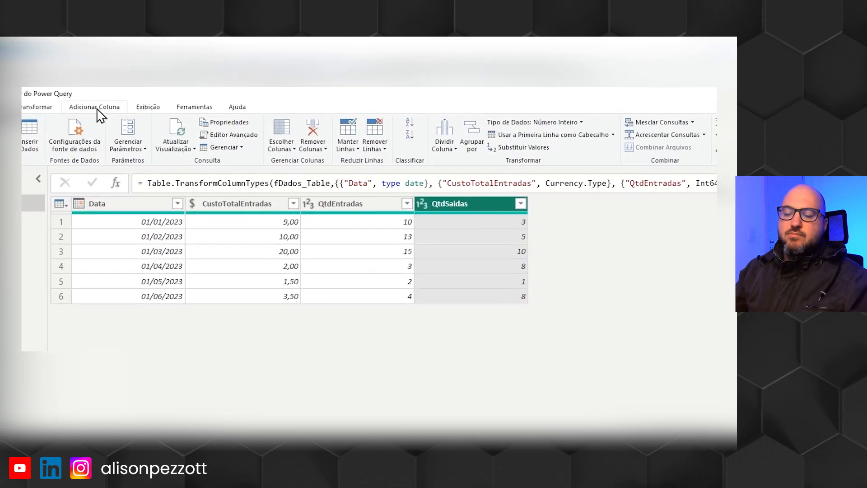
Add an index column starting from 0 to the fDados query
click(97, 108)
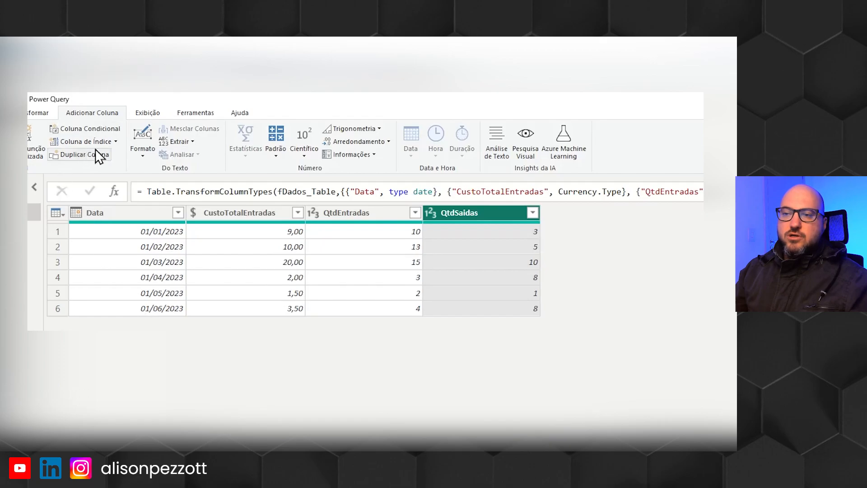
click(115, 142)
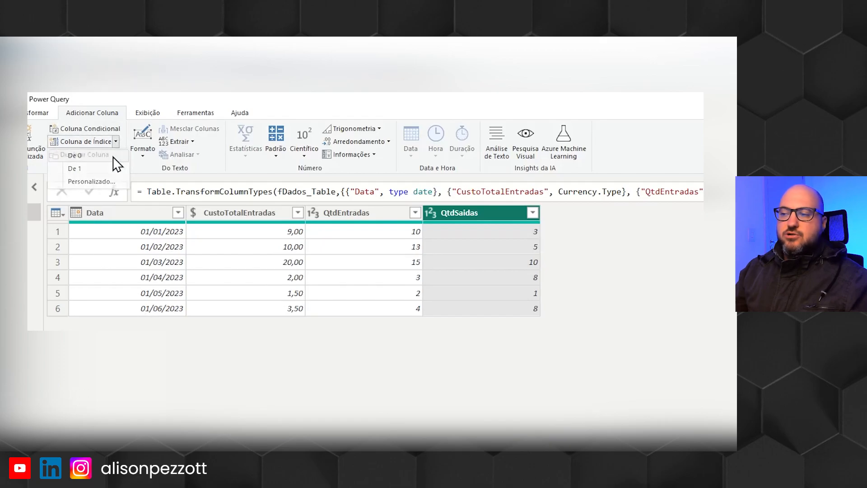
click(113, 158)
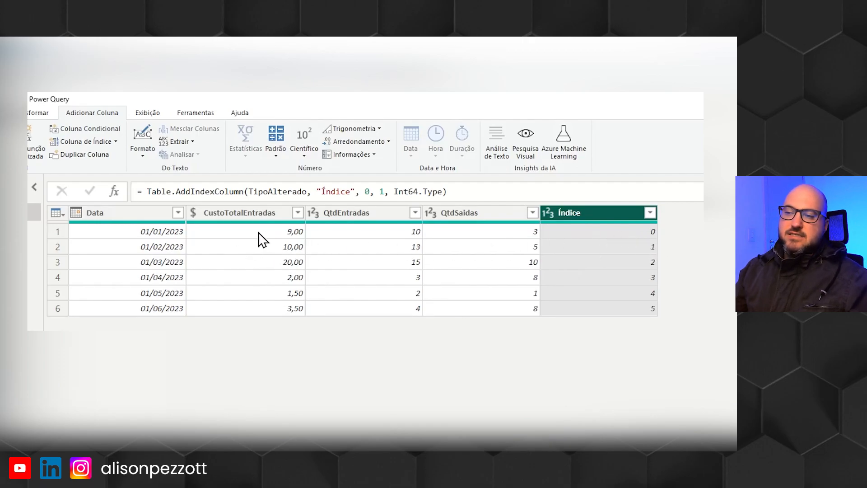
Drill down into the first row's CustoTotalEntradas value and remove the resulting drill-down step
right_click(213, 227)
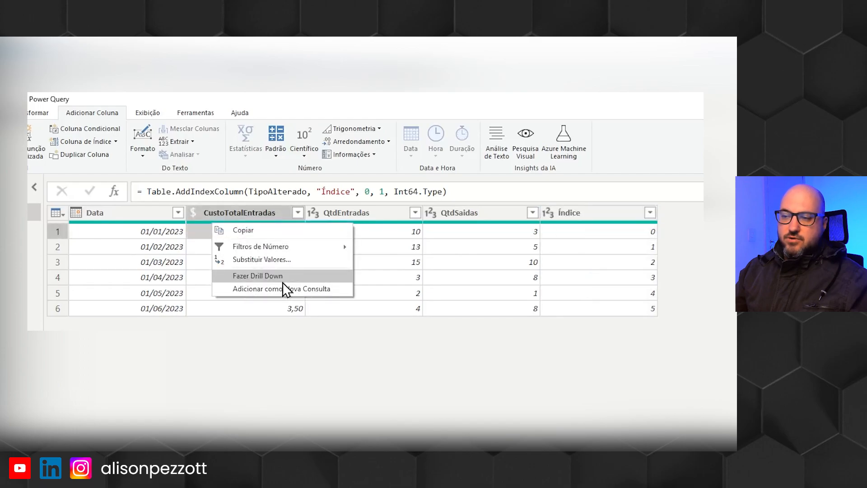
click(267, 276)
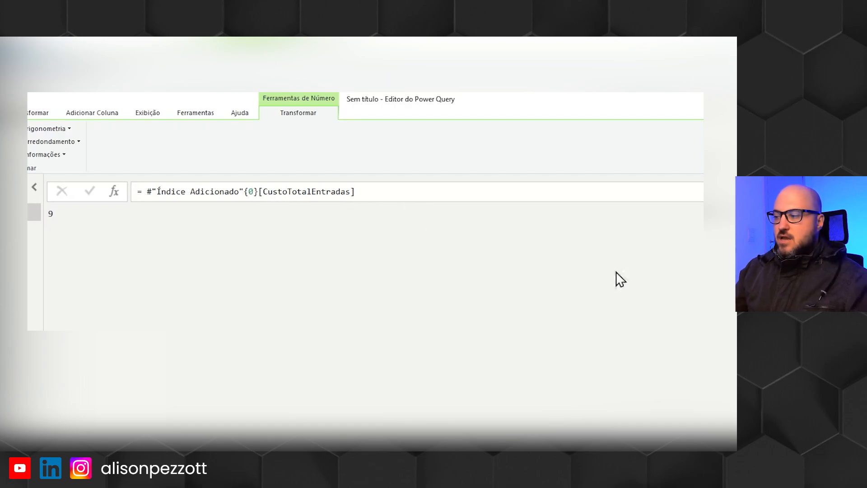
click(723, 289)
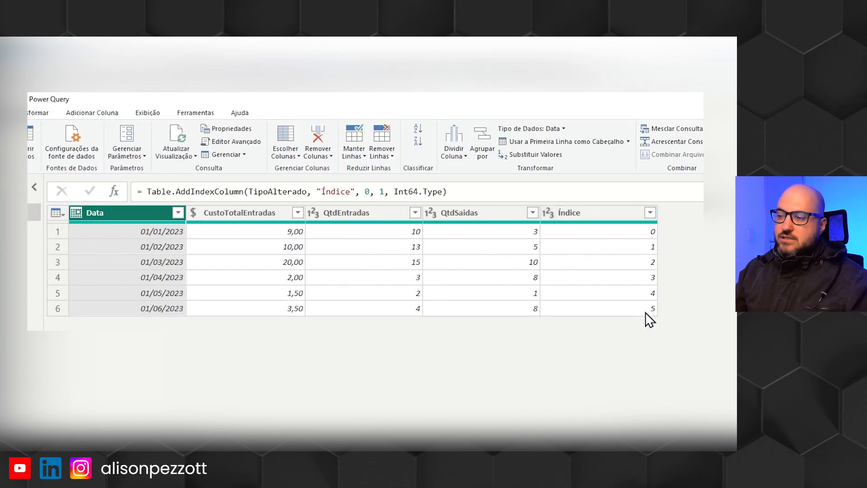
Rename the index column as Indice, without the accent, within the AddIndexColumn formula
click(325, 191)
key(BackSpace)
text(I)
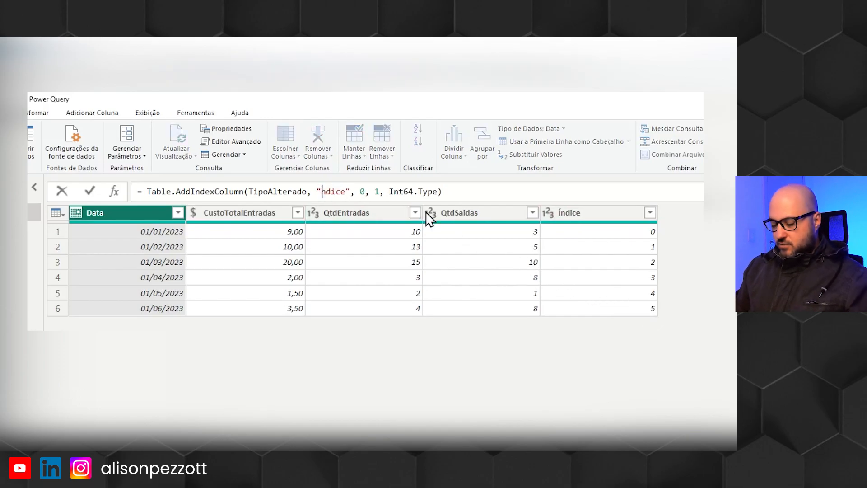
key(Return)
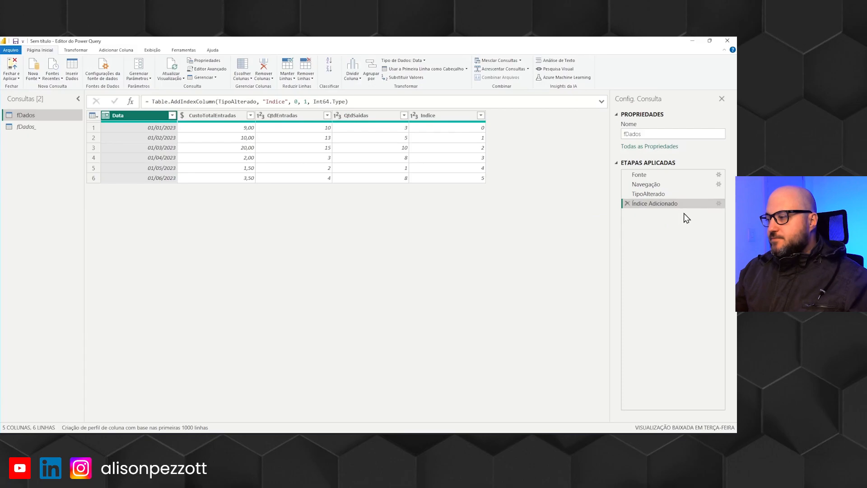
Rename the applied step Índice Adicionado as IndiceAdicionado
right_click(655, 206)
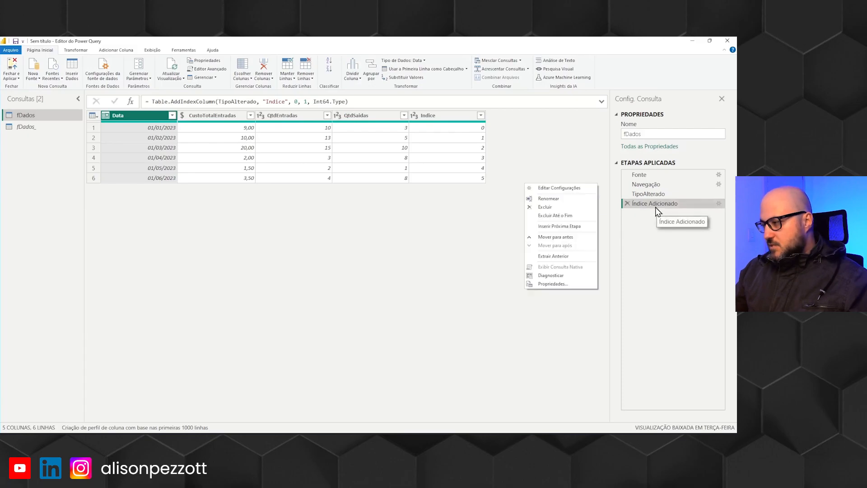
click(549, 199)
text(Table)
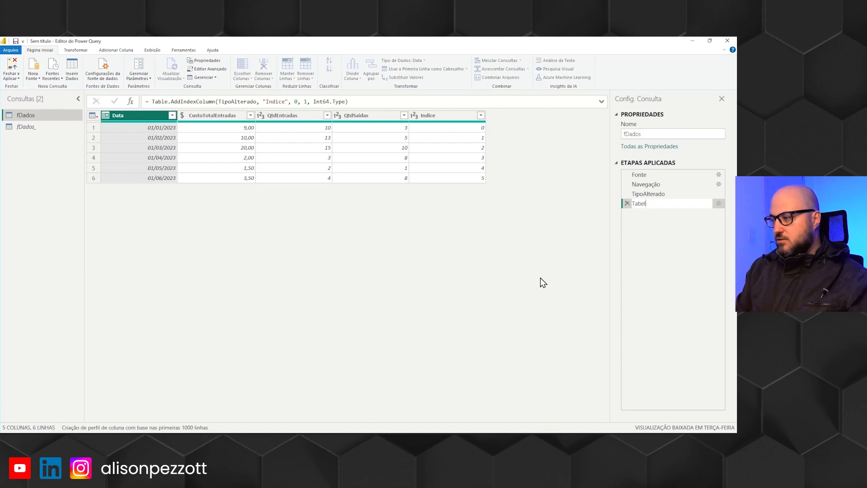
key(Return)
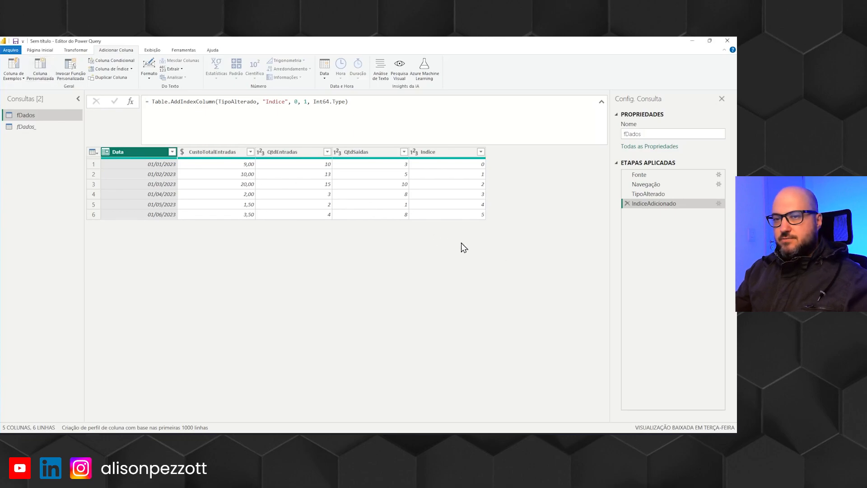
Start a custom column named QtdSaldo and begin its formula with List.Accumulate(
click(40, 67)
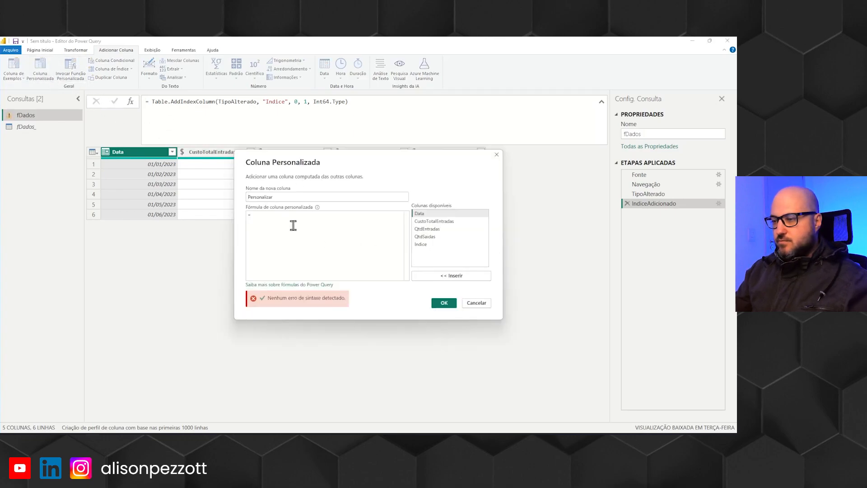
double_click(284, 197)
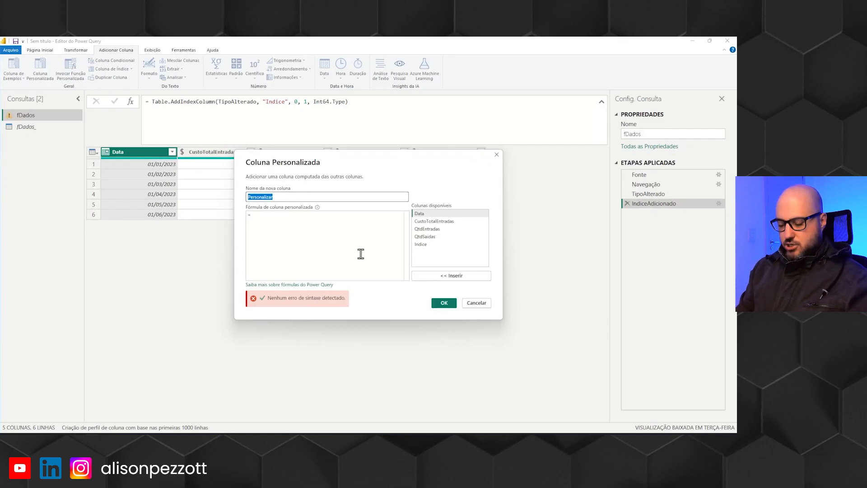
text(QtdSaldo)
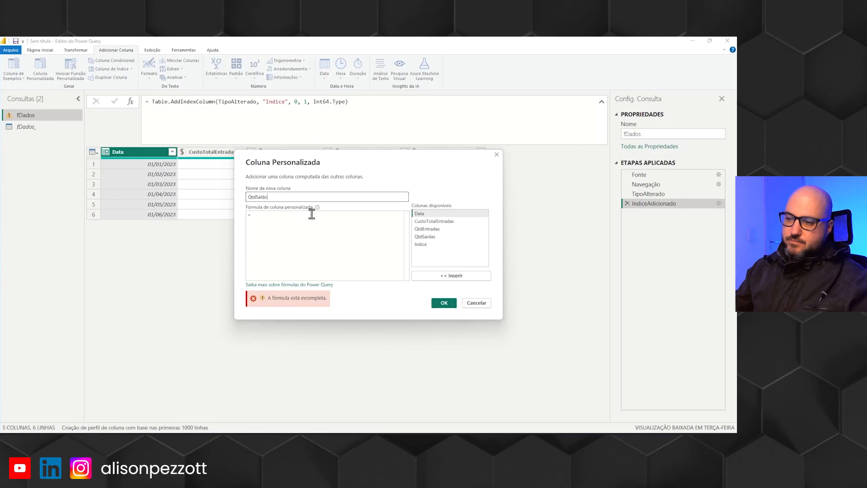
click(312, 214)
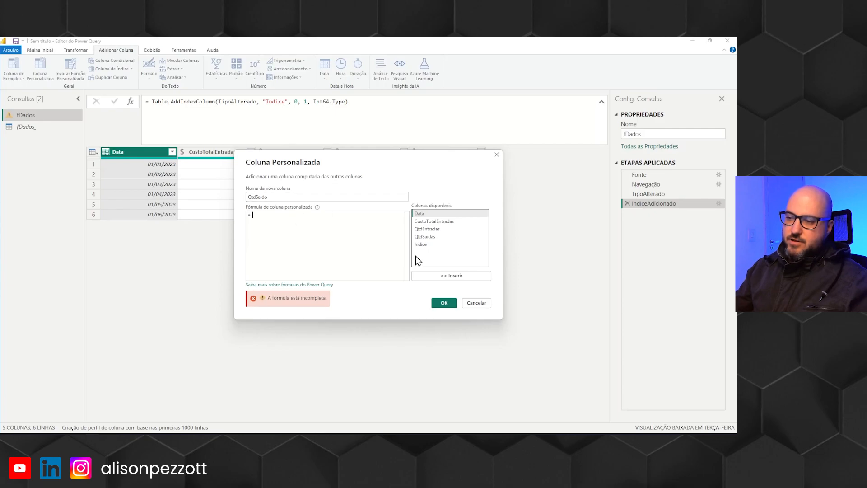
text(List)
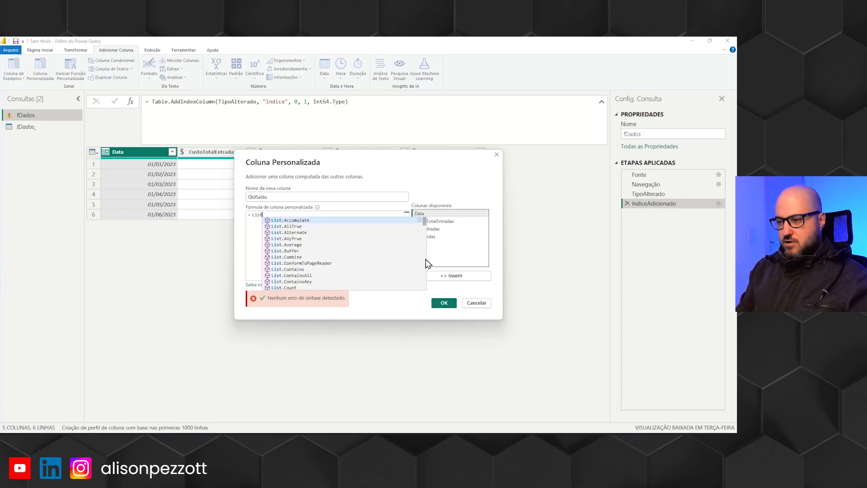
text(.Accumulate()
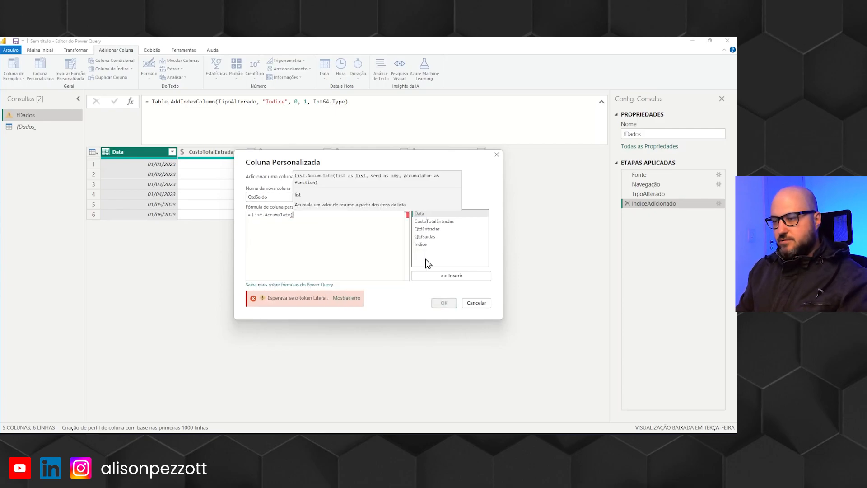
key(Return)
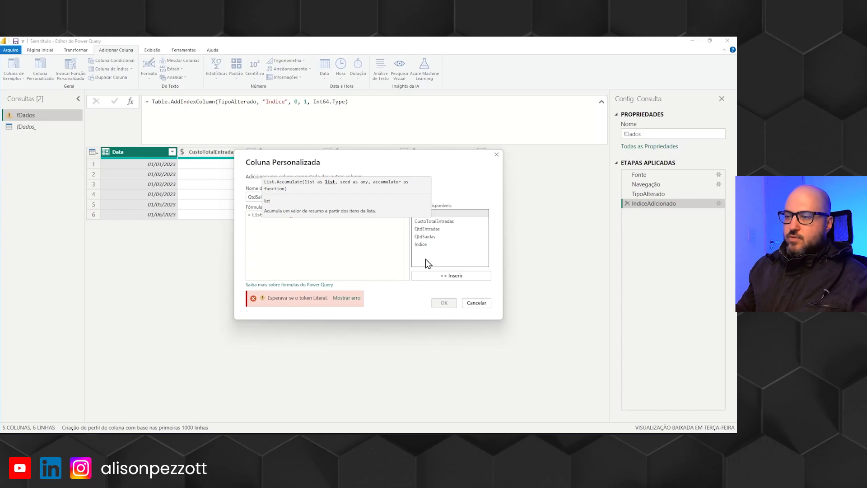
Move the custom column dialog below the data and enter IndiceAdicionado[Indice] as the list argument of List.Accumulate
drag(411, 168, 370, 249)
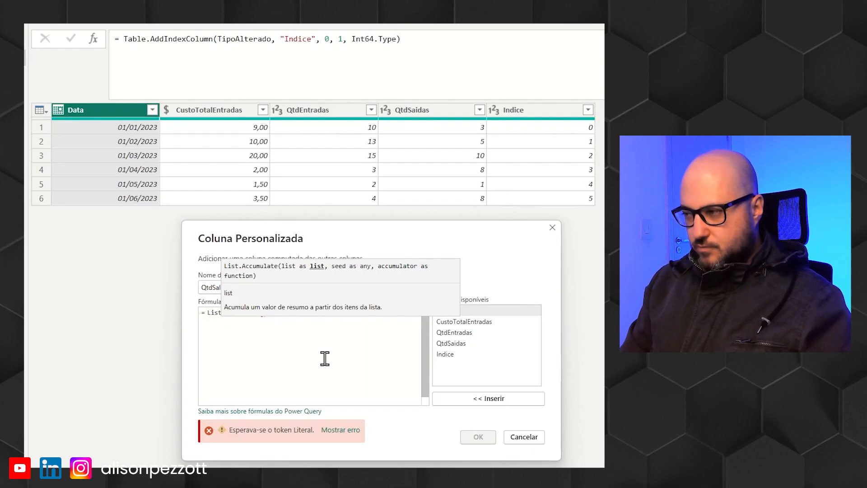
text(I)
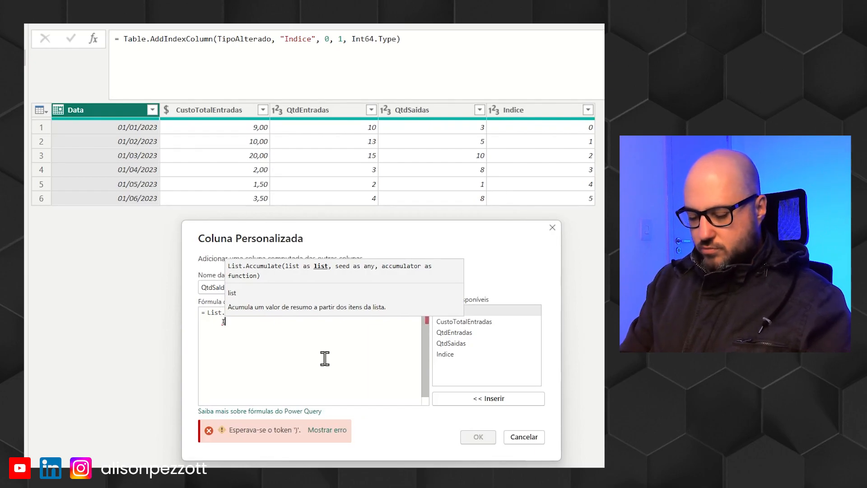
text(ndiceAdi)
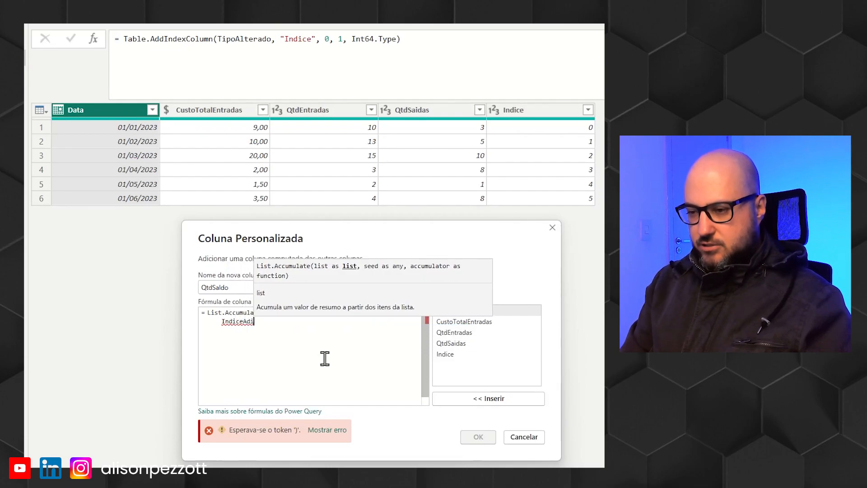
text(cionado[)
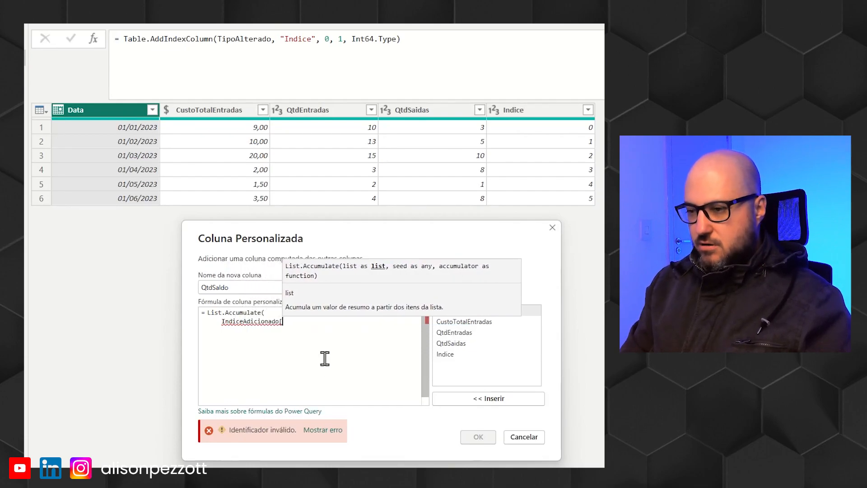
key(Tab)
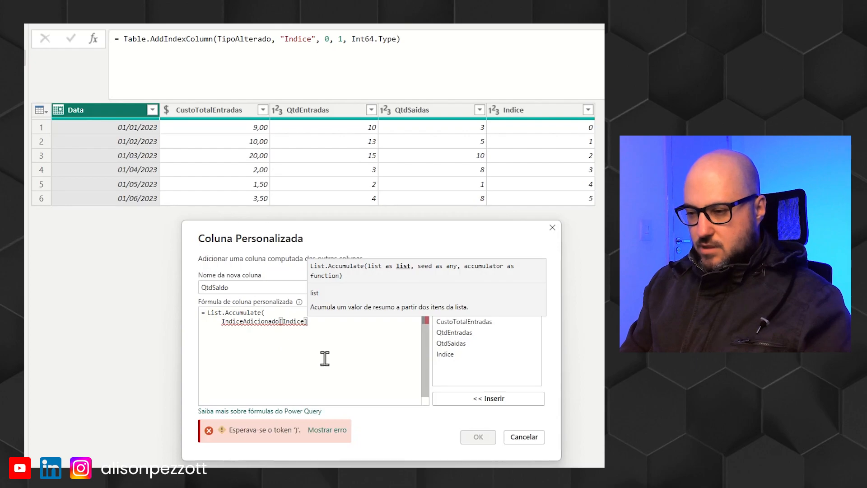
Wrap the existing IndiceAdicionado[Indice] argument by inserting List.Range( directly before it in the QtdSaldo formula
key(Left)
key(Left)
key(Left)
key(Left)
key(Left)
key(Left)
key(Left)
key(Left)
key(Left)
key(Left)
key(Left)
key(Left)
key(Left)
key(Left)
key(Left)
key(Left)
key(Left)
key(Left)
key(Left)
key(Left)
key(Left)
key(Left)
key(Left)
key(Left)
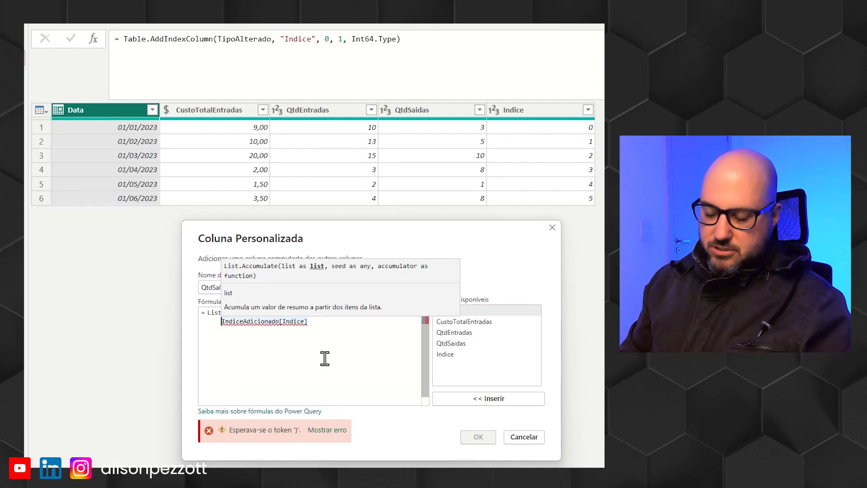
text(List)
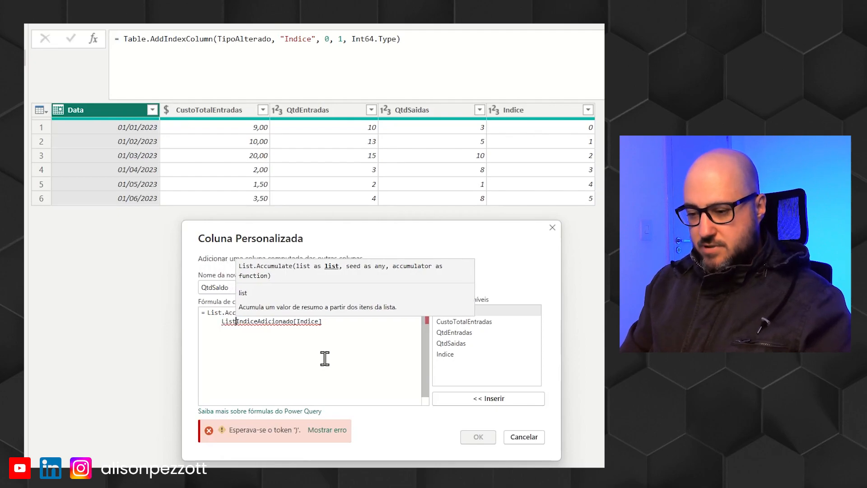
text(Rang)
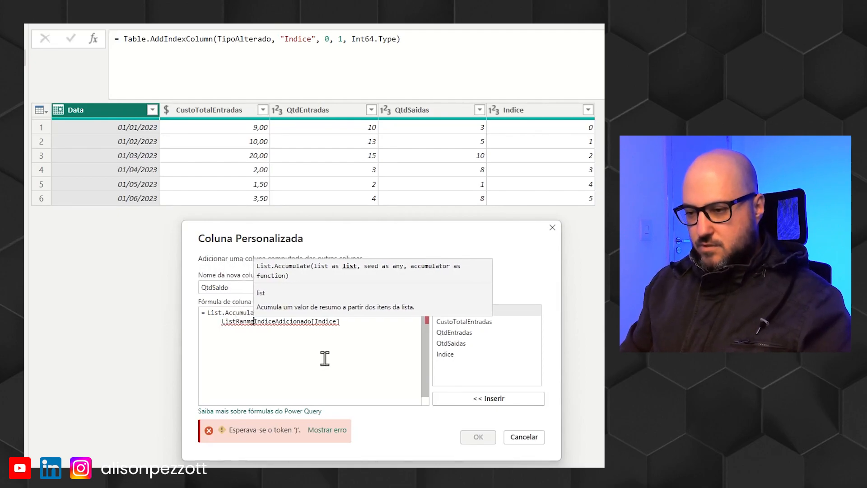
text(e)
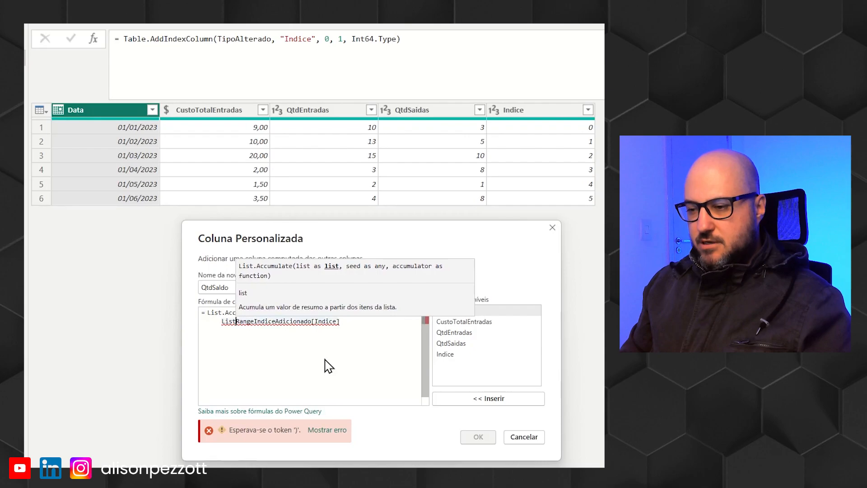
text(.)
key(Escape)
key(Right)
key(Right)
key(Right)
key(Right)
key(Right)
text(()
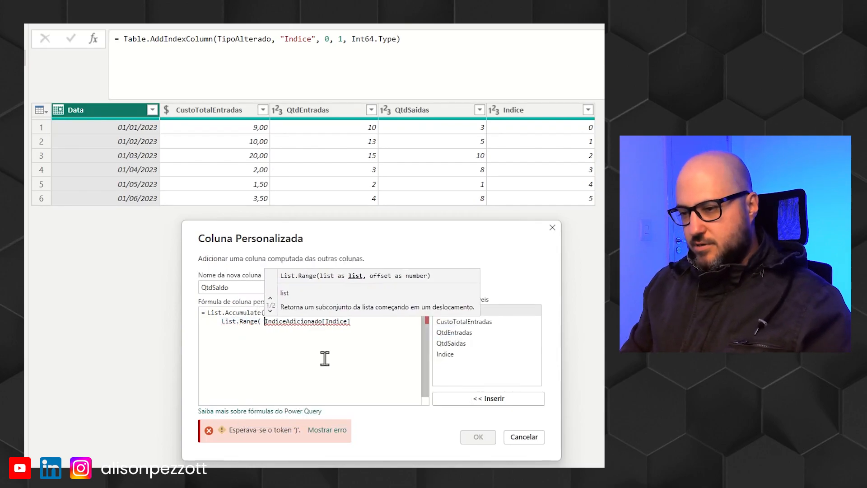
Complete the List.Range call after IndiceAdicionado[Indice] with offset 0 and count [Indice] + 1, and close its parenthesis
key(Right)
key(Right)
key(Right)
key(Right)
key(Right)
key(Right)
key(Right)
key(Right)
key(Right)
key(Right)
key(Right)
key(Right)
key(Right)
key(Right)
key(Right)
key(Right)
key(Right)
key(Right)
key(Right)
key(Right)
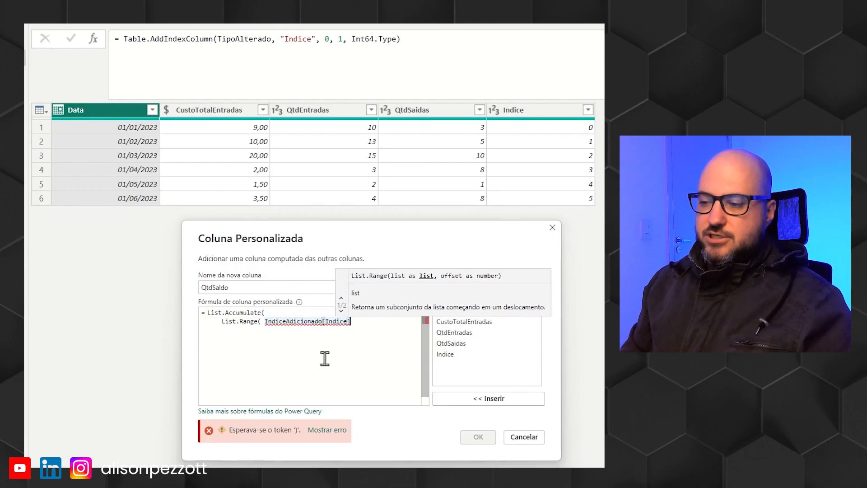
text(,)
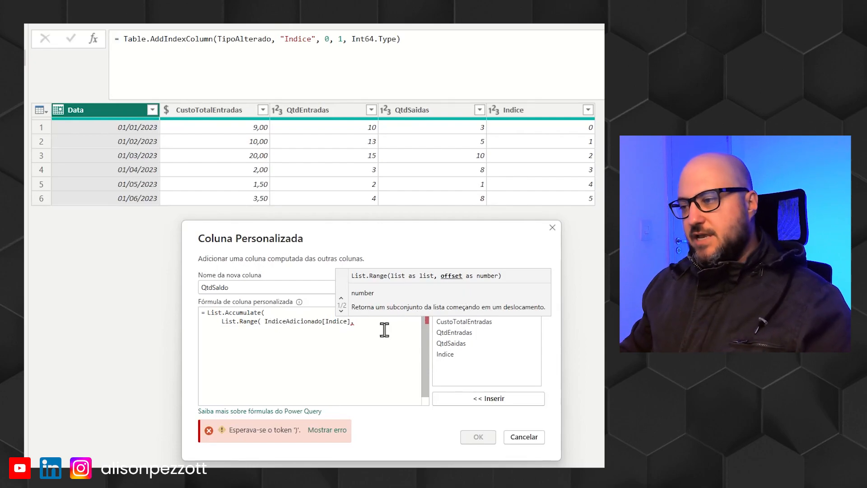
text(0)
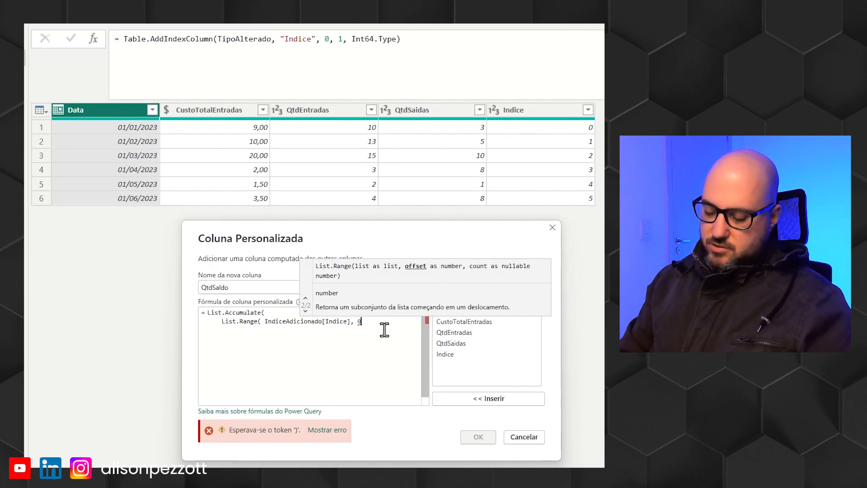
text(,)
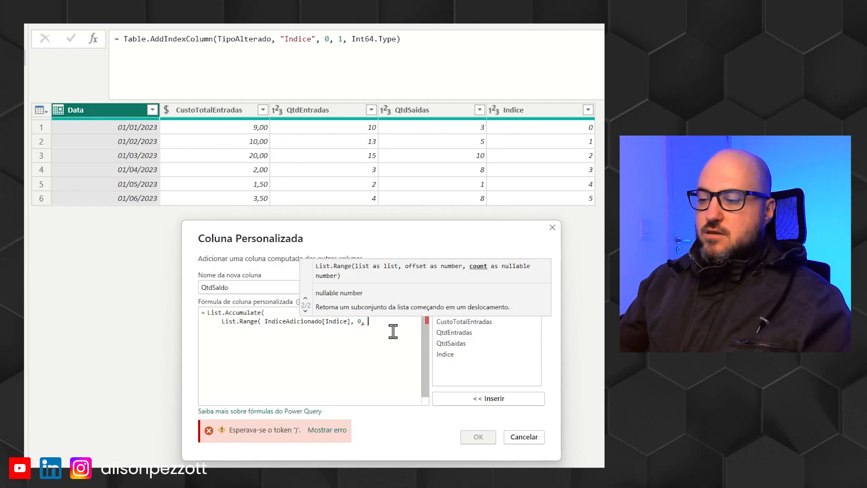
text([)
key(BackSpace)
text([)
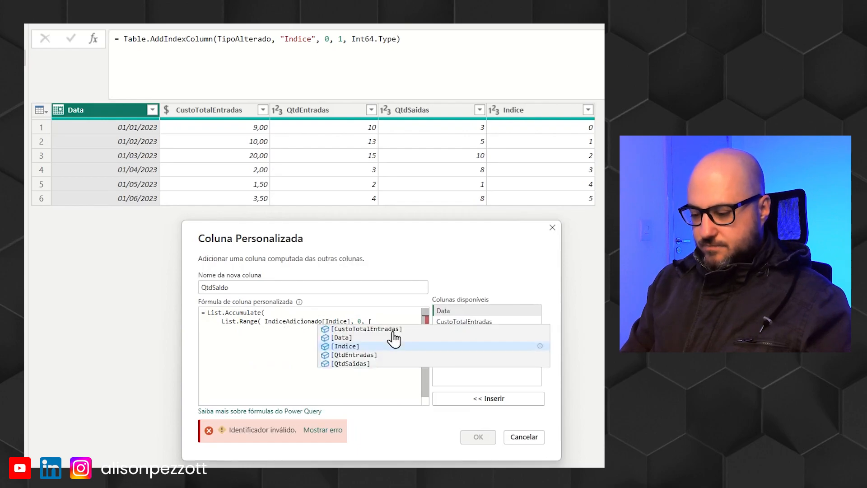
text(Indice)
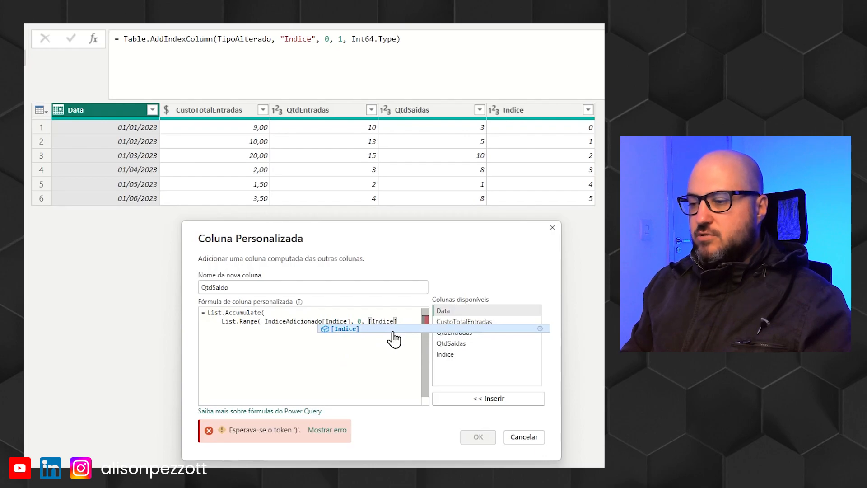
click(393, 332)
text(+ 1)
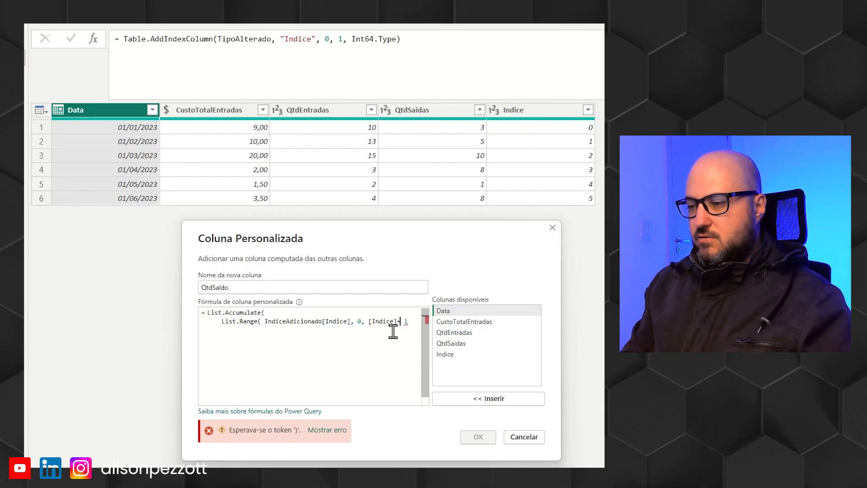
text( ))
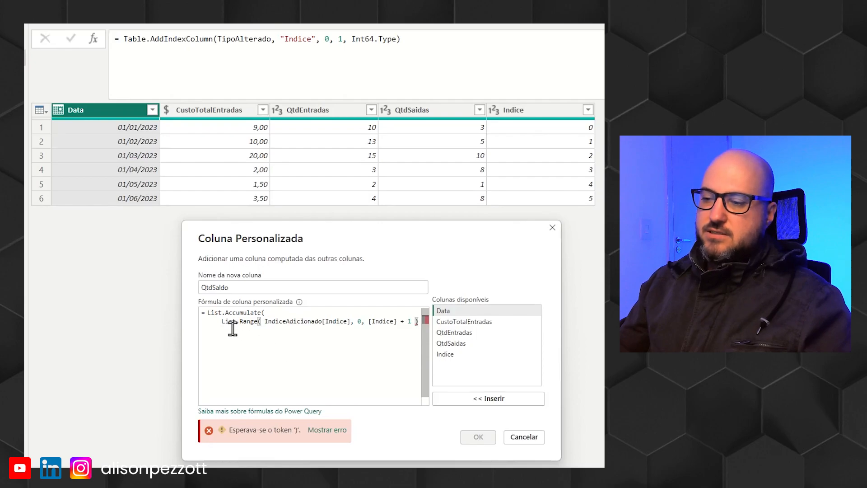
Copy the List.Range expression into a Notepad document, then minimize Notepad to return to the custom column dialog
drag(222, 321, 420, 322)
key(ctrl+c)
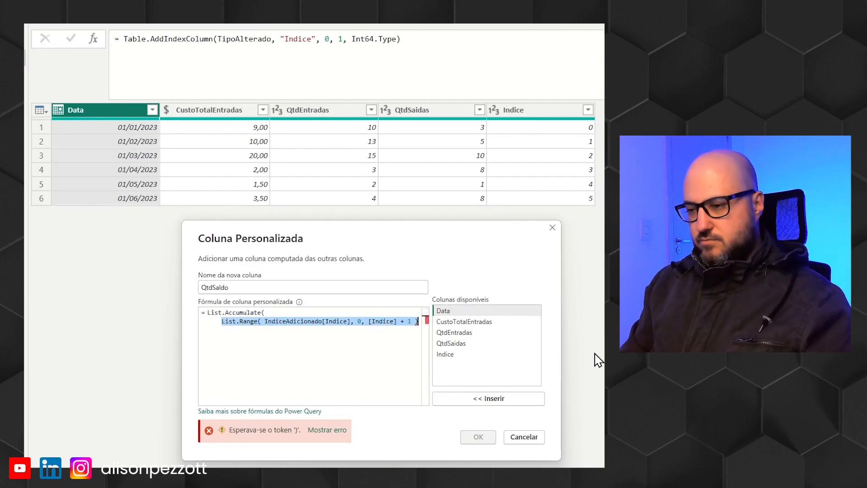
key(super+r)
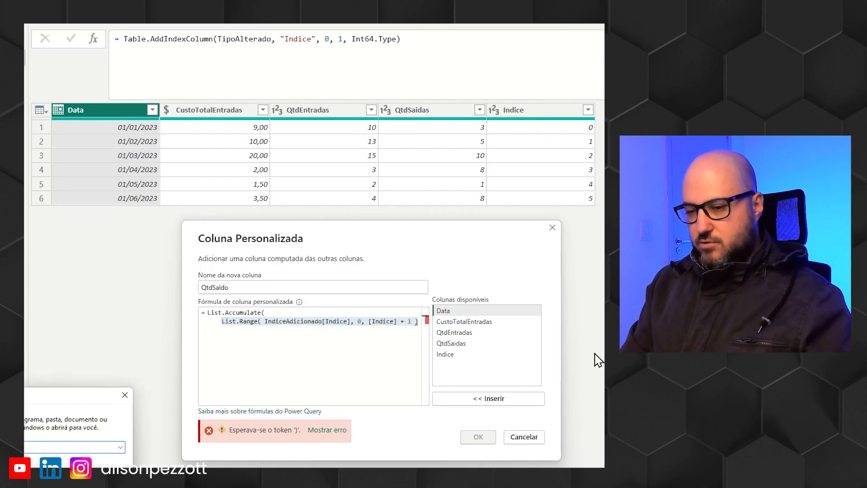
text(notepad)
key(Return)
key(ctrl+v)
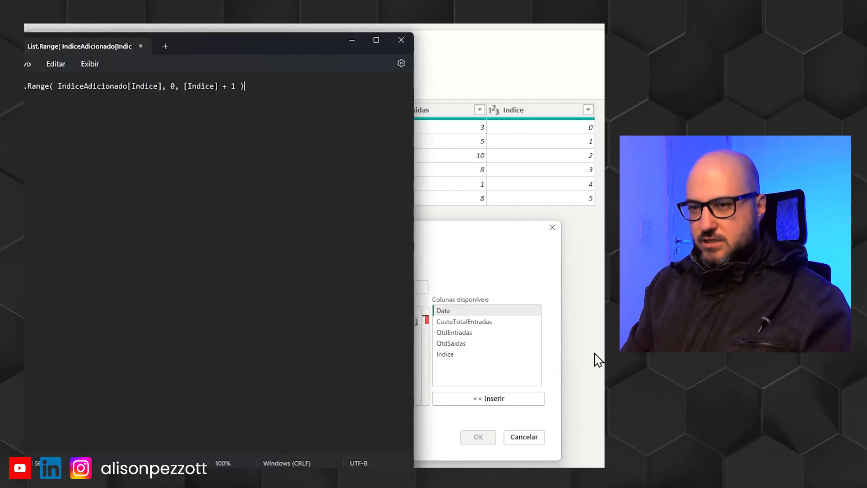
click(352, 40)
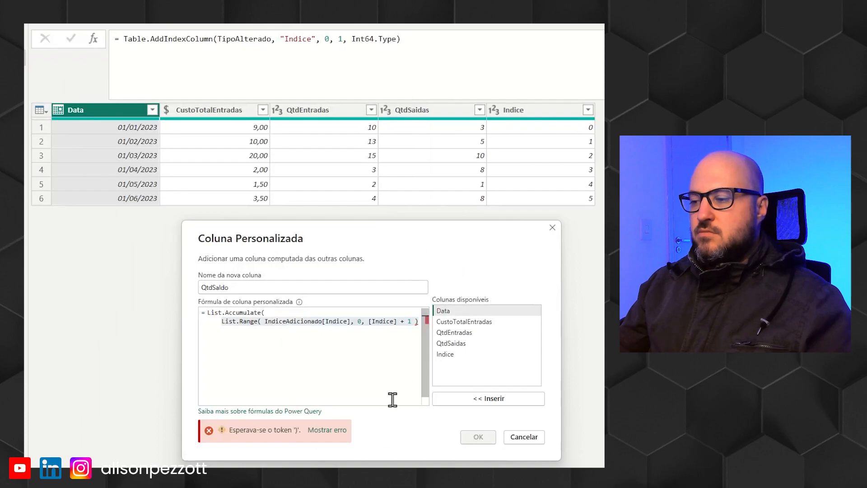
Add 0 as the seed argument of List.Accumulate on a new line below the List.Range expression
click(419, 322)
key(Return)
text(,)
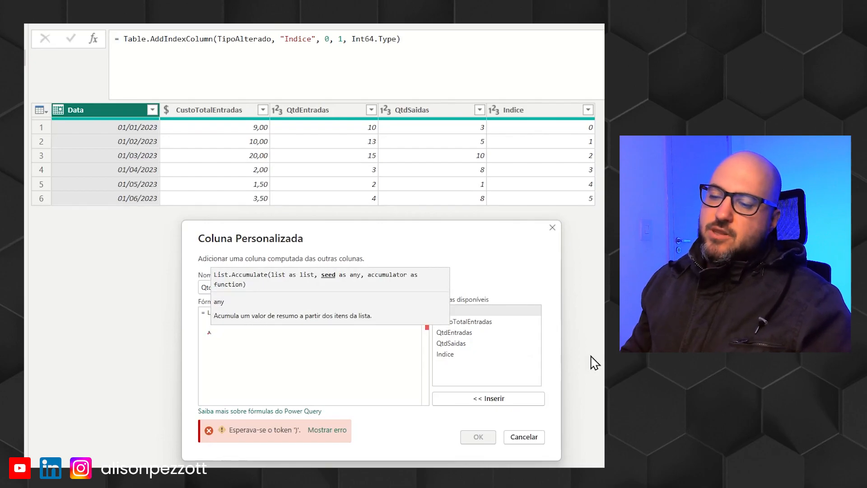
text({)
text(,)
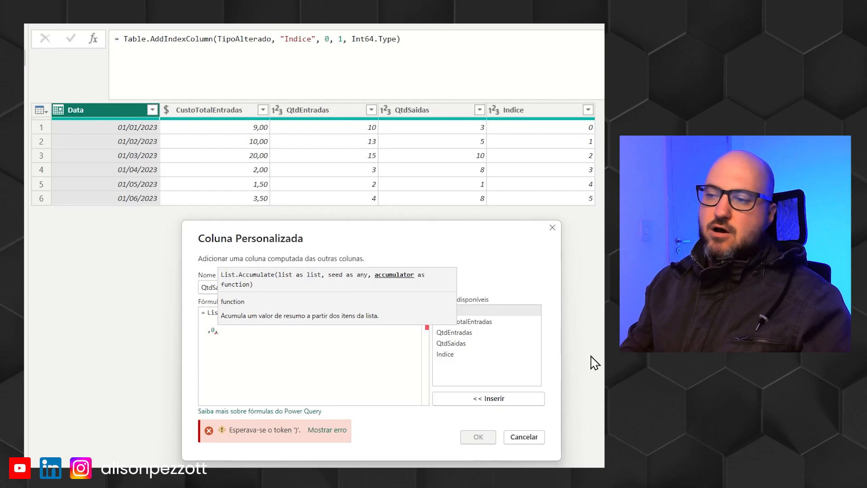
key(Return)
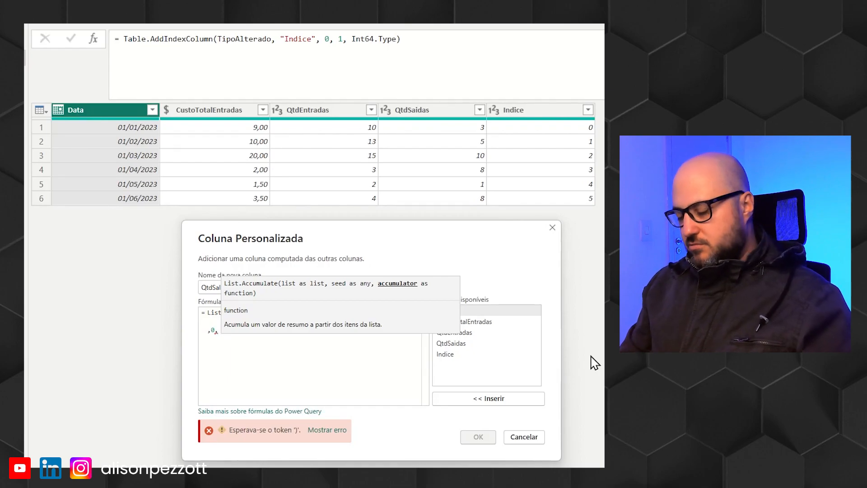
Begin the accumulator function with the signature ( state, current ) => and start a new line for its body
text(()
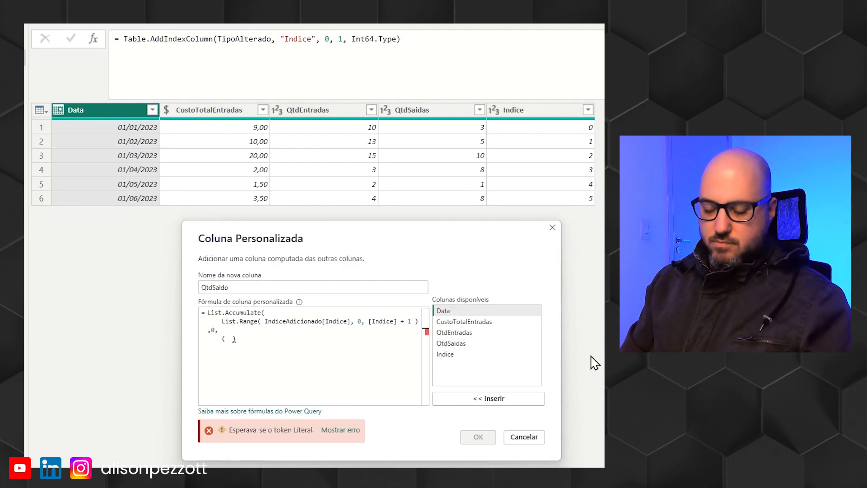
text(state)
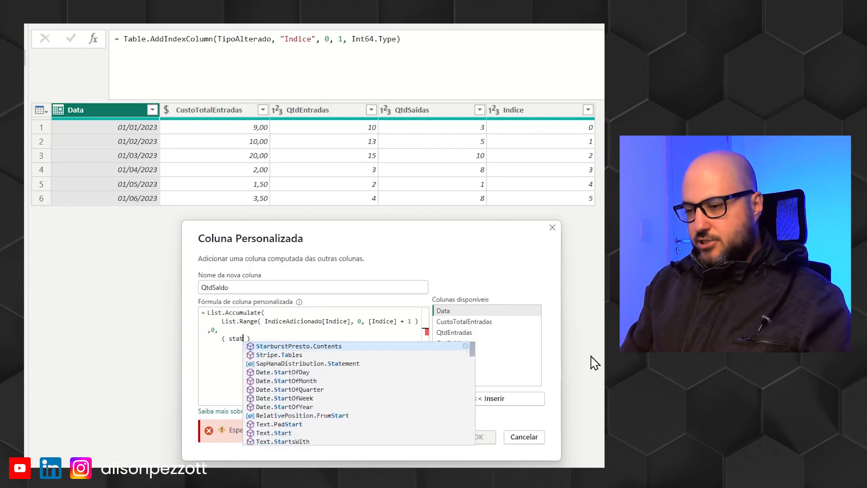
text(, curre)
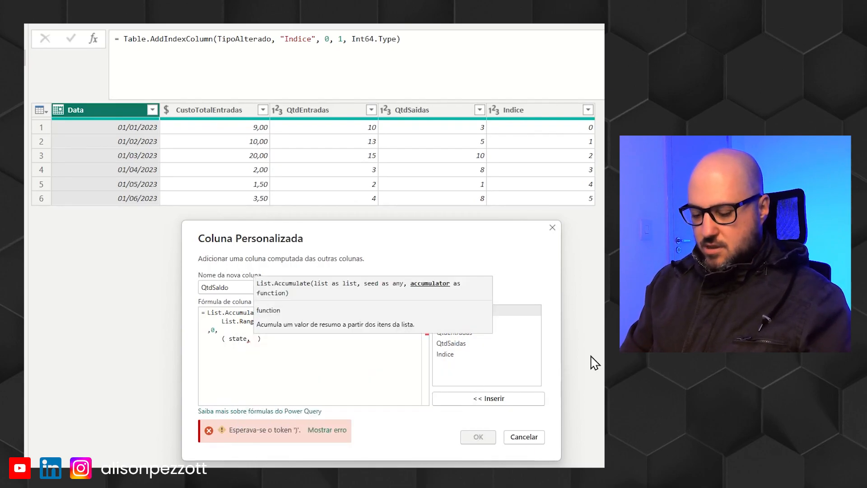
text(nt)
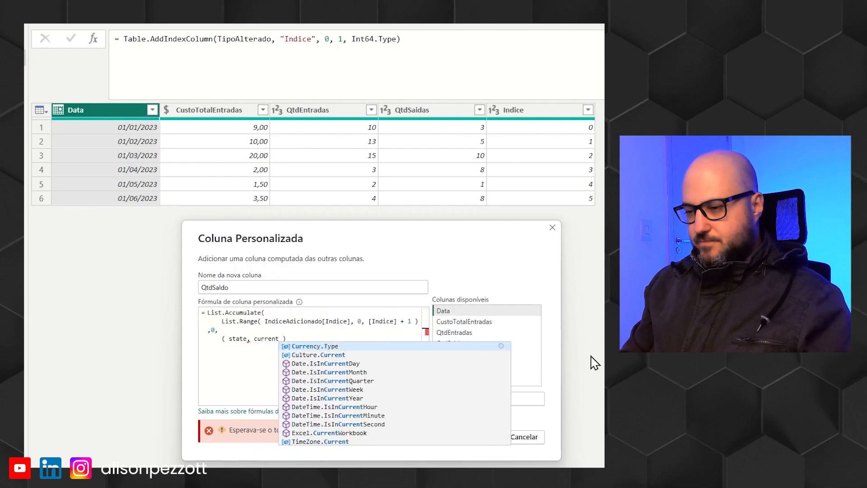
key(Right)
text(=>)
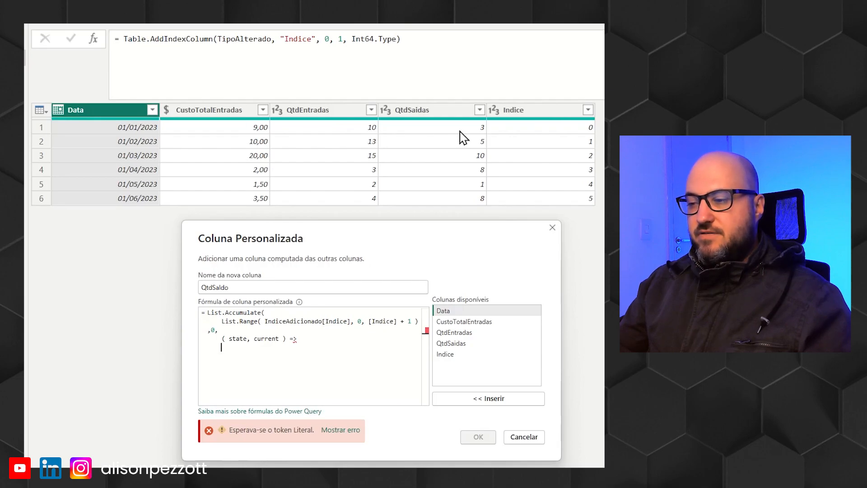
key(Return)
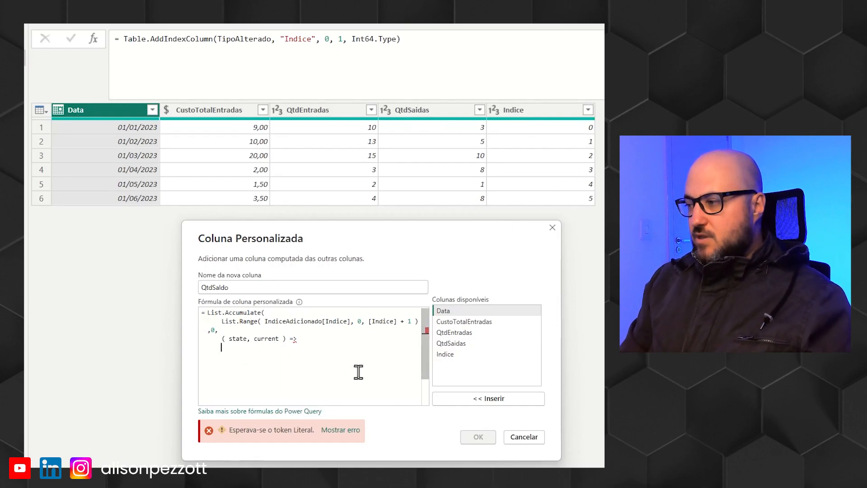
Enter IndiceAdicionado[QtdEntradas]{current} as the first term of the accumulator function's body
key(Return)
text(Indice)
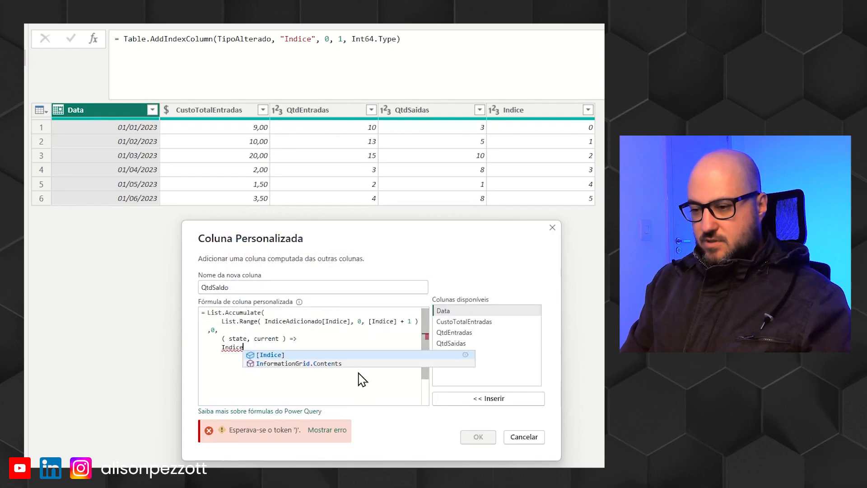
text(Adiciona)
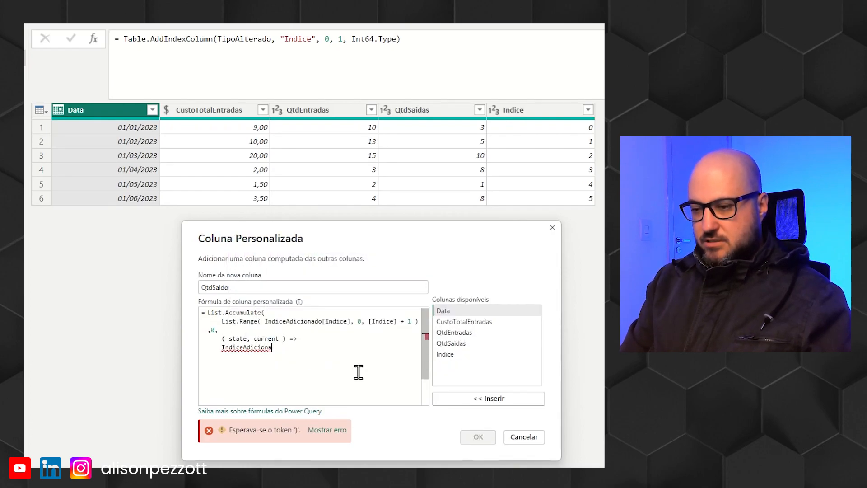
text(do[)
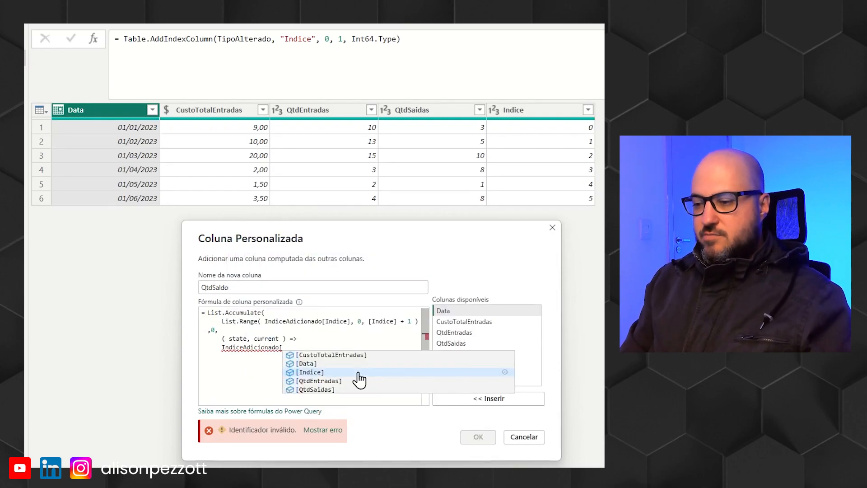
click(361, 380)
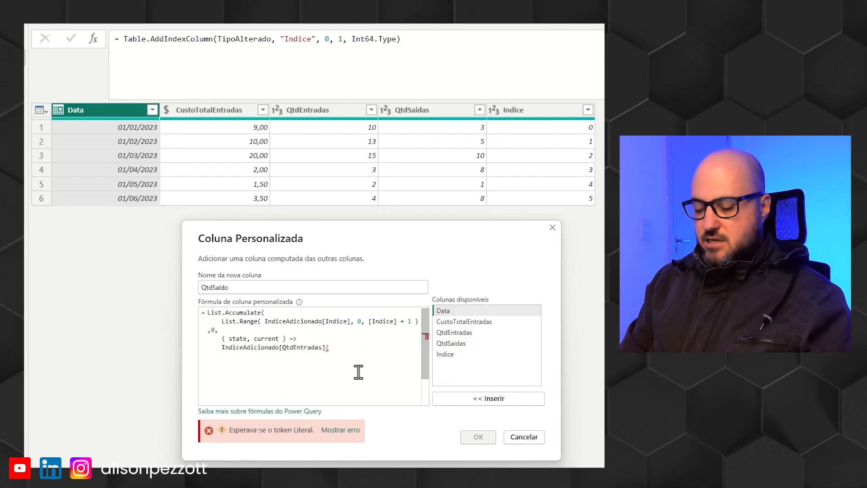
text({current)
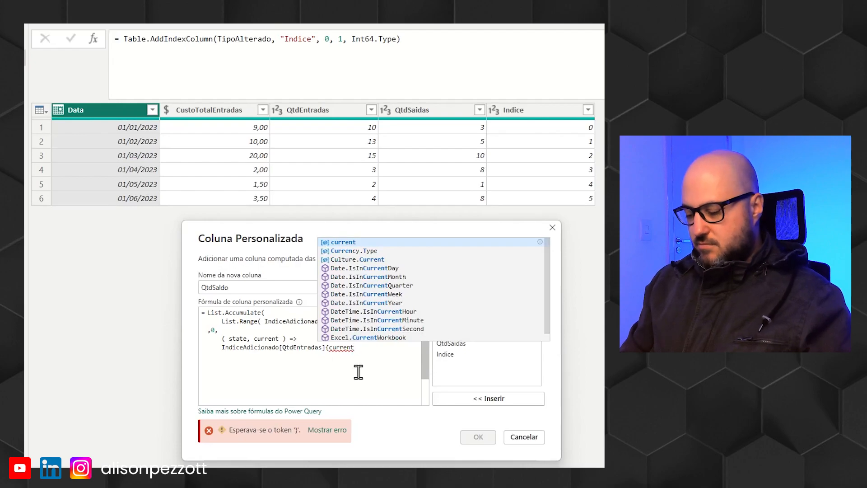
Subtract IndiceAdicionado[QtdSaidas]{current} from the QtdEntradas term in the accumulator function's body
text(} -   )
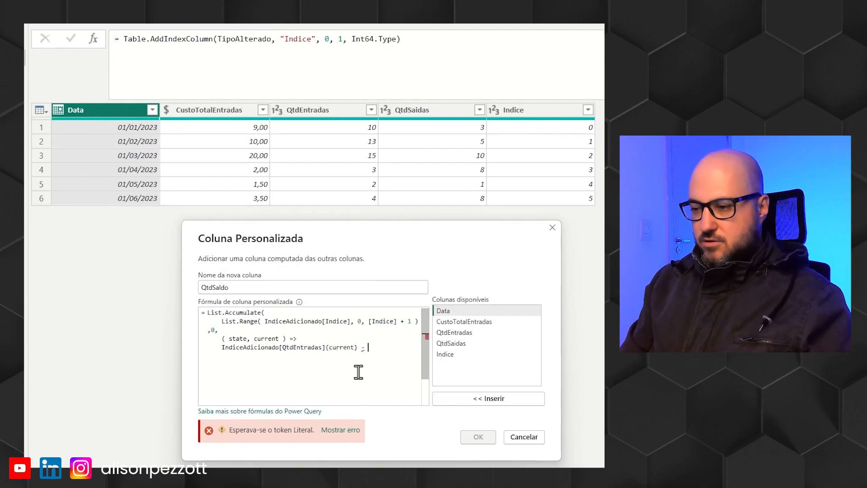
text(Indice)
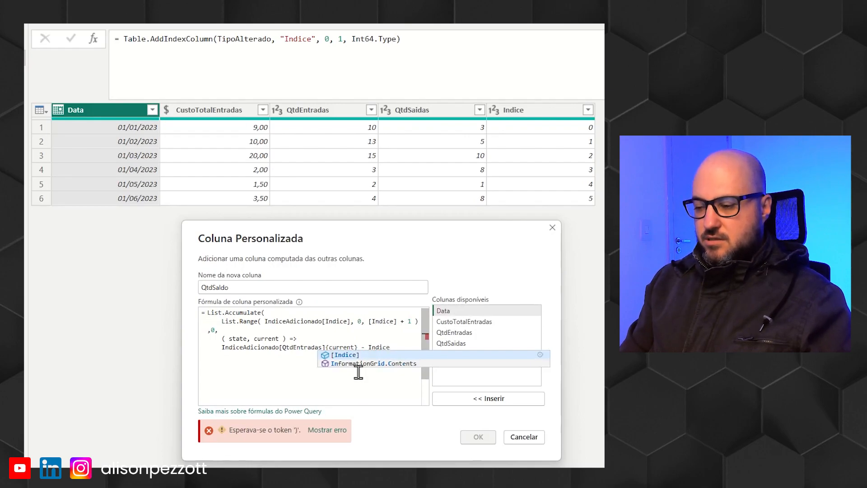
text(Adicionado)
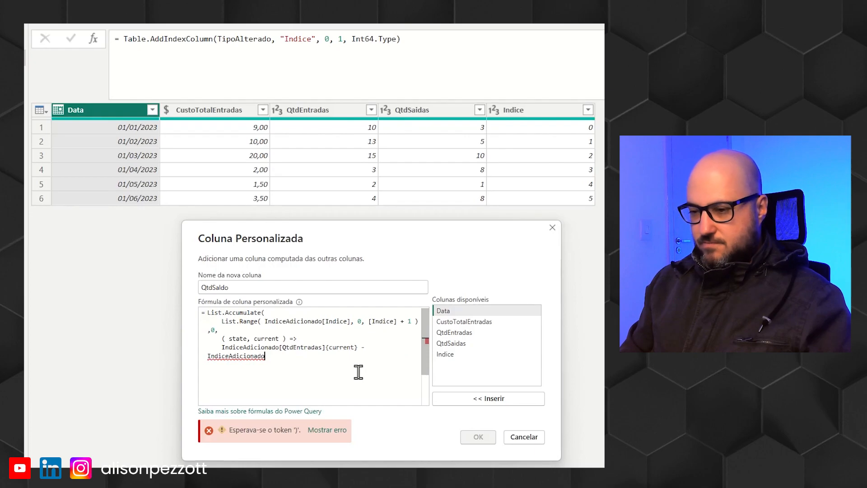
text([)
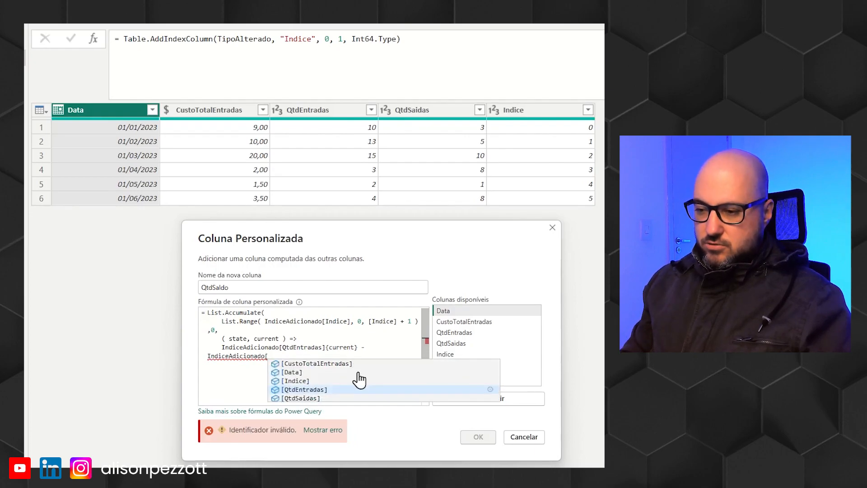
key(Down)
key(Tab)
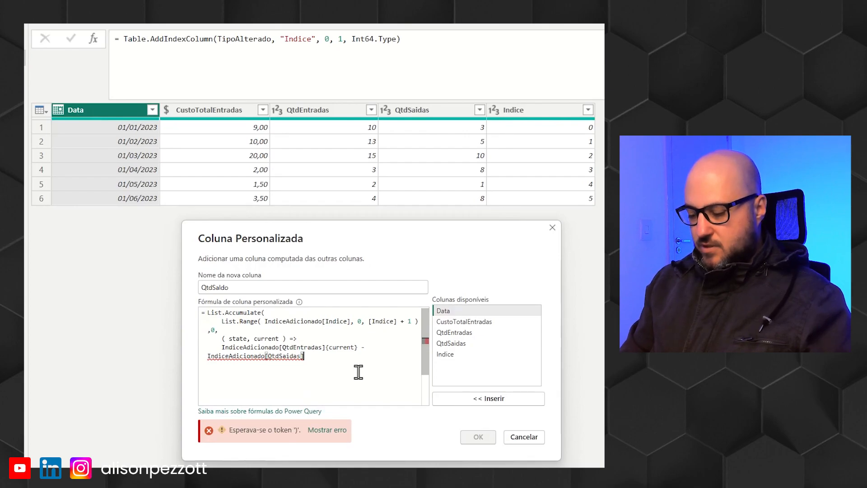
text({current)
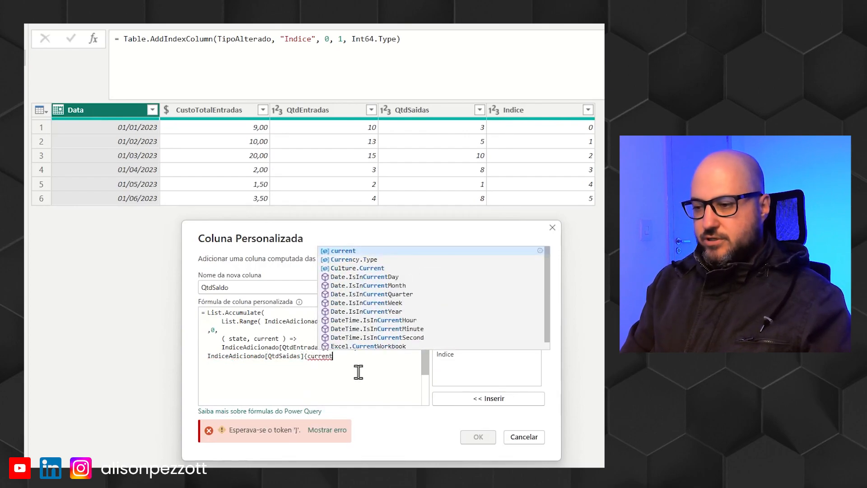
text(} )
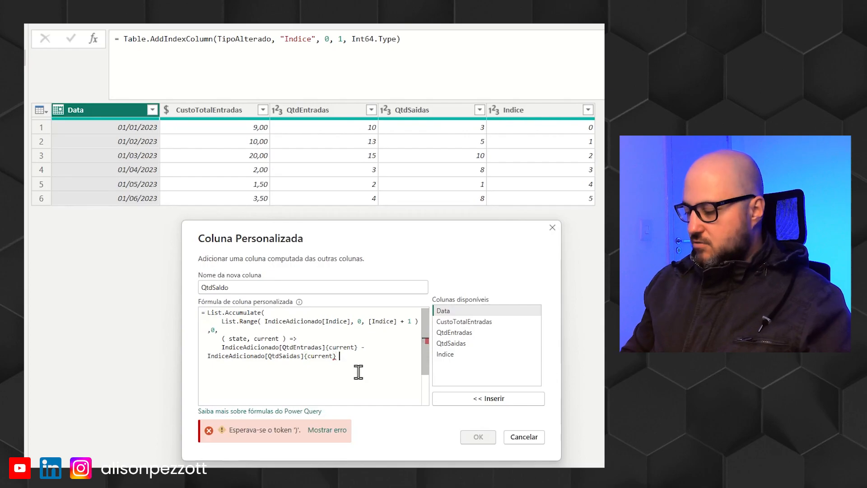
Add + state to the accumulator body, close the List.Accumulate call and create the QtdSaldo column
text(+ state)
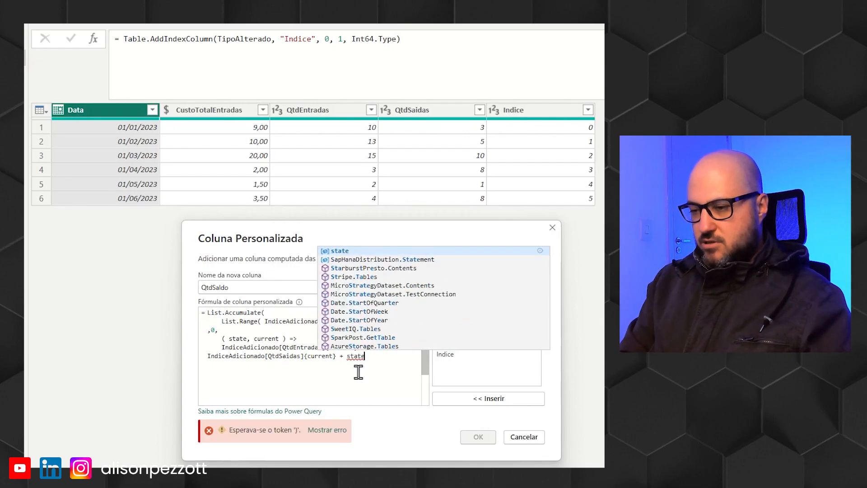
text())
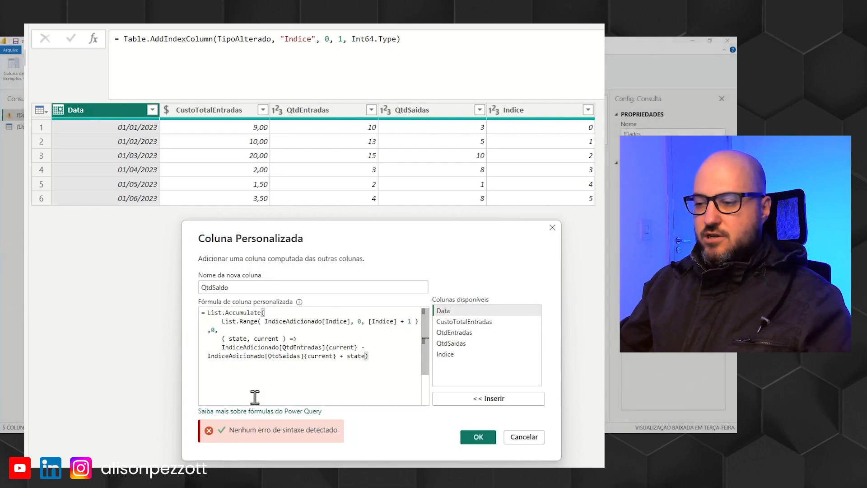
click(484, 439)
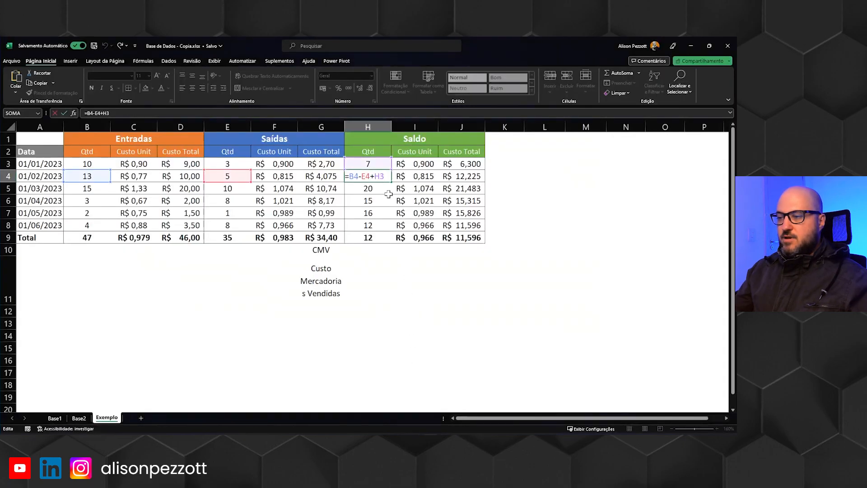
Examine the Saldo quantities in H3:H8 of the Excel Exemplo sheet for comparison, and return to Power Query
key(Return)
drag(377, 168, 373, 227)
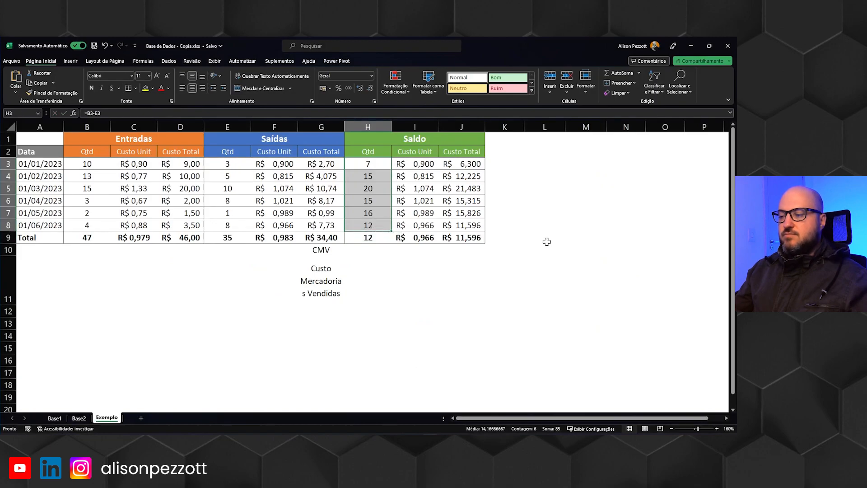
key(alt+Tab)
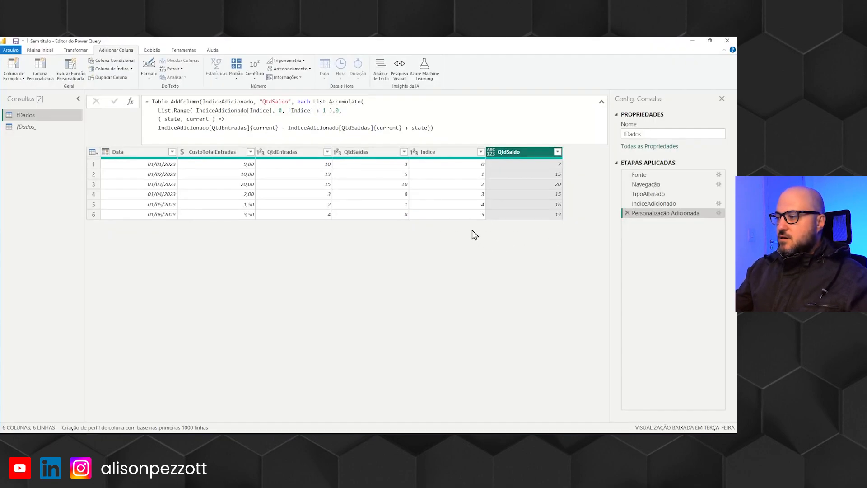
Add Int64.Type as the column type argument of the QtdSaldo Table.AddColumn formula
click(429, 128)
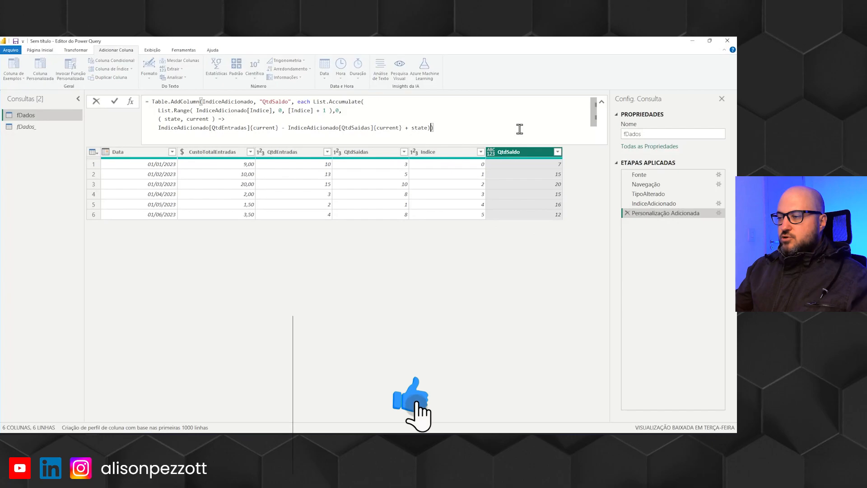
text(,)
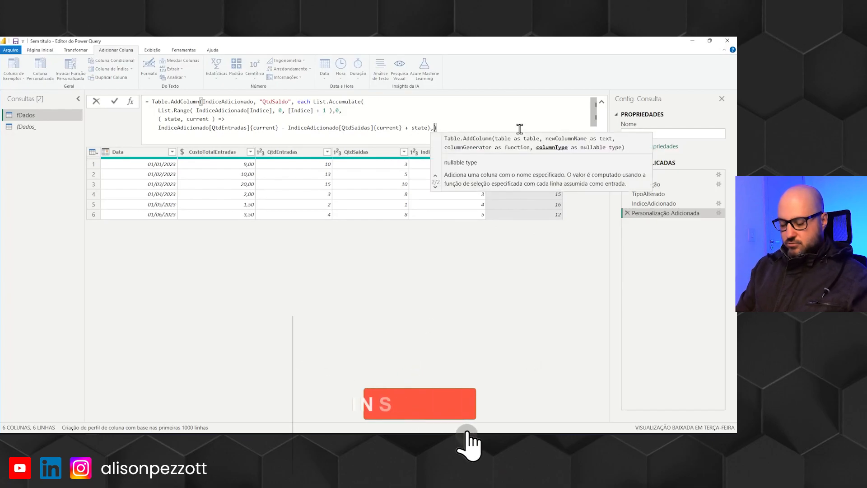
text(Intr)
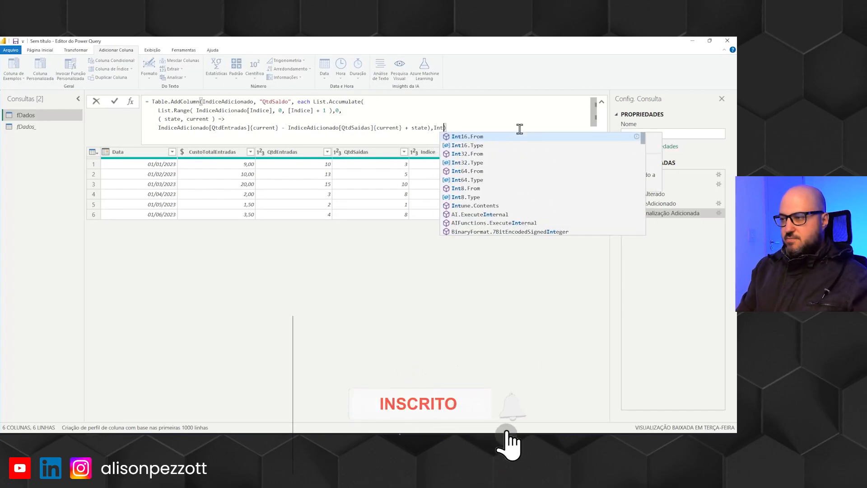
key(Down)
key(Down)
key(Down)
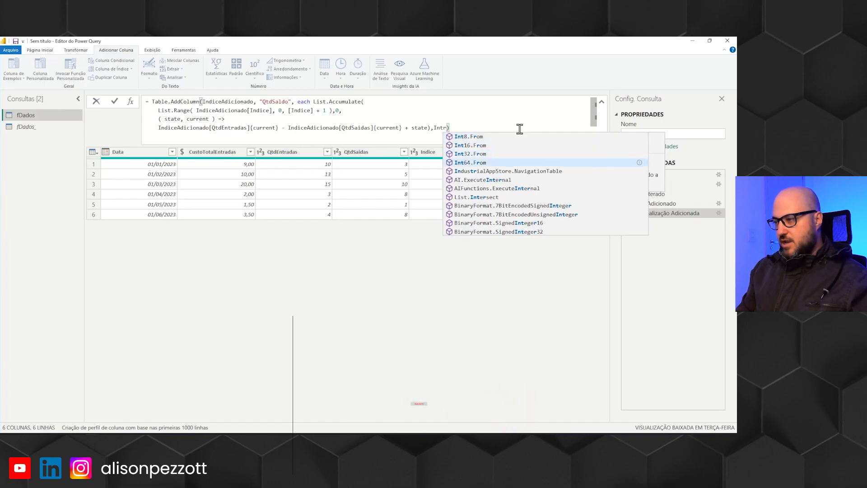
key(BackSpace)
key(Down)
key(Down)
key(Down)
key(Down)
key(Down)
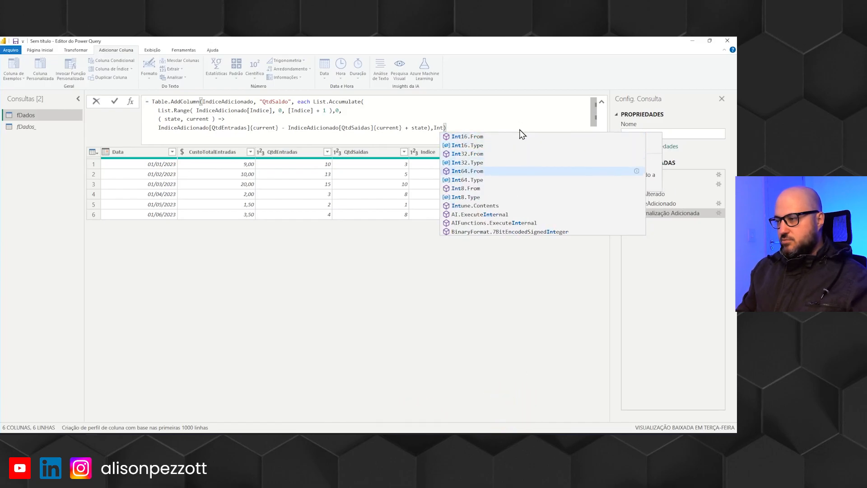
key(Tab)
key(Return)
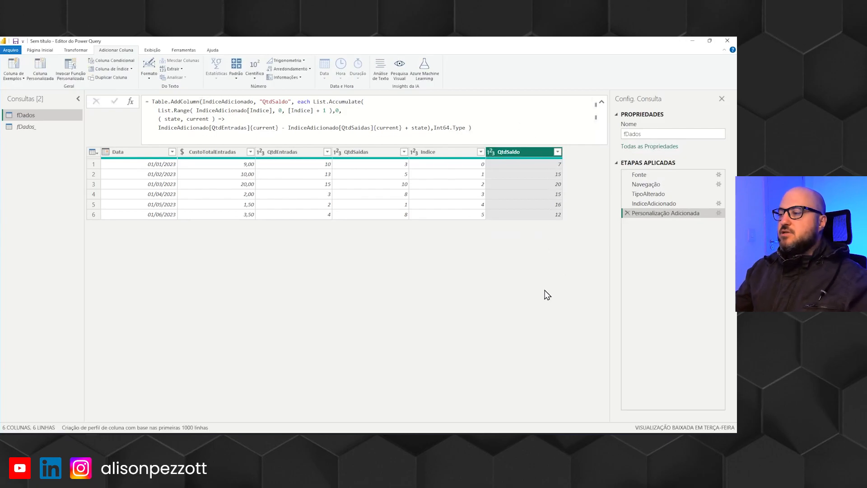
Rename the applied step that adds QtdSaldo as QtdSaldoAdicionado
right_click(666, 215)
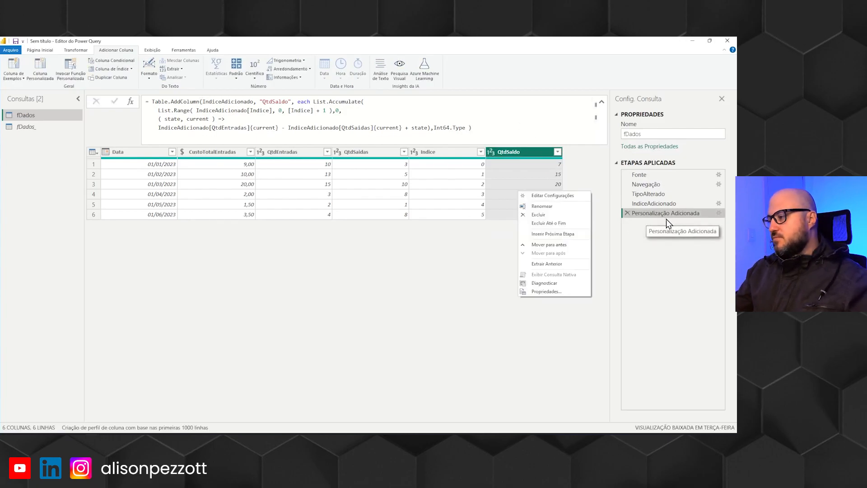
click(551, 206)
text(QtdSaldoAdic)
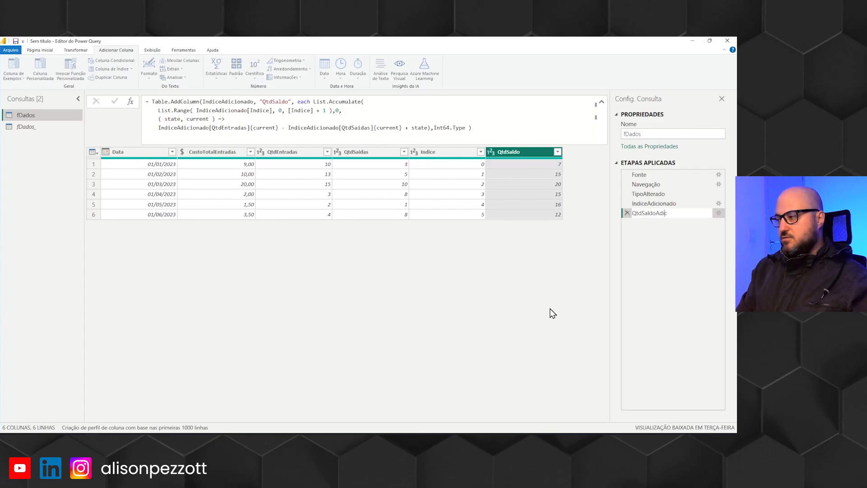
text(ionado)
key(Return)
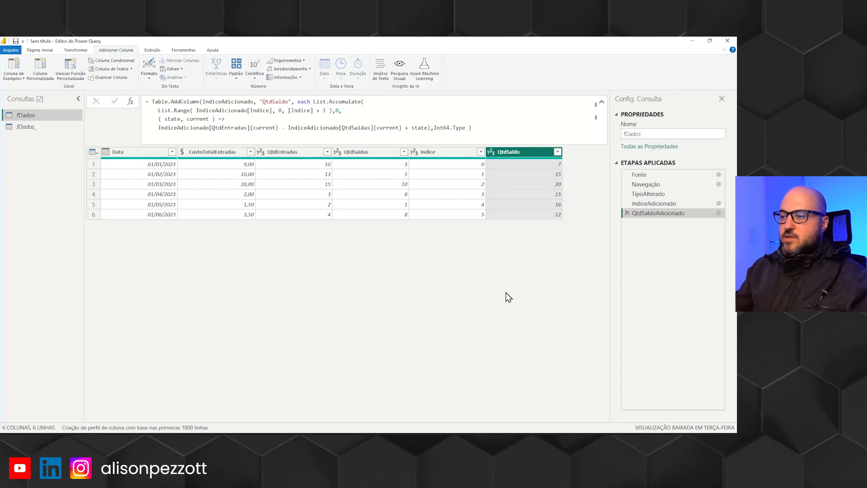
Switch to Excel and examine the Saldo Custo Total formulas in cells J3 and J4
key(alt+Tab)
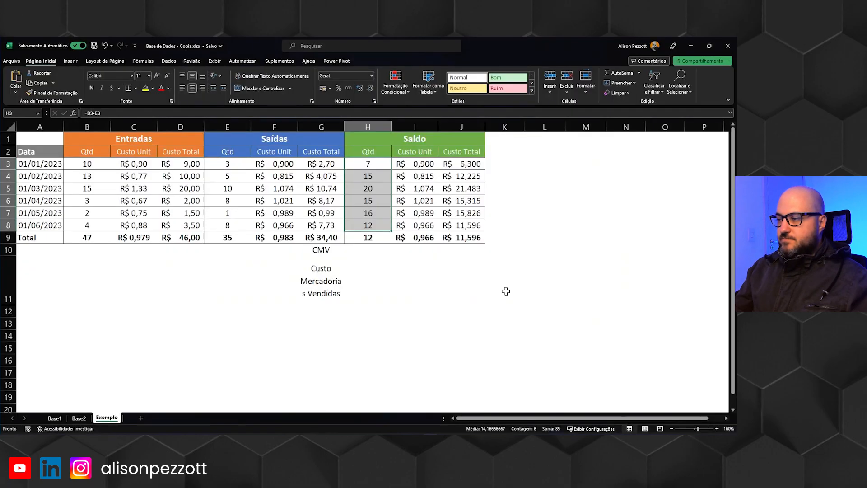
click(465, 156)
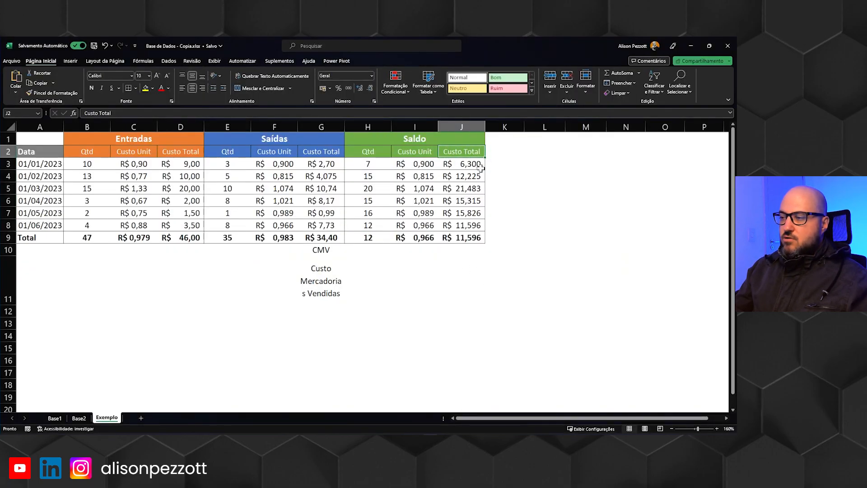
click(472, 165)
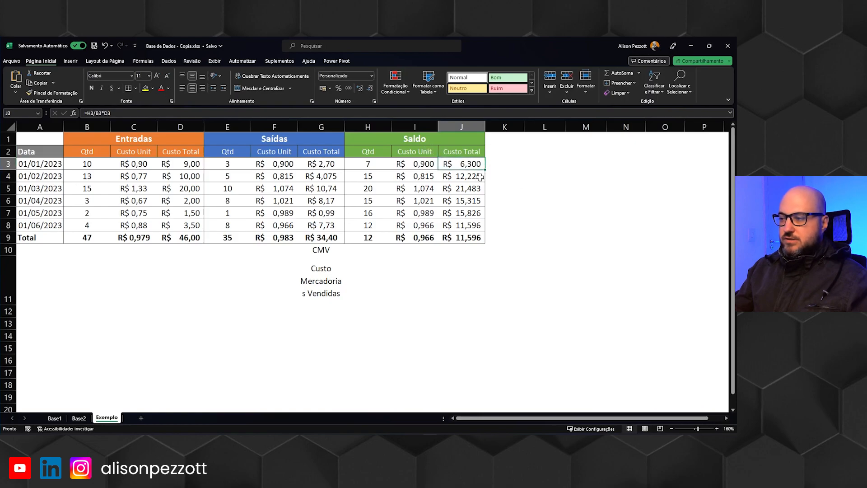
click(482, 176)
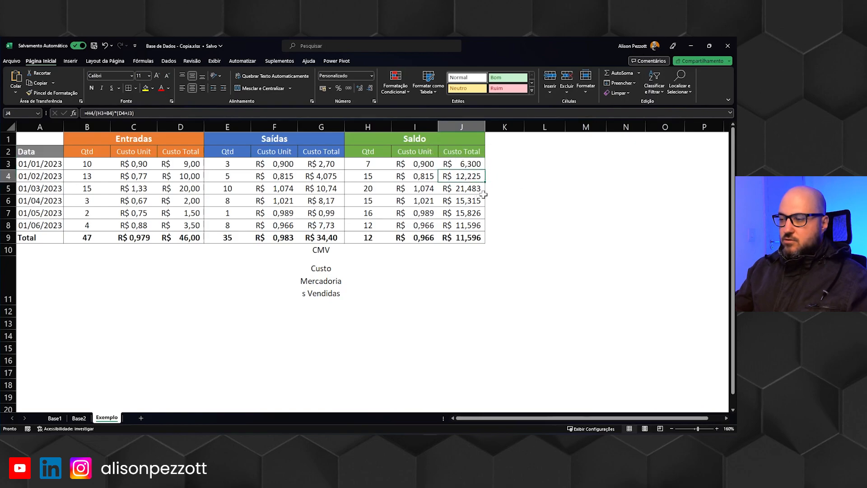
Back in Power Query, start a custom column named CustoTotalSaldo with a formula beginning List.Accumulate(
key(alt+Tab)
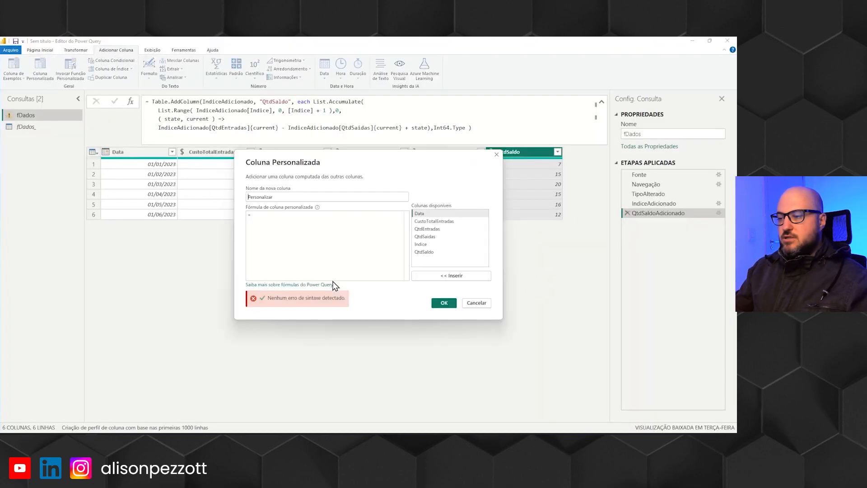
text(CustoTo)
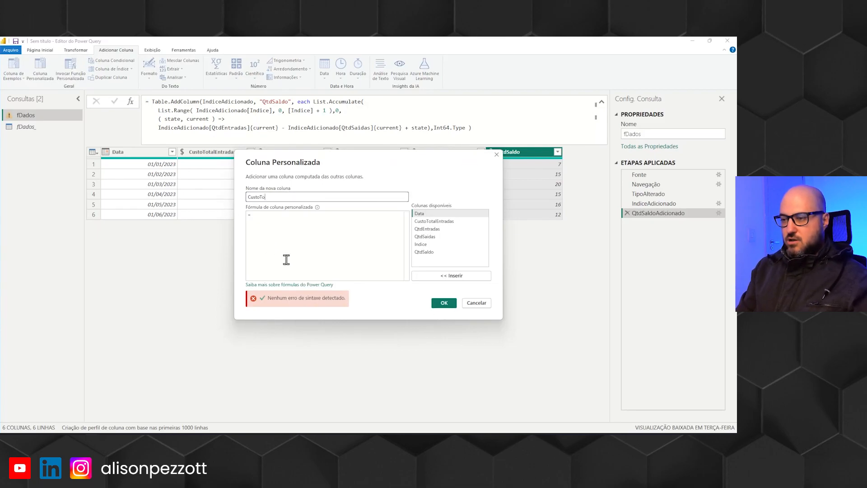
text(talSaldo)
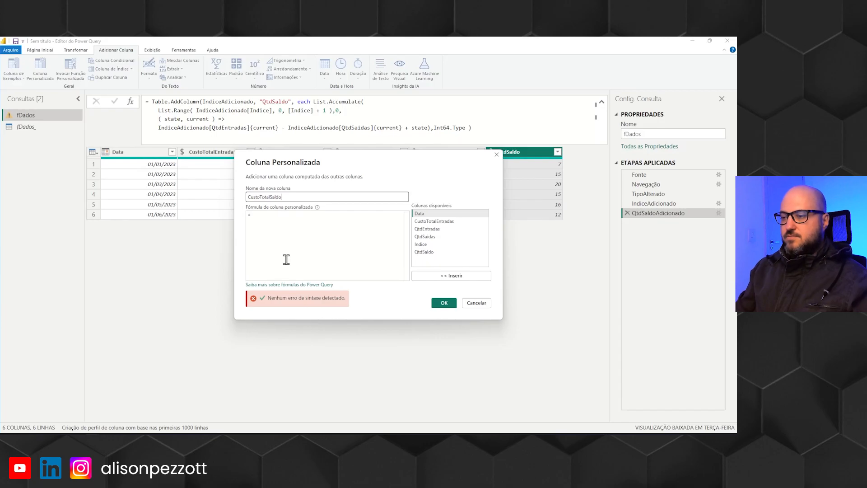
click(342, 247)
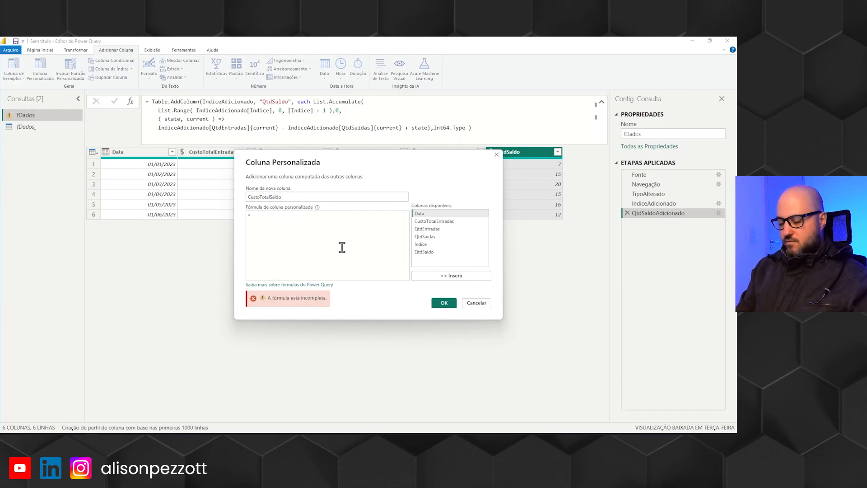
text(List.Accumulate)
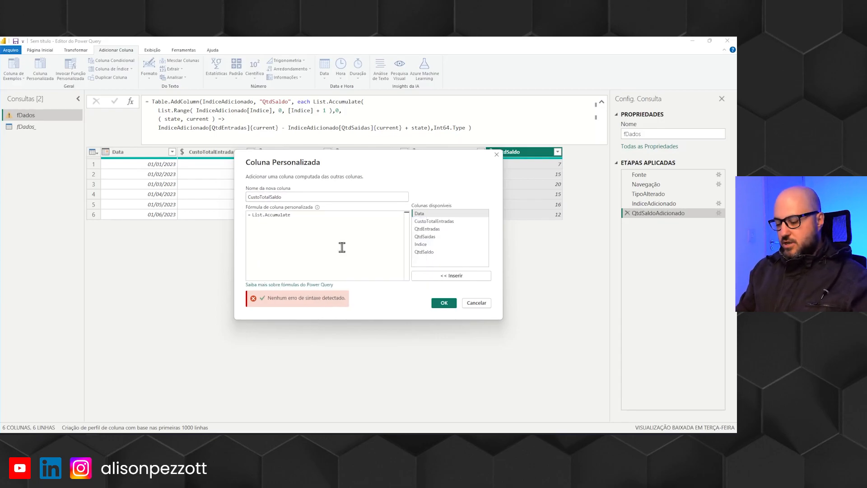
text(()
key(Return)
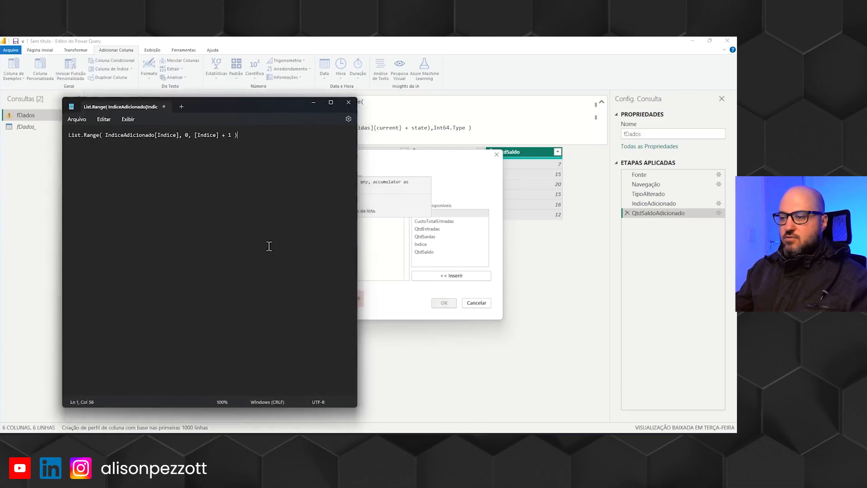
Copy the saved List.Range expression from Notepad and paste it as the list argument of List.Accumulate on a new line
key(alt+Tab)
drag(250, 137, 48, 135)
key(ctrl+c)
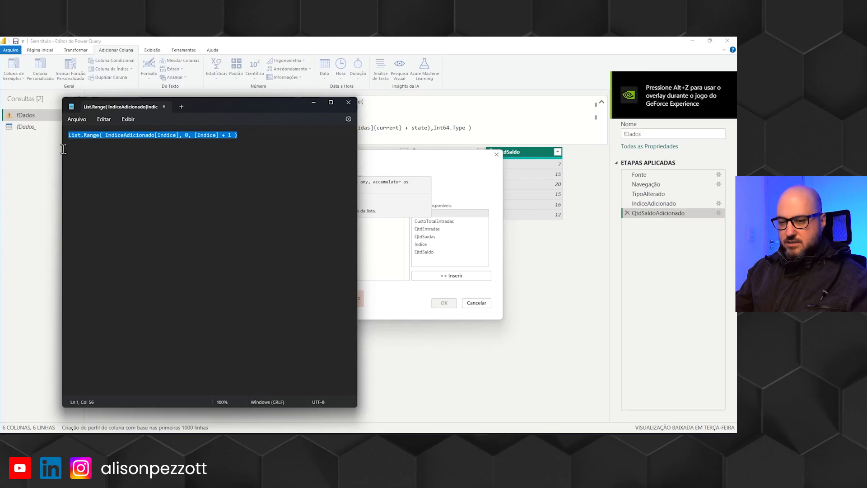
key(alt+Tab)
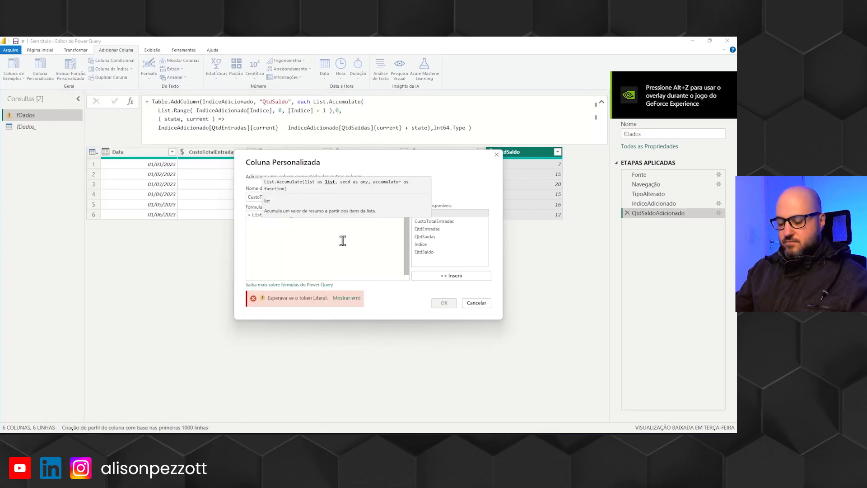
key(Return)
key(ctrl+v)
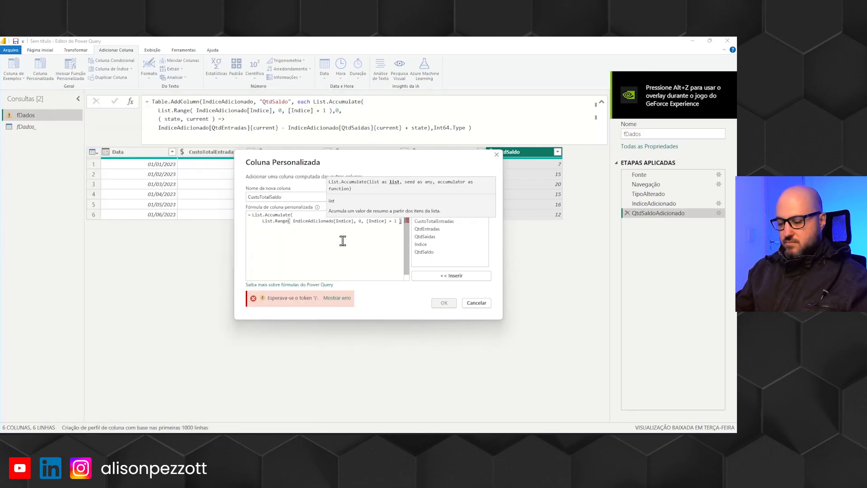
Add 0 as the seed argument on its own line and start a new line for the accumulator function
text(,)
key(Return)
text(0,)
key(Return)
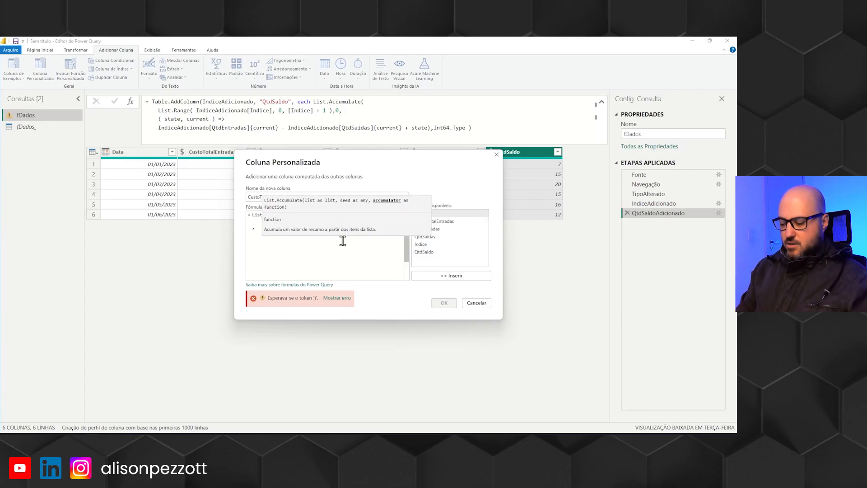
Write the accumulator function header (state,current)=> after the 0 seed and start a new line
text(()
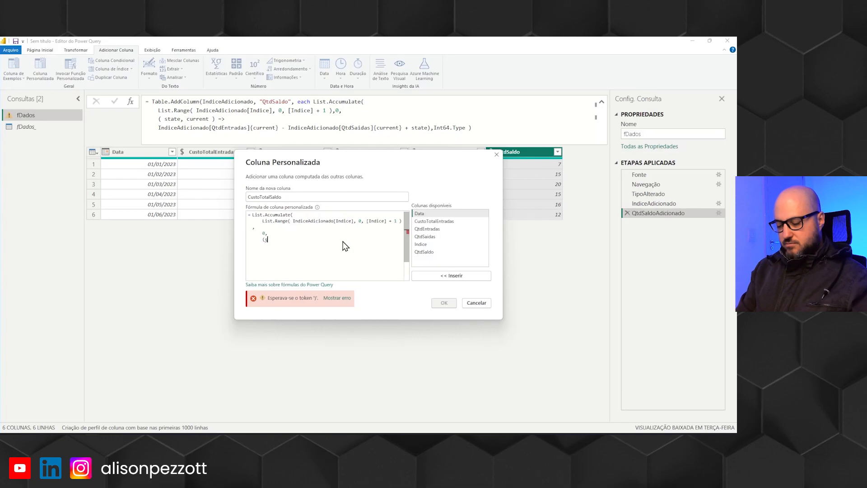
text(state,)
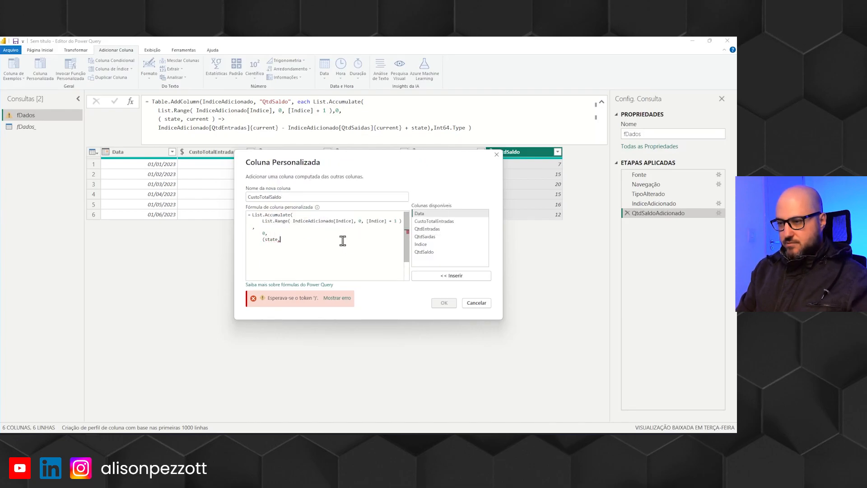
text(current)
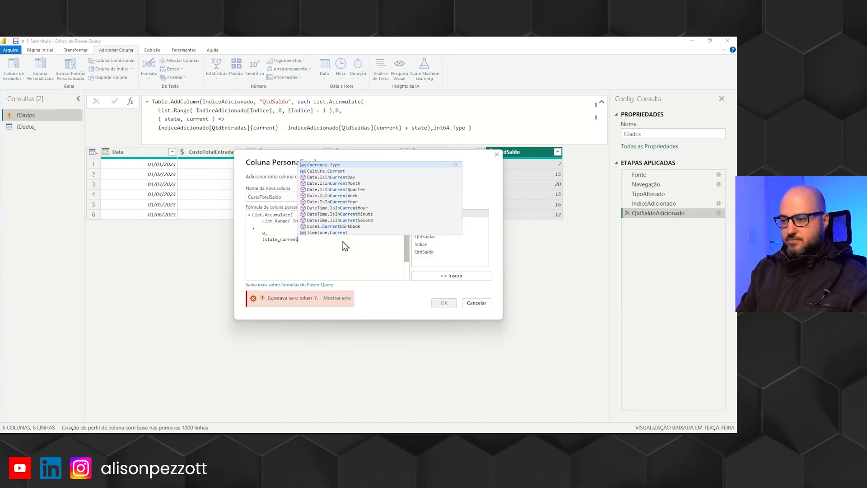
text()=>)
key(Return)
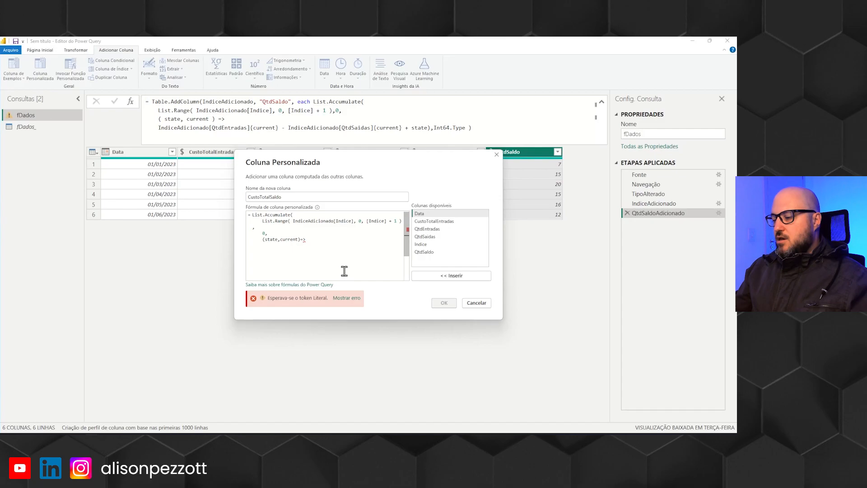
Switch to Excel and examine which cells the Saldo Custo Total formula in J4 references
click(457, 441)
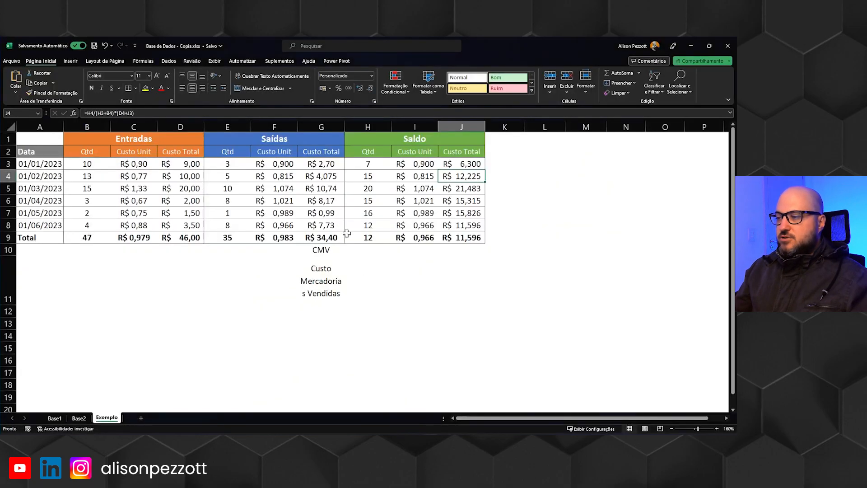
double_click(477, 178)
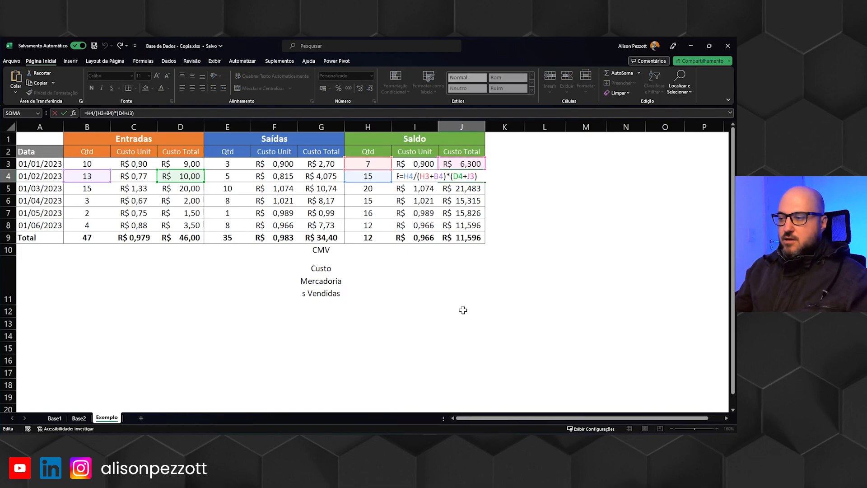
click(380, 335)
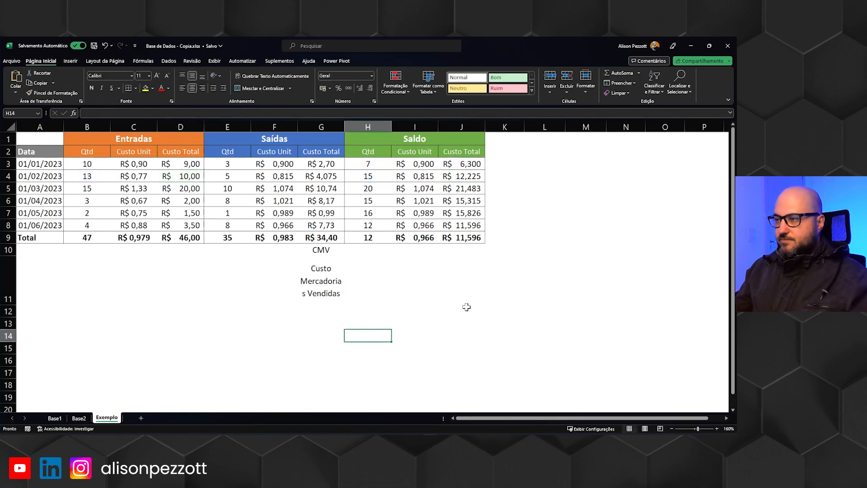
Insert a wide text box below the Excel table and fill it with the step name IndiceAdicionado from the Power Query formula
click(72, 63)
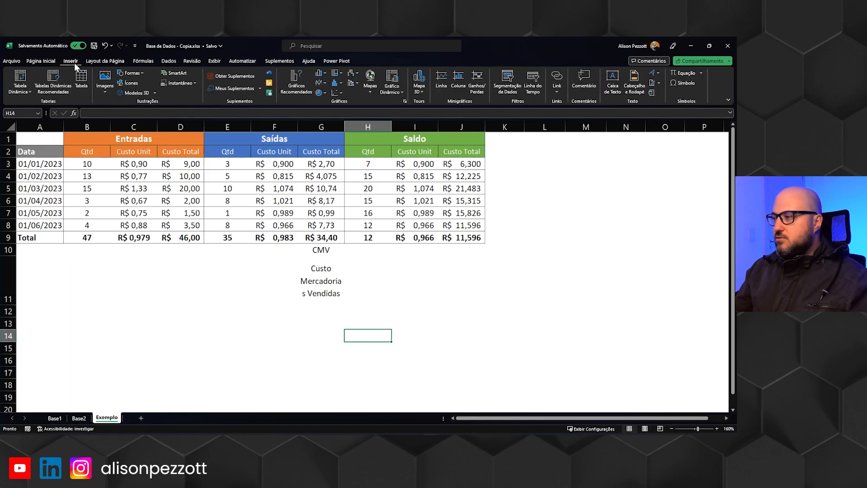
click(610, 82)
drag(191, 304, 538, 384)
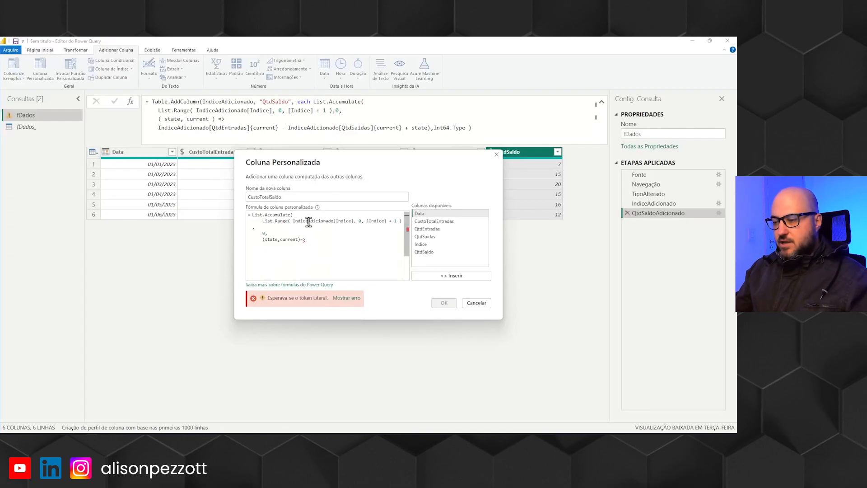
double_click(308, 222)
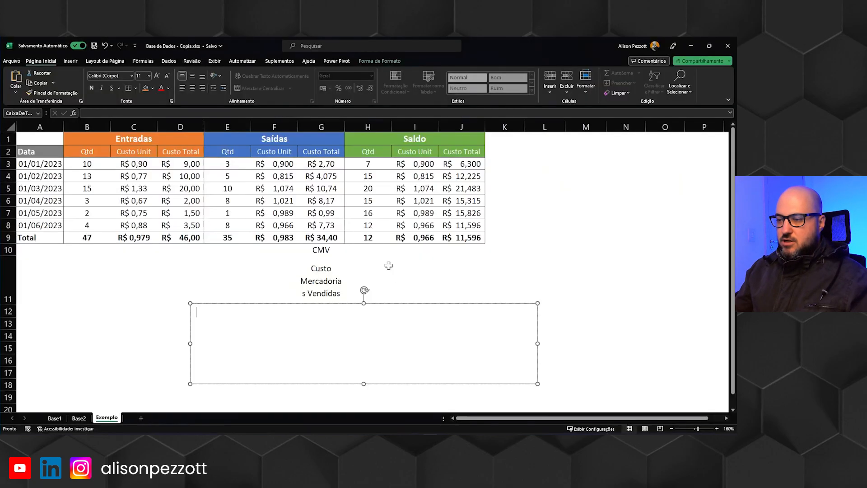
text(IndiceAdicionado)
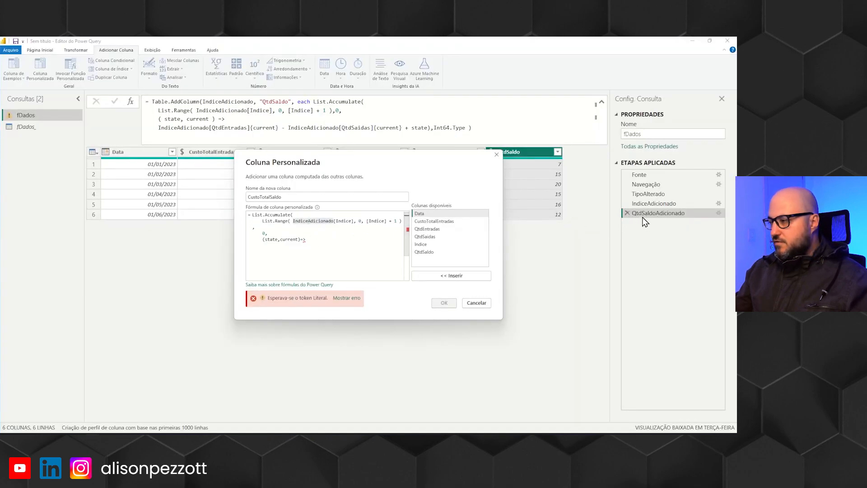
In the custom column's List.Range expression, replace IndiceAdicionado with the step name QtdSaldoAdicionado
double_click(316, 221)
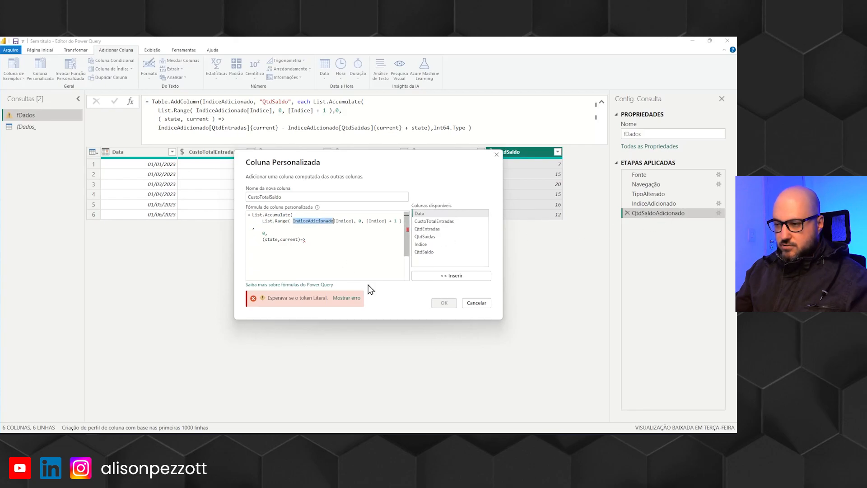
text(QtdSa)
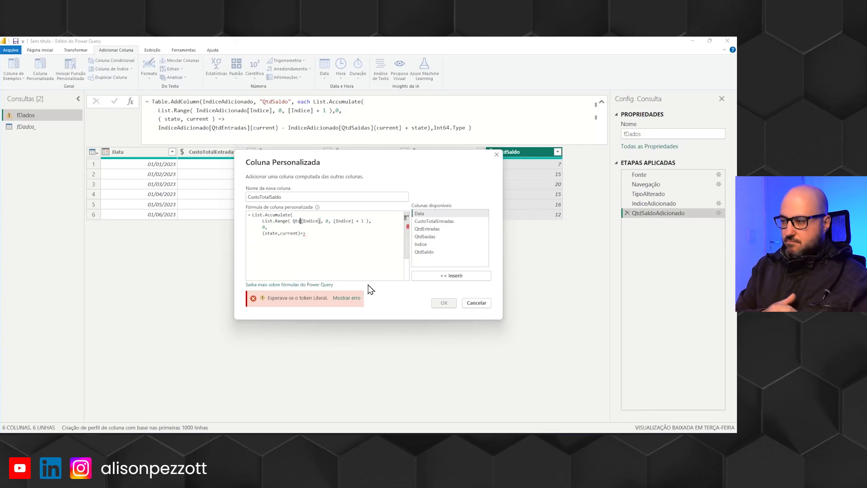
text(ldo)
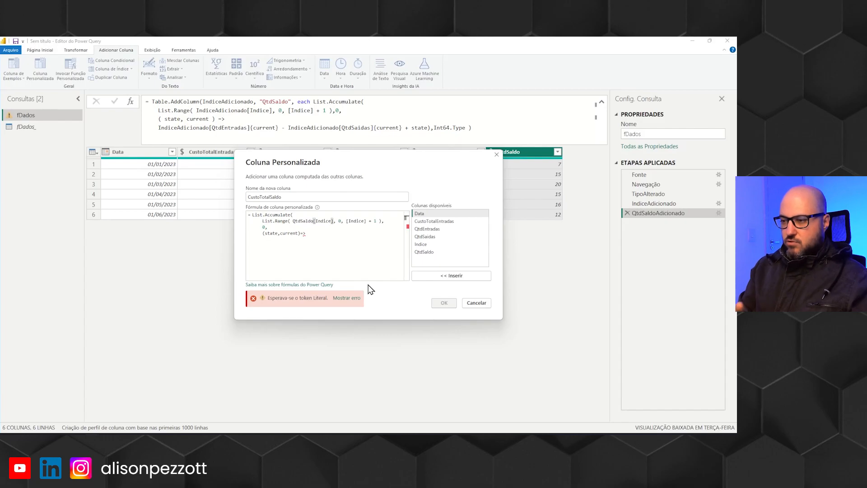
text(Adicionado)
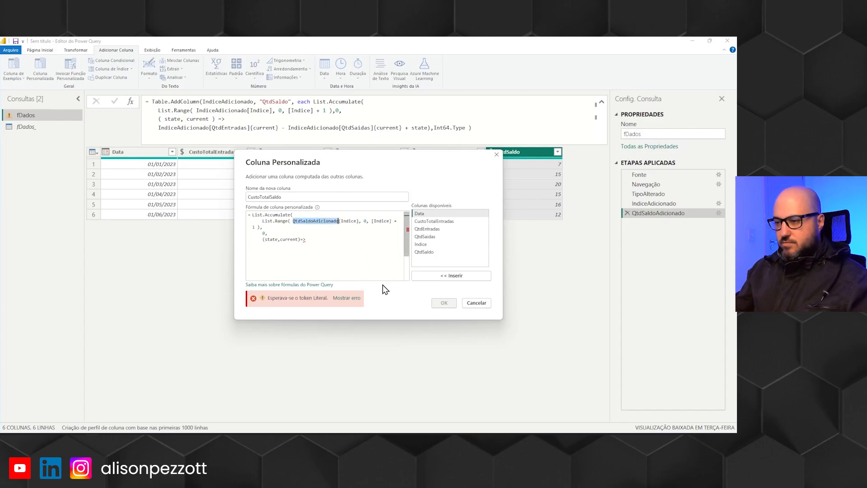
Switch to Excel and replace the text box's content with QtdSaldoAdicionado
key(alt+Tab)
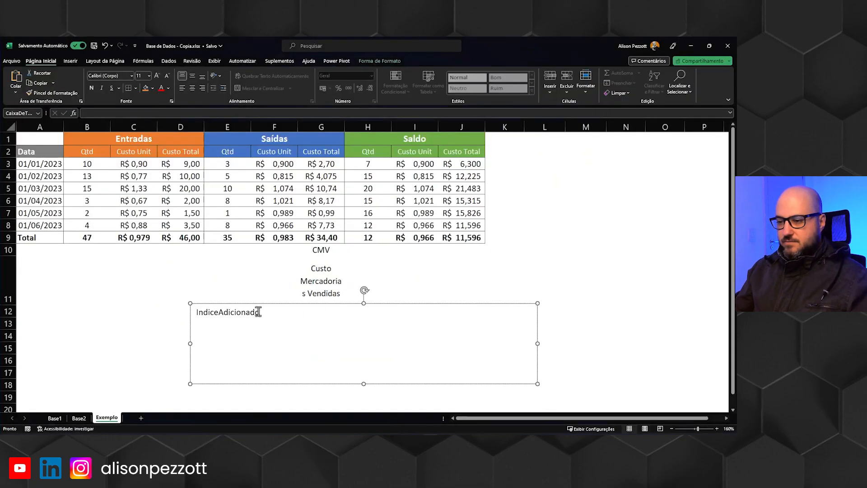
double_click(230, 311)
text(QtdSaldoAdicionado)
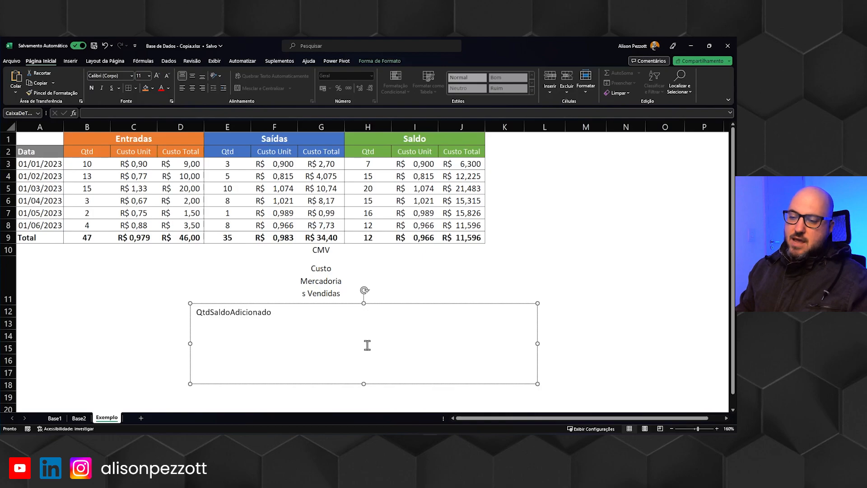
Compare the Saldo Custo Total formulas in Excel cells J3 and J4 and the cells they reference
key(alt+Tab)
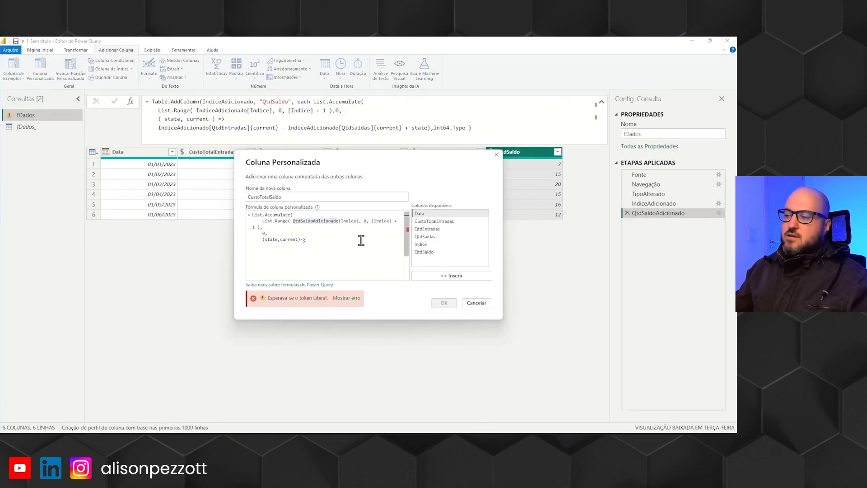
key(alt+Tab)
click(435, 177)
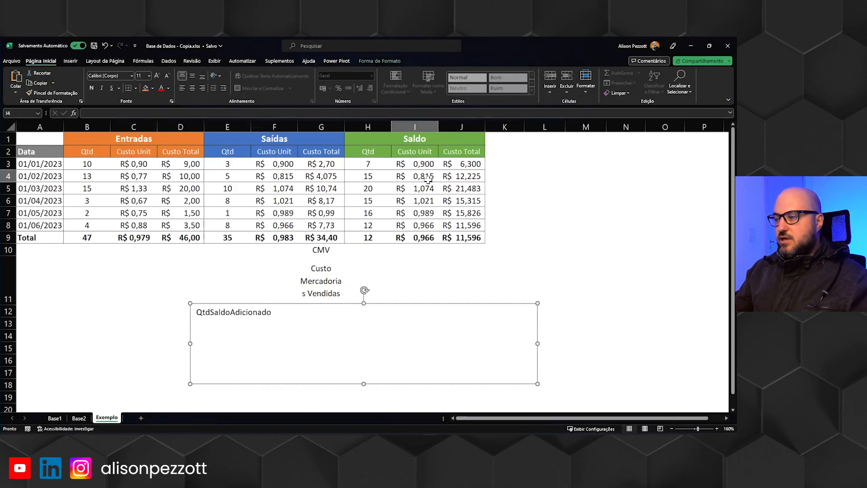
click(466, 178)
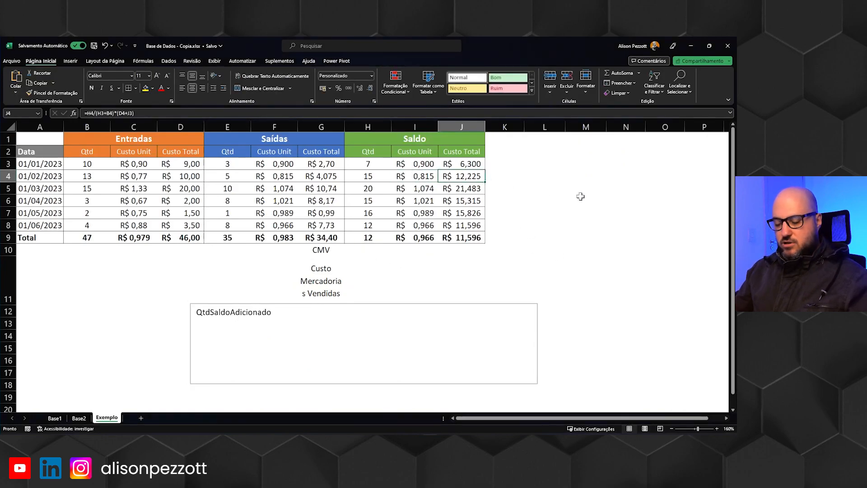
key(F2)
click(472, 165)
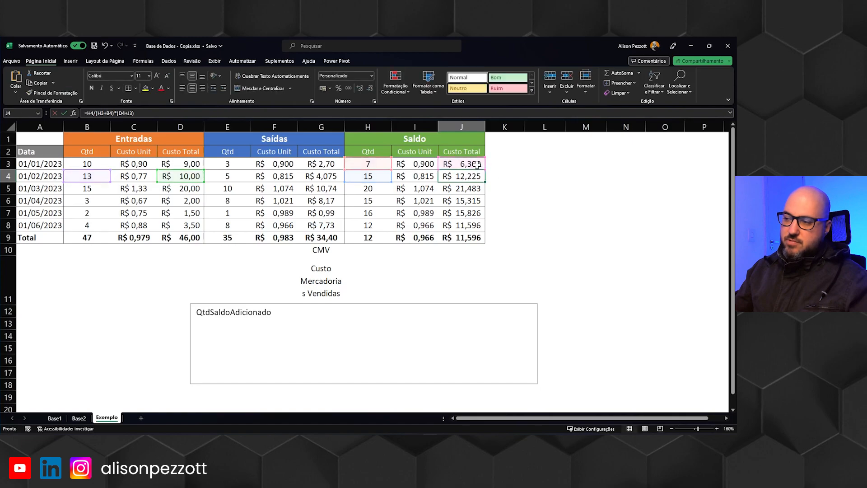
key(F2)
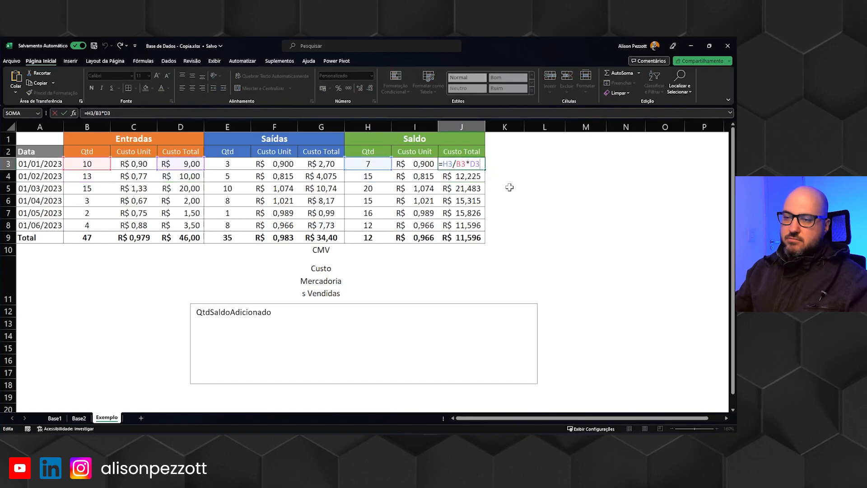
key(Escape)
click(475, 178)
key(F2)
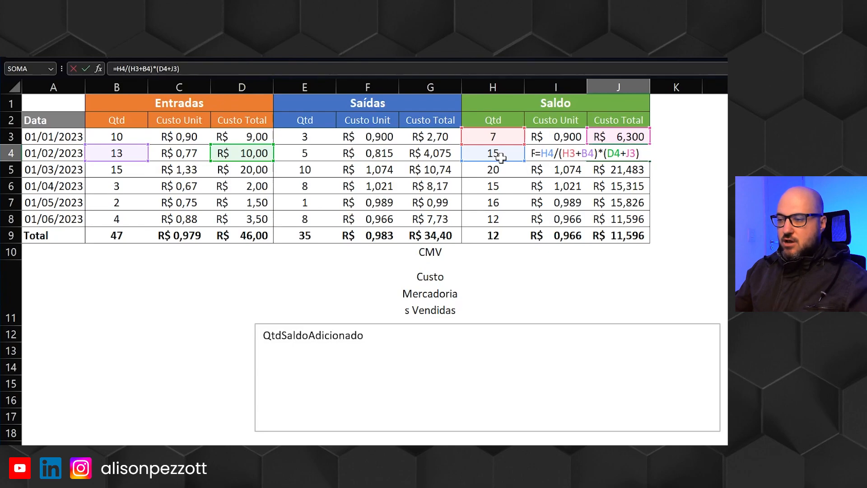
In the text box, copy the step name to a new line, extend it to QtdSaldoAdicionado[QtdSaldo]{current} / and open a parenthesis below
click(377, 347)
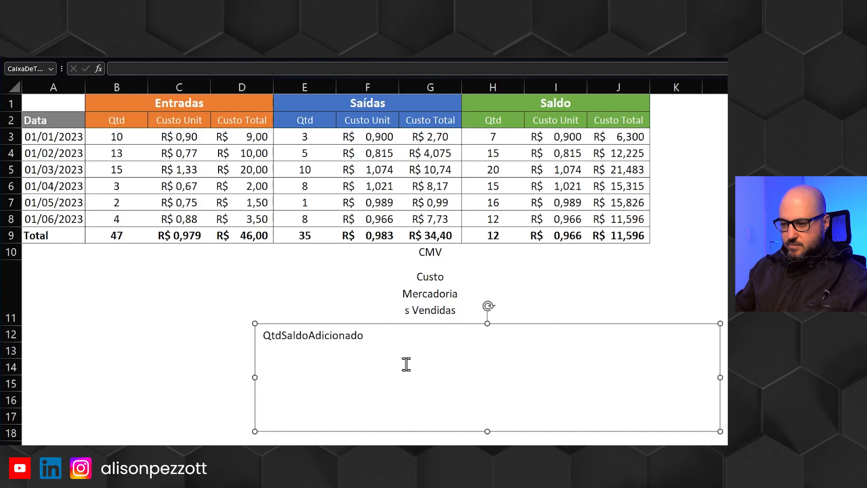
double_click(308, 335)
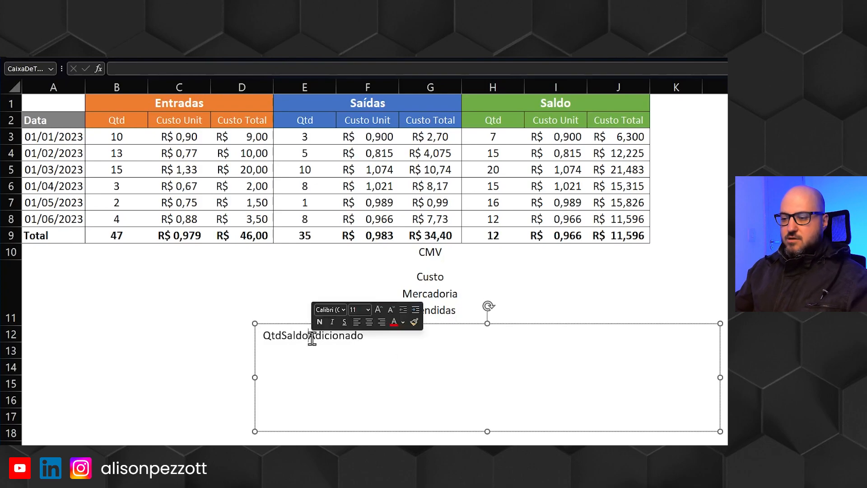
key(ctrl+c)
click(296, 360)
key(ctrl+v)
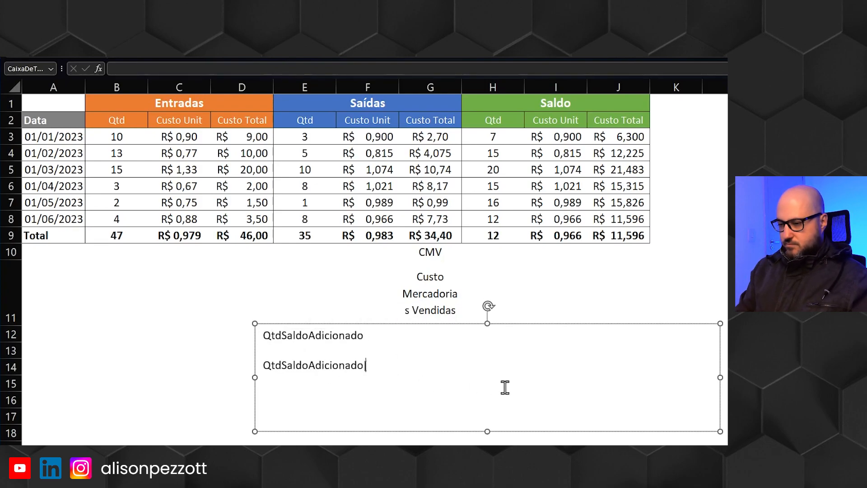
text(QtdSaldo]{)
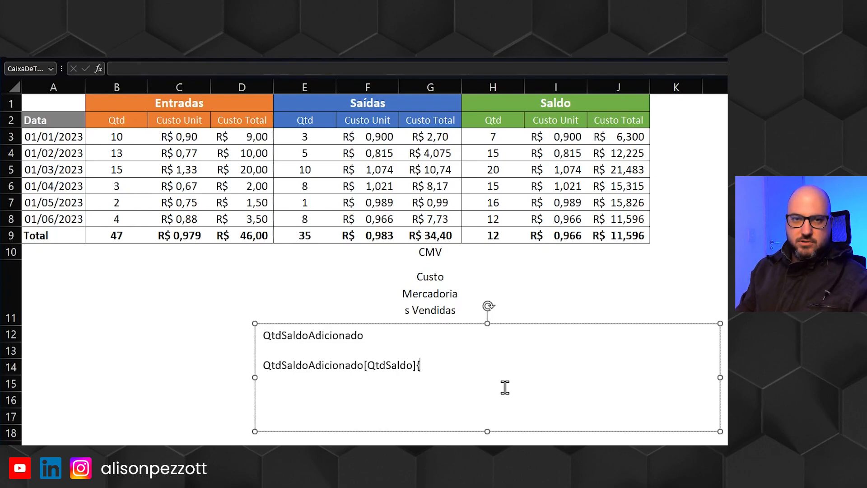
text(current} /)
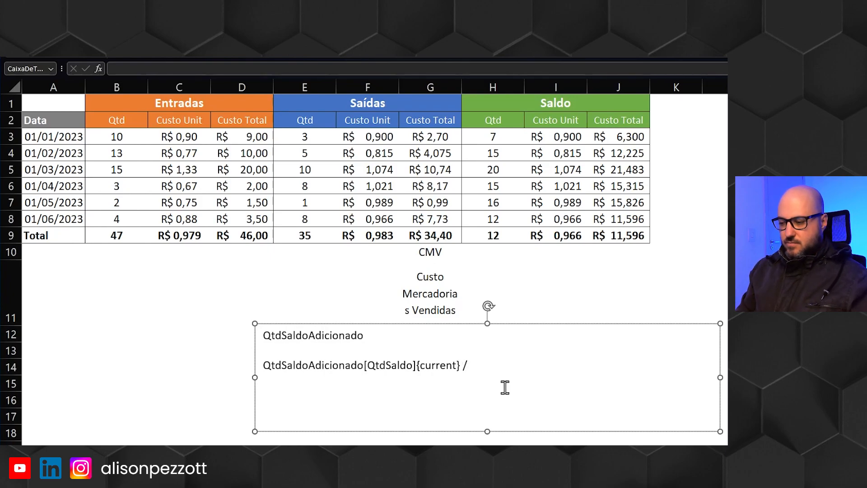
key(Return)
text(()
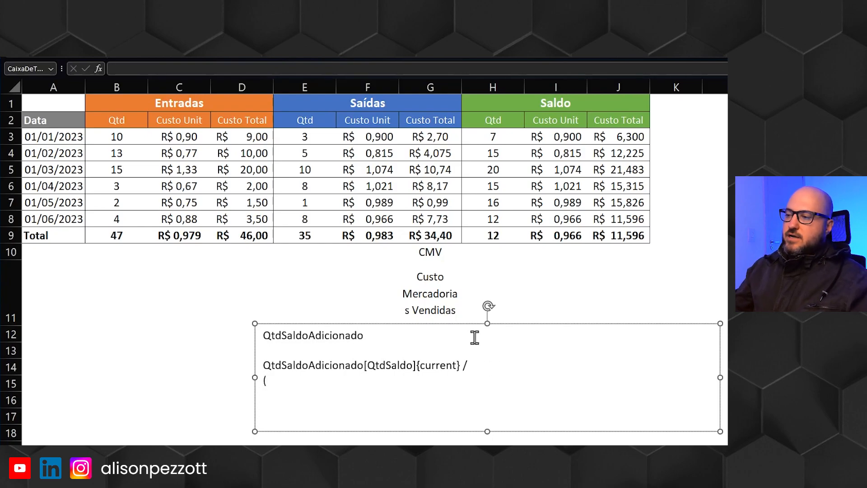
Check J4's formula, then copy the numerator expression after the opening parenthesis and change its index to form QtdSaldoAdicionado[QtdSaldo]{current-1}
click(621, 153)
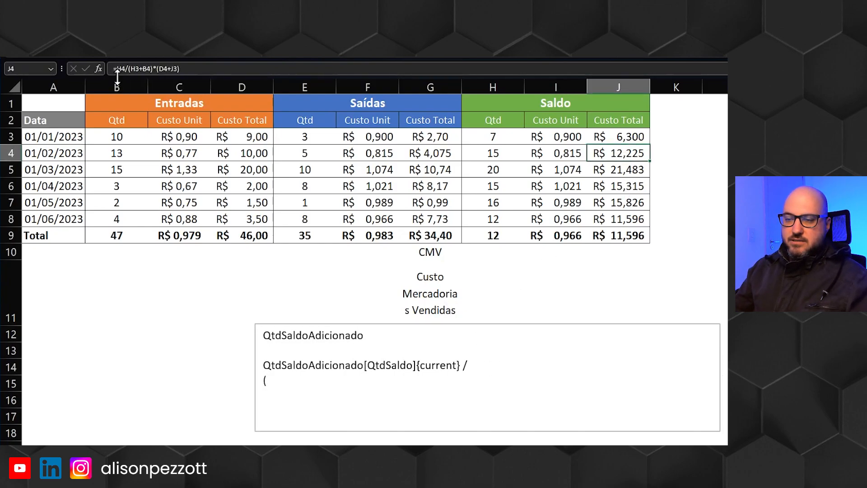
key(F2)
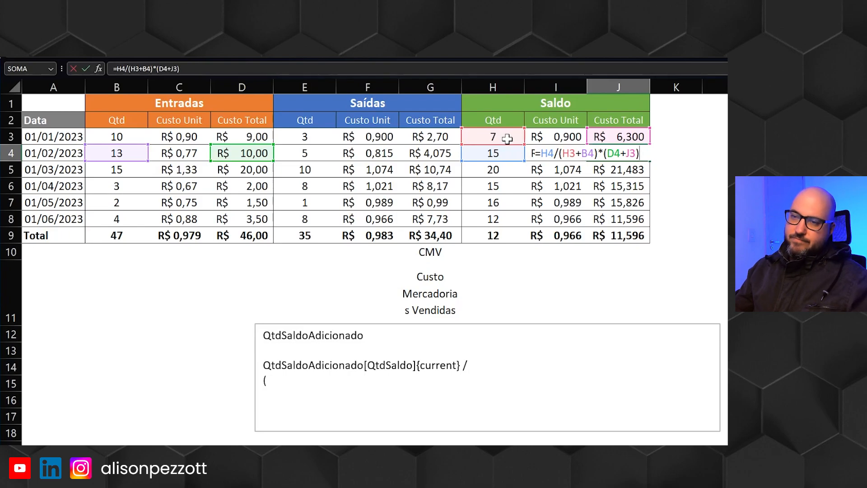
click(291, 381)
drag(263, 365, 463, 365)
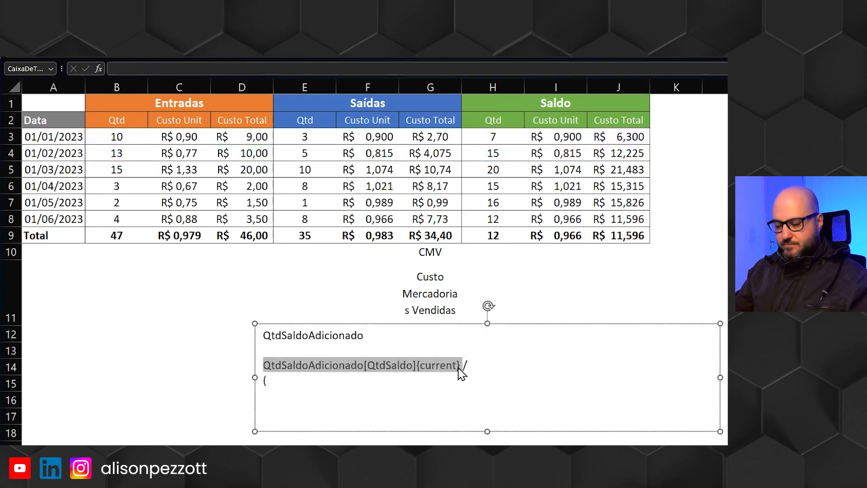
text(c/)
key(ctrl+z)
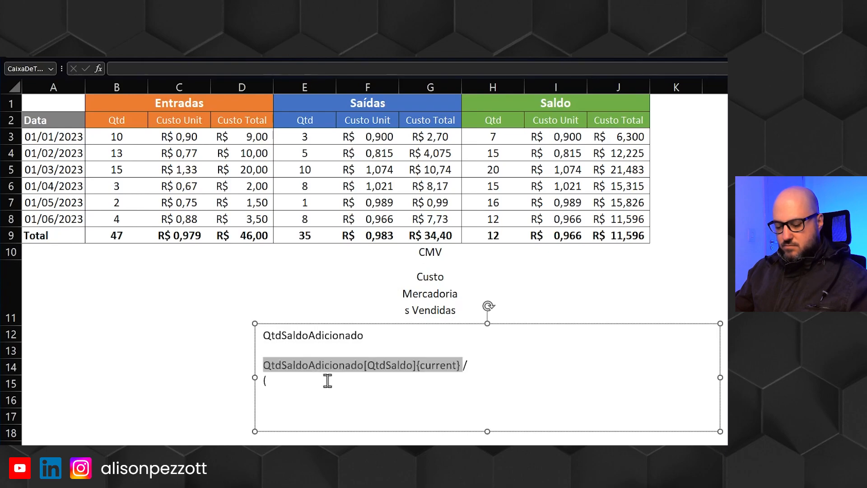
key(ctrl+c)
click(309, 380)
key(ctrl+v)
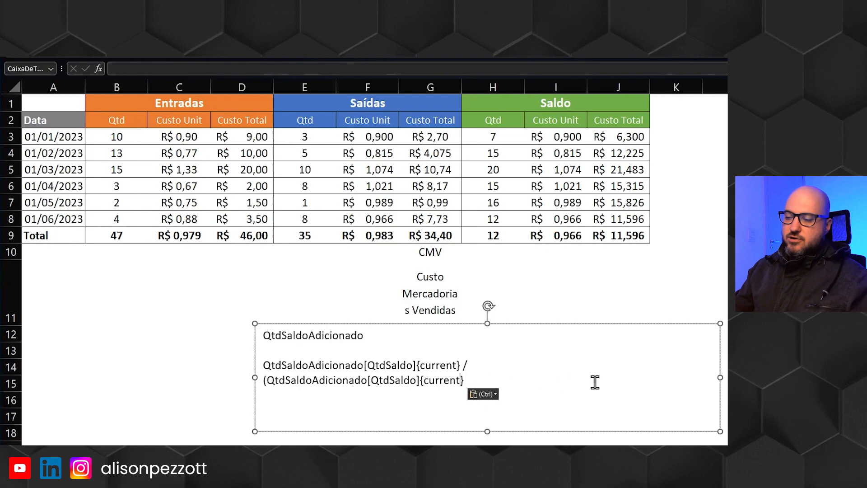
key(Left)
text(-1)
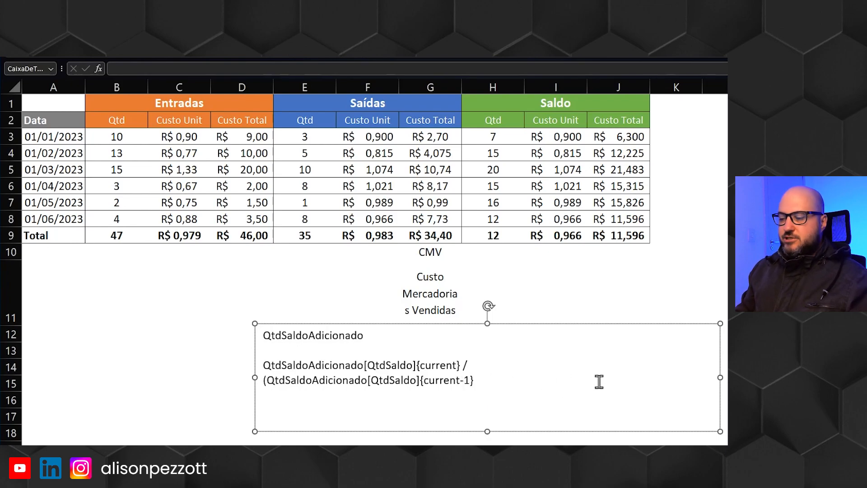
Switch to Power Query, move the custom column dialog clear of the data preview, check the Indice column and return to Excel
key(alt+Tab)
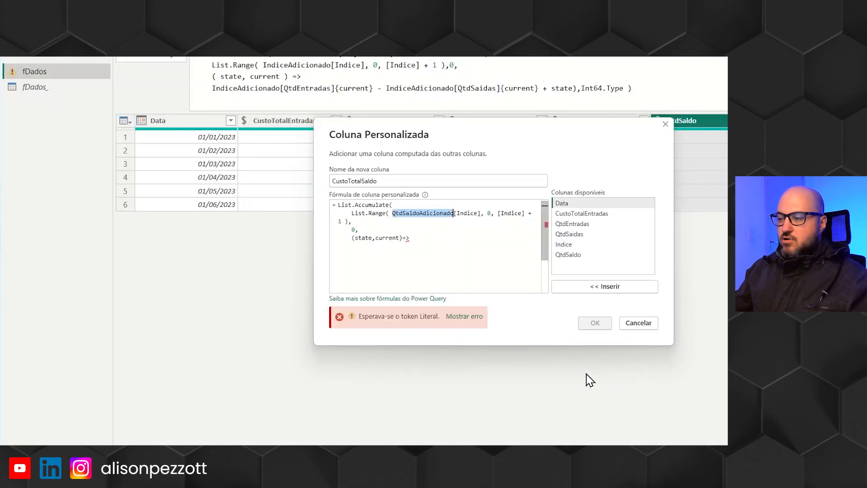
drag(557, 135, 565, 228)
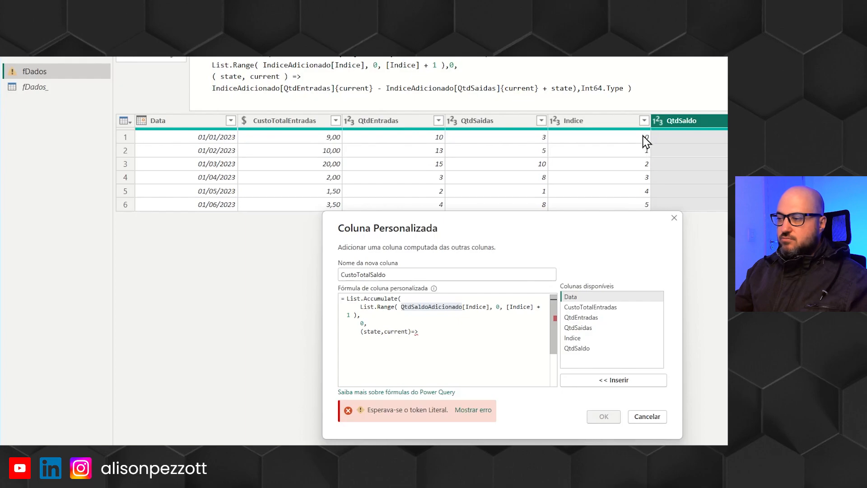
key(alt+Tab)
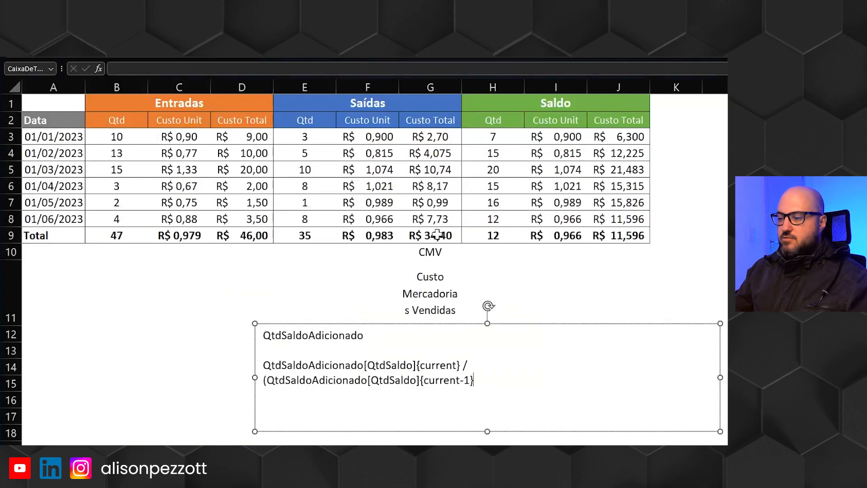
Check J4's formula and extend the denominator in the text box with + QtdSaldoAdicionado[QtdEntradas]{current}, spacing the opening parenthesis
click(475, 387)
click(268, 383)
click(565, 380)
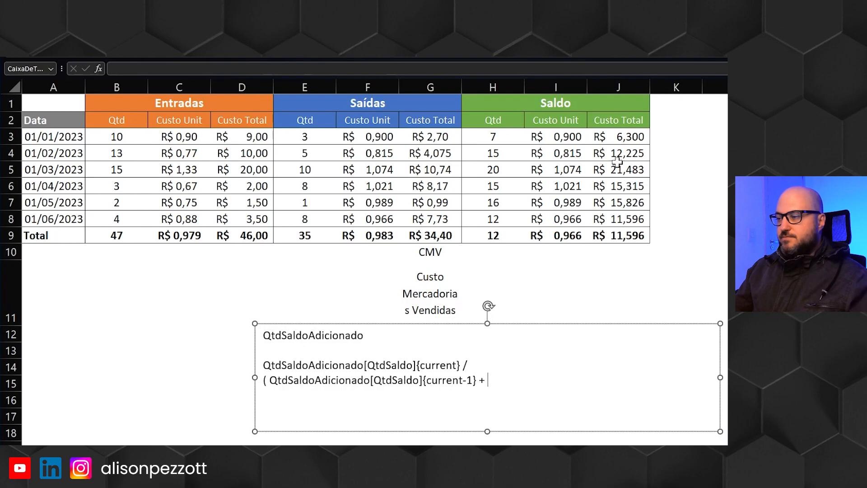
click(616, 154)
double_click(615, 154)
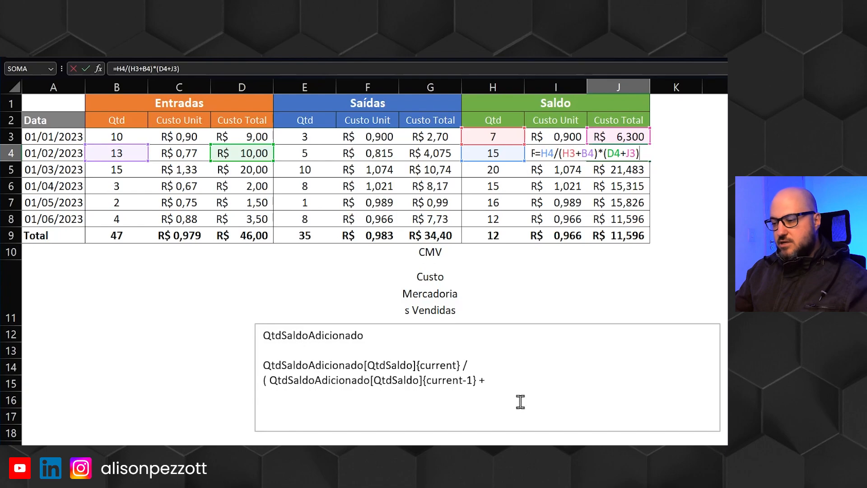
drag(264, 365, 463, 366)
key(ctrl+c)
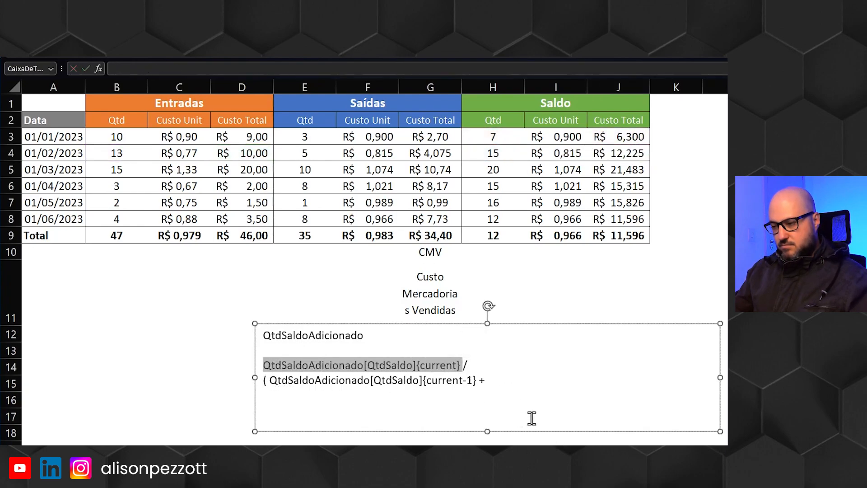
click(516, 383)
key(ctrl+v)
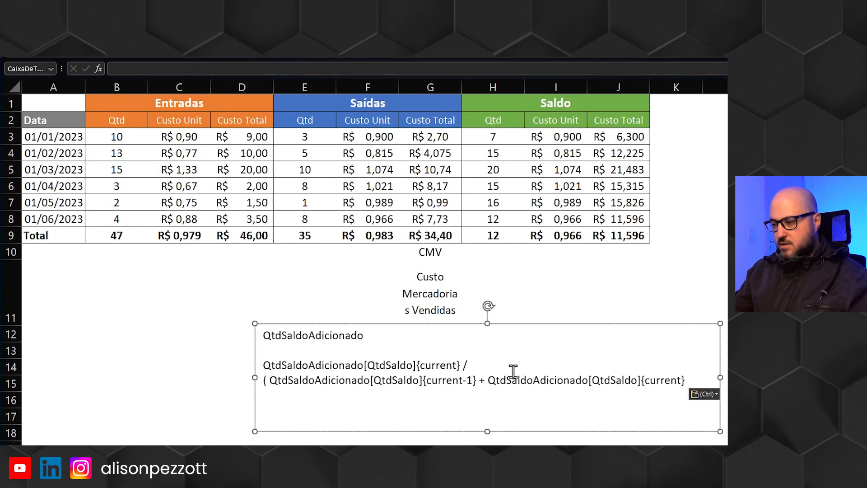
drag(611, 382, 638, 381)
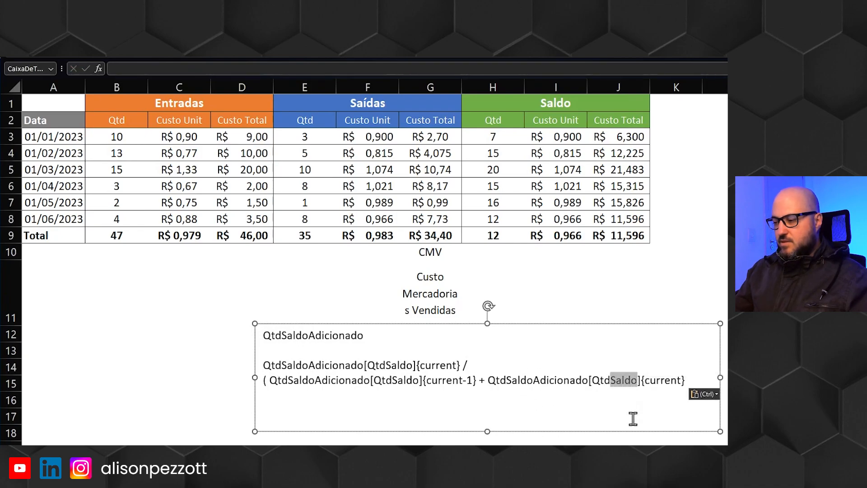
text(Entradas)
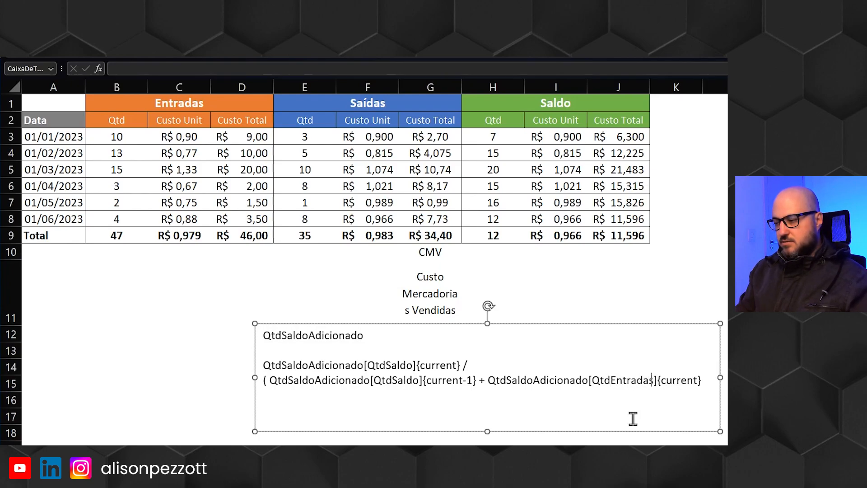
Close the denominator's parenthesis, add the multiplication sign and open a new parenthesis on the line below
click(717, 385)
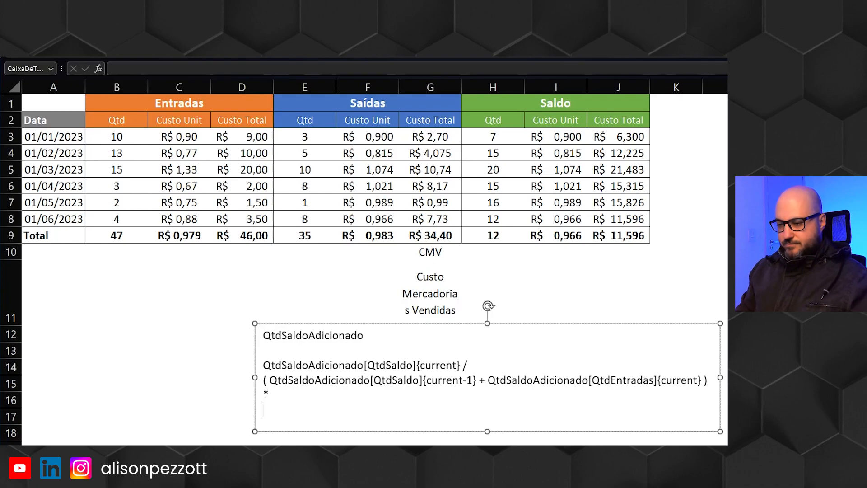
key(Return)
text(()
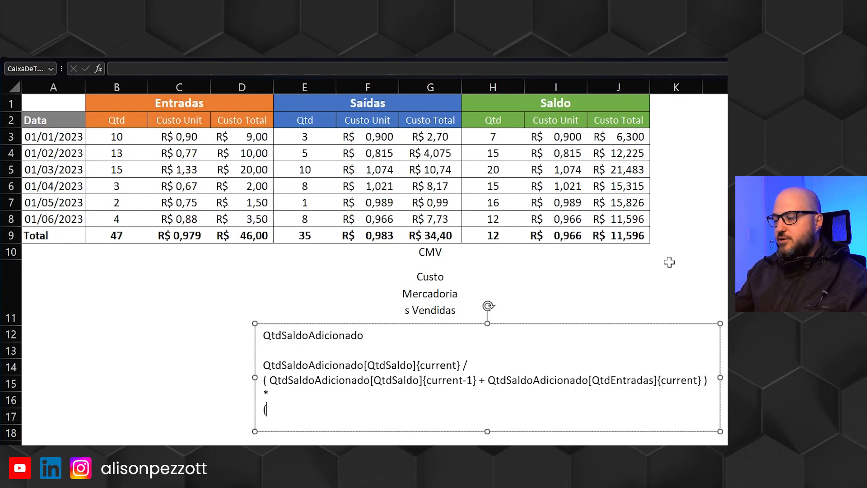
Check J4's formula for the multiplied term and select QtdSaldoAdicionado[QtdSaldo]{current} in the text box's numerator
click(628, 149)
key(F2)
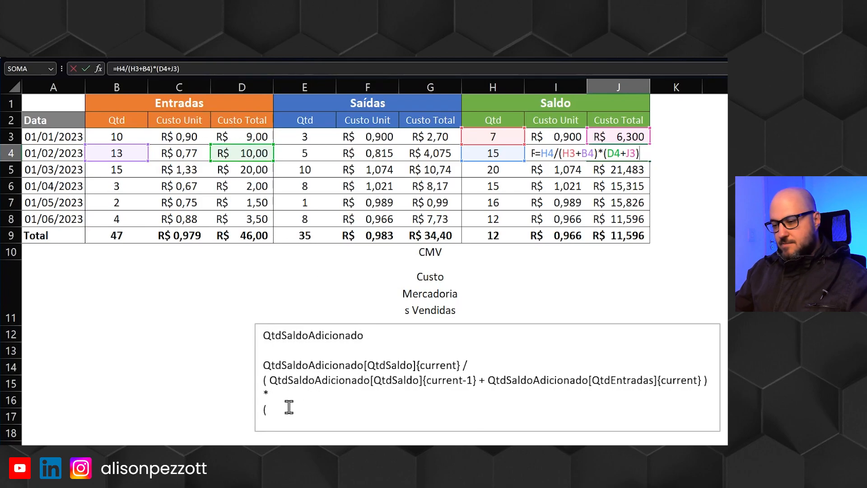
drag(269, 380, 445, 370)
drag(264, 365, 466, 364)
text(c/)
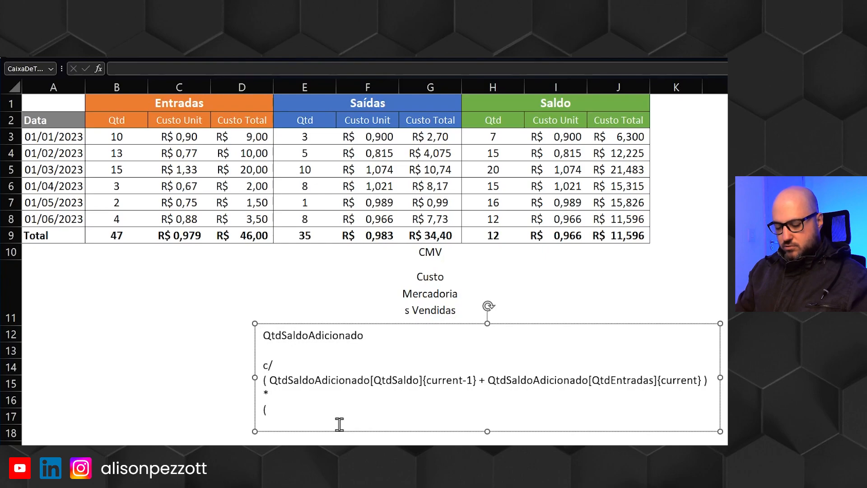
key(ctrl+z)
text(c)
key(BackSpace)
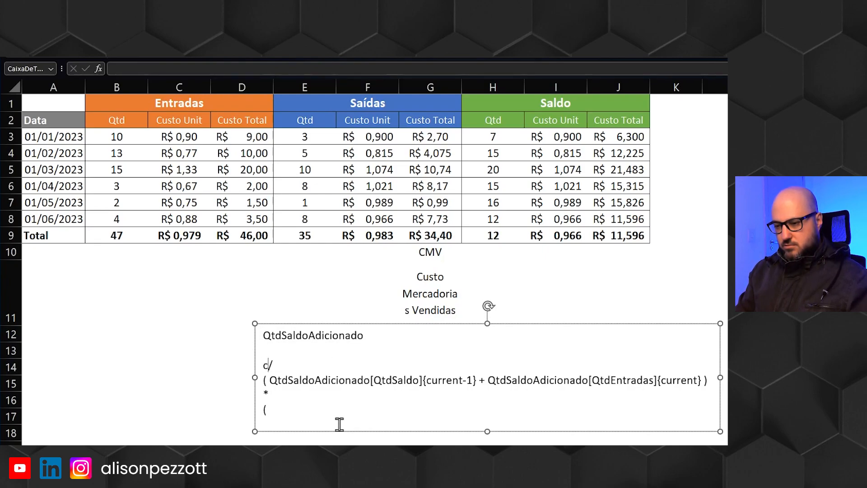
key(ctrl+z)
Copy the numerator expression into the new parenthesis and change its column to form QtdSaldoAdicionado[CustoTotalEntradas]{current}
key(ctrl+c)
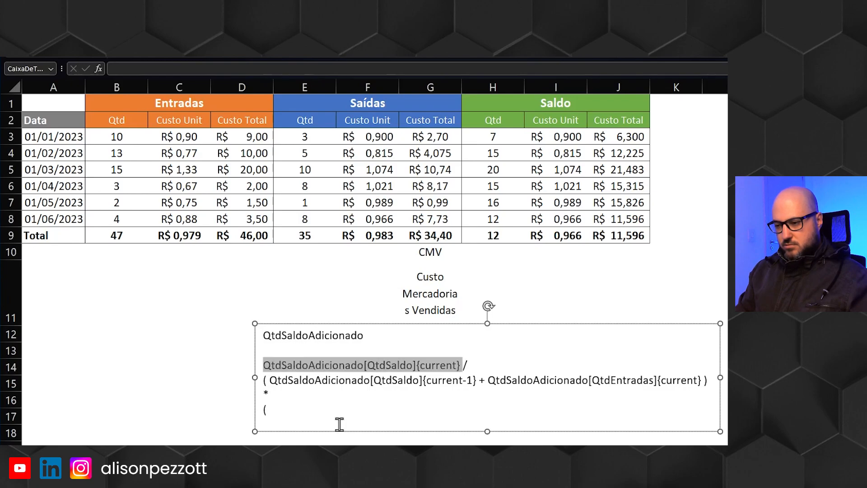
click(347, 414)
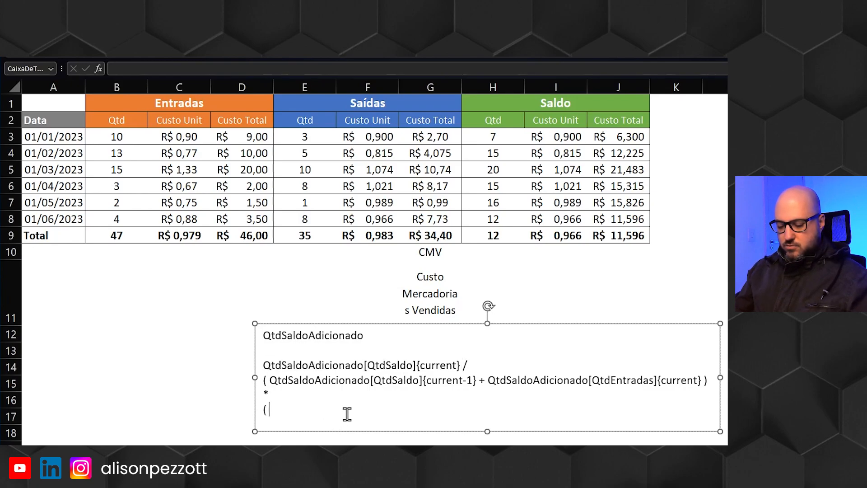
key(ctrl+v)
drag(373, 409, 420, 409)
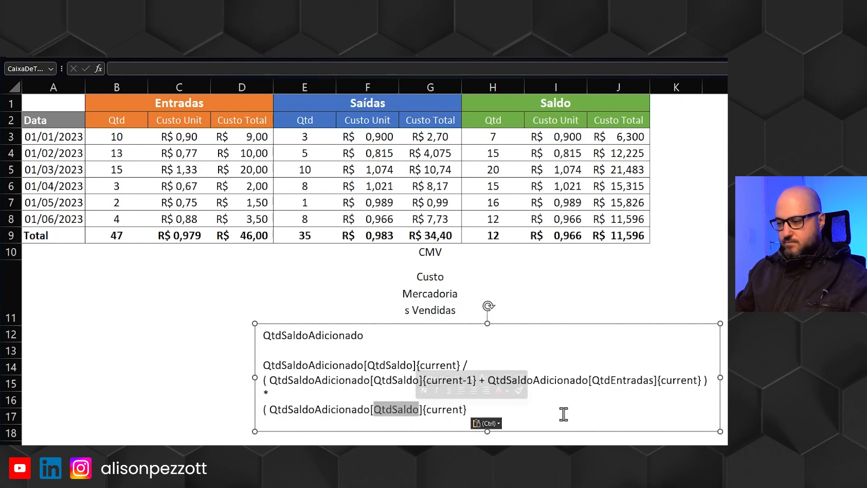
text(CustoTotal)
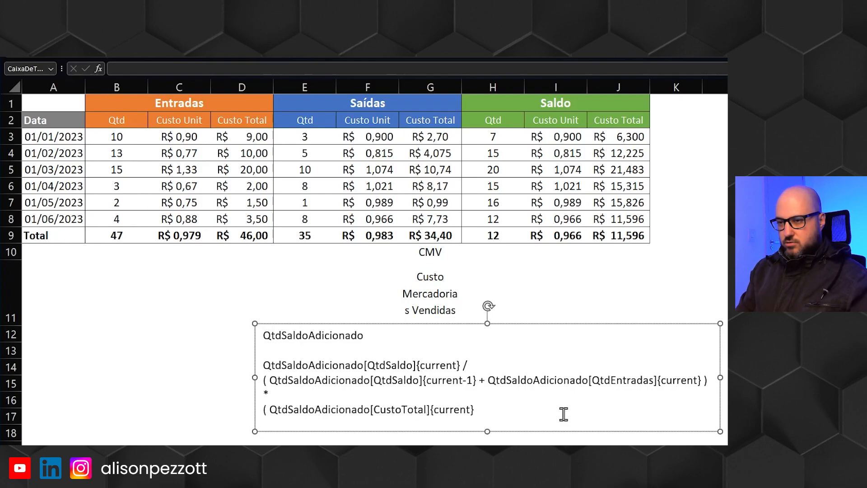
text(Entradas)
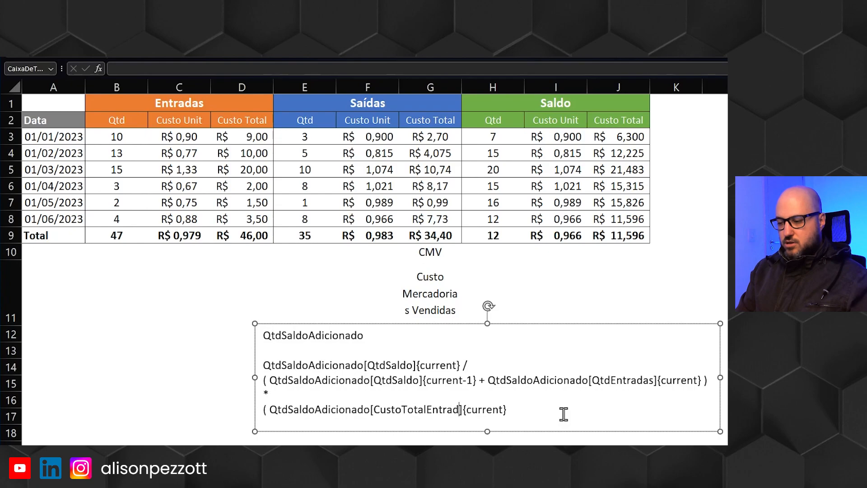
Recheck J4's formula and complete the last parenthesis in the text box with + state )
click(532, 409)
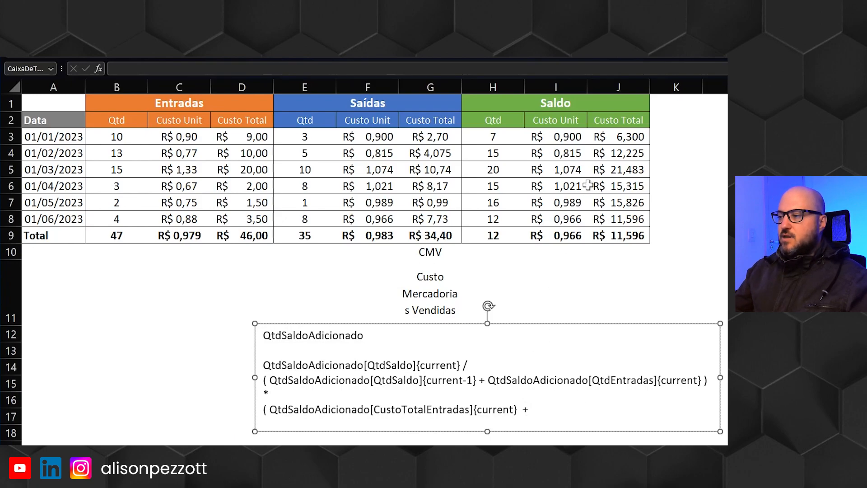
click(626, 156)
key(F2)
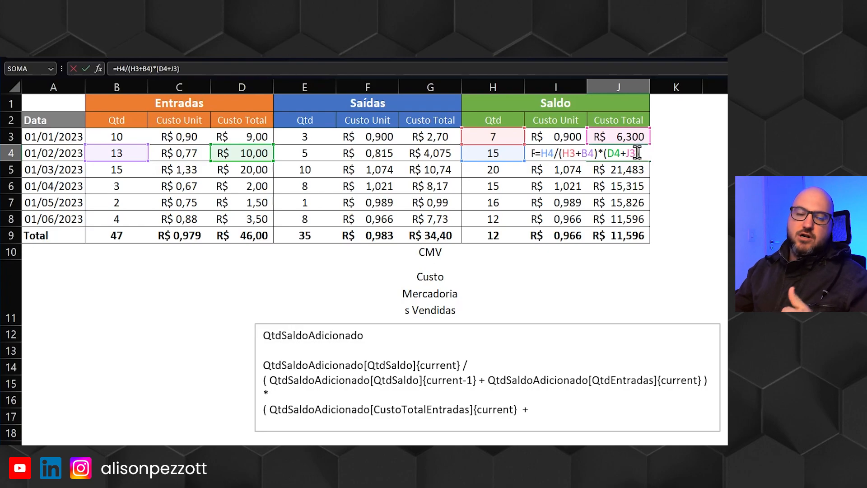
click(571, 411)
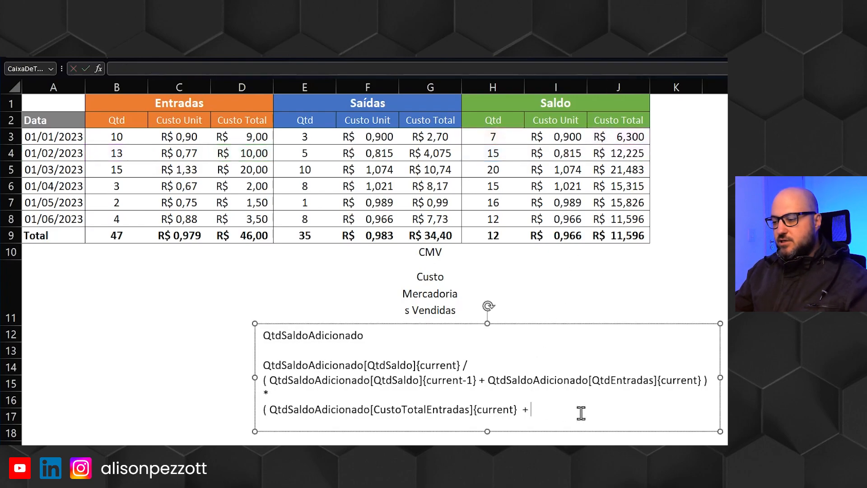
text(sal)
key(BackSpace)
key(BackSpace)
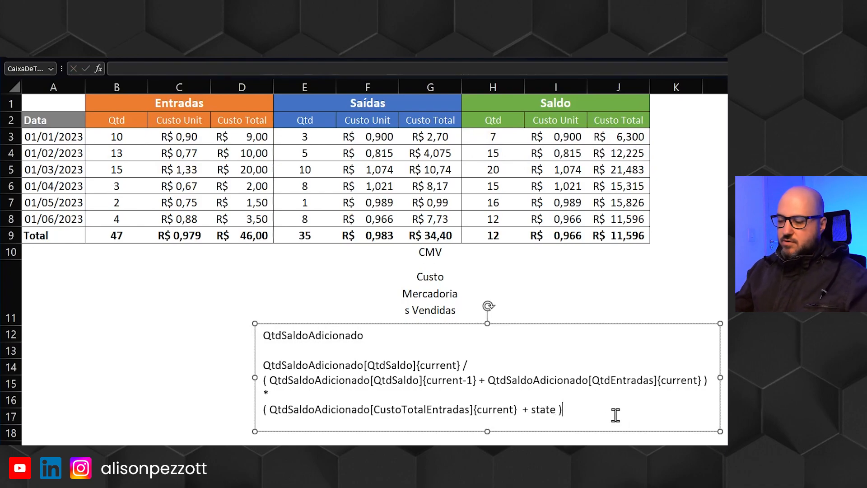
Widen the text box so the multiplication sign fits on the denominator line, and highlight the QtdSaldo {current-1} term for review
click(273, 393)
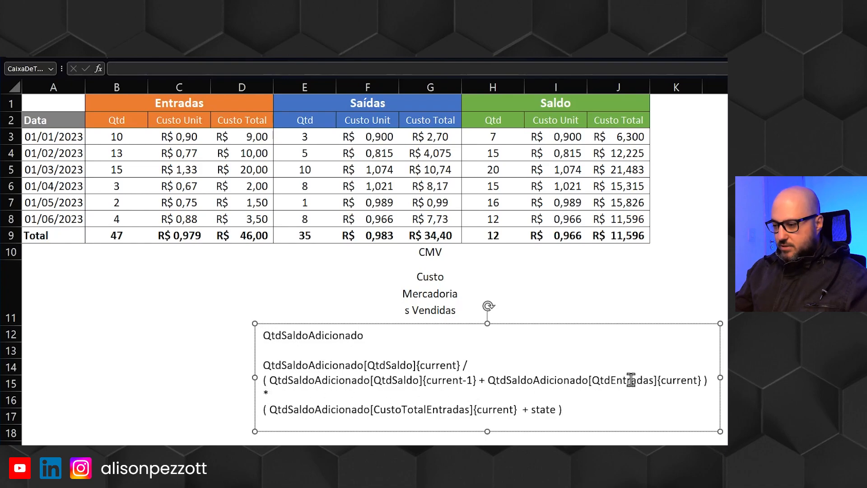
drag(718, 377, 764, 377)
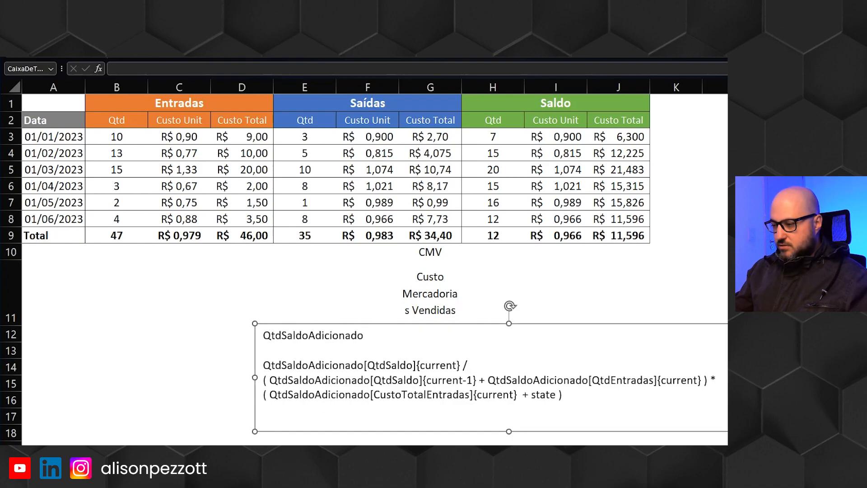
drag(270, 380, 477, 380)
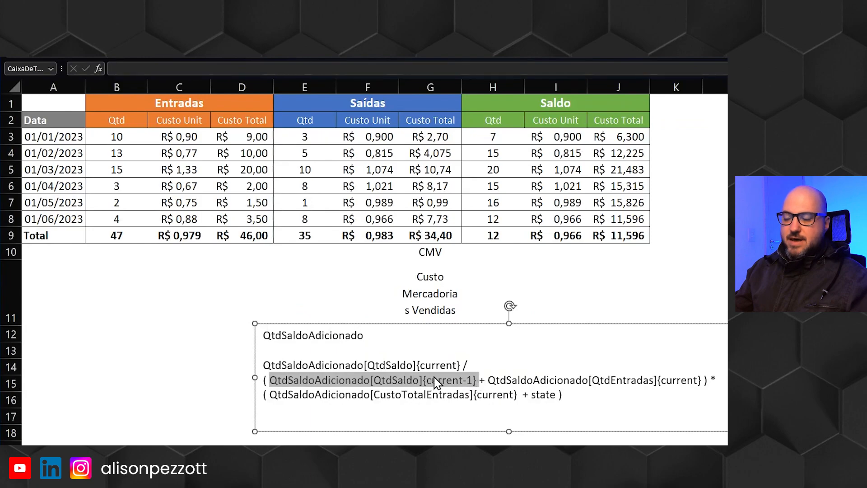
Insert a let … in line above the expression in the text box and declare the variable _qtdSaldoAnt in it
click(340, 351)
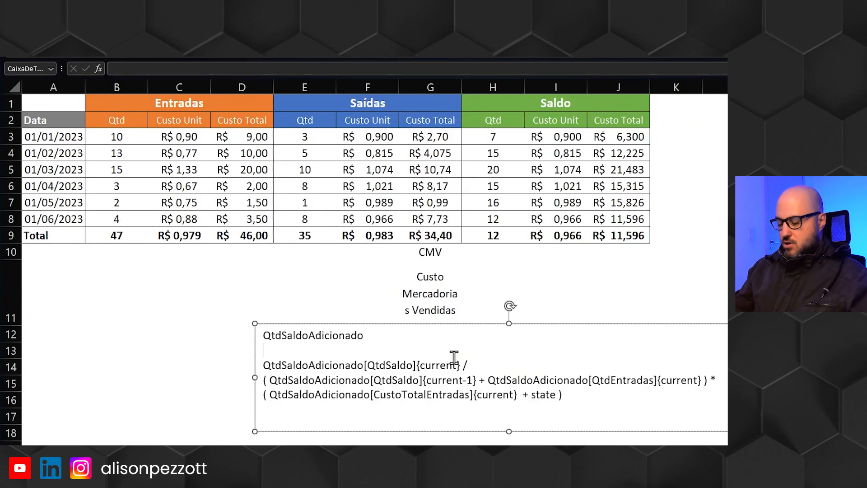
key(Return)
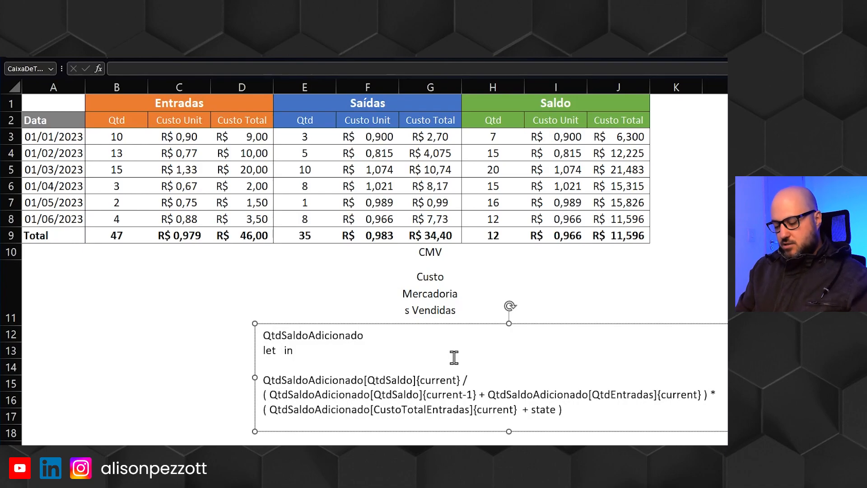
text(_)
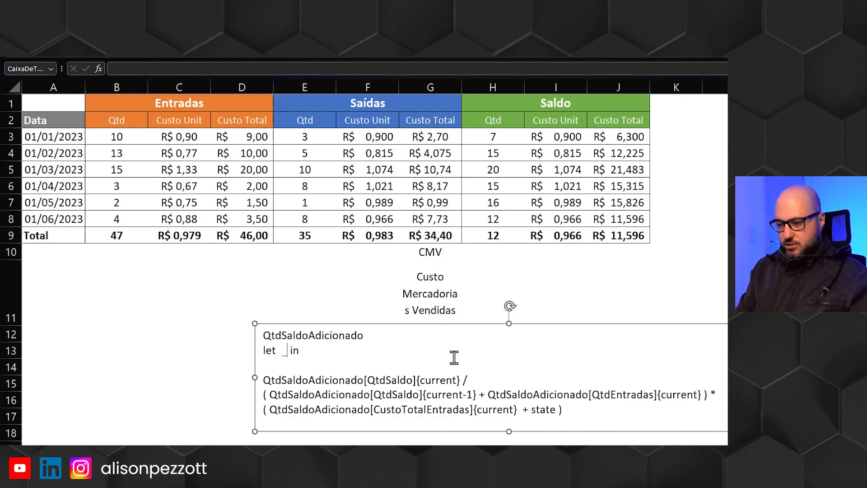
text(qtdSald)
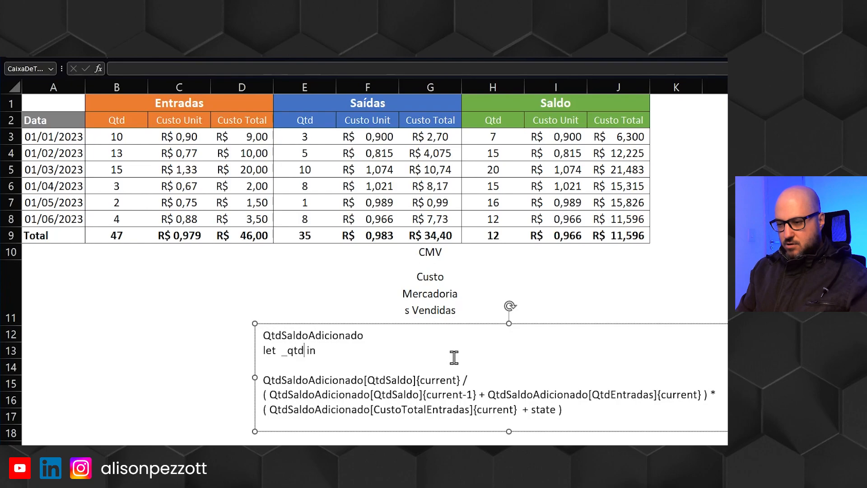
text(oAnt)
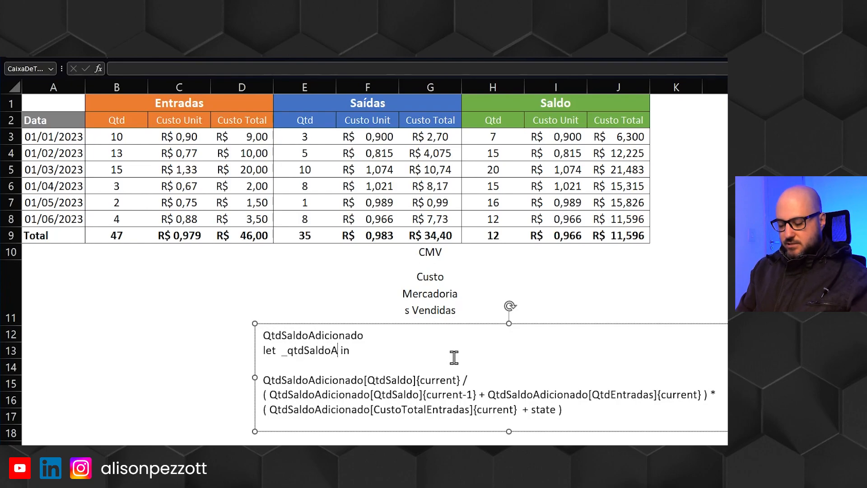
Begin the _qtdSaldoAnt definition with the condition = if current = 0 then 0 else
text( = if)
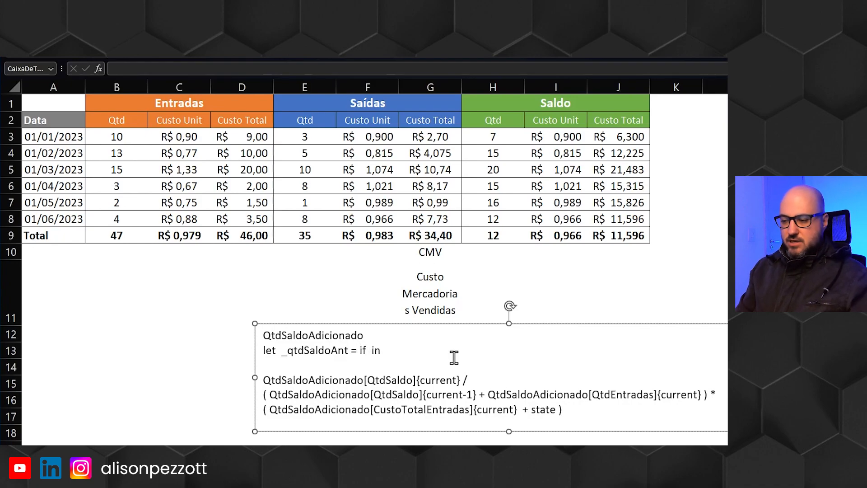
text( curren)
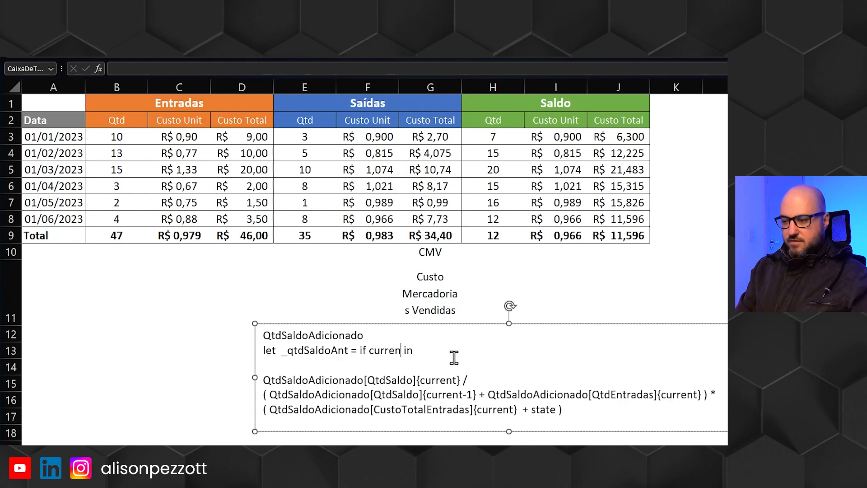
text(t = 0)
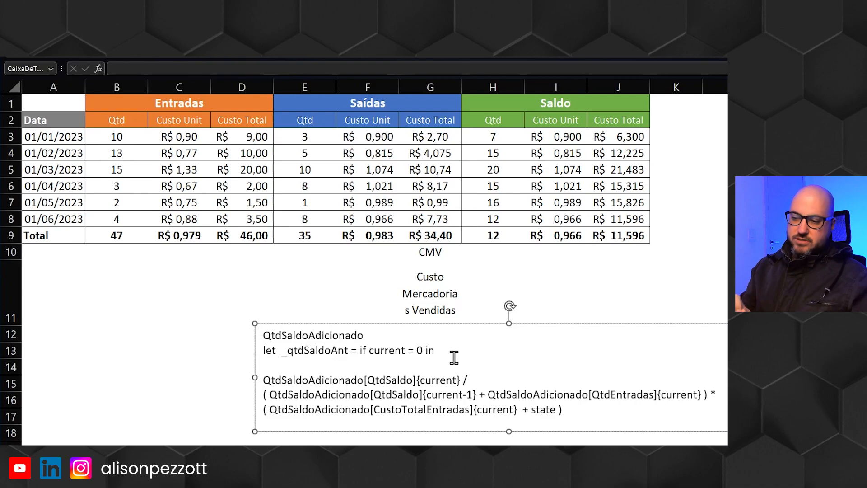
text( then  )
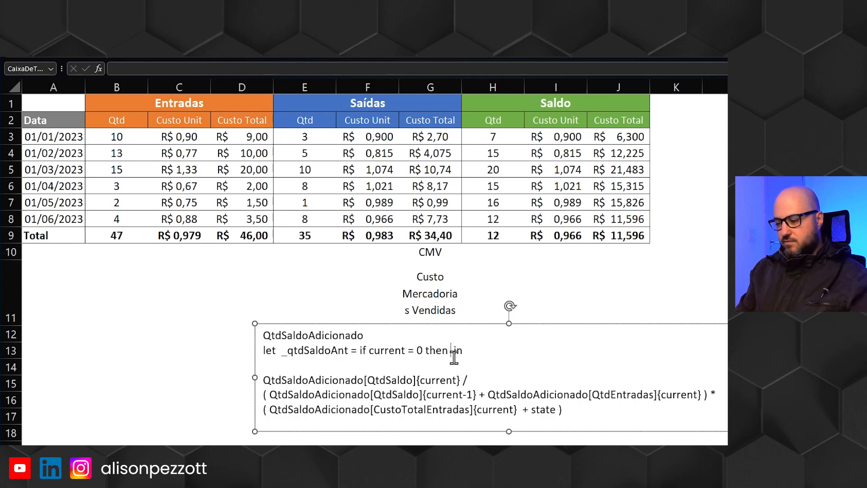
text(0)
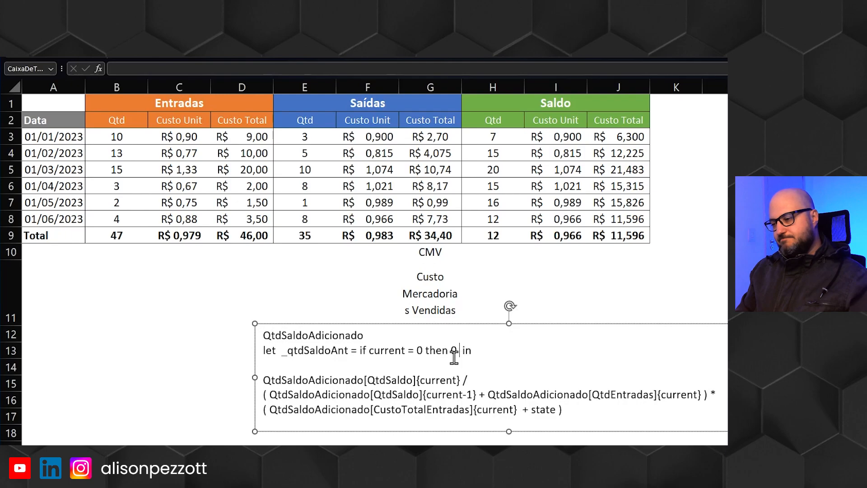
text( else)
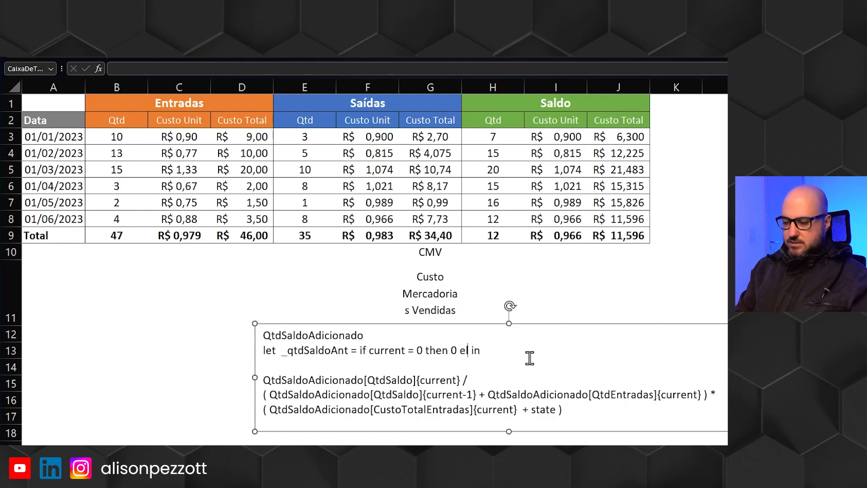
Complete the else branch with a copy of the denominator's QtdSaldoAdicionado[QtdSaldo]{current-1} term, placed before in
drag(270, 395, 479, 397)
key(ctrl+c)
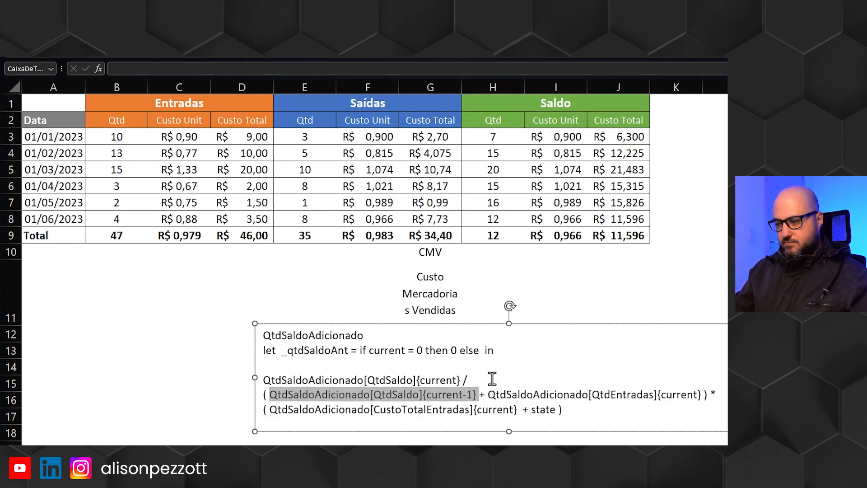
click(485, 351)
key(ctrl+v)
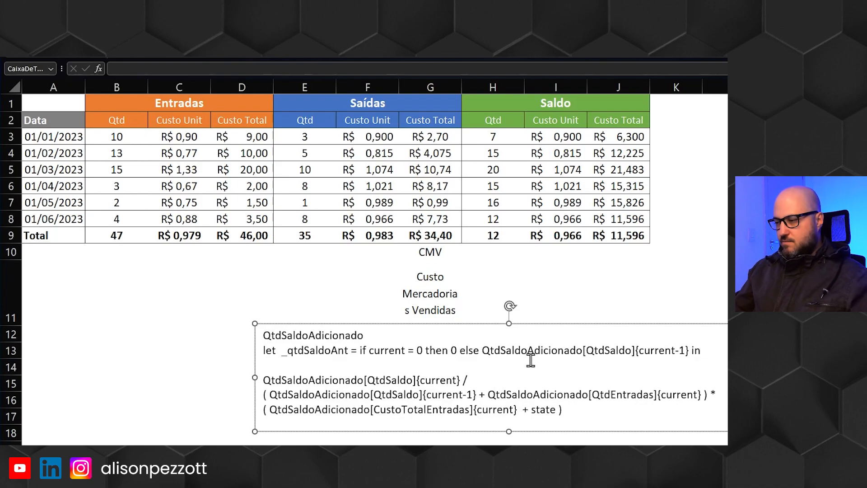
click(692, 351)
click(726, 357)
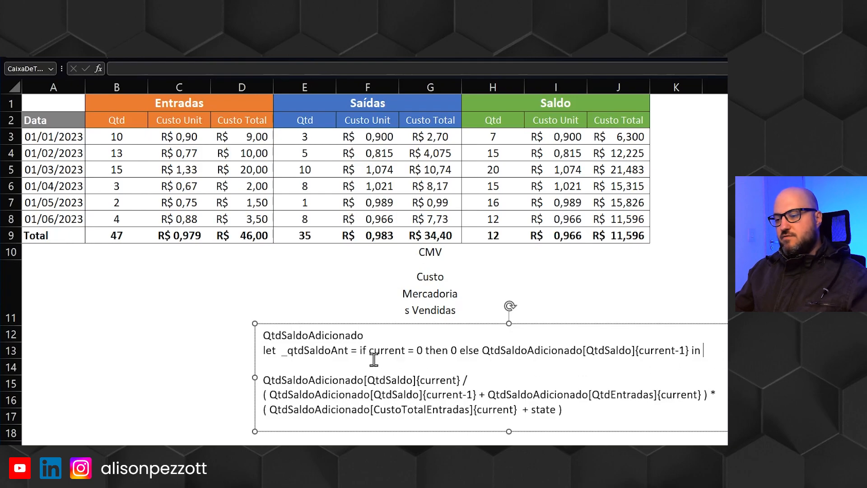
Replace QtdSaldoAdicionado[QtdSaldo]{current-1} in the denominator with the variable _qtdSaldoAnt
double_click(305, 351)
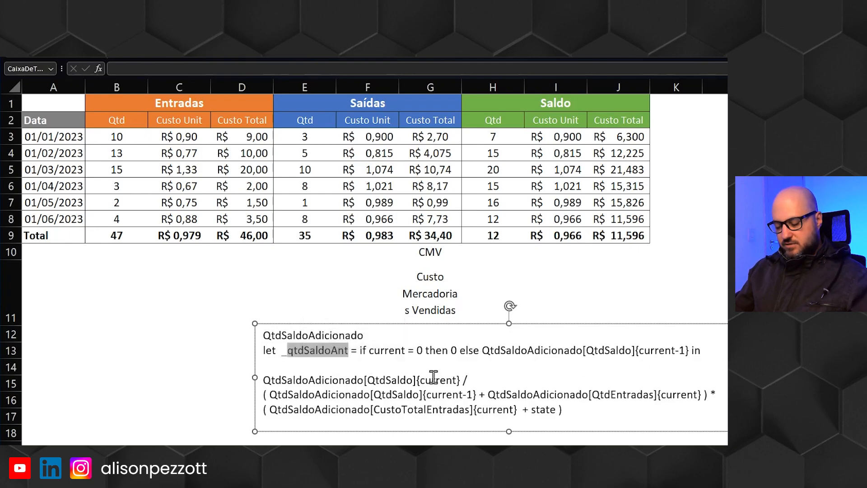
drag(283, 351, 344, 348)
key(ctrl+c)
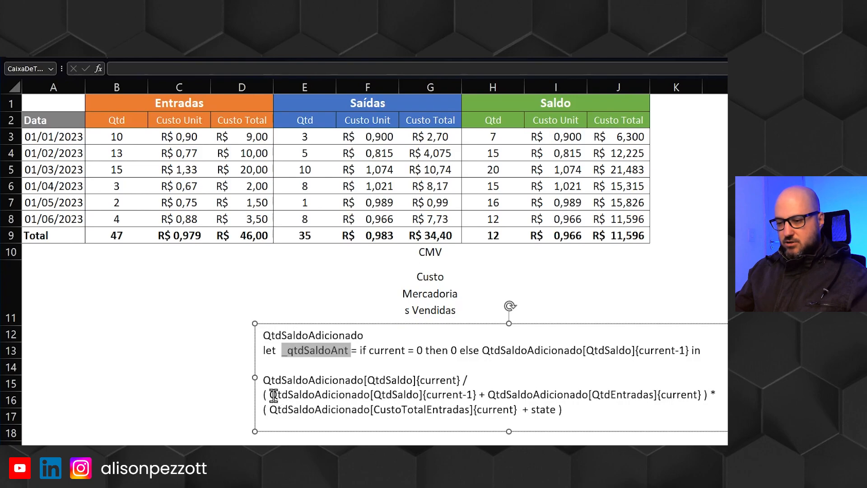
drag(269, 395, 478, 394)
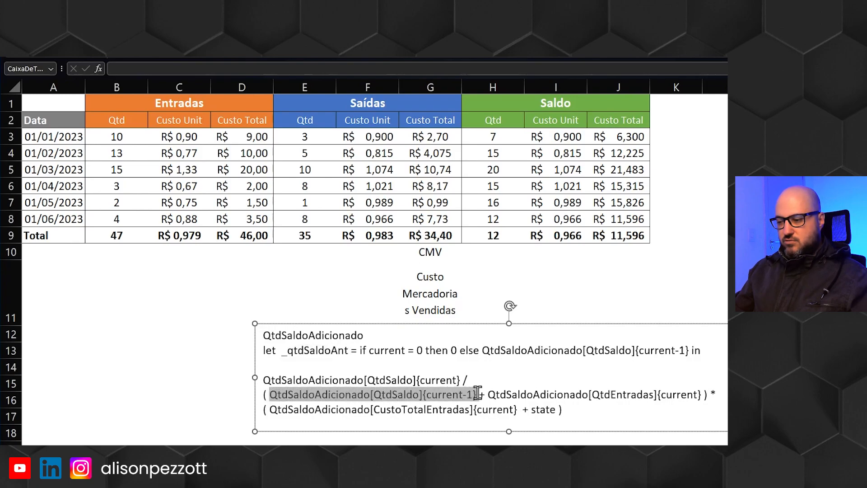
key(ctrl+v)
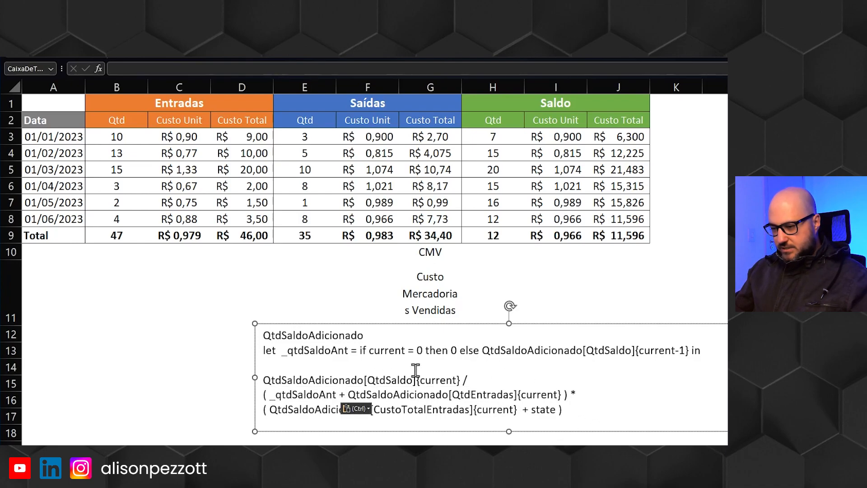
Copy the whole let expression into Power Query's CustoTotalSaldo formula after (state,current)=>, close List.Accumulate with ), and create the column
drag(572, 409, 266, 351)
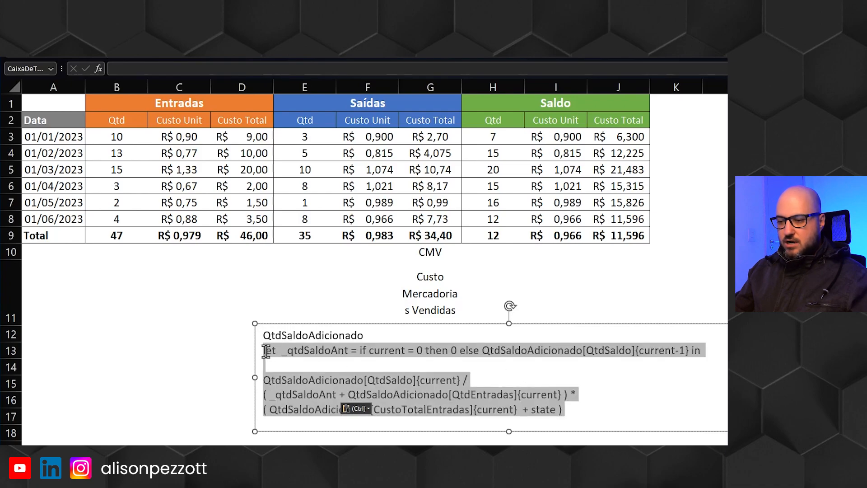
key(ctrl+c)
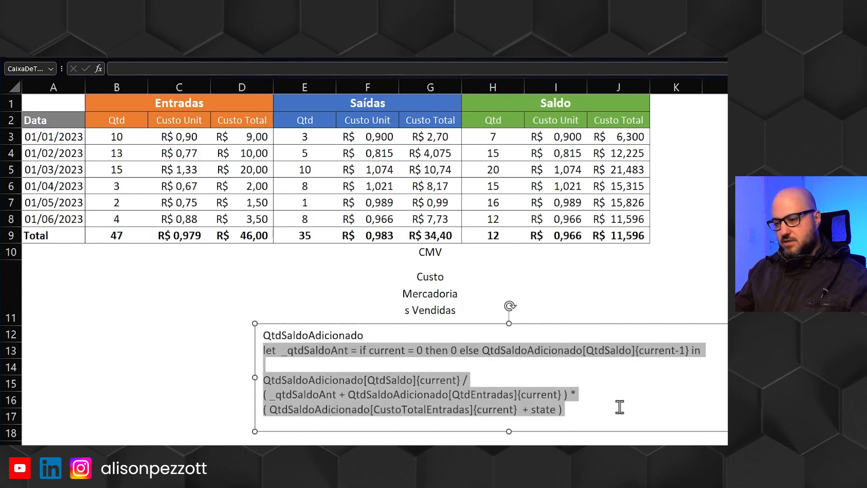
key(alt+Tab)
click(258, 332)
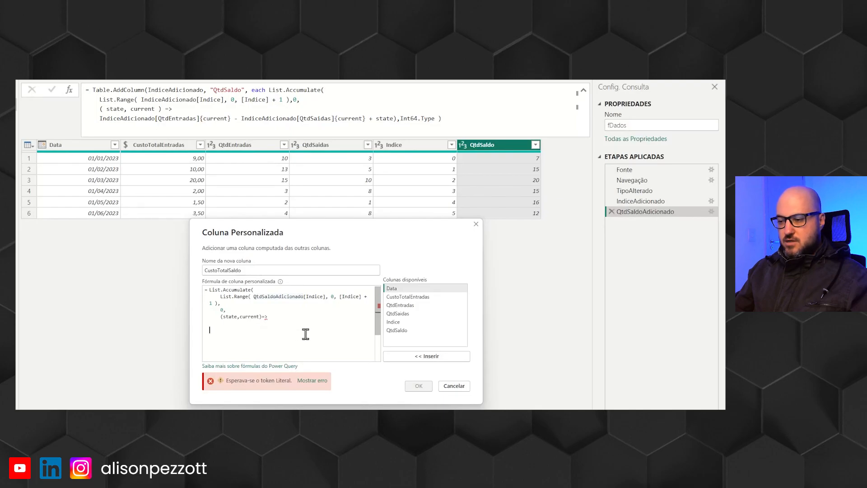
key(ctrl+v)
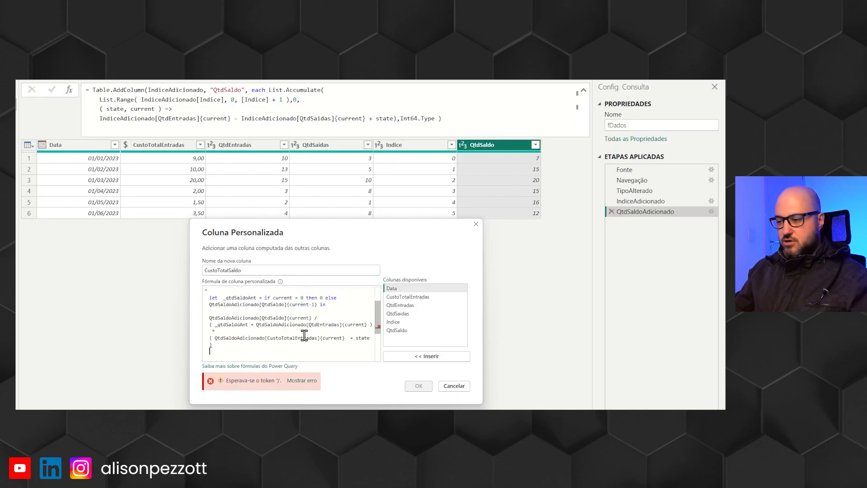
text())
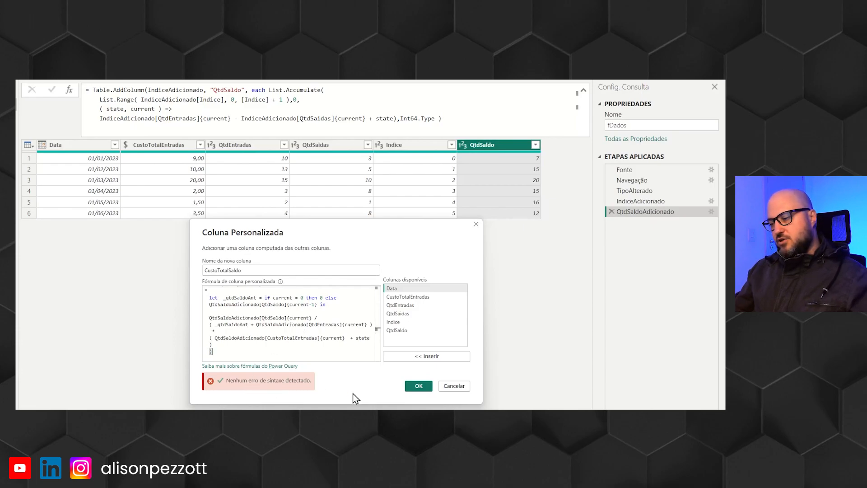
click(419, 386)
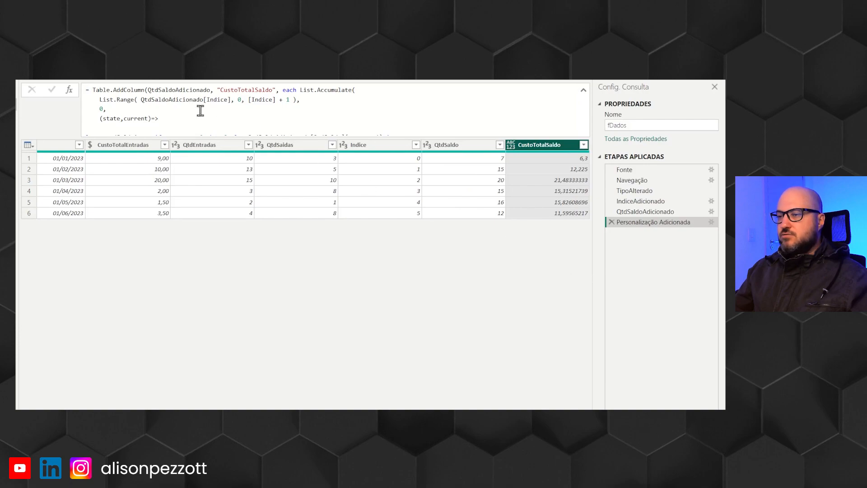
Add Currency.Type as the column type at the end of the CustoTotalSaldo Table.AddColumn formula and apply it
scroll(230, 127, down, 5)
scroll(230, 127, up, 2)
click(89, 116)
text(,C)
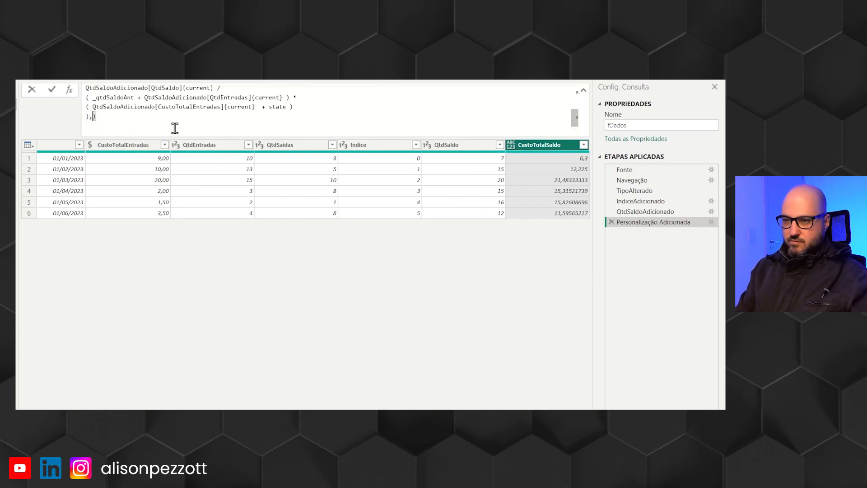
text(urren)
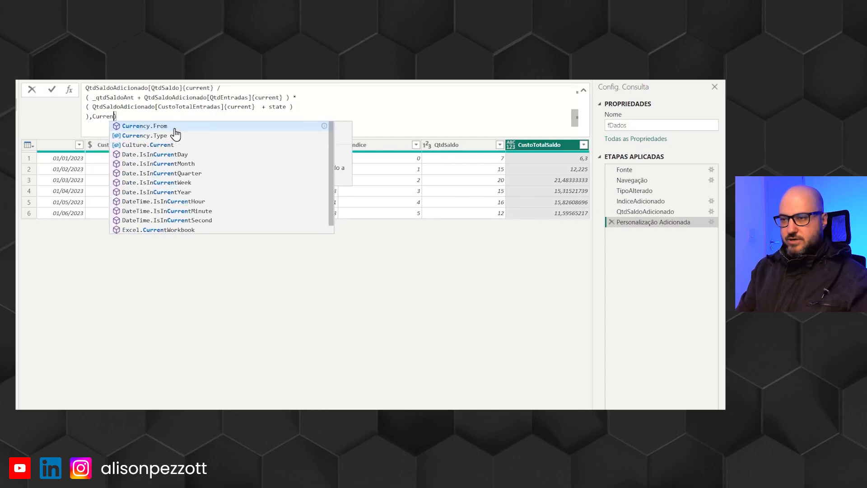
click(157, 135)
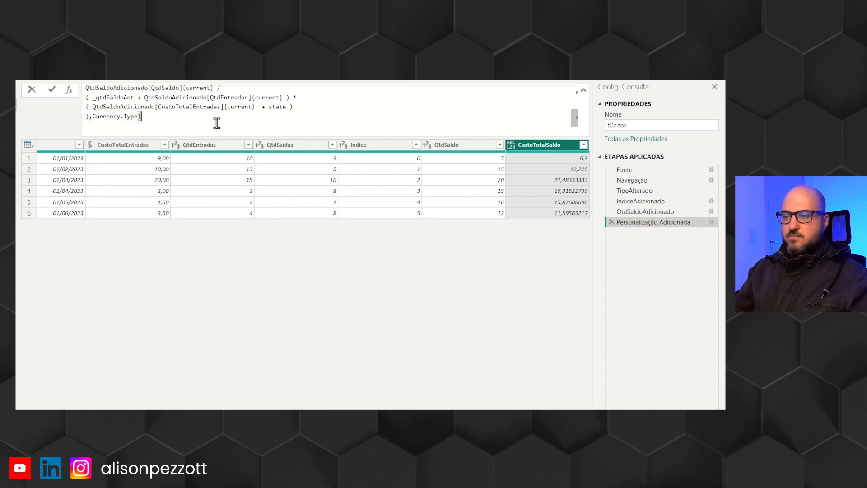
click(52, 91)
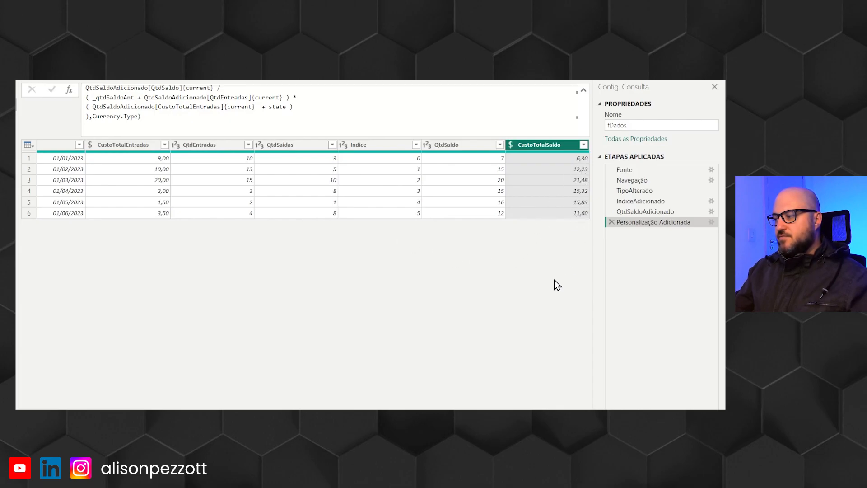
Compare the CustoTotalSaldo values in Power Query with the Saldo Custo Total column in the Excel sheet
key(alt+Tab)
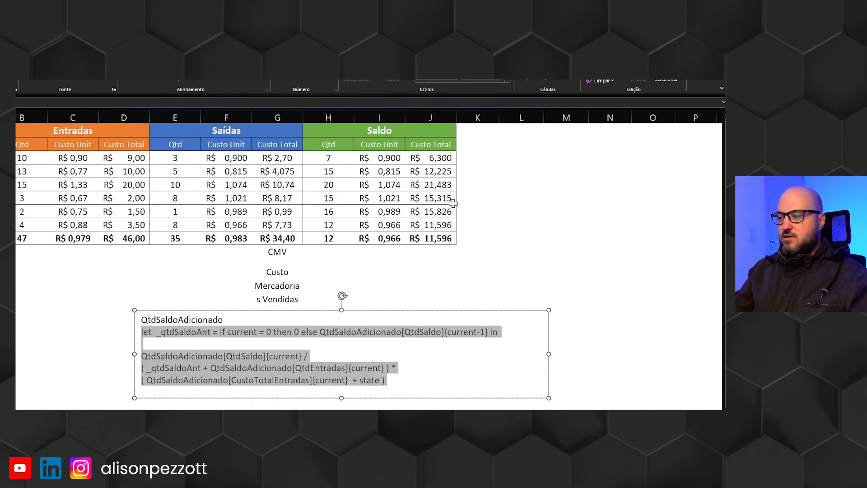
key(alt+Tab)
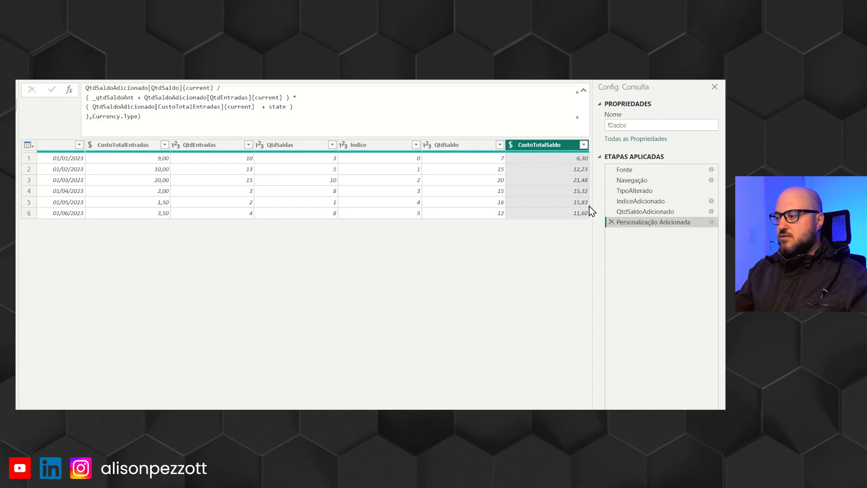
key(alt+Tab)
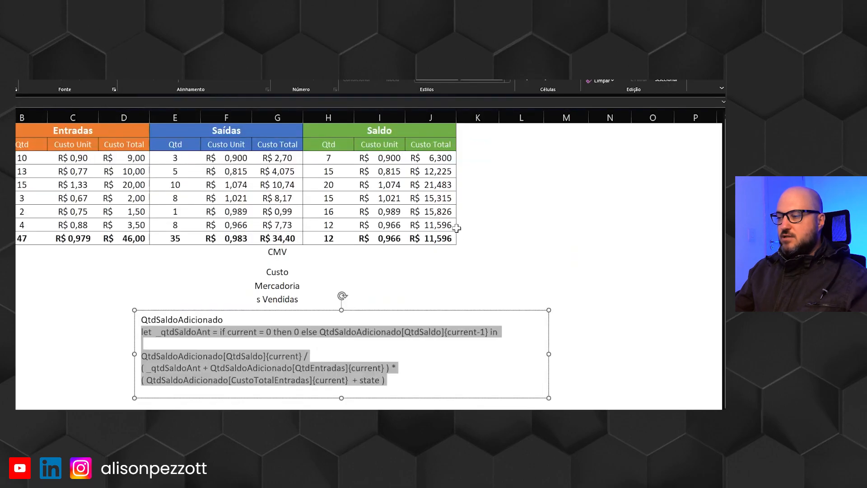
key(alt+Tab)
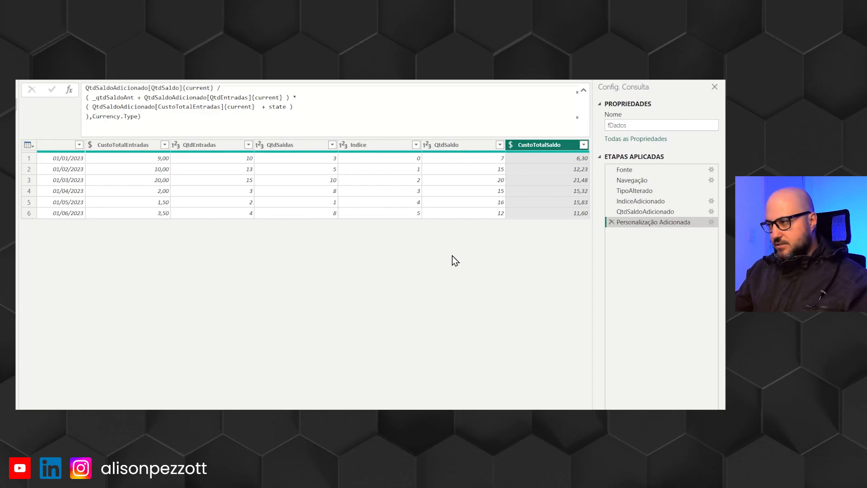
Switch to Excel and inspect the cell references in G3's Saídas Custo Total formula
key(alt+Tab)
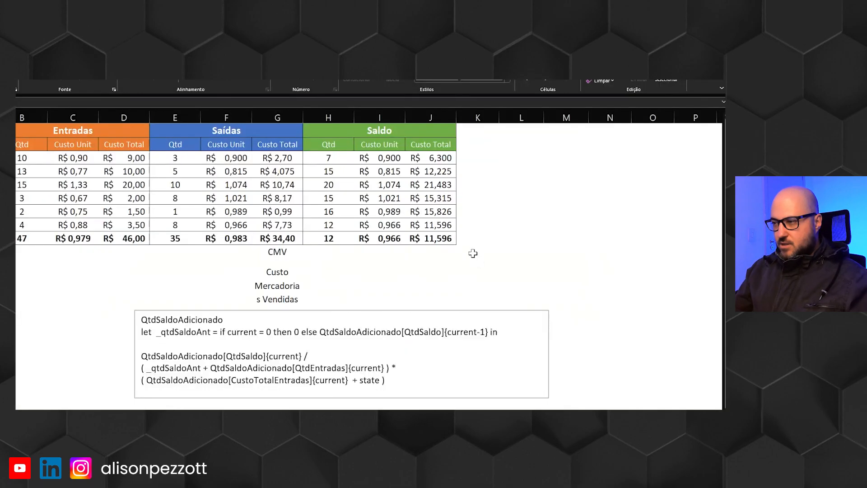
click(275, 156)
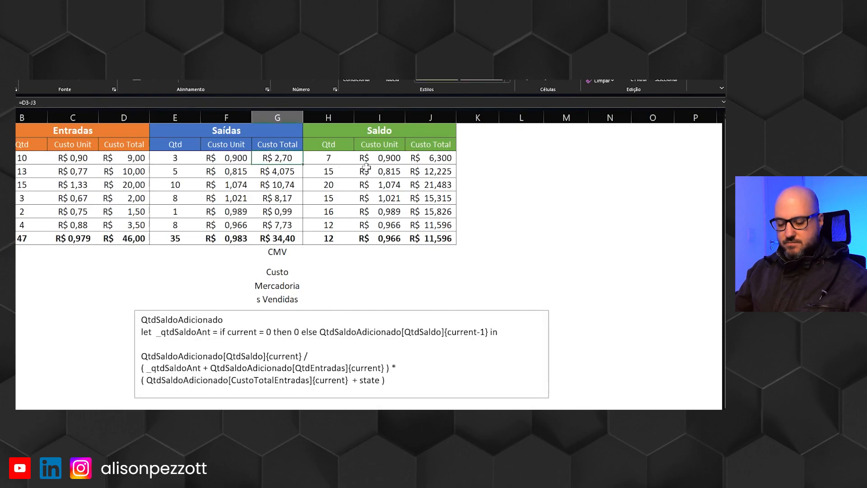
key(F2)
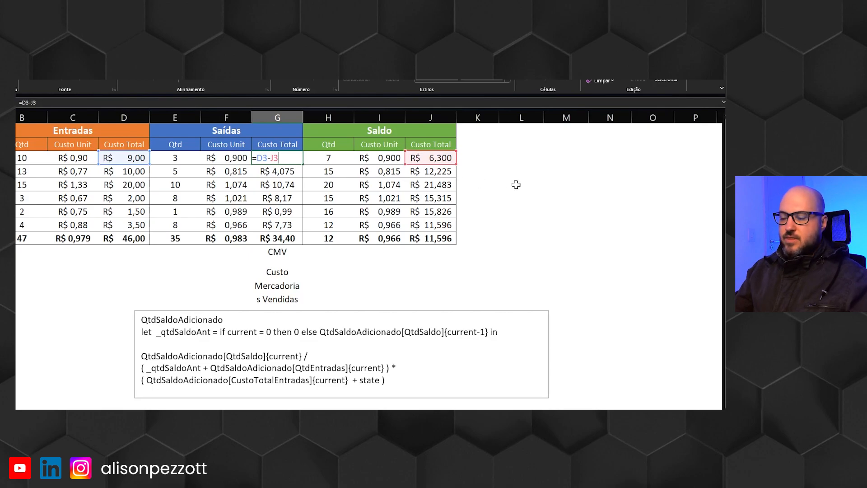
Inspect the cell references in G4's Saídas Custo Total formula
key(Return)
key(F2)
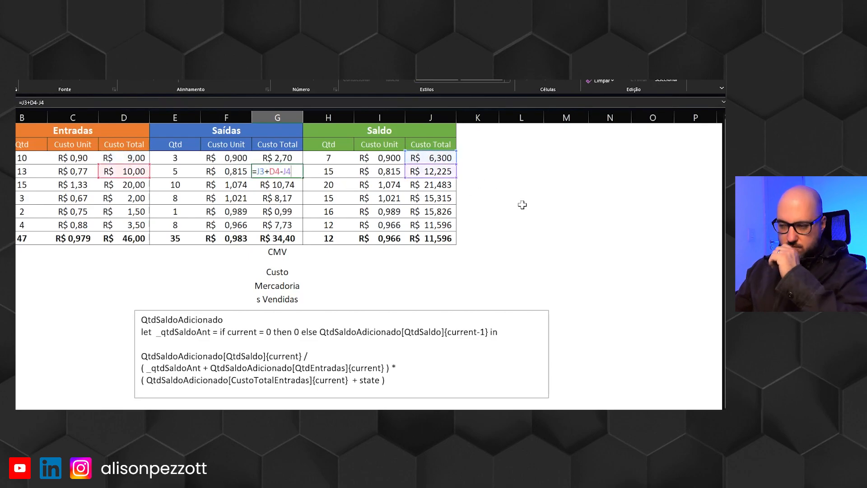
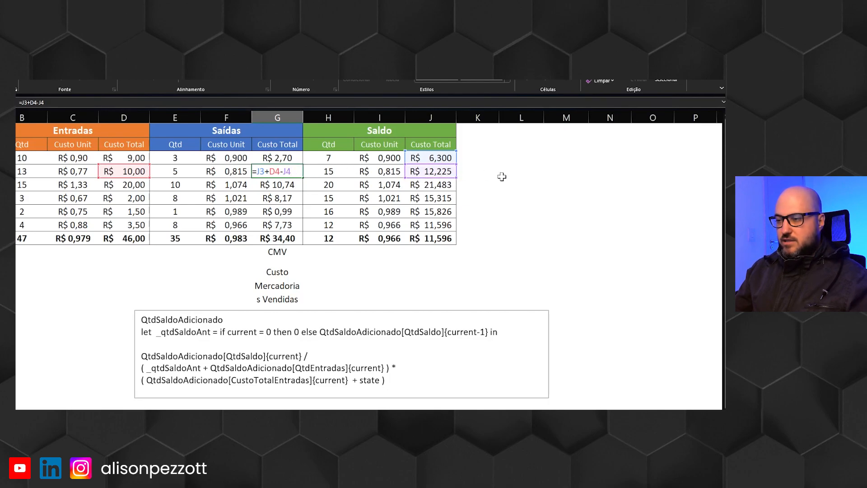
Switch to Power Query and rename the last applied step, Personalização Adicionada, as CustoTotalSaldoAdicionado
key(alt+Tab)
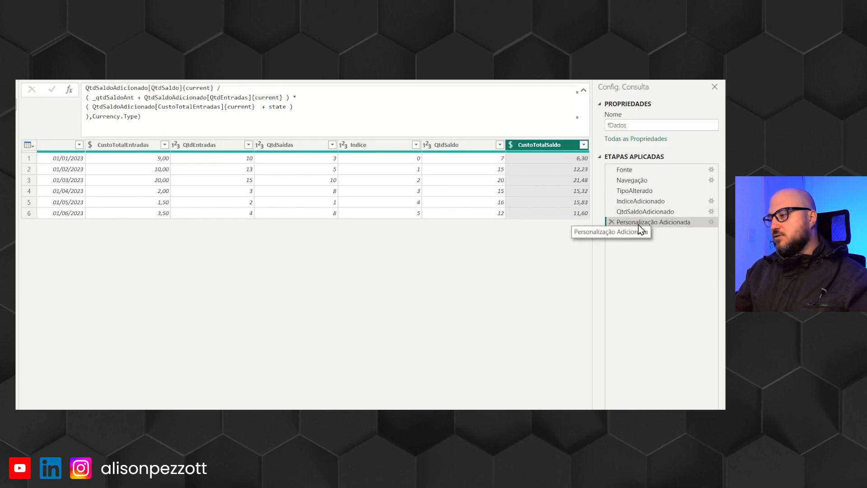
right_click(659, 224)
click(542, 212)
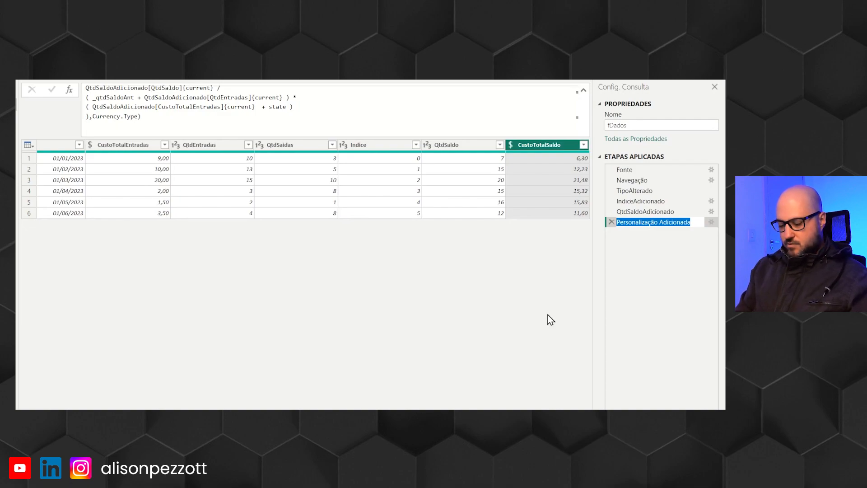
text(CustoTotalSald)
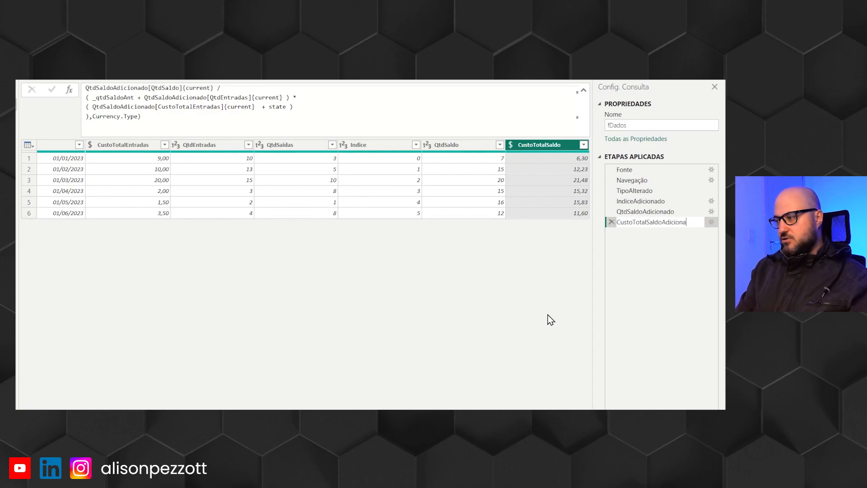
key(Return)
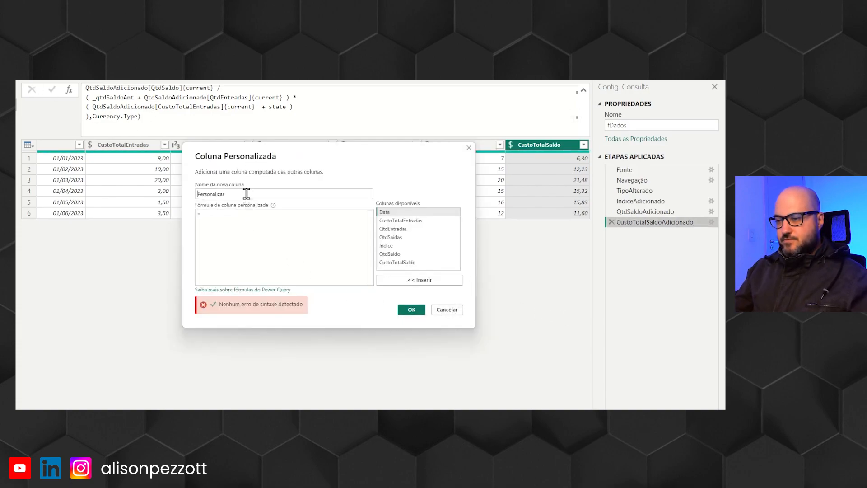
Start a new custom column on the fDados query and open its name for editing
double_click(247, 194)
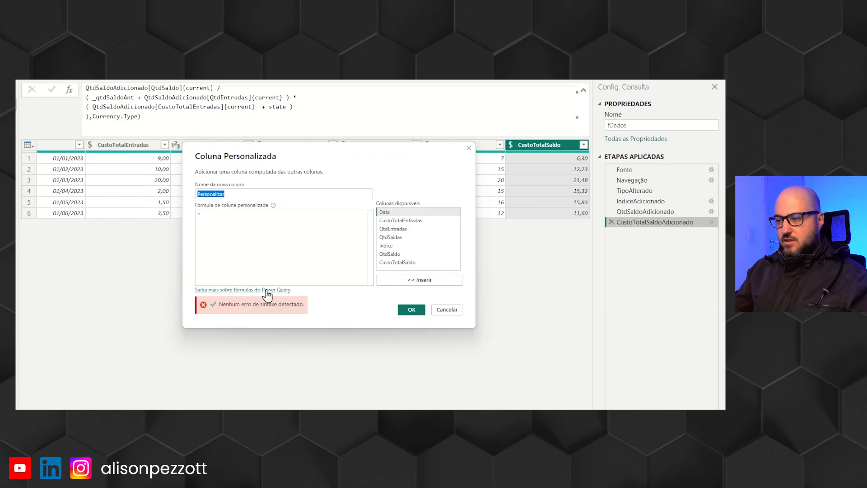
Name the new custom column CustoTotalSaidas and get its empty formula ready for entry
text(CustoTotalSaidas)
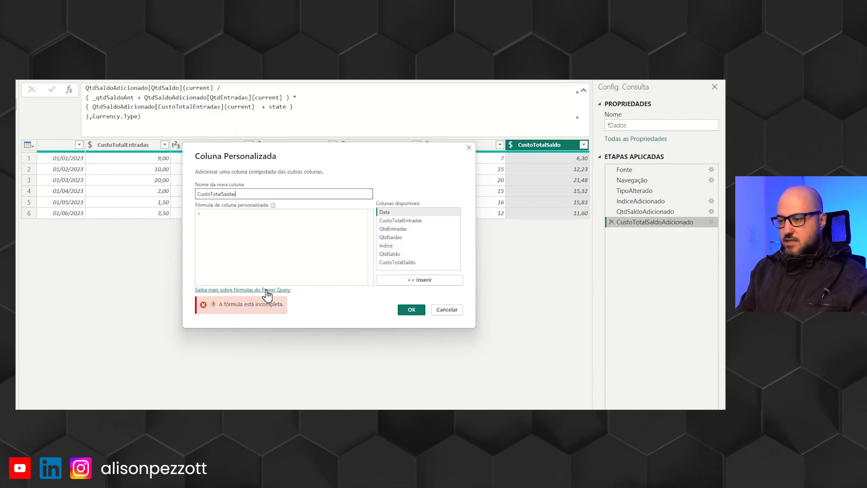
click(244, 216)
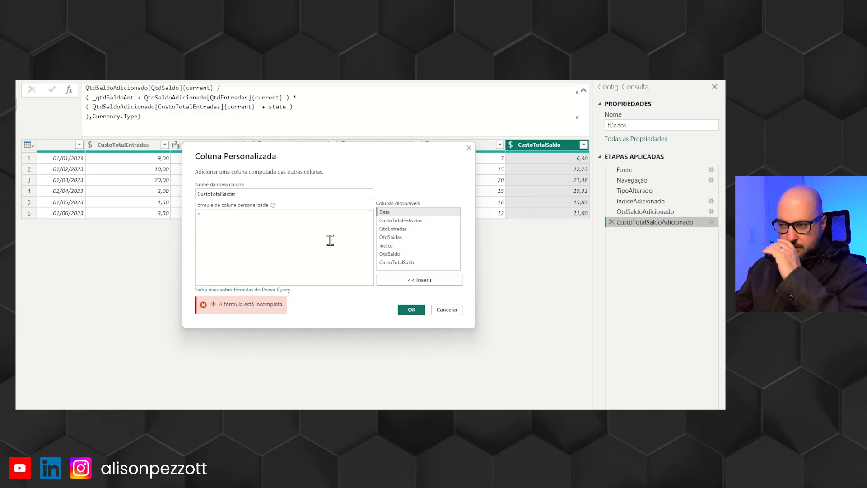
drag(337, 153, 306, 236)
key(alt+Tab)
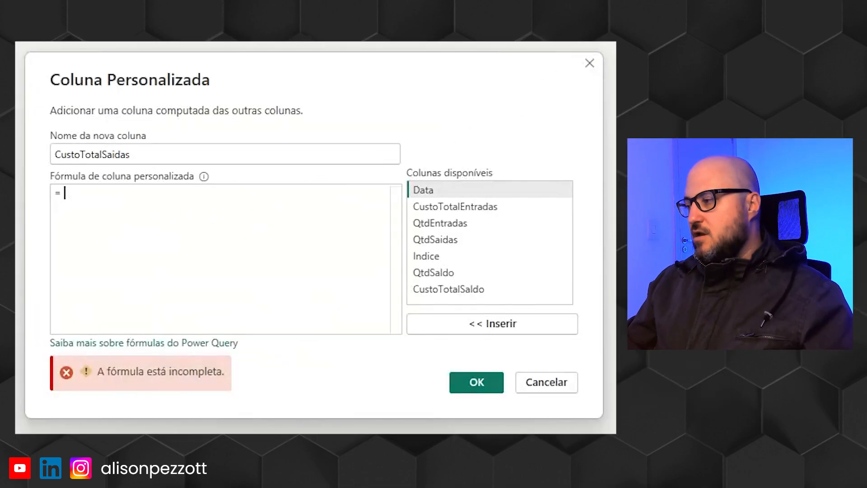
Begin the custom column formula with a reference to the CustoTotalSaldoAdicionado step
text(Custotoi)
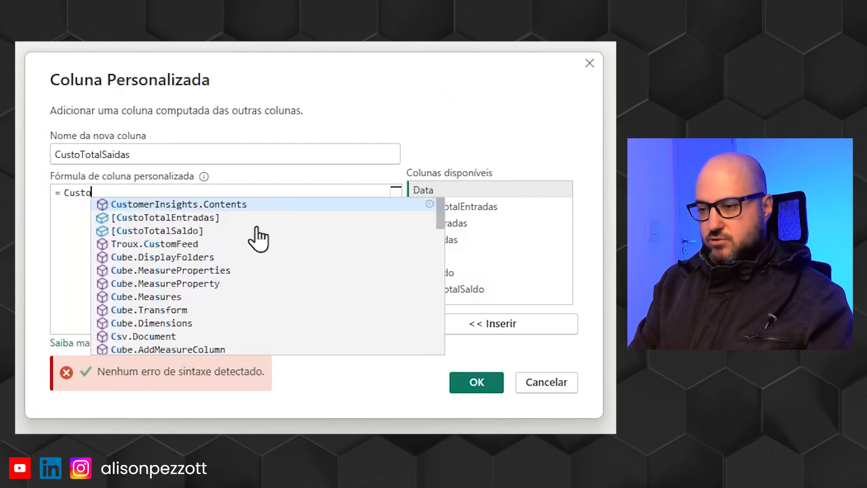
key(BackSpace)
key(BackSpace)
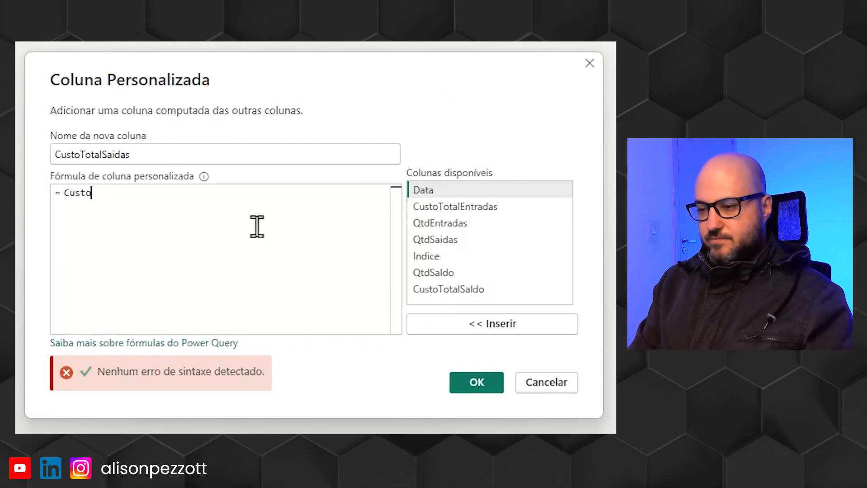
text(topt)
key(BackSpace)
key(BackSpace)
text(Total)
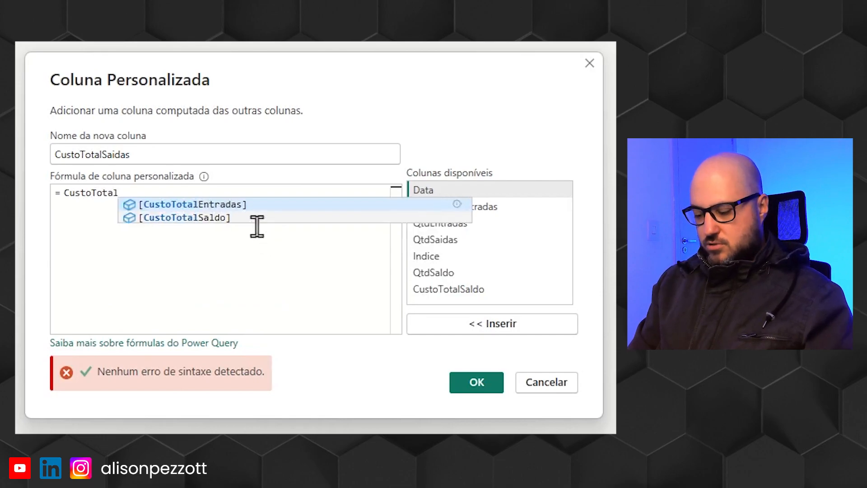
text(SaldoA)
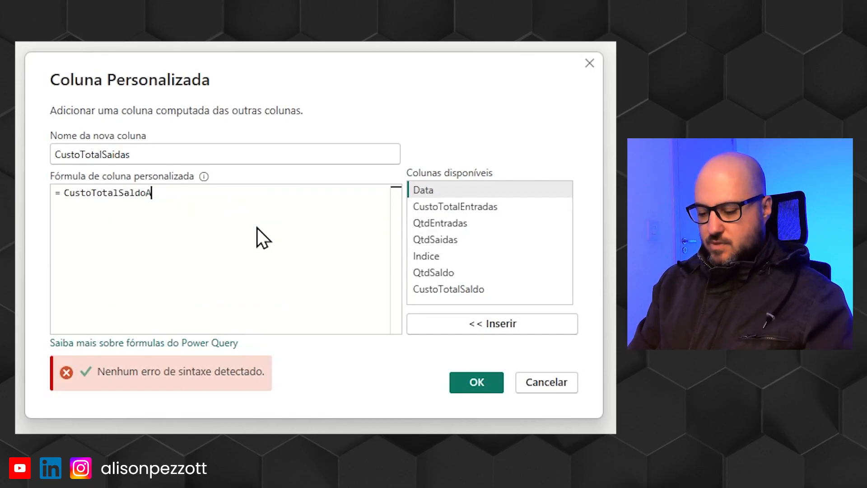
text(dicionado)
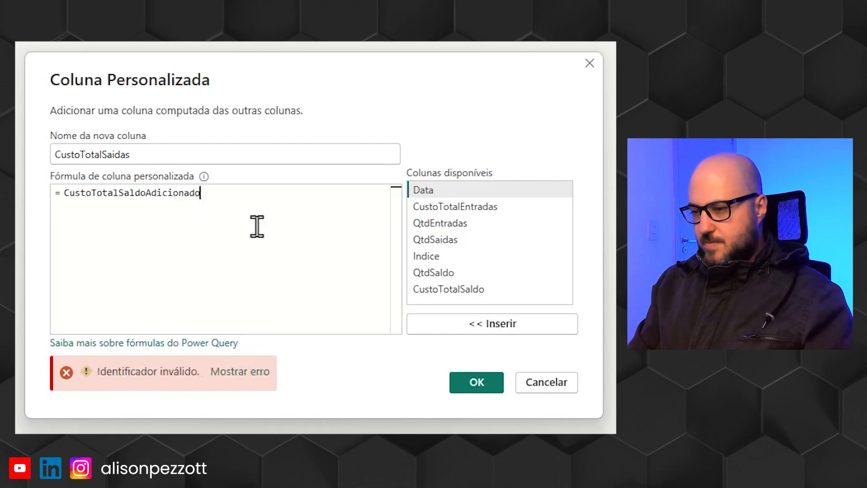
Extend the step reference with [CustoTotalSaldo]{[Indice]-1} to fetch the previous row's balance cost
text([)
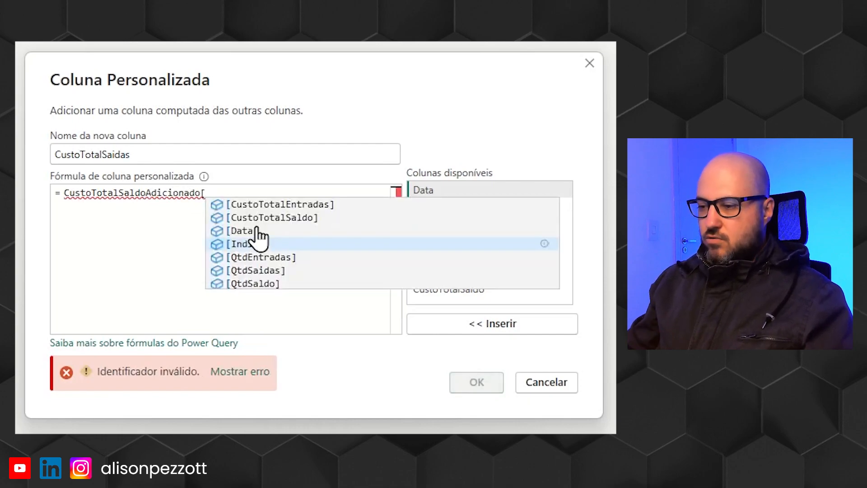
click(305, 218)
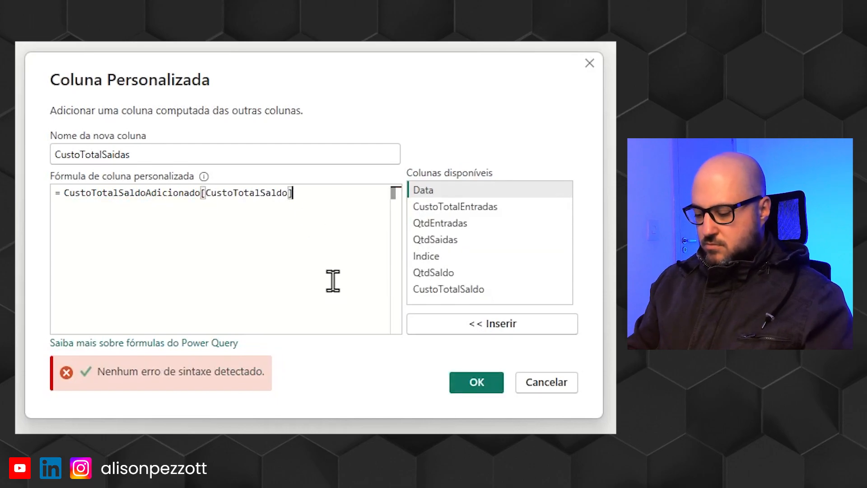
text({[Ind)
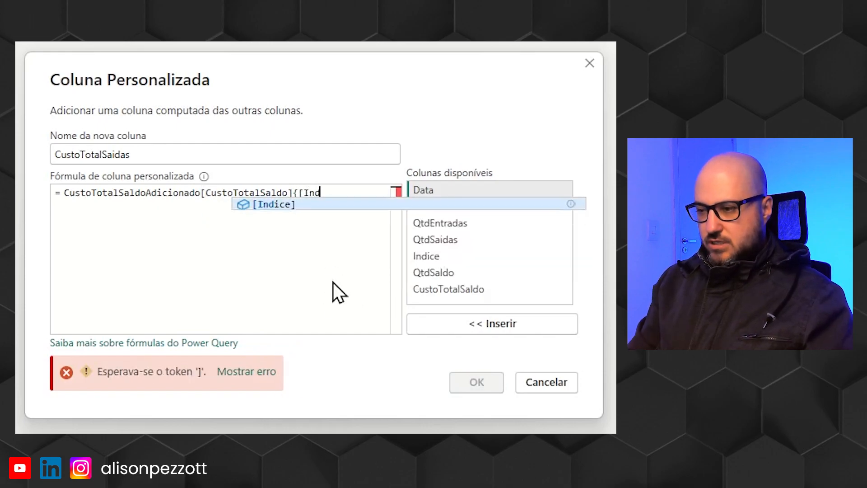
key(Tab)
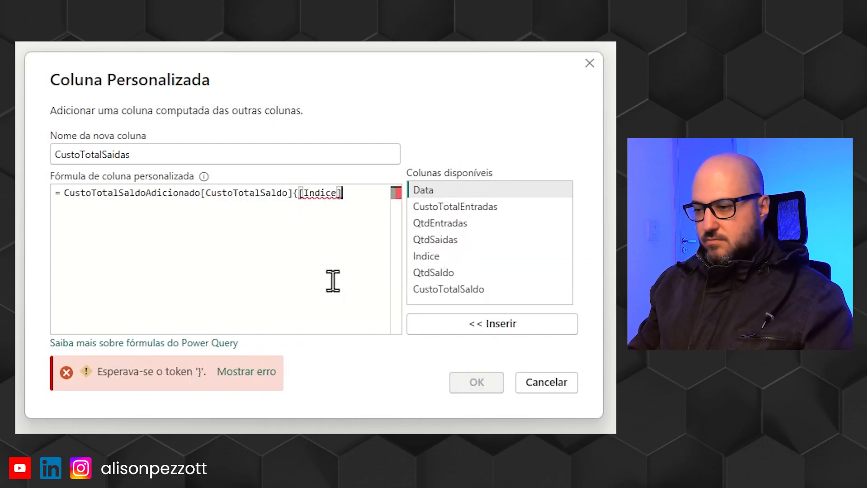
text(-1})
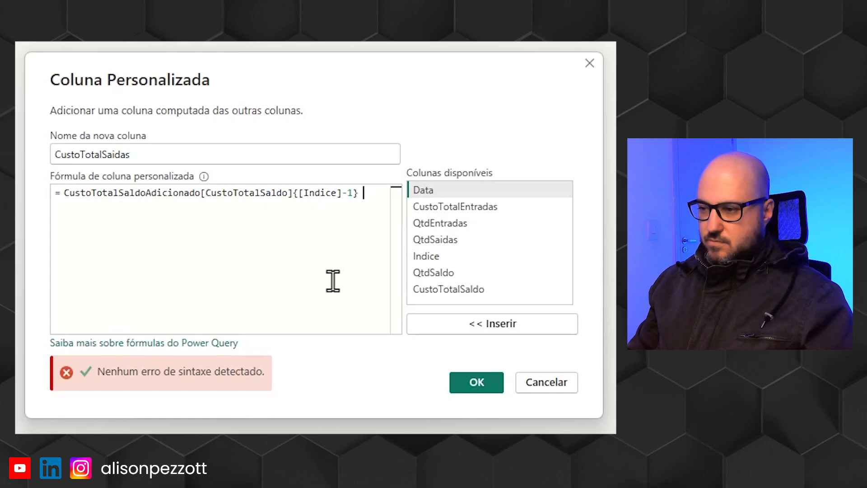
Add [CustoTotalEntradas] to the previous balance and subtract [CustoTotalSaldo] in the formula
text( /)
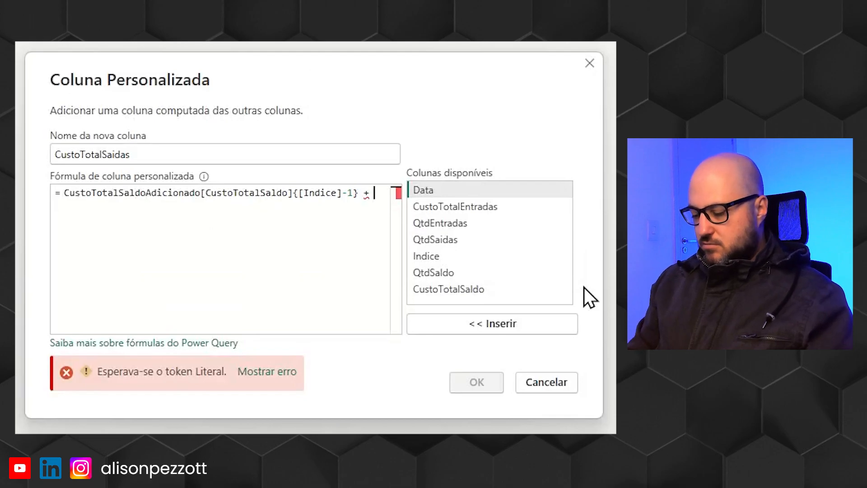
text([)
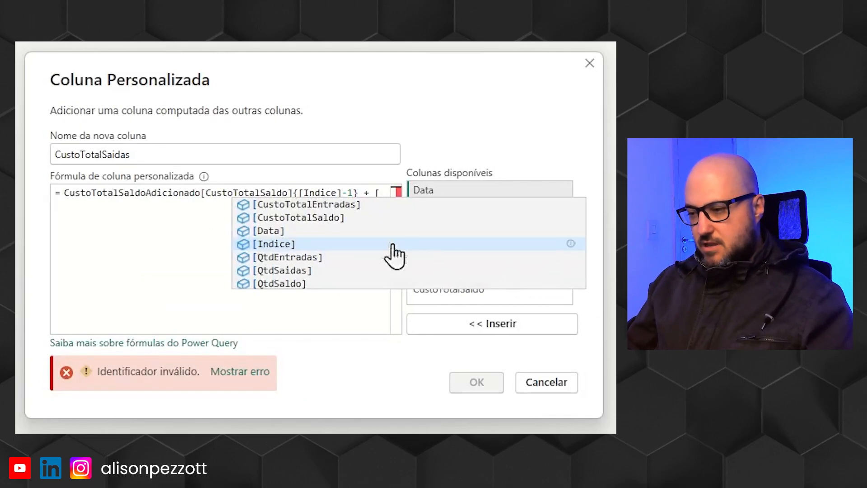
click(277, 205)
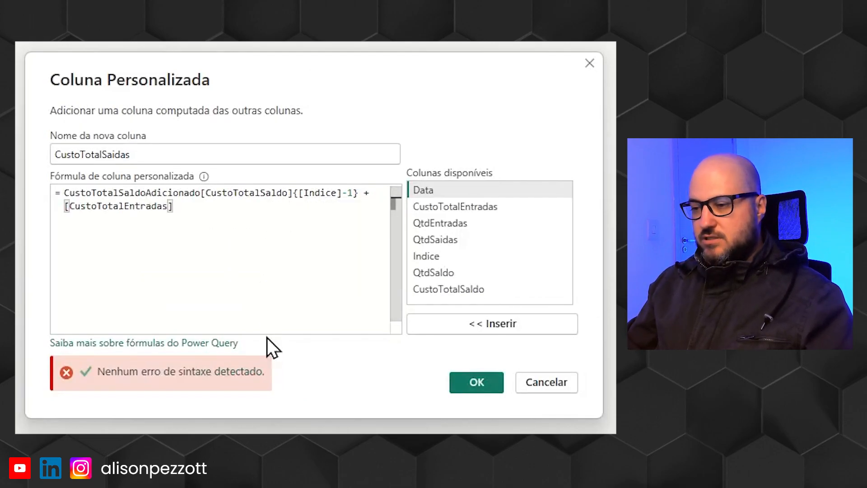
text(-)
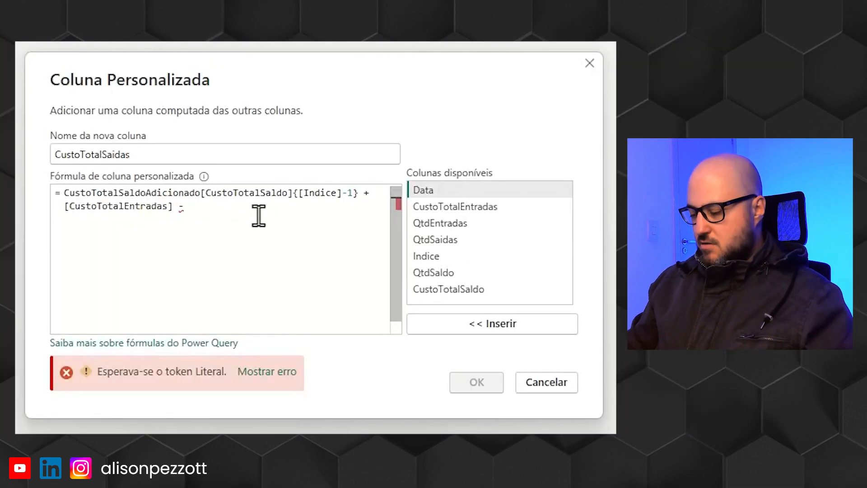
text([)
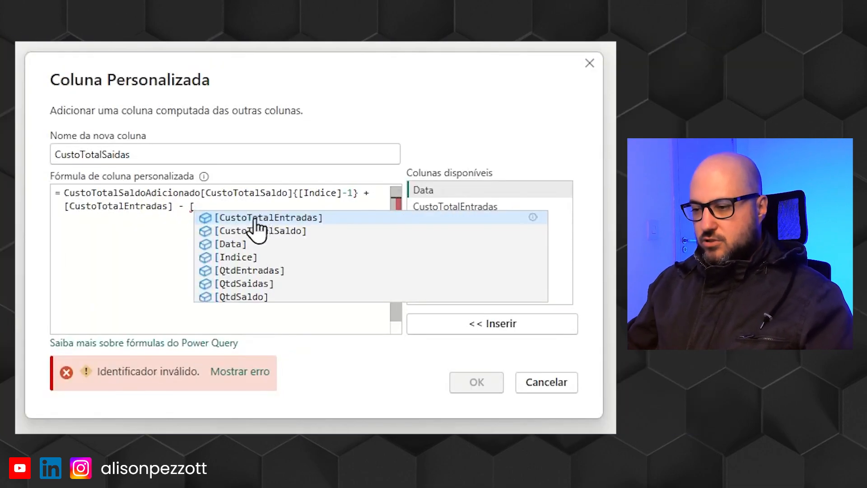
click(248, 231)
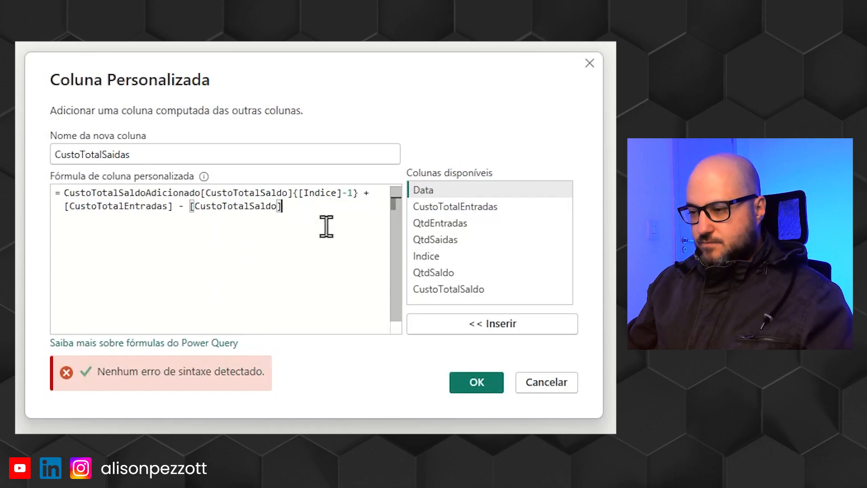
Insert three blank lines above the balance expression in the formula
click(358, 193)
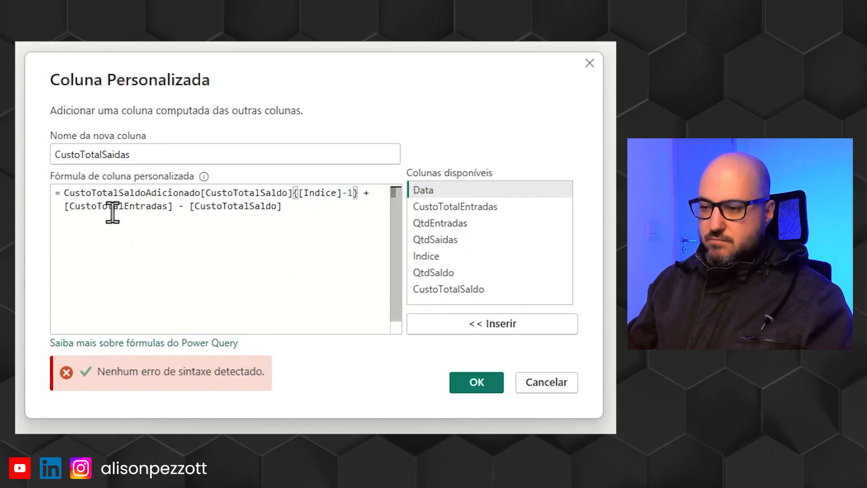
click(65, 193)
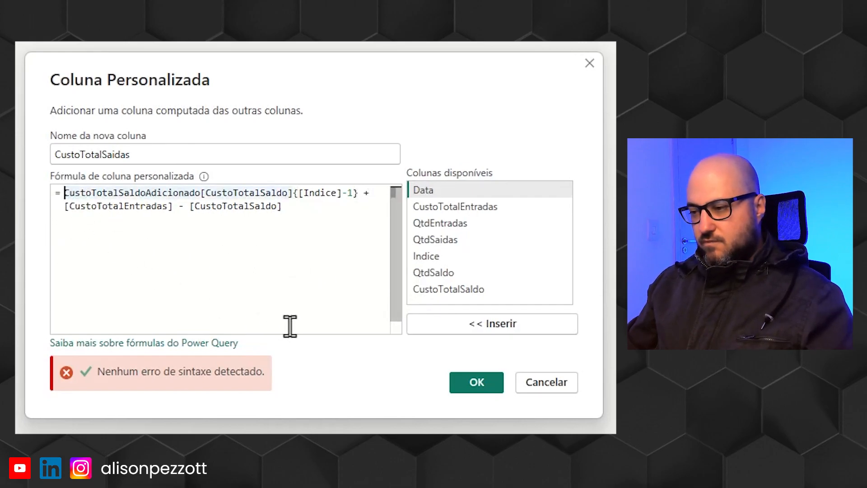
key(Return)
key(Return)
key(Return)
key(Up)
key(Up)
key(Up)
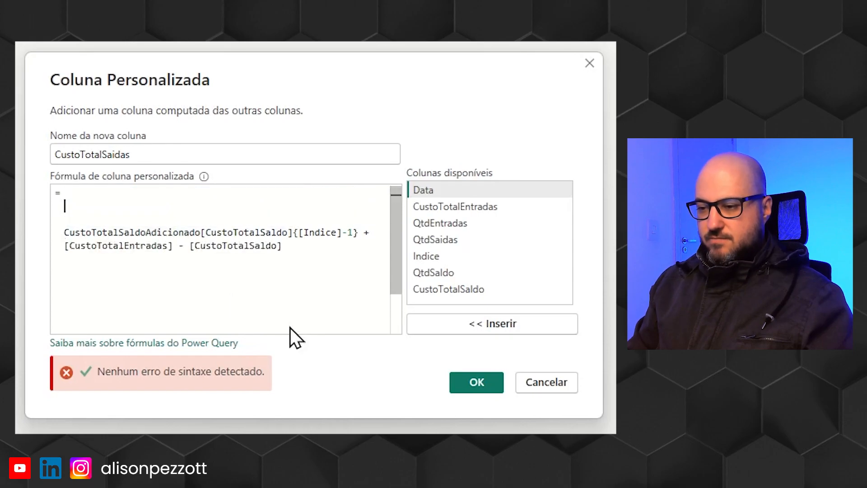
Add a let … in block above the balance expression, with an empty line between the two keywords
text(let)
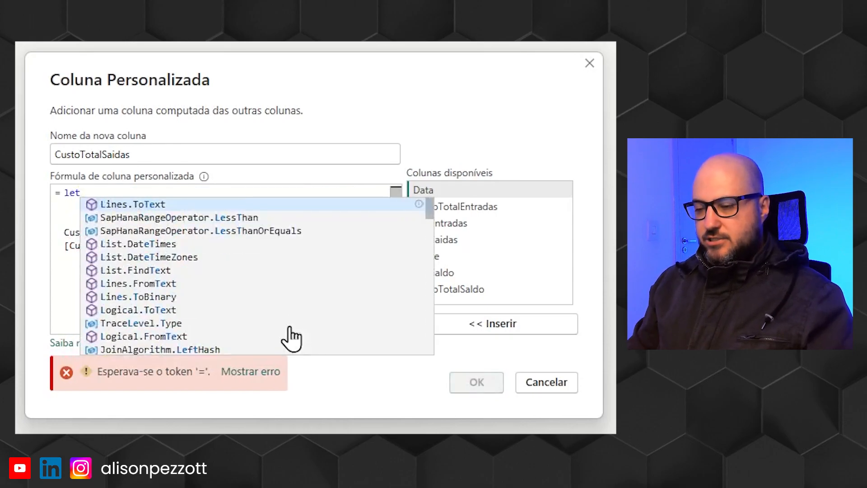
key(Escape)
key(Return)
key(Return)
text(in)
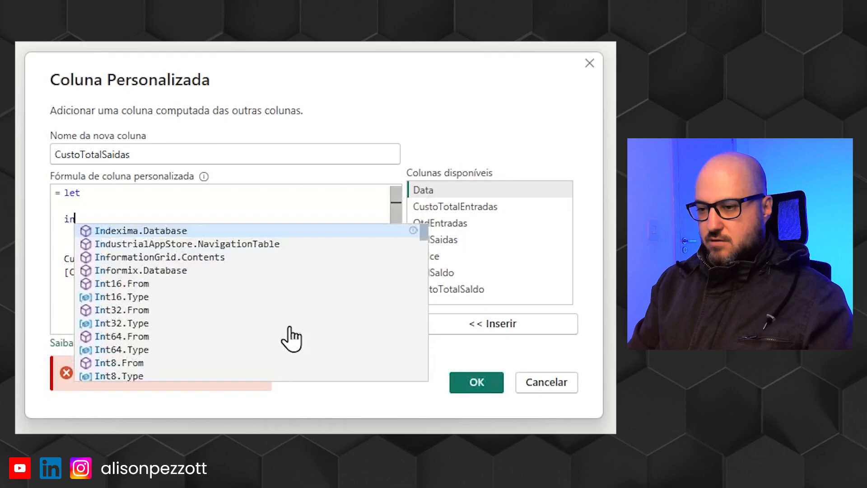
key(Up)
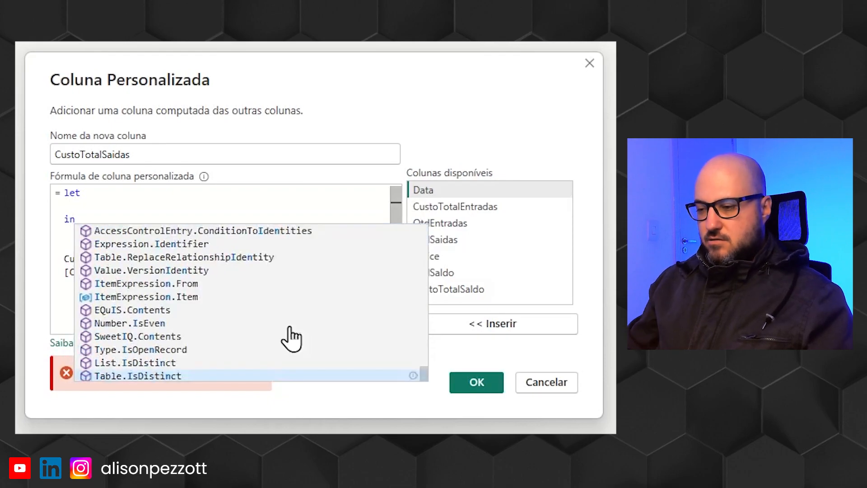
click(132, 211)
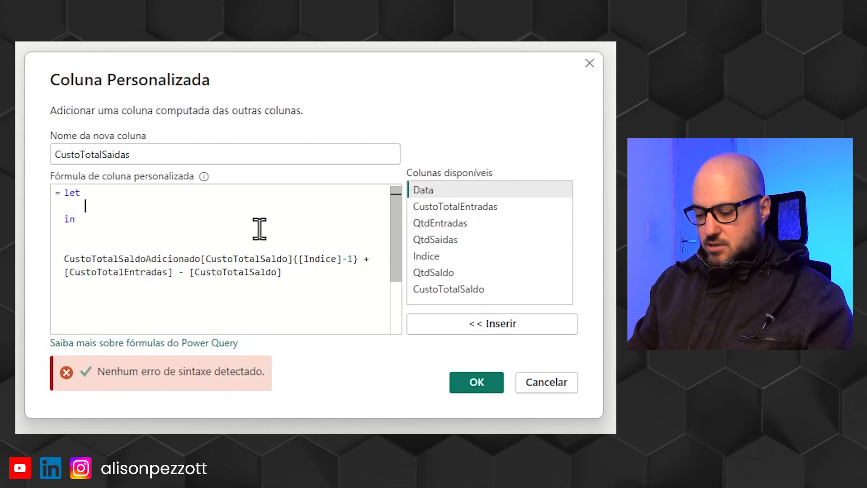
Declare the variable _custoTotalSaldoAnt in the let block, starting its expression with if [Indice] = 0 then 0 else
text(_)
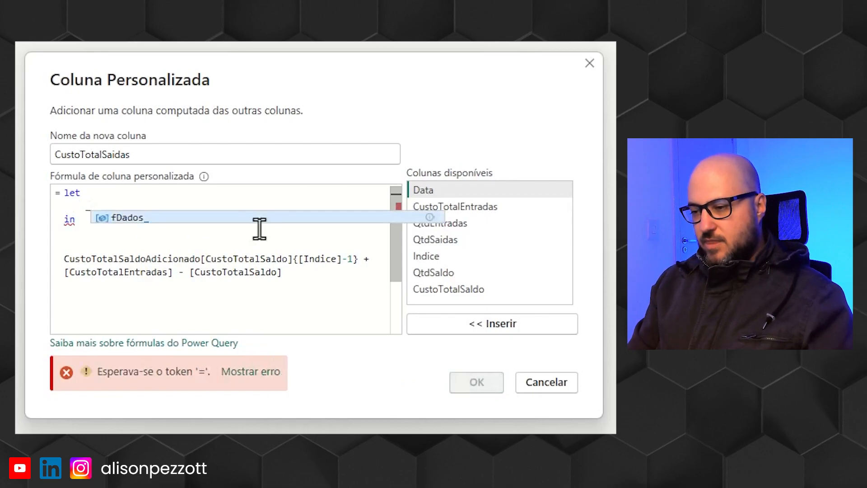
text(custoTotalSald)
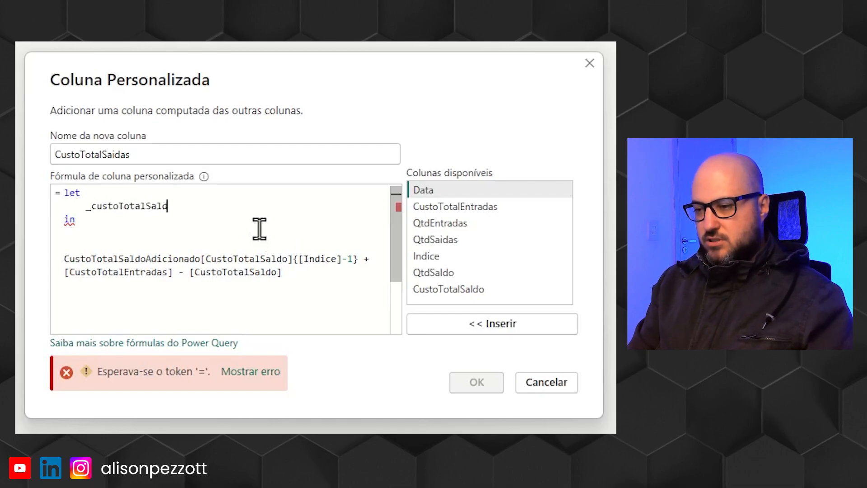
text(oAnt =)
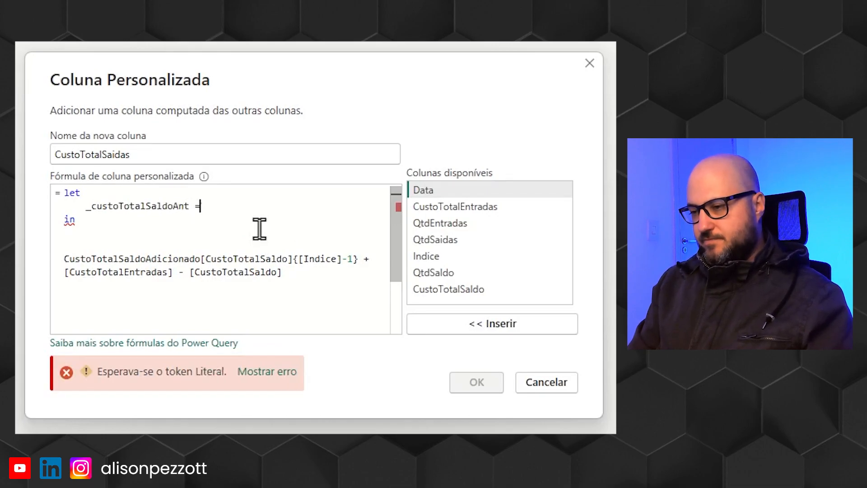
text( if)
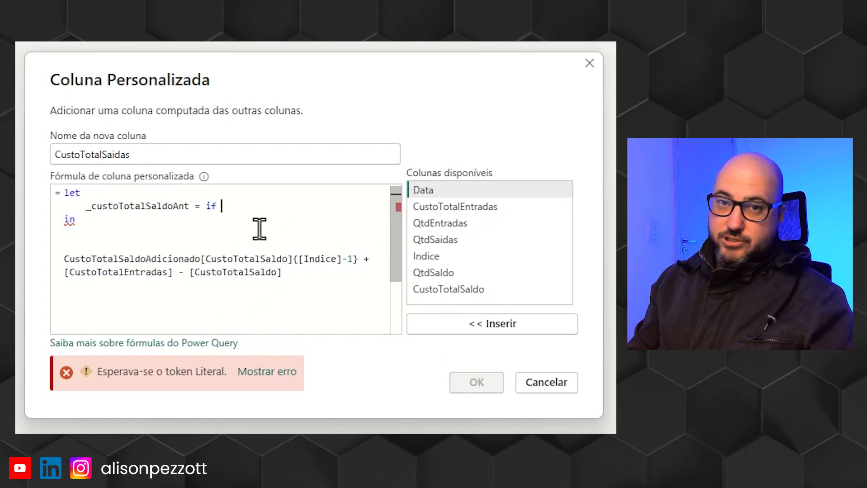
text([)
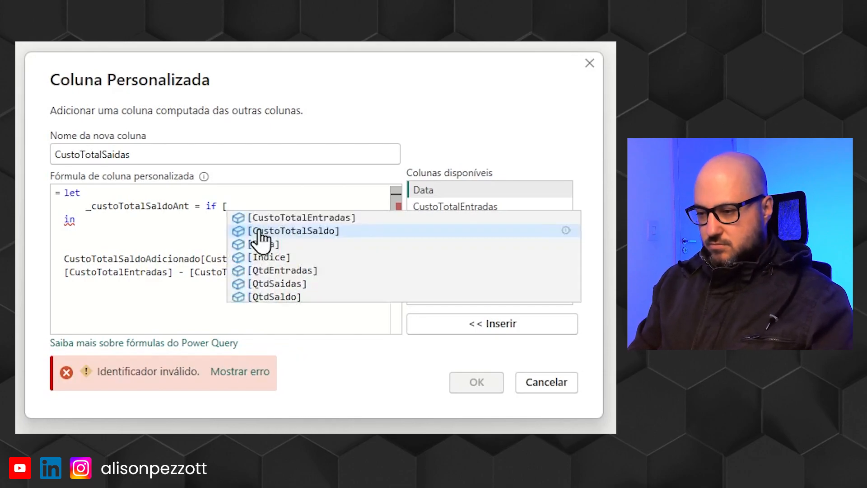
click(277, 257)
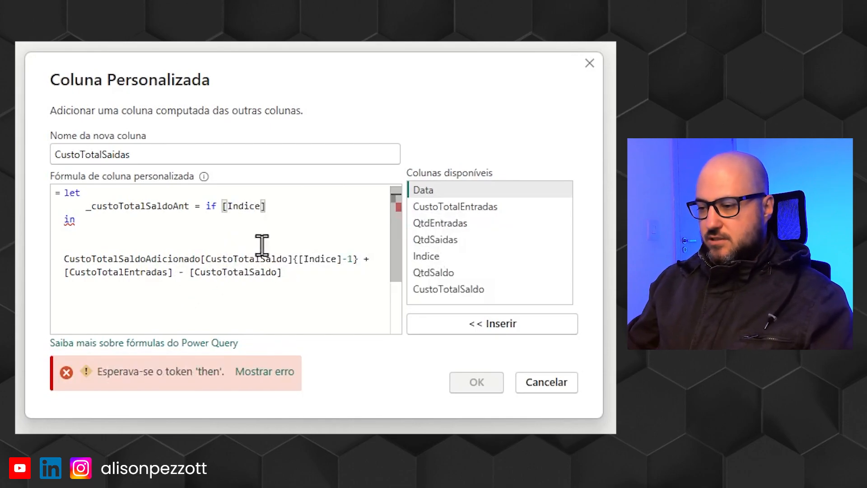
text(= 0)
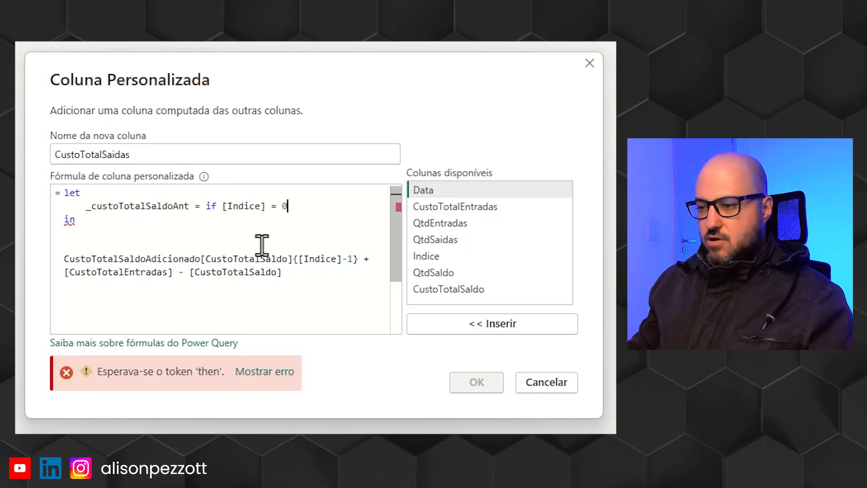
text( t)
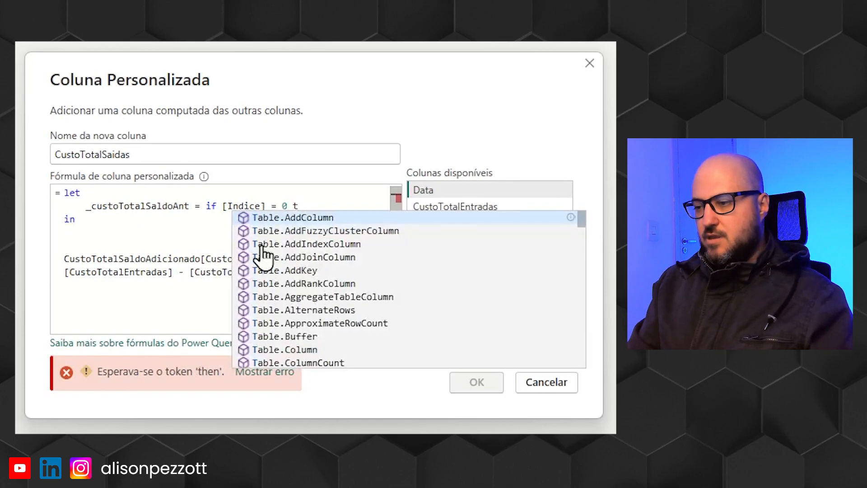
text(hen 0)
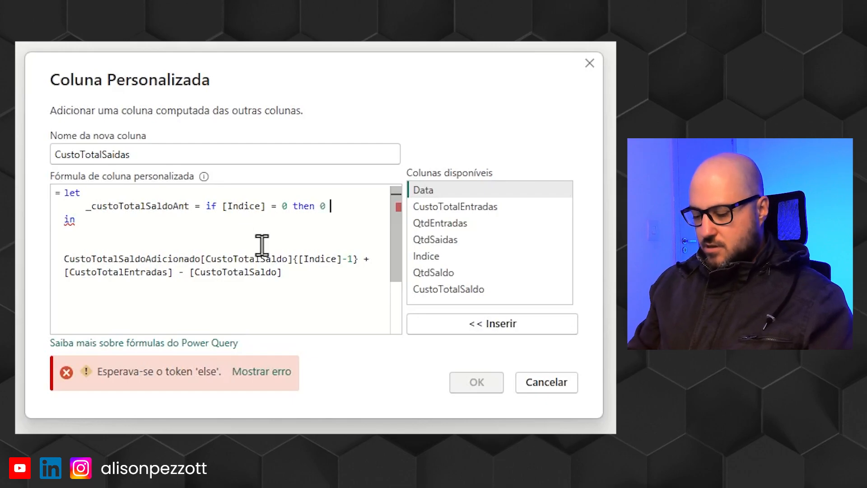
text( else)
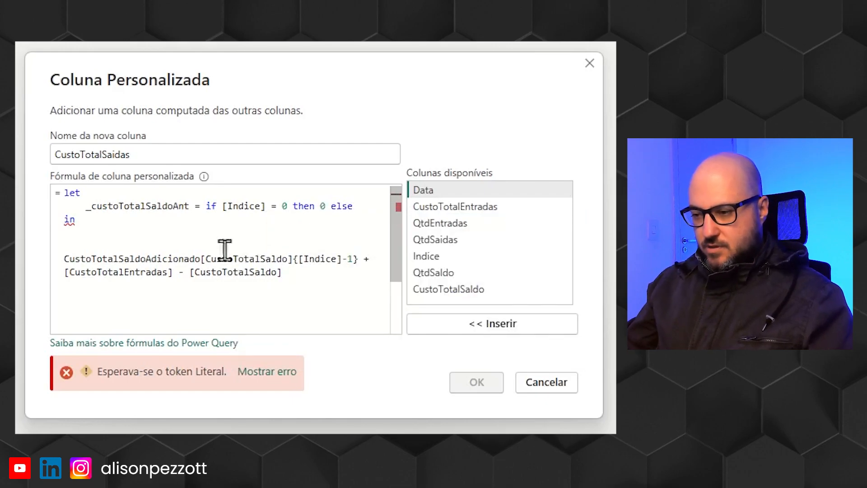
Copy CustoTotalSaldoAdicionado[CustoTotalSaldo]{[Indice]-1} from the final expression into the variable's else branch
drag(65, 258, 358, 259)
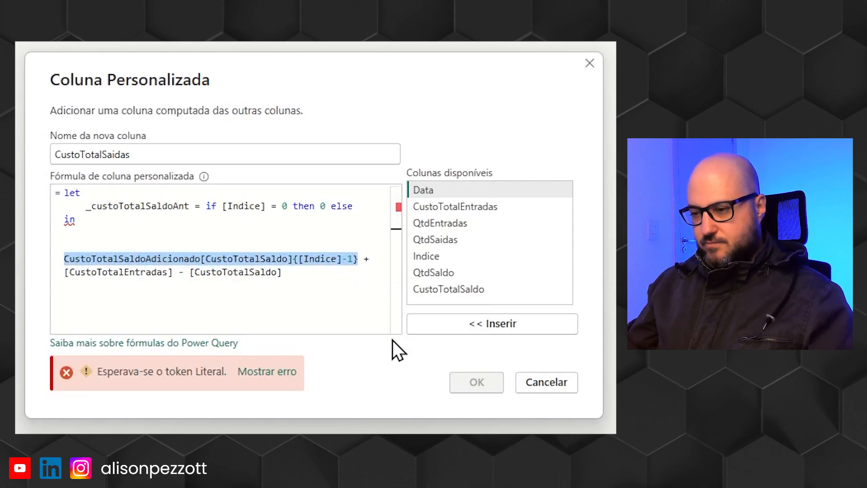
key(ctrl+c)
click(365, 204)
key(ctrl+v)
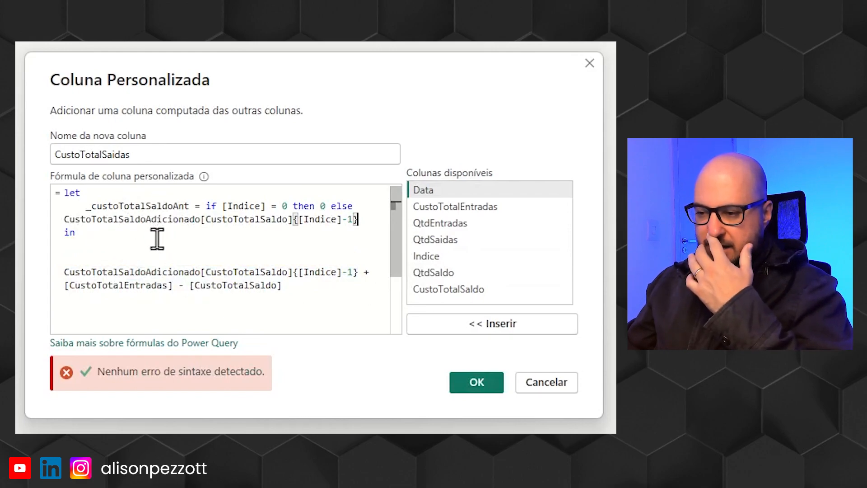
Replace the previous-row reference in the final expression with _custoTotalSaldoAnt and create the custom column
double_click(123, 206)
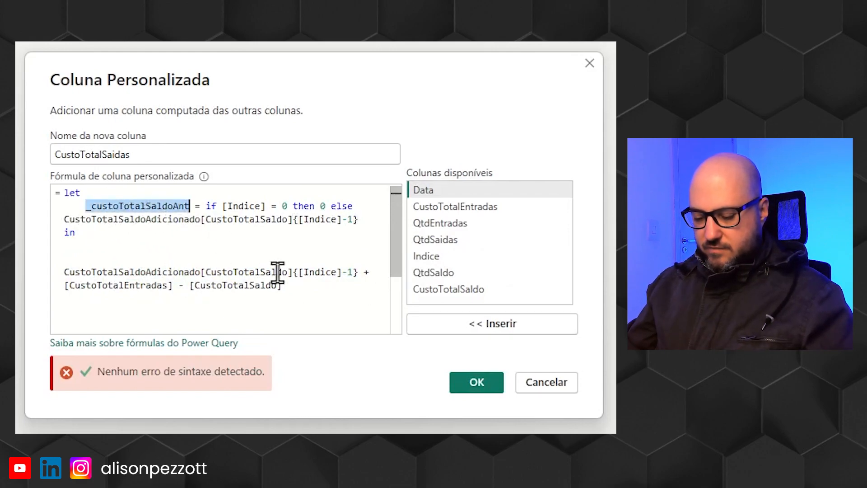
drag(63, 271, 359, 273)
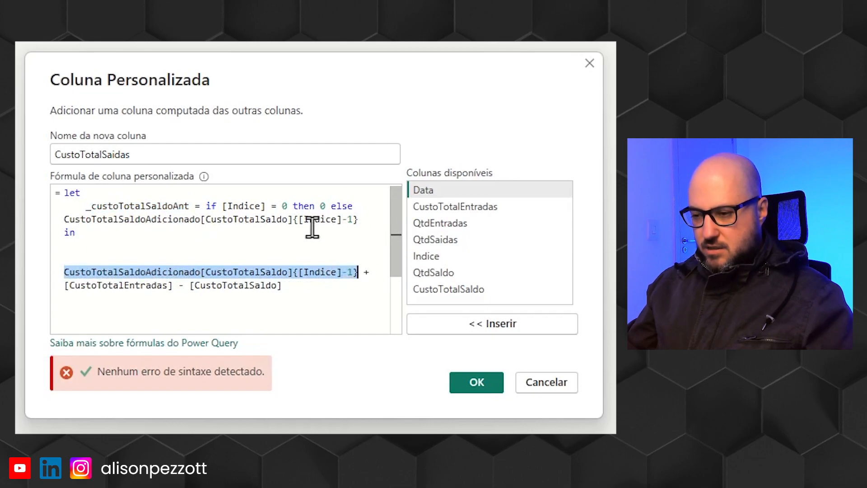
key(ctrl+v)
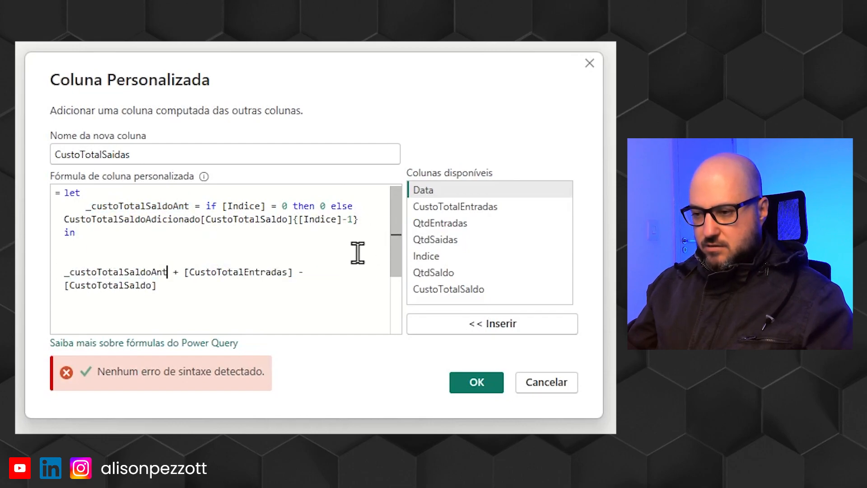
click(498, 391)
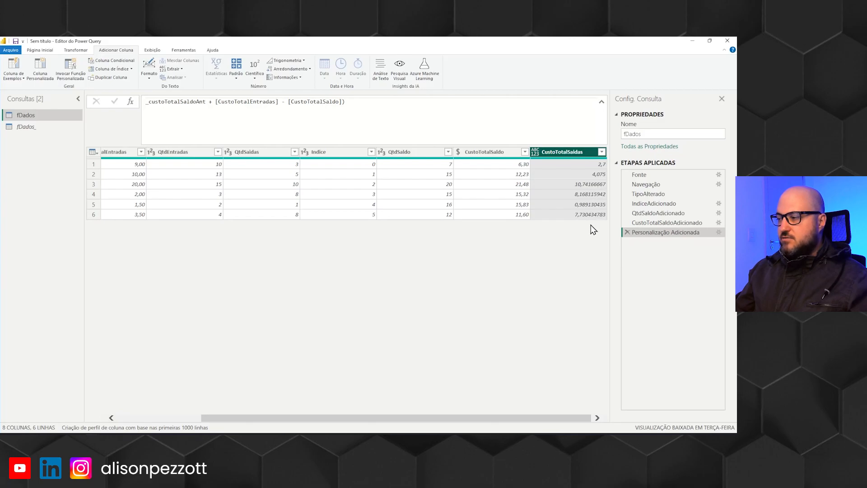
Switch to the Excel workbook, commit the formula in cell G4 to compare the exit costs, and return to Power Query
key(alt+Tab)
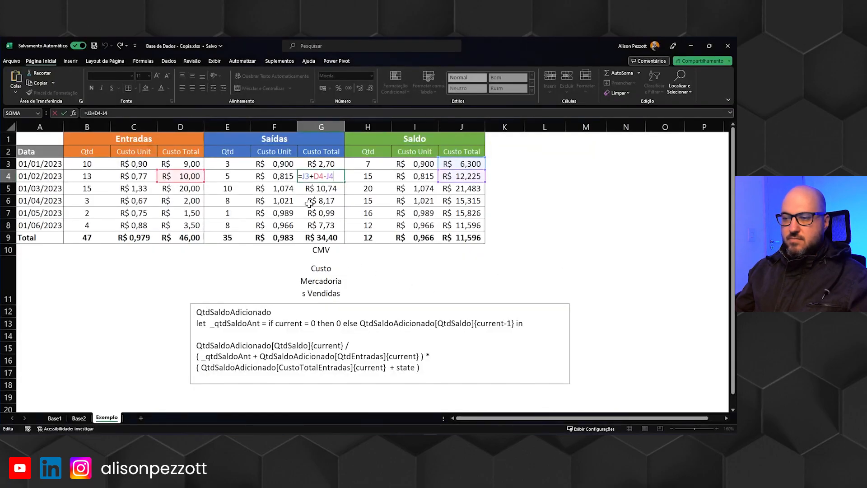
key(ctrl+Return)
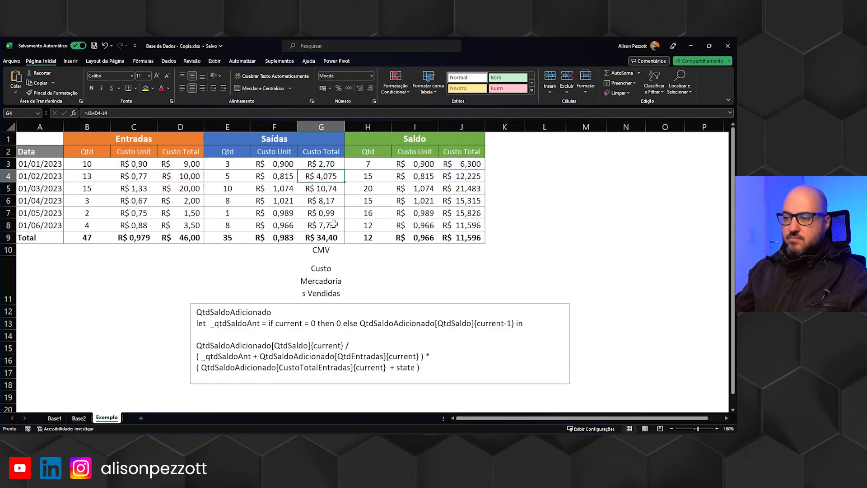
key(alt+Tab)
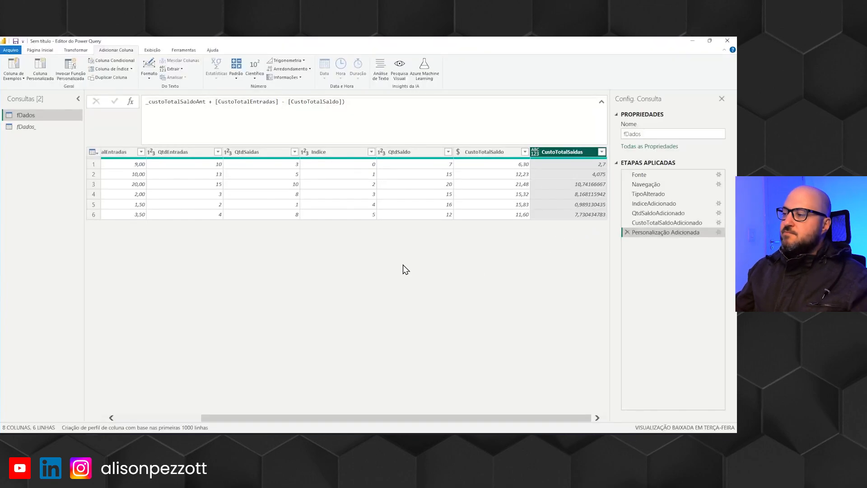
Add Currency.Type as the column type argument at the end of the CustoTotalSaidas step's formula
click(344, 102)
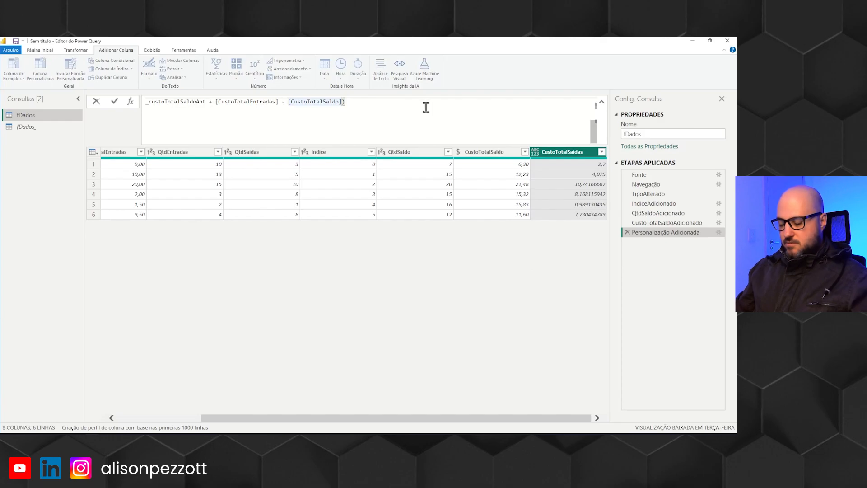
text(,Curre)
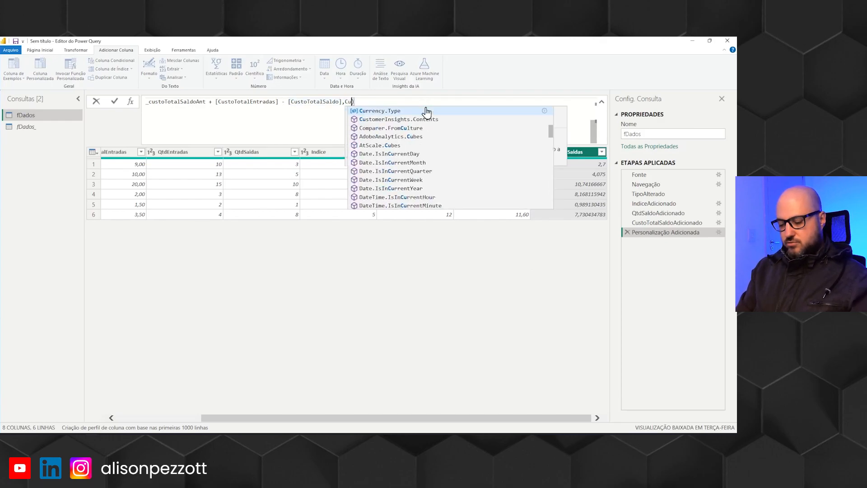
click(426, 111)
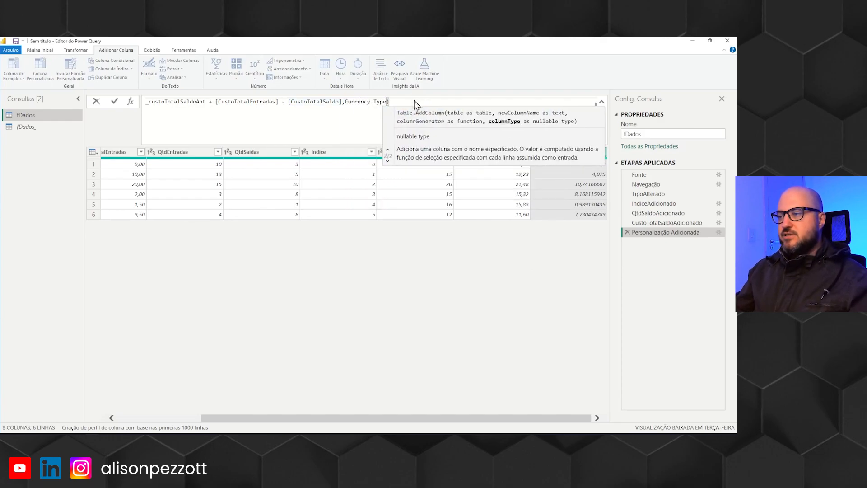
key(Return)
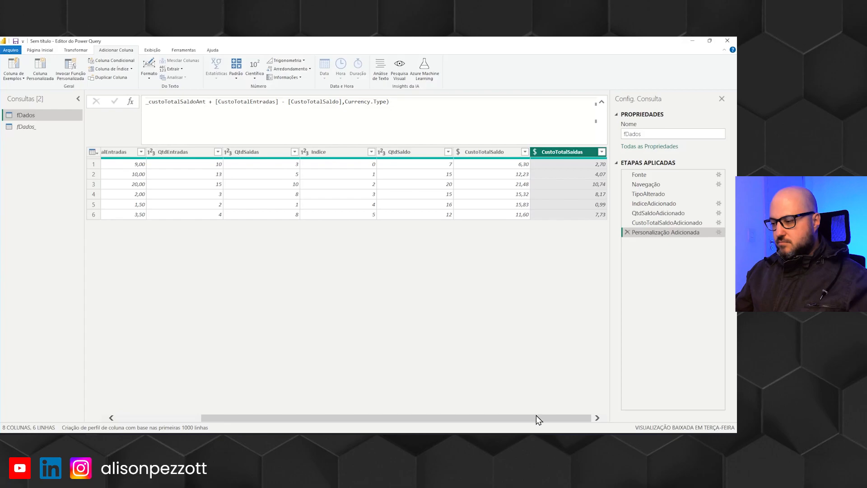
Review the QtdSaldo, CustoTotalSaldo and CustoTotalSaidas columns in the fDados preview
drag(542, 421, 448, 425)
drag(394, 424, 533, 421)
click(424, 154)
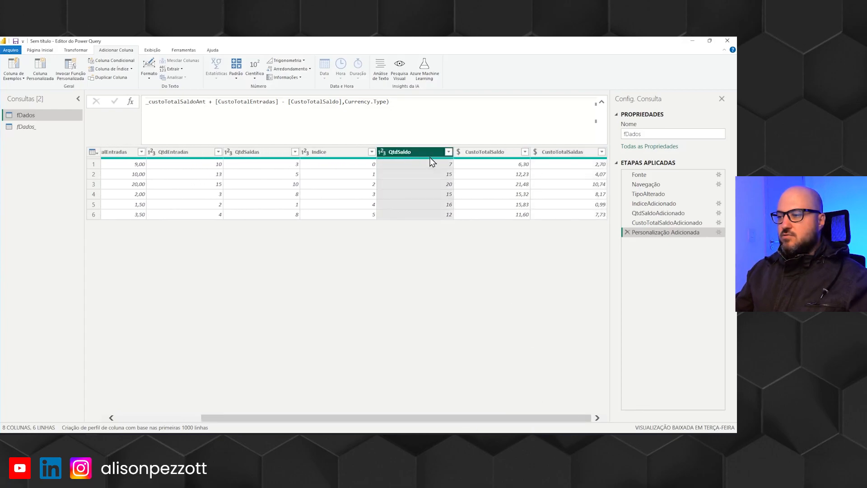
click(495, 151)
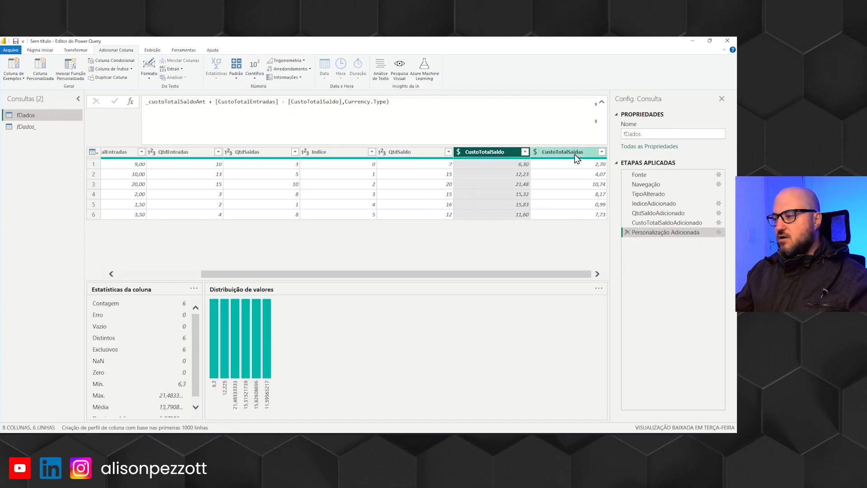
click(575, 154)
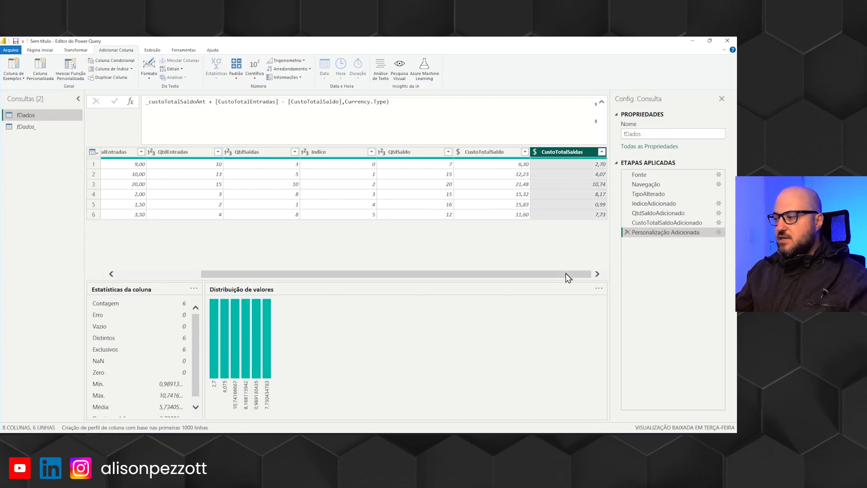
Rename the applied step Personalização Adicionada as CustoTotalSaidasQtde
right_click(680, 233)
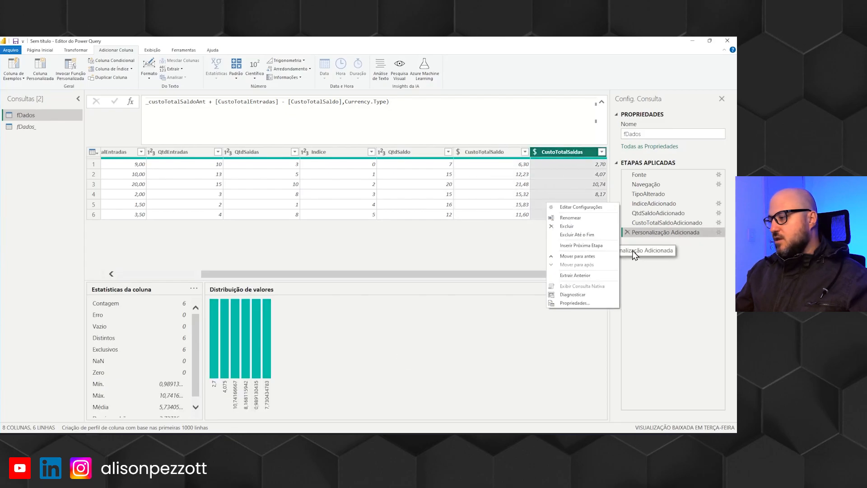
click(571, 218)
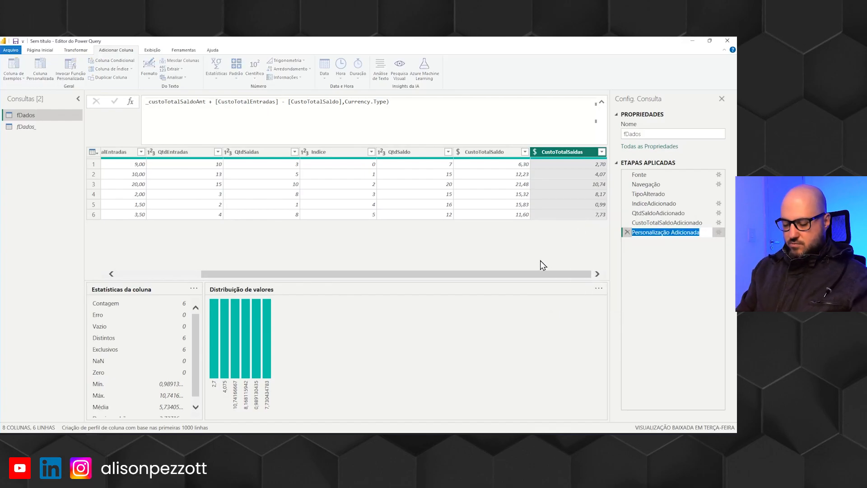
text(Ciu)
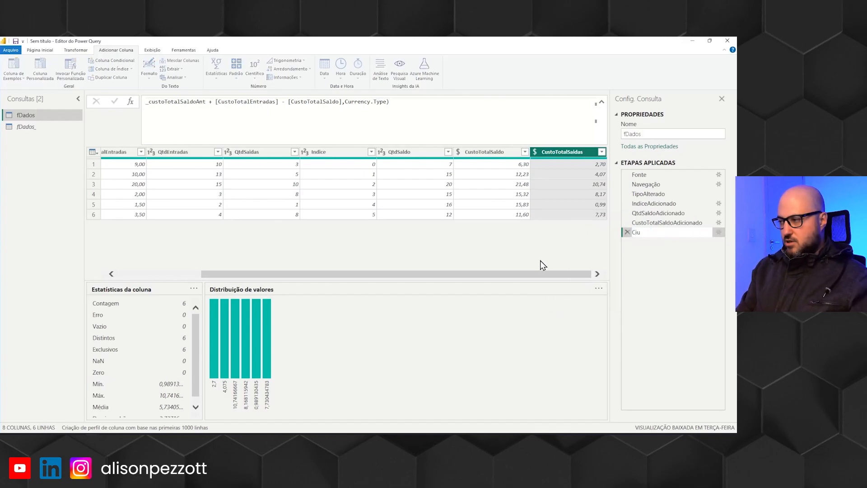
text(to)
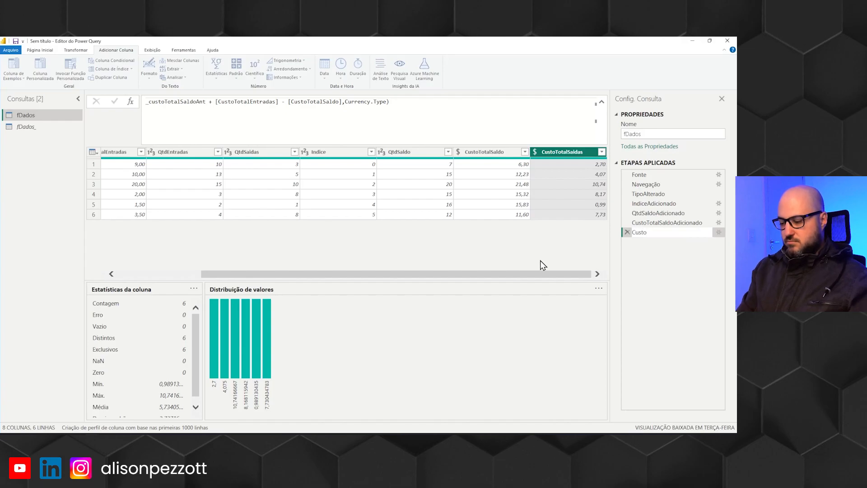
text(to)
key(BackSpace)
key(BackSpace)
text(Tota)
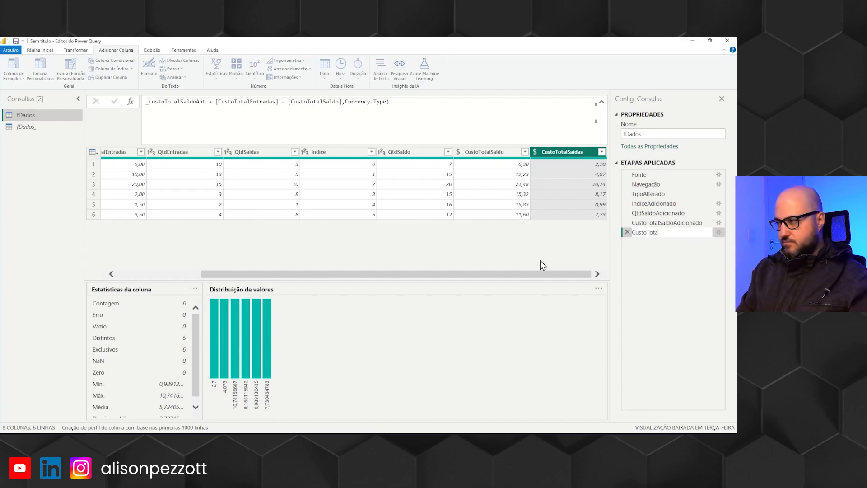
text(lSaidasQtde)
key(Return)
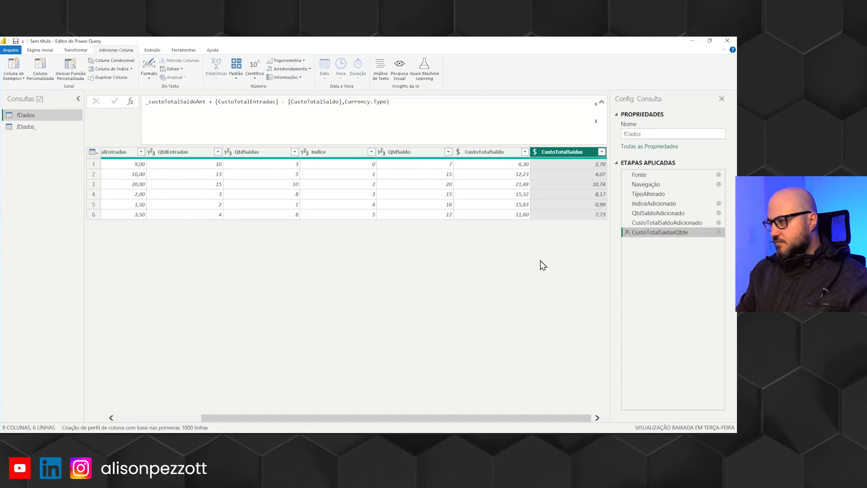
Rename the applied step CustoTotalSaidasQtde as CustoTotalSaidasAdicionado
right_click(661, 230)
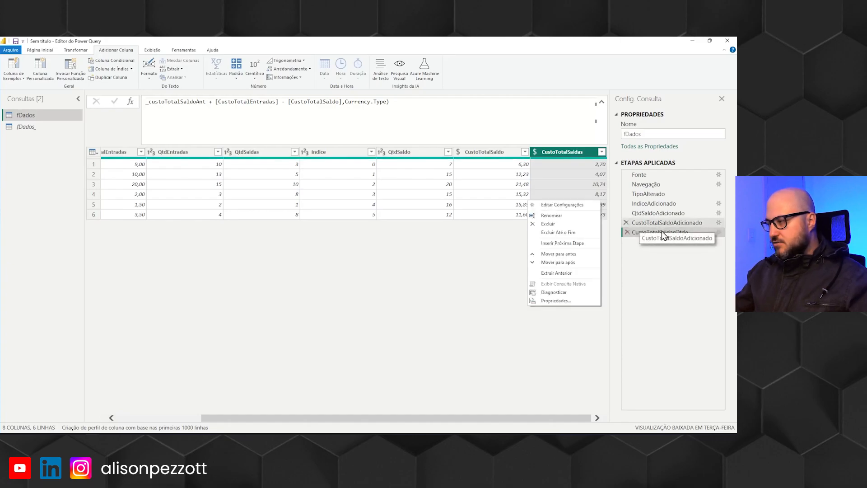
click(564, 216)
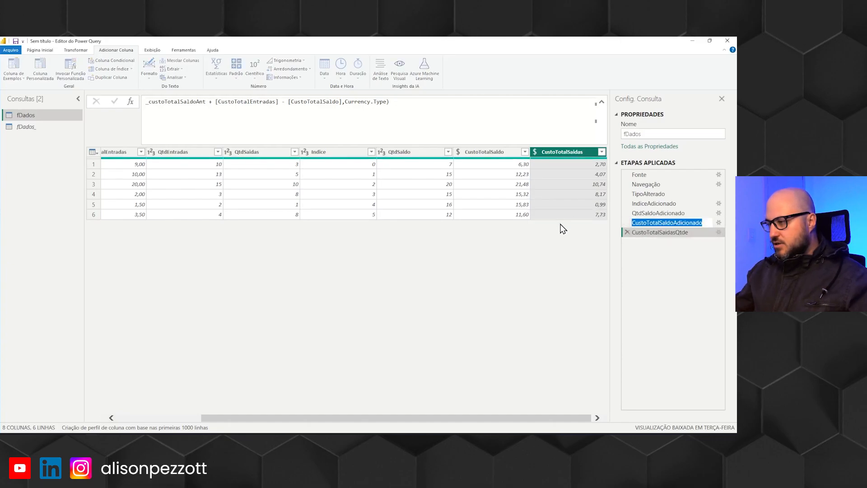
right_click(684, 233)
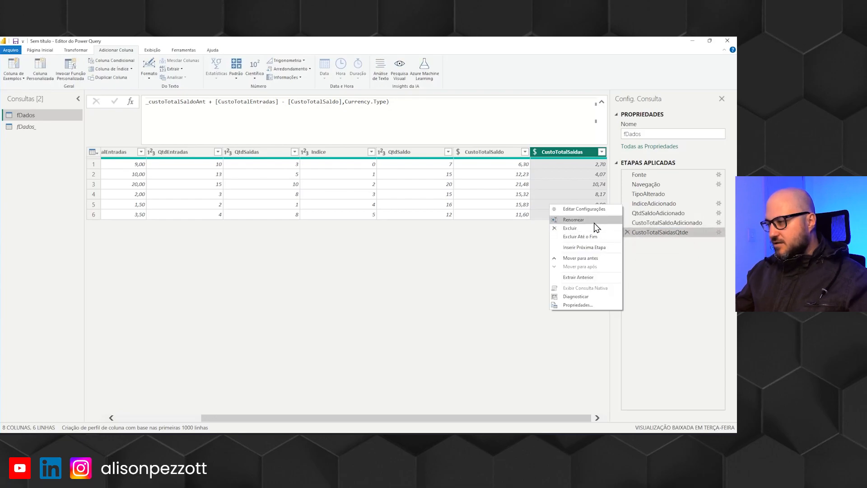
click(595, 221)
drag(676, 232, 695, 234)
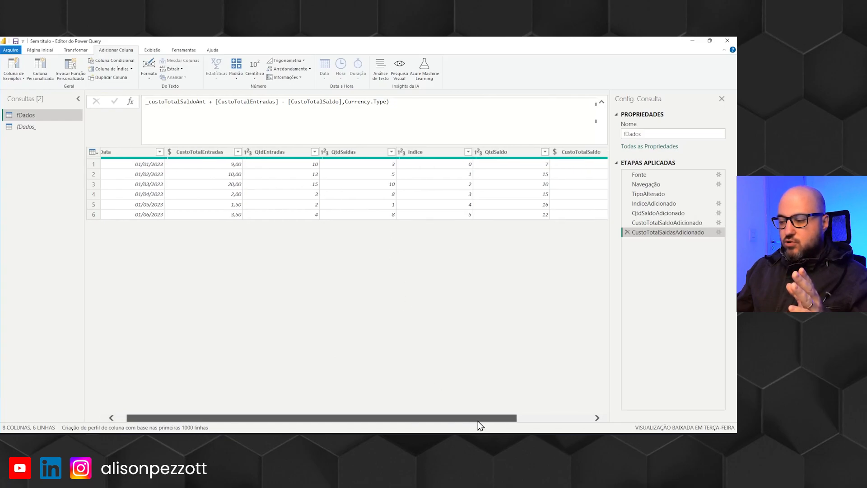
Compare the fDados query's columns with the multi-product data in the fDados_ query
mouse_move(478, 421)
mouse_down()
mouse_move(555, 422)
mouse_move(469, 422)
mouse_up()
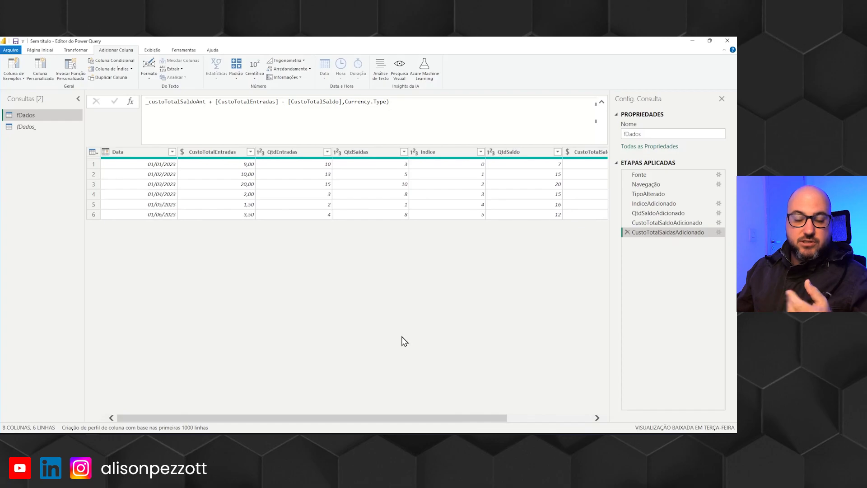
click(47, 127)
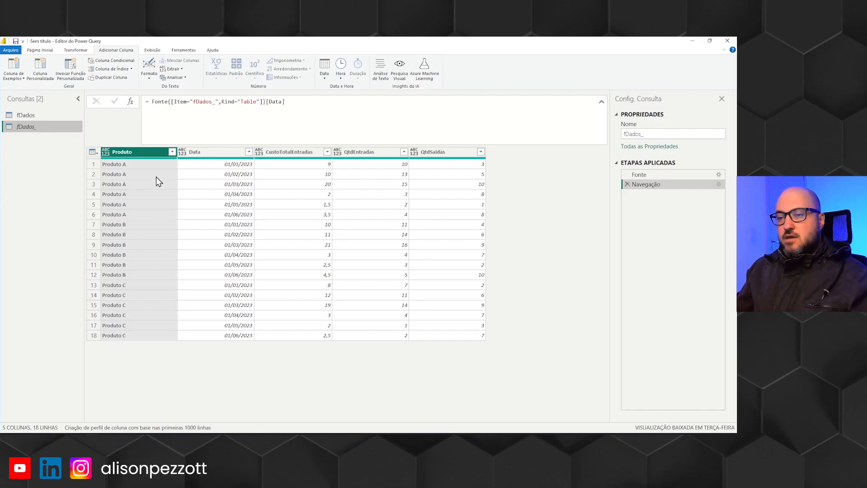
click(51, 116)
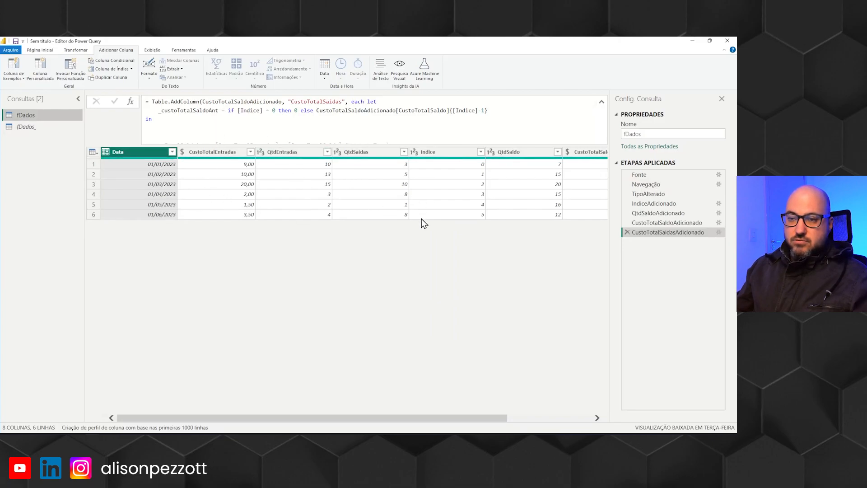
click(36, 130)
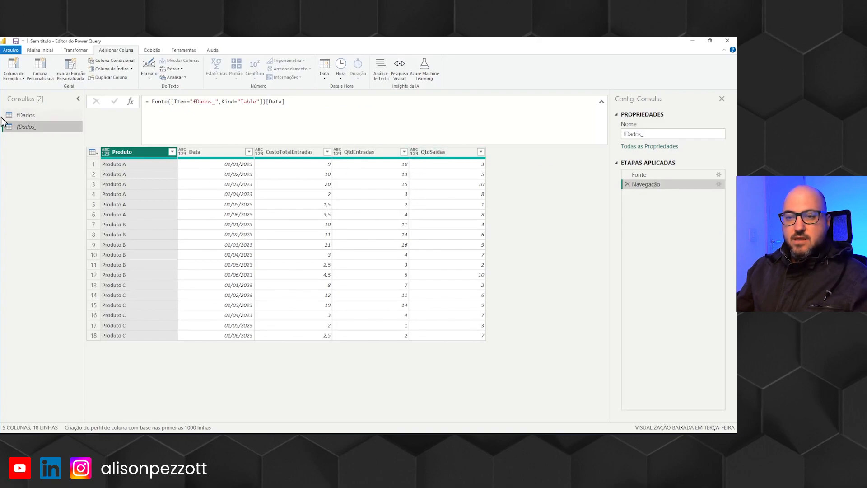
click(26, 115)
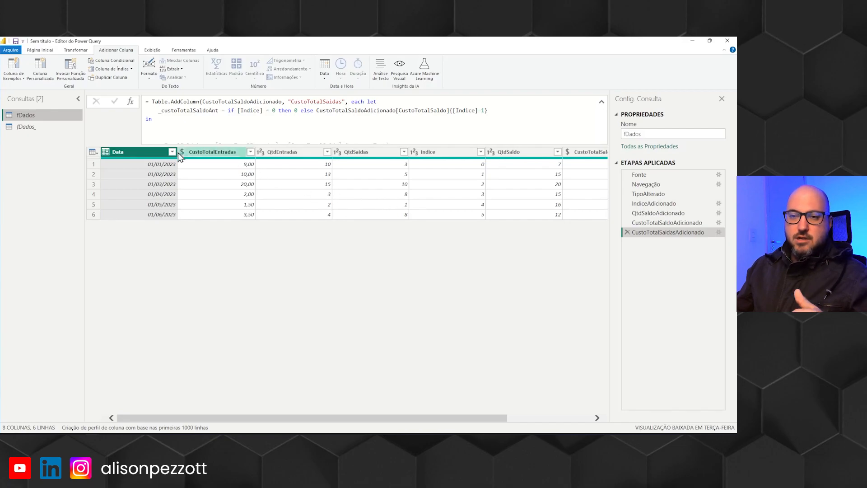
Group the fDados_ query by Produto, using the Todas as Linhas operation for the new Contagem column
click(57, 129)
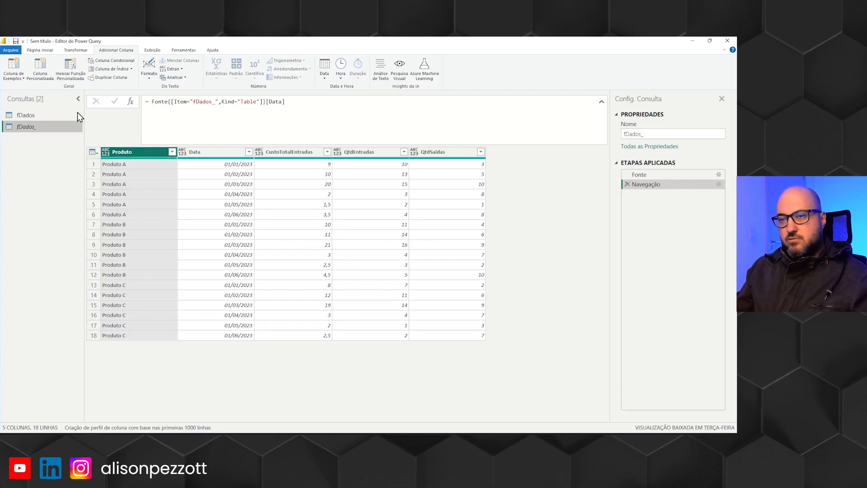
click(47, 50)
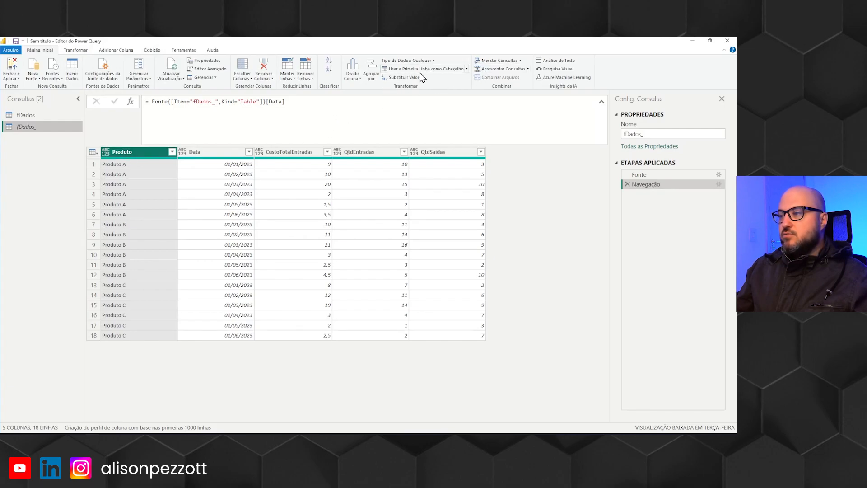
click(371, 72)
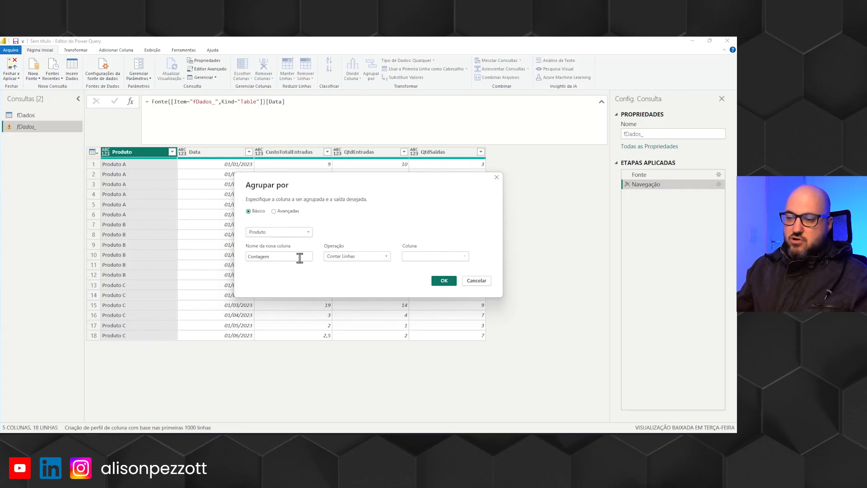
click(370, 259)
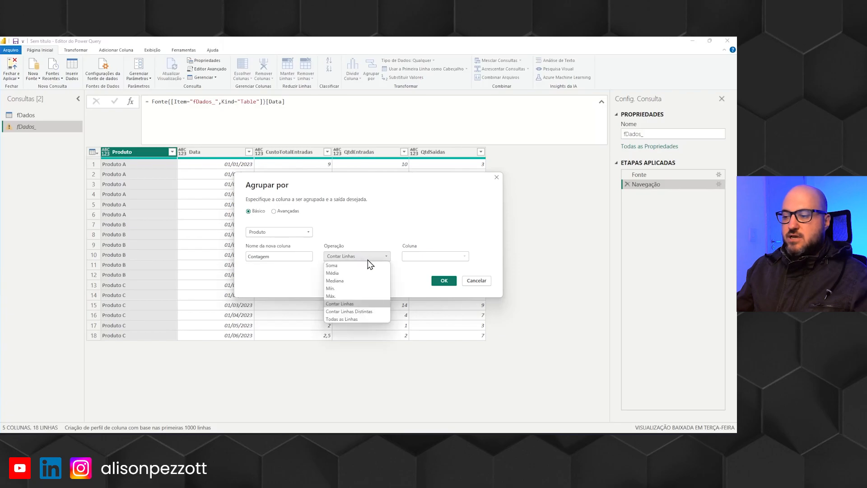
click(357, 318)
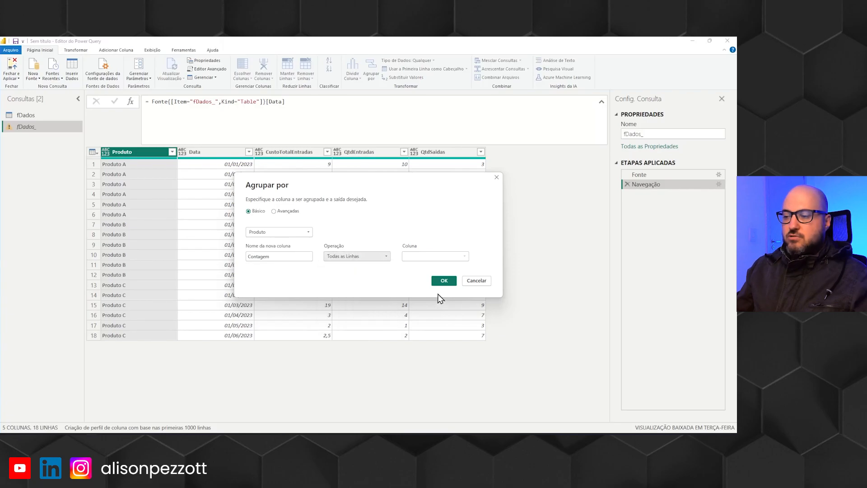
click(445, 281)
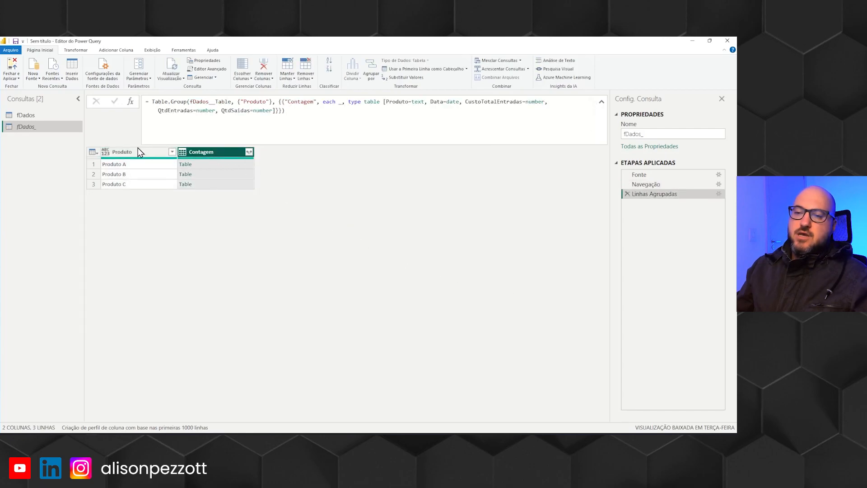
Examine the nested tables of Produto A, Produto B and Produto C in the Contagem column, with the preview pane enlarged
click(223, 166)
drag(401, 367, 381, 252)
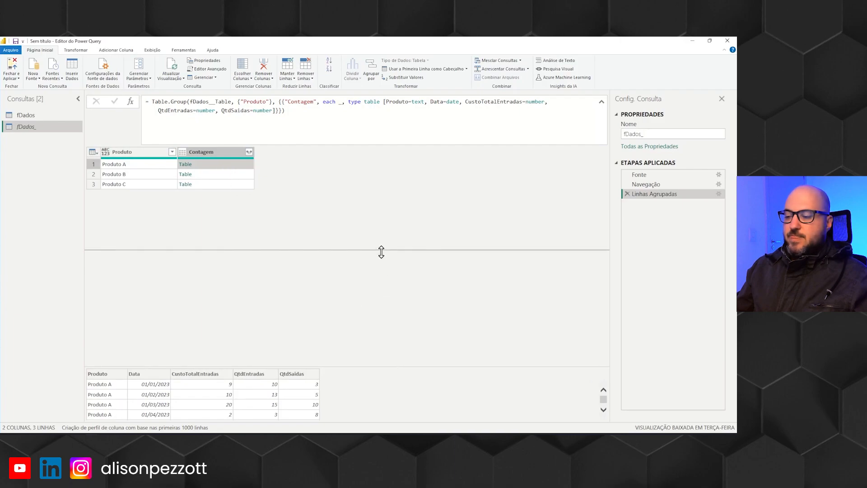
click(223, 175)
click(224, 186)
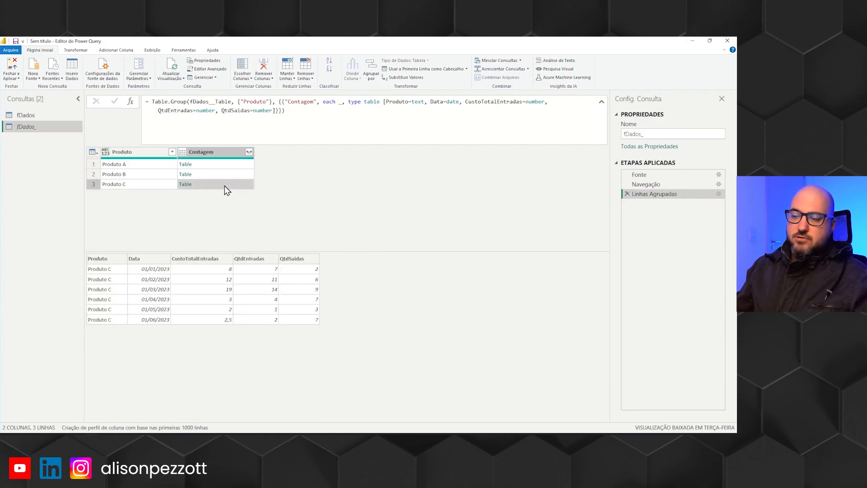
click(224, 175)
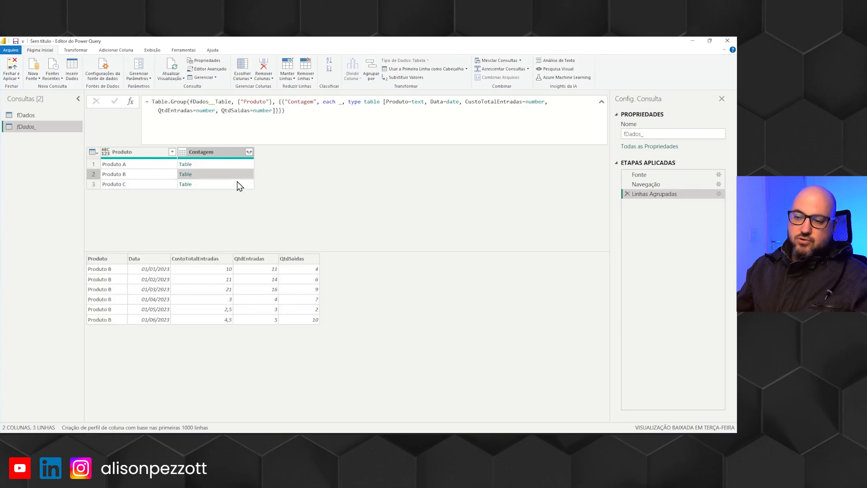
click(239, 166)
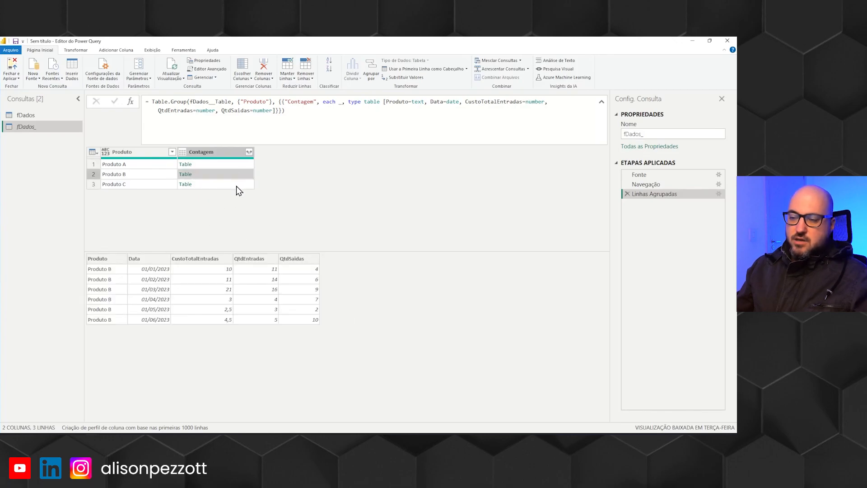
click(237, 176)
click(238, 166)
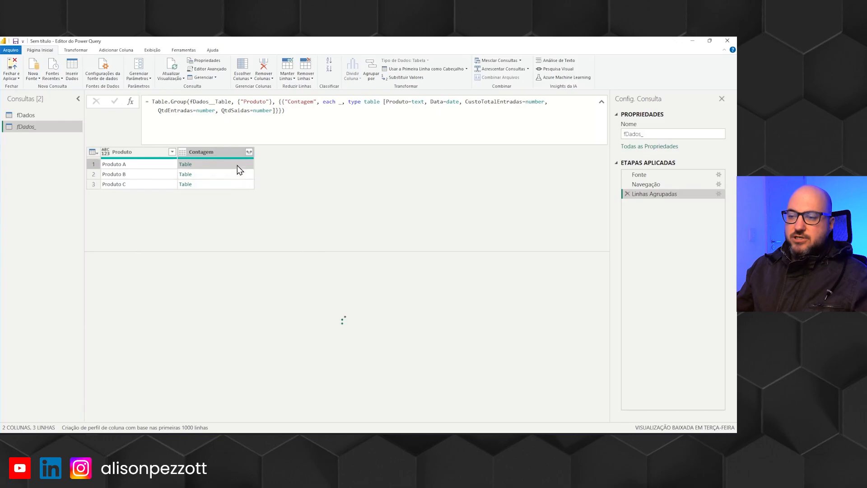
click(236, 175)
click(236, 185)
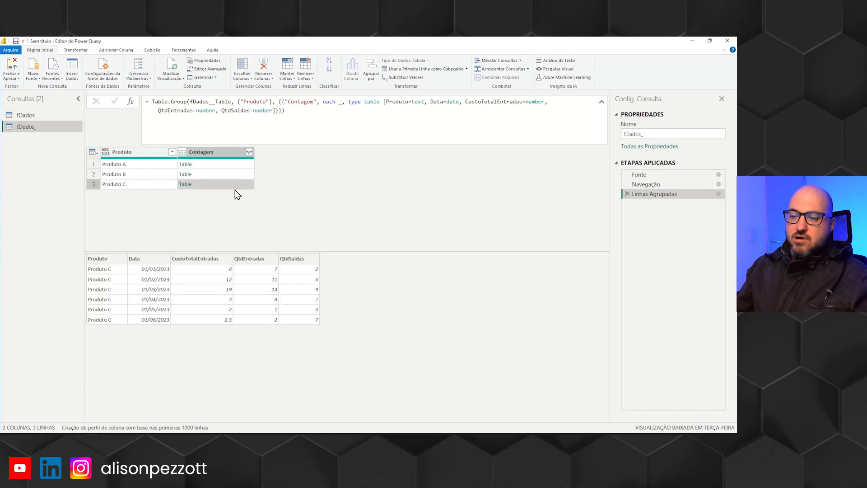
click(246, 165)
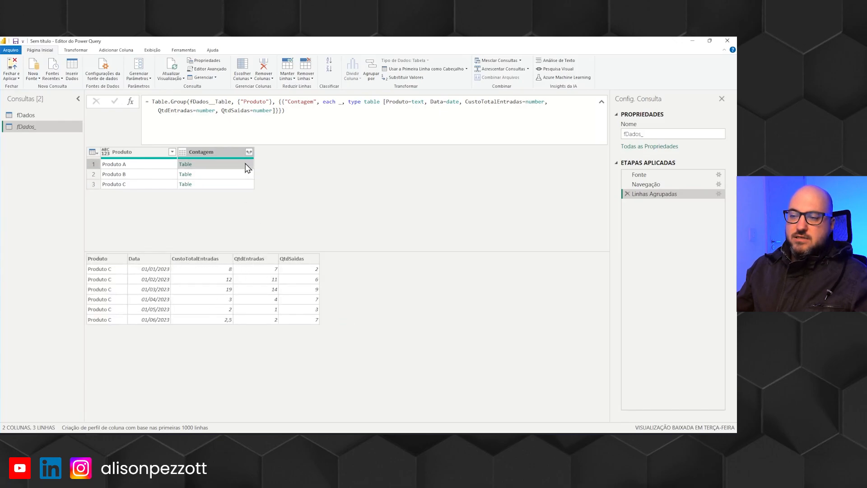
click(225, 152)
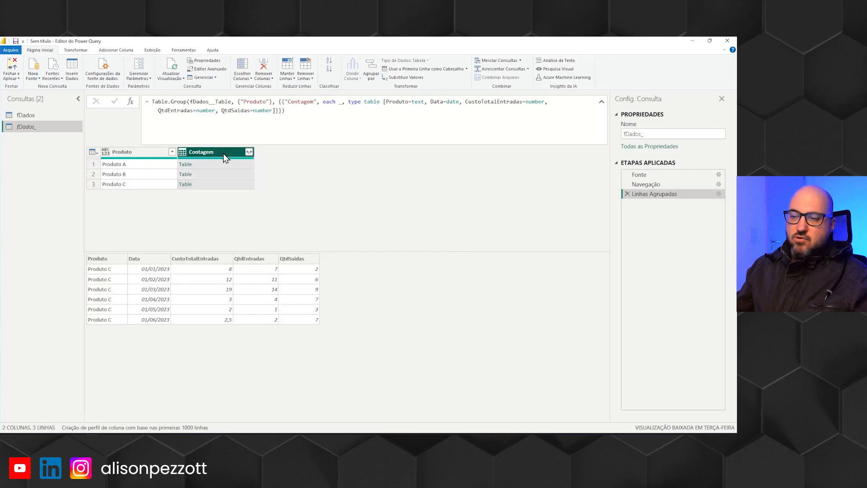
click(231, 166)
click(244, 175)
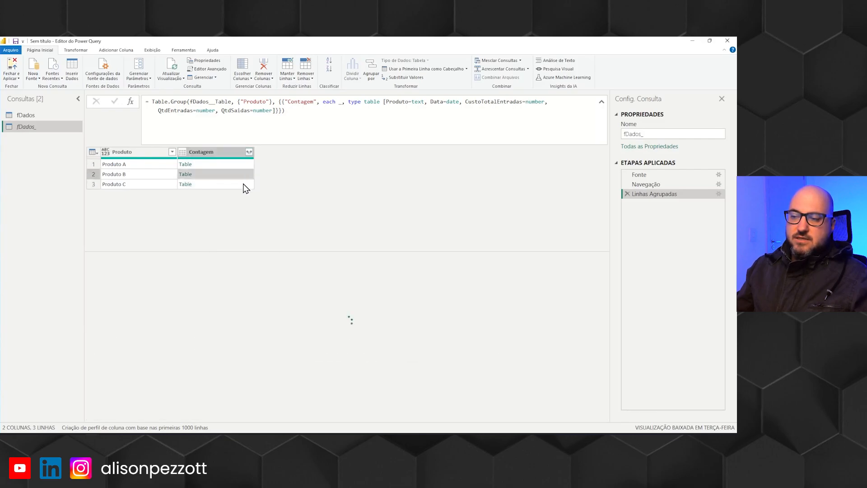
click(242, 187)
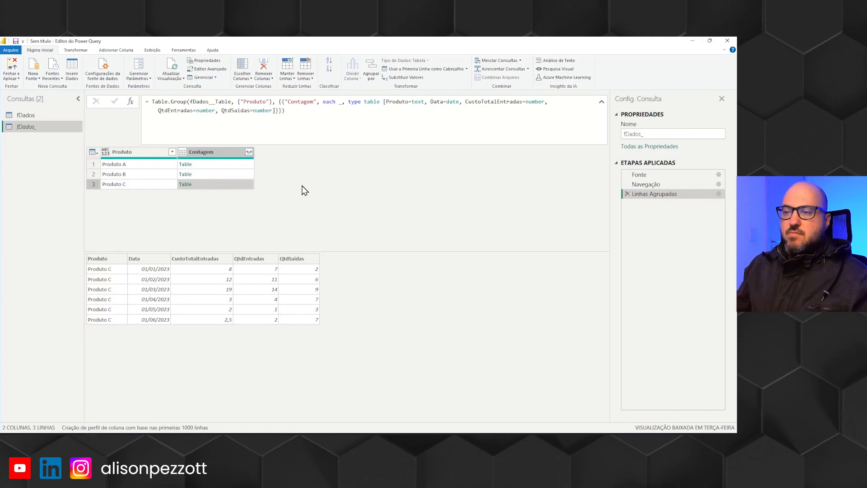
Open the fDados query's code in the Advanced Editor and insert two blank lines above the TipoAlterado step
click(30, 117)
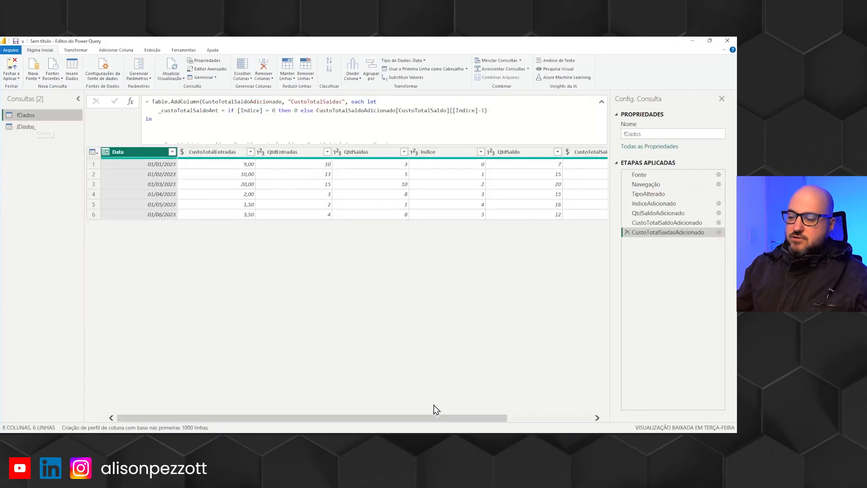
drag(449, 419, 384, 422)
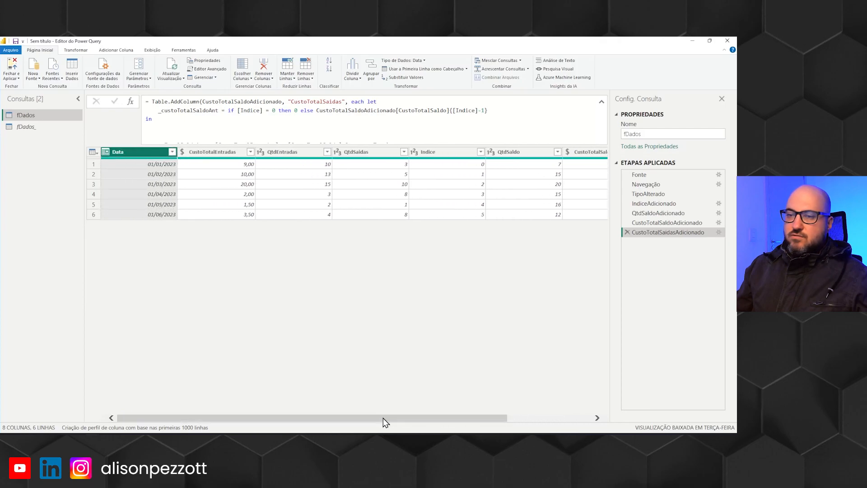
drag(455, 424, 428, 418)
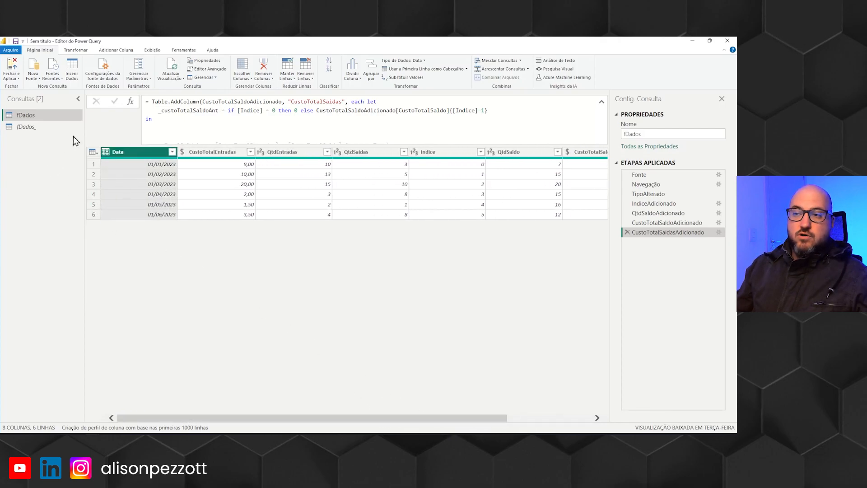
click(210, 71)
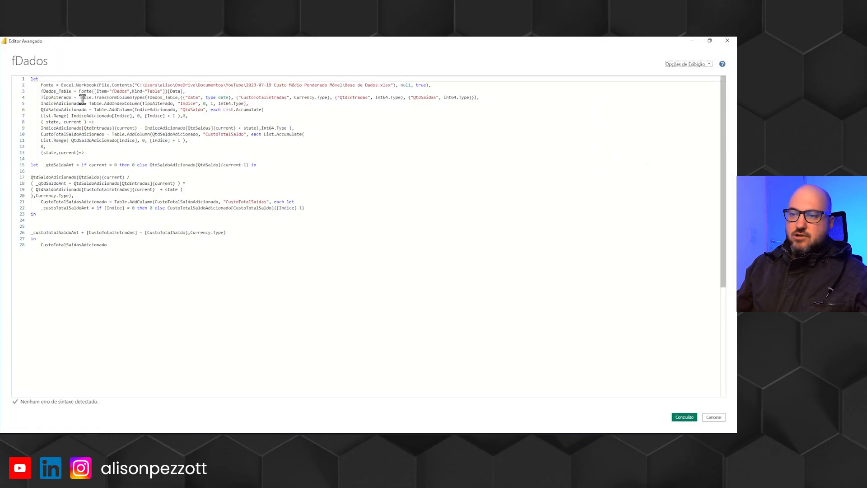
scroll(83, 120, up, 2)
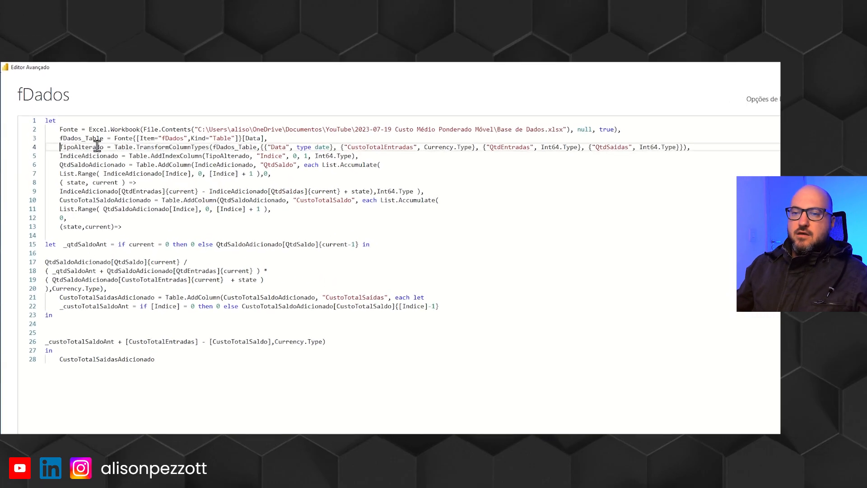
key(Return)
key(Return)
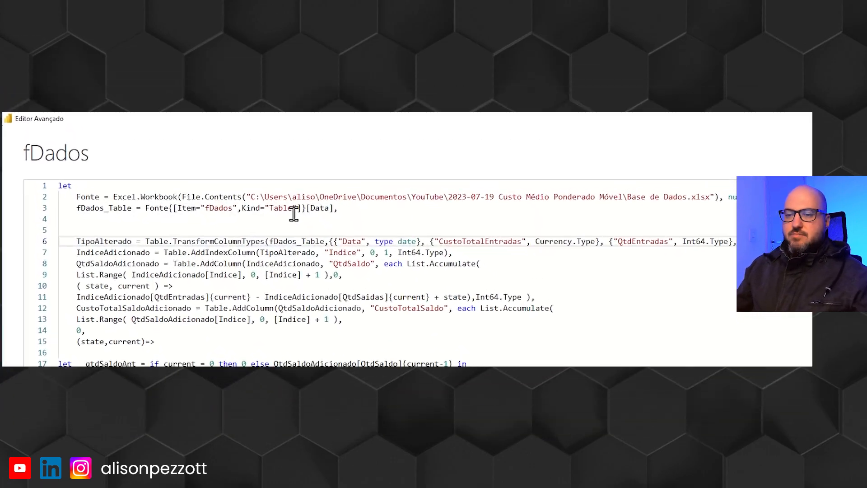
Replace the fDados_Table reference in the TipoAlterado step's Table.TransformColumnTypes call with Tabela
drag(355, 224, 80, 213)
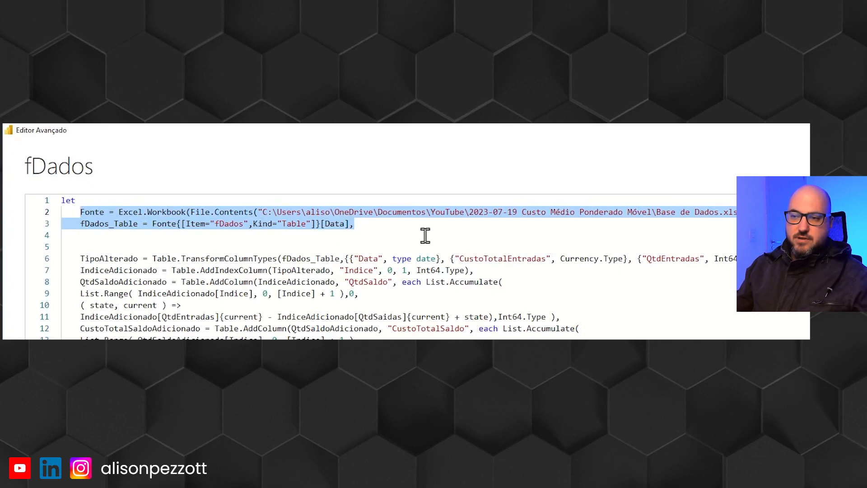
click(127, 235)
drag(81, 224, 138, 225)
drag(282, 259, 342, 258)
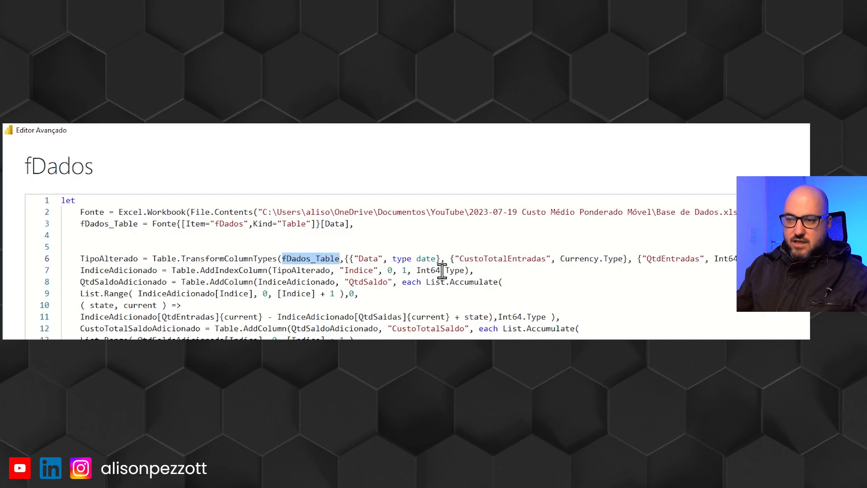
drag(85, 224, 135, 224)
drag(282, 259, 344, 259)
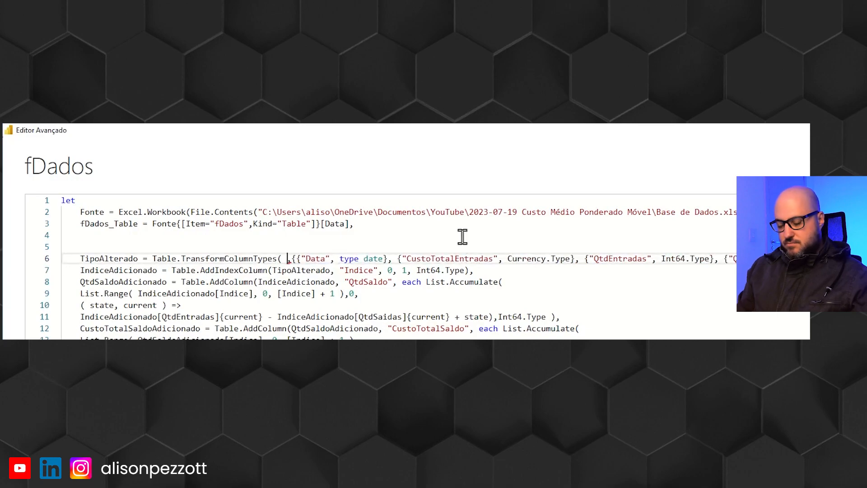
text(Tabela)
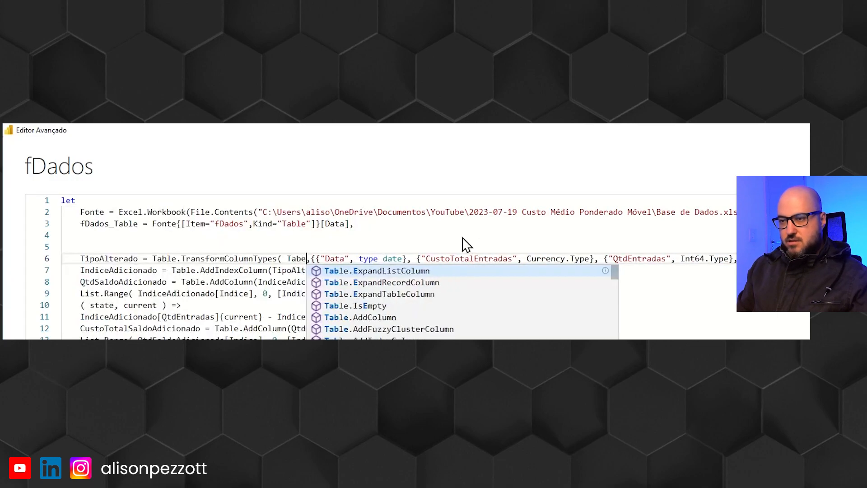
Rename the Tabela reference in the TipoAlterado step to _Tabela, and comment out the Fonte and fDados_Table lines
key(Right)
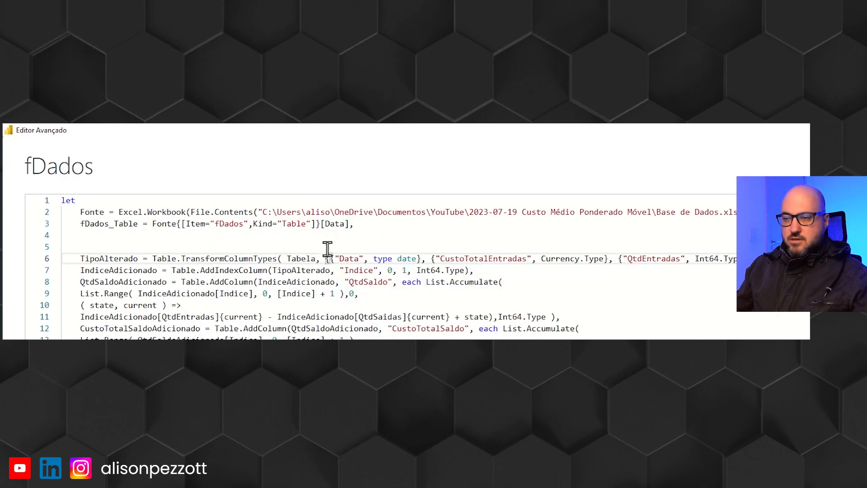
text(_)
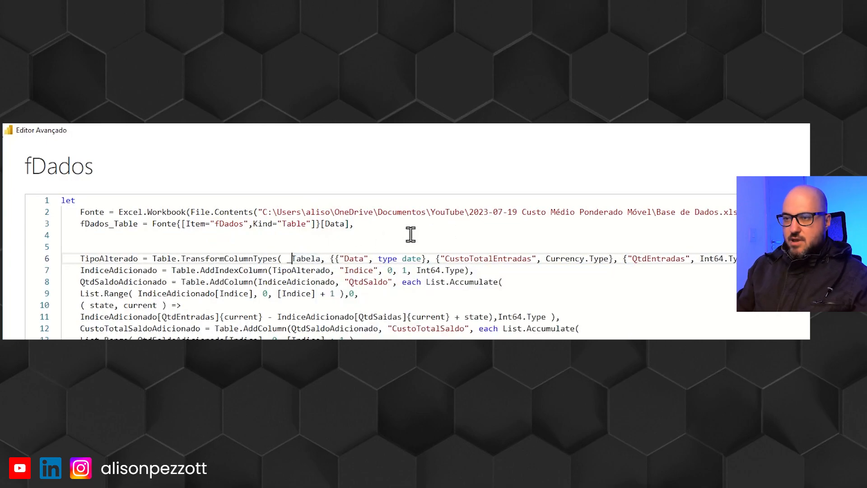
click(380, 225)
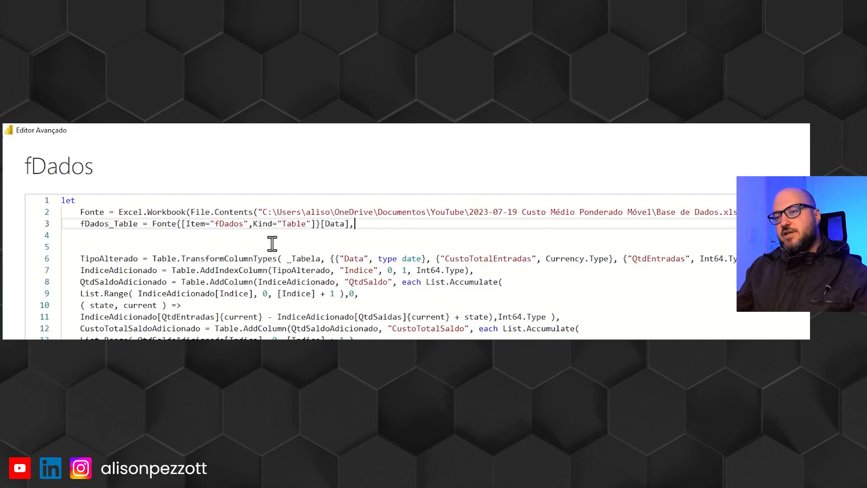
drag(370, 226, 82, 214)
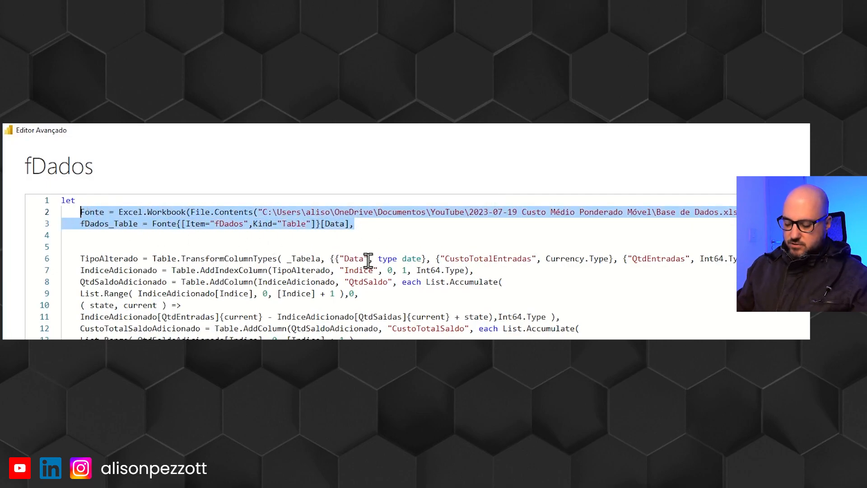
key(ctrl+slash)
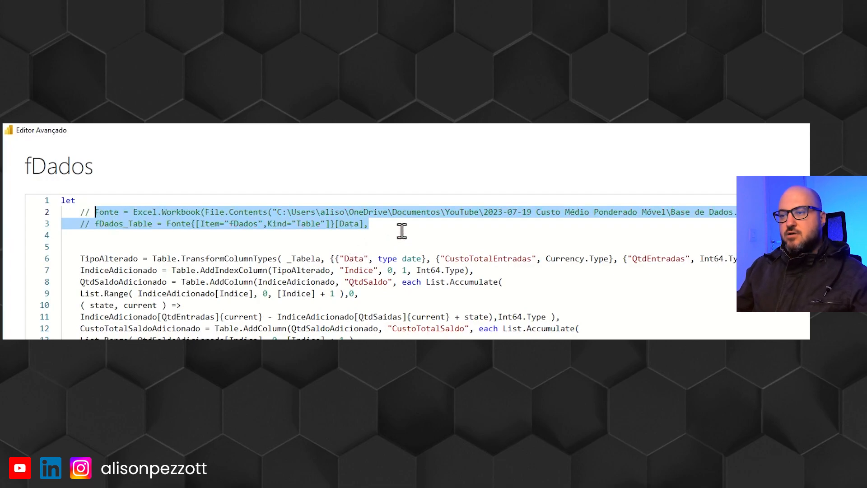
click(484, 224)
Insert two blank lines above let and write the empty function header ()=> on the first line
click(62, 200)
key(Return)
key(Return)
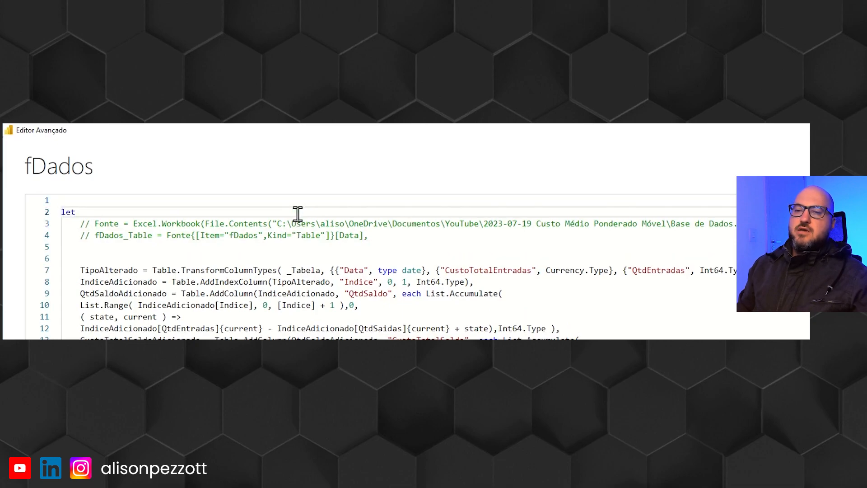
key(Up)
key(Up)
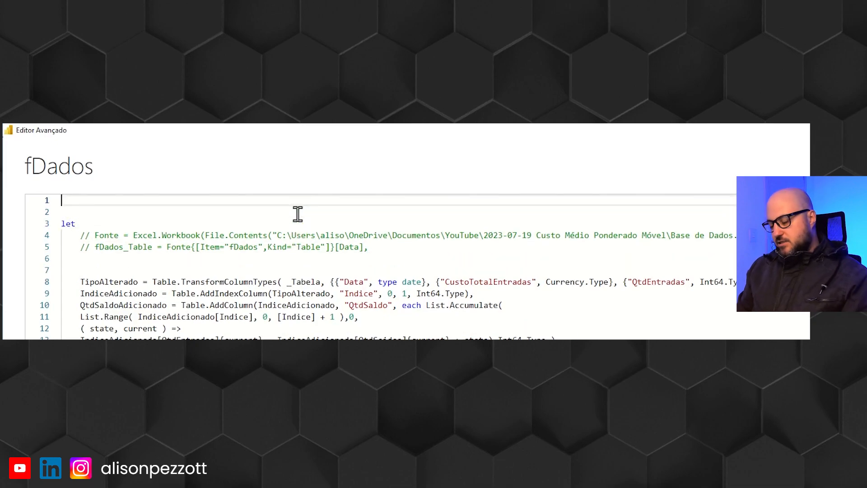
text(()=>)
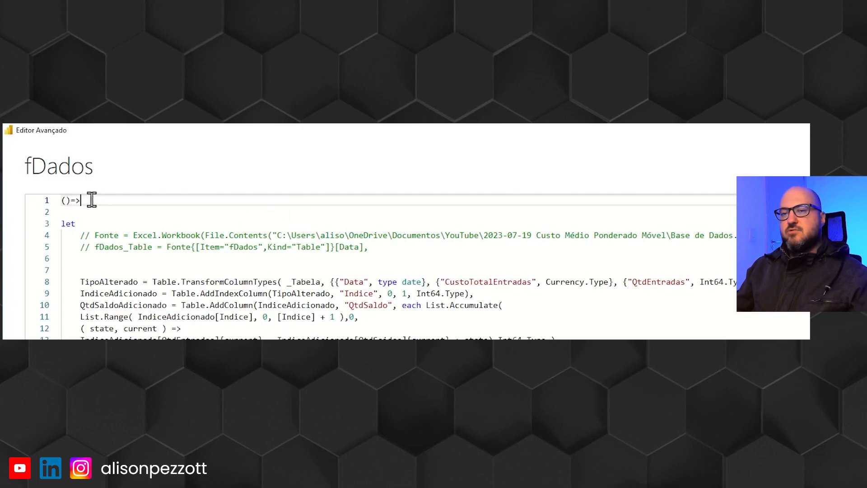
drag(91, 200, 37, 202)
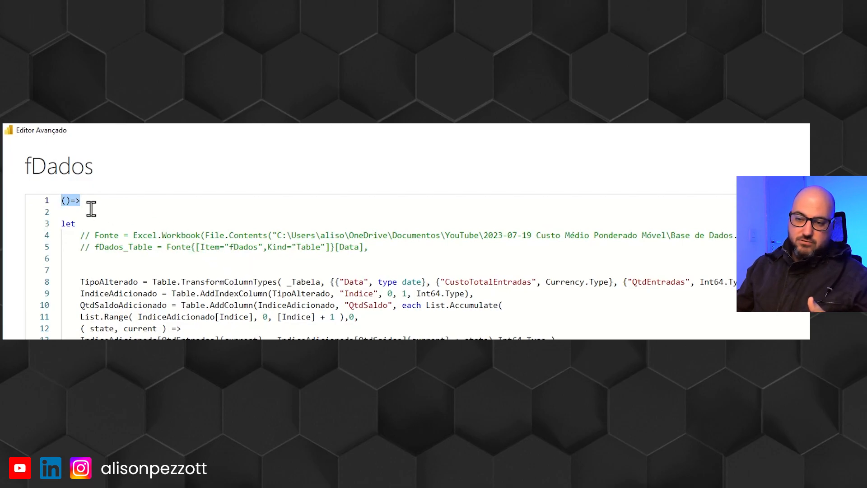
Add the parameter _Tabela as table inside the function header's parentheses
click(66, 204)
click(72, 204)
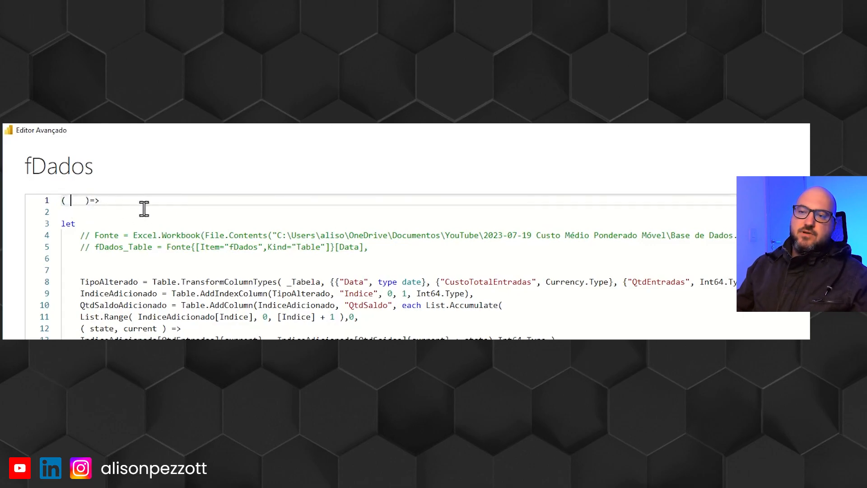
text(_tab)
key(BackSpace)
key(BackSpace)
key(BackSpace)
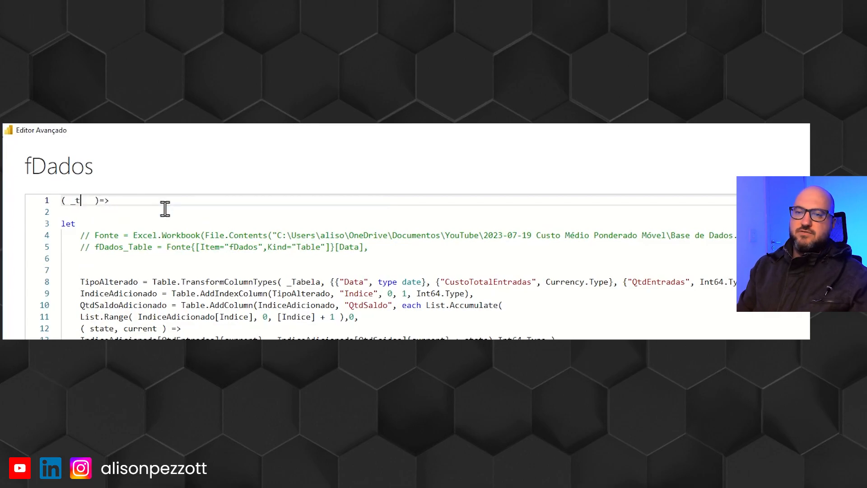
text(Tabela as)
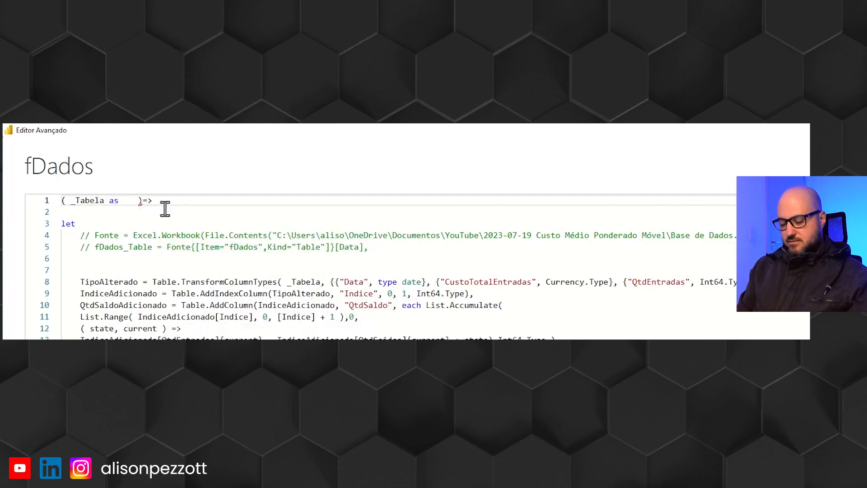
text( table)
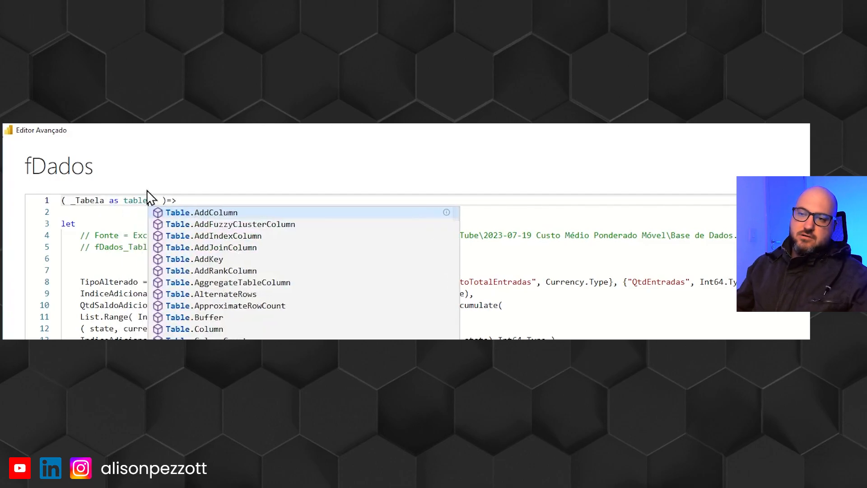
key(Escape)
key(Delete)
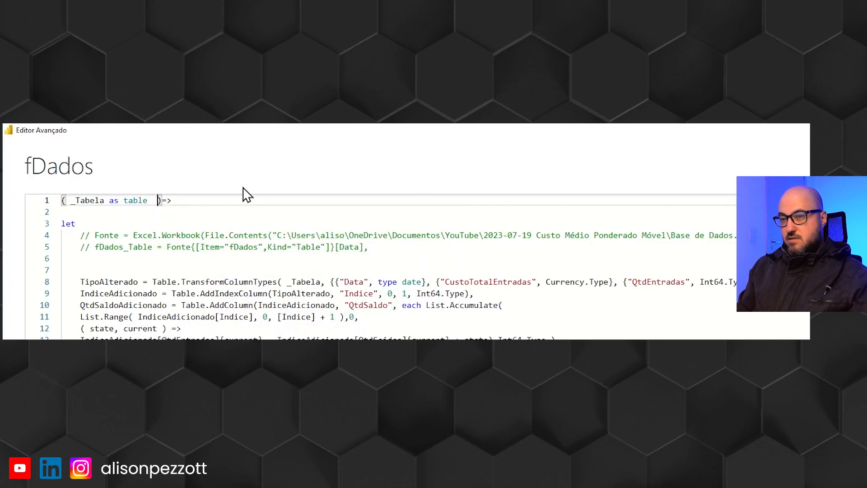
key(Delete)
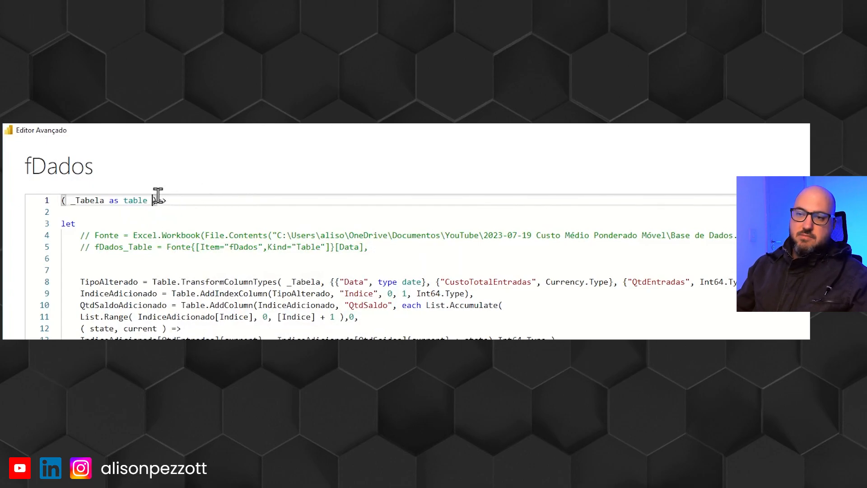
Declare the function's return type as table in the header and apply the edited code to the query
text() )
text(as tab)
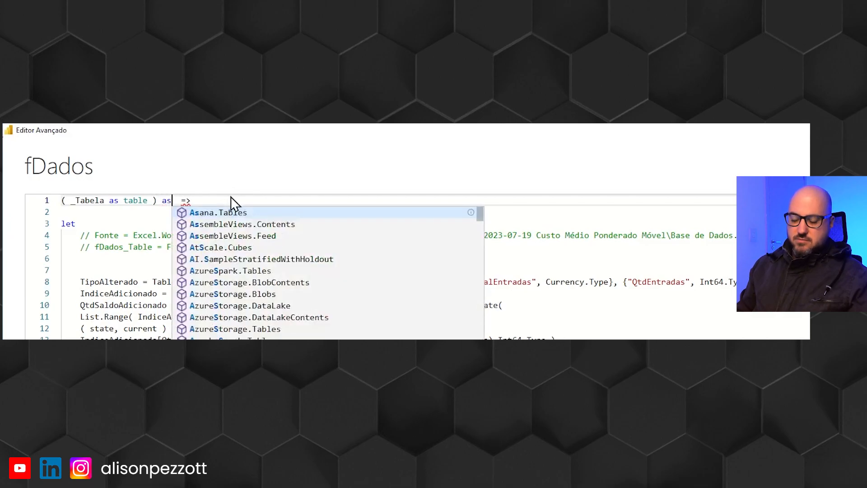
text(le)
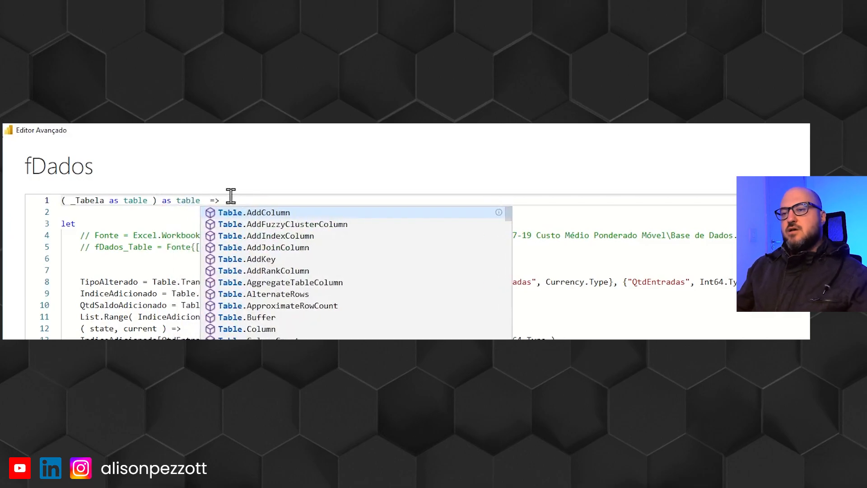
click(235, 201)
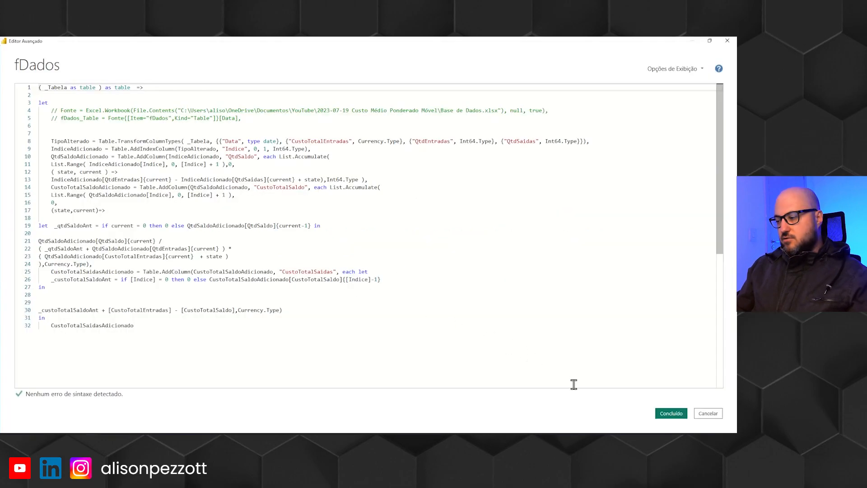
click(669, 412)
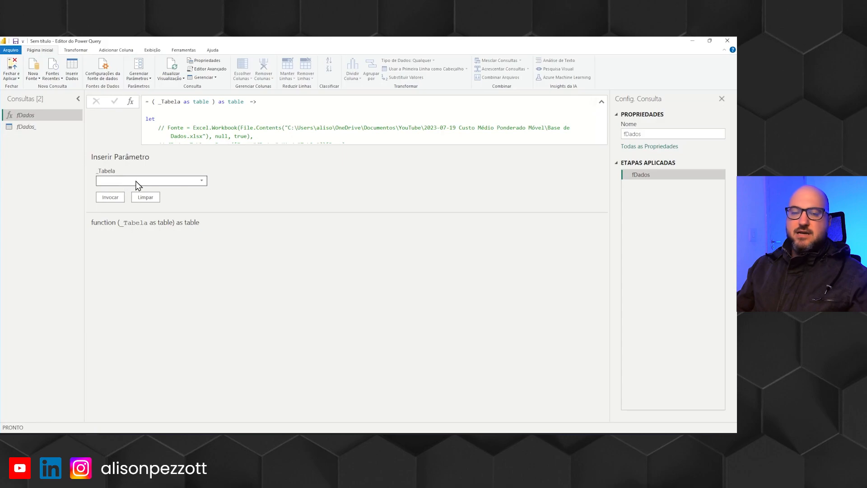
Rename the new function query as fxDados
double_click(632, 133)
text(fx)
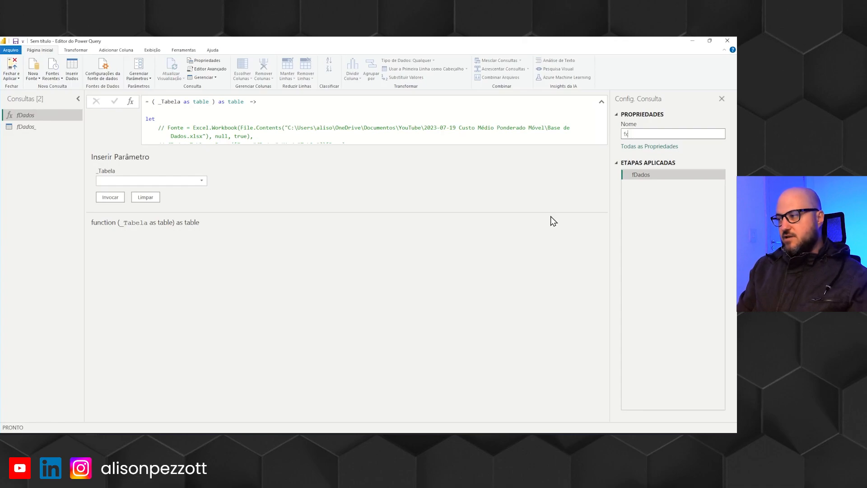
text(Dados)
key(Return)
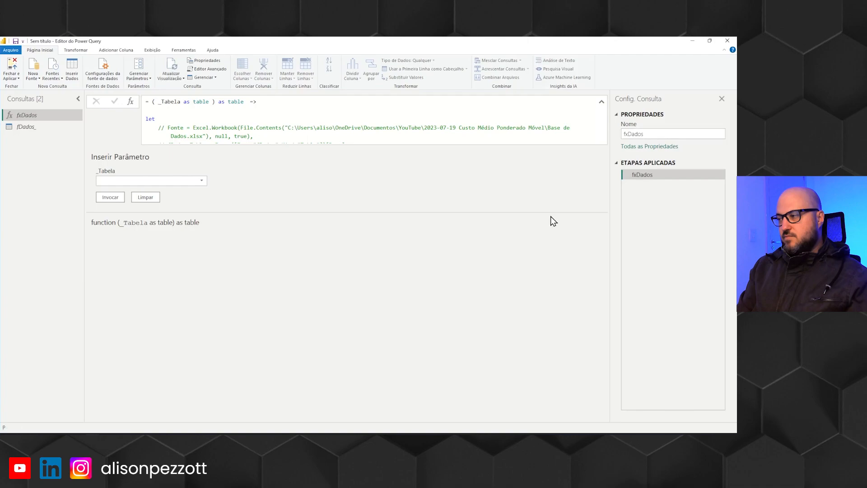
Rename the grouped fDados_ query as fDados
click(53, 131)
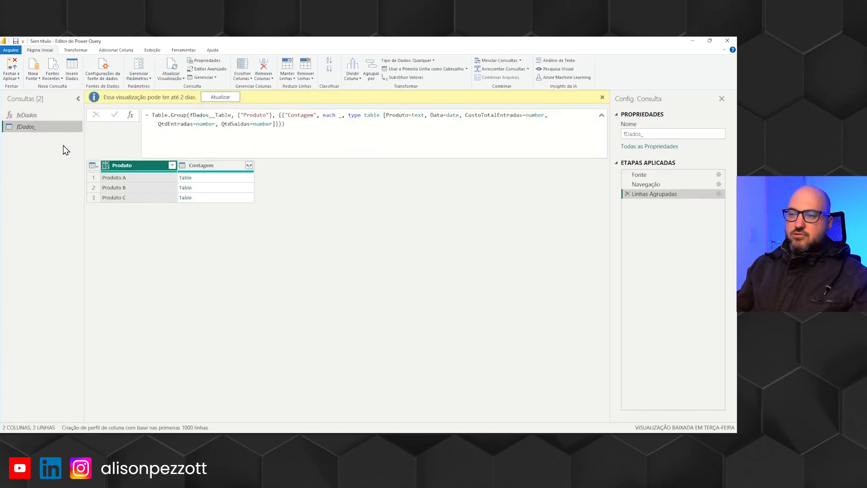
click(684, 134)
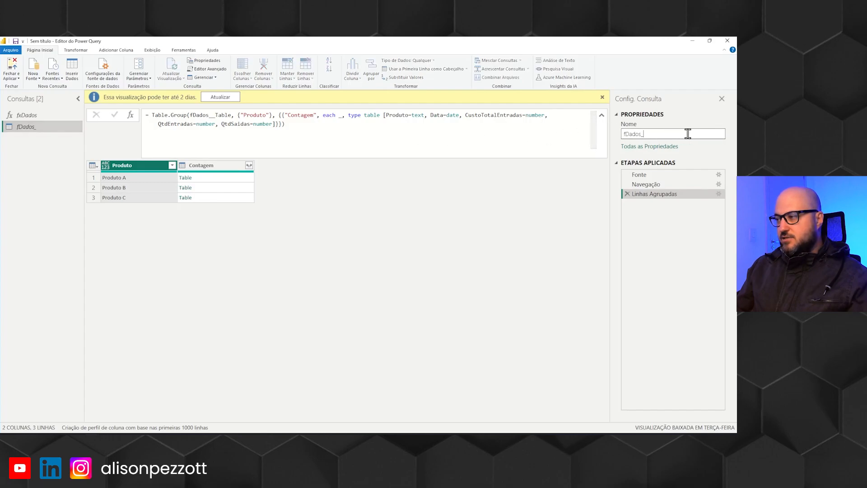
key(BackSpace)
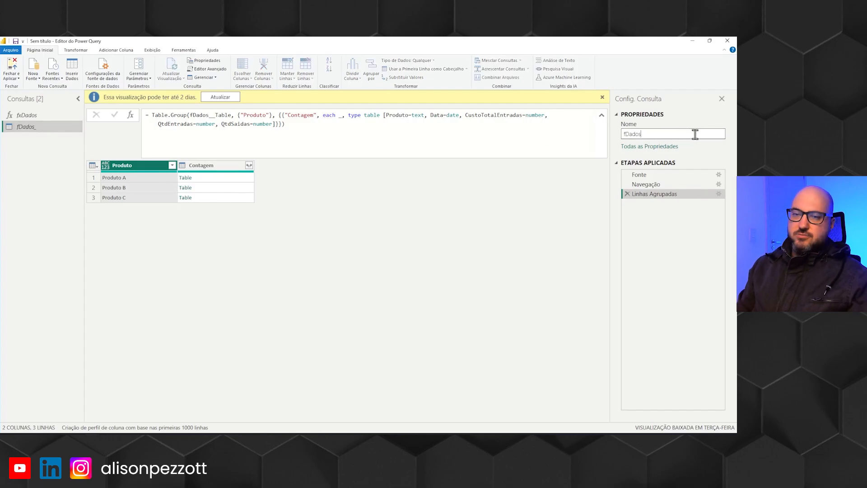
key(Return)
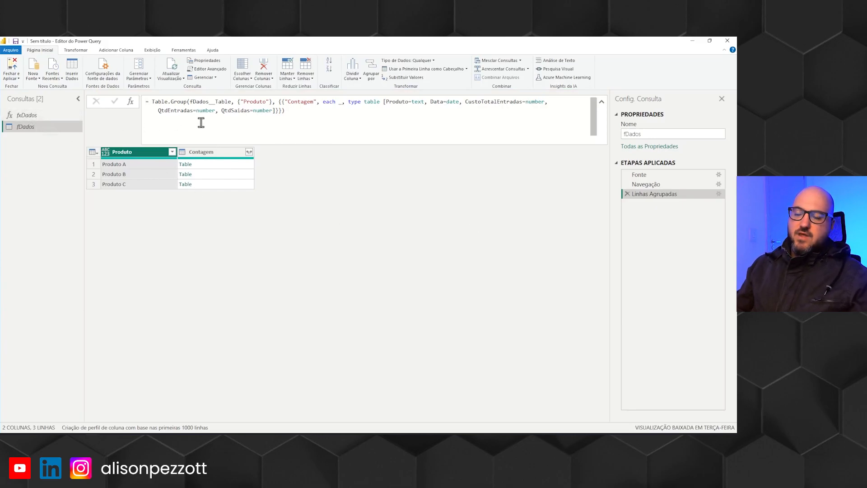
Invoke the custom function fxDados in a new fxDados column of the fDados query, passing the Contagem column as _Tabela
click(119, 50)
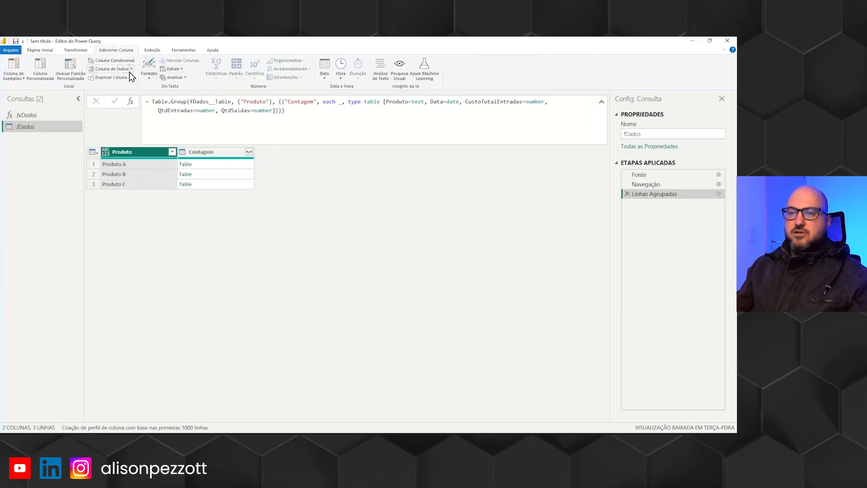
click(69, 73)
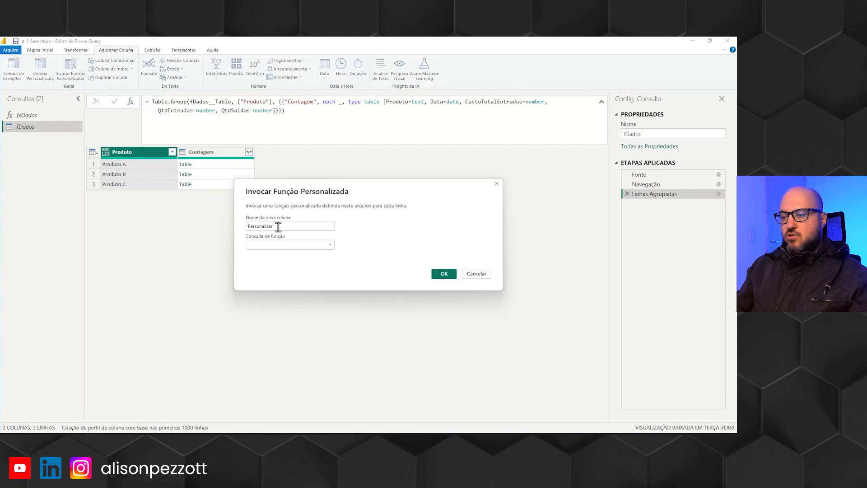
click(329, 245)
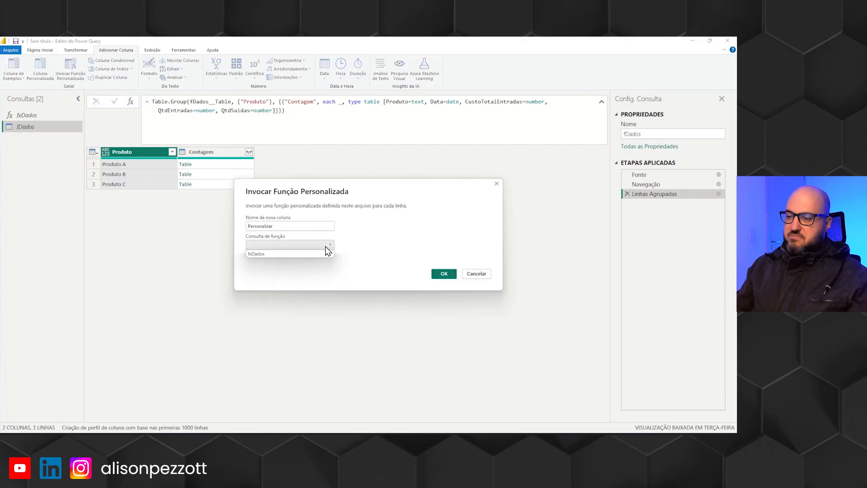
click(266, 254)
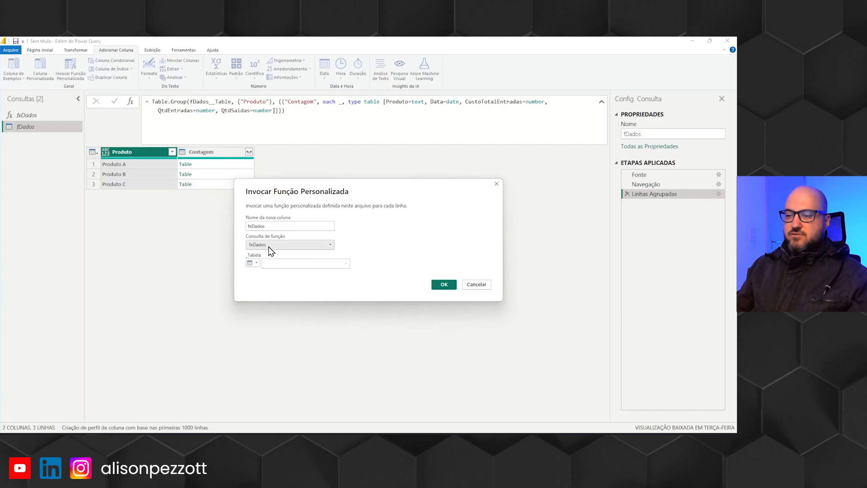
click(255, 264)
click(256, 281)
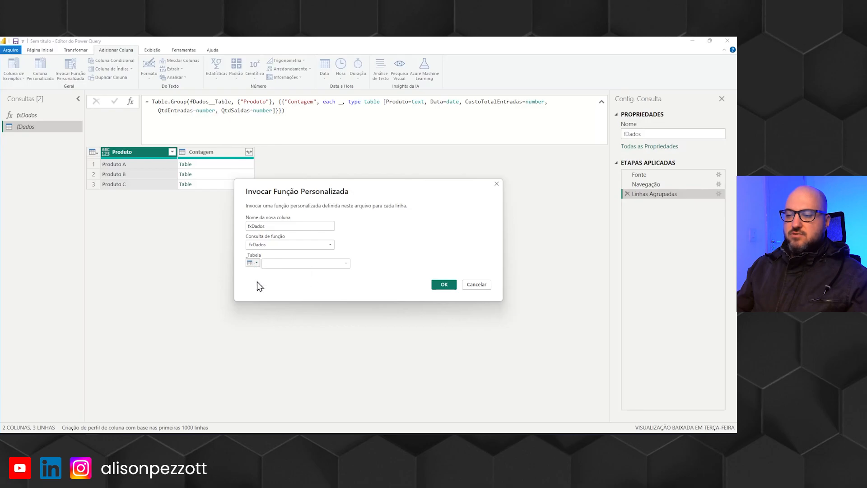
click(344, 267)
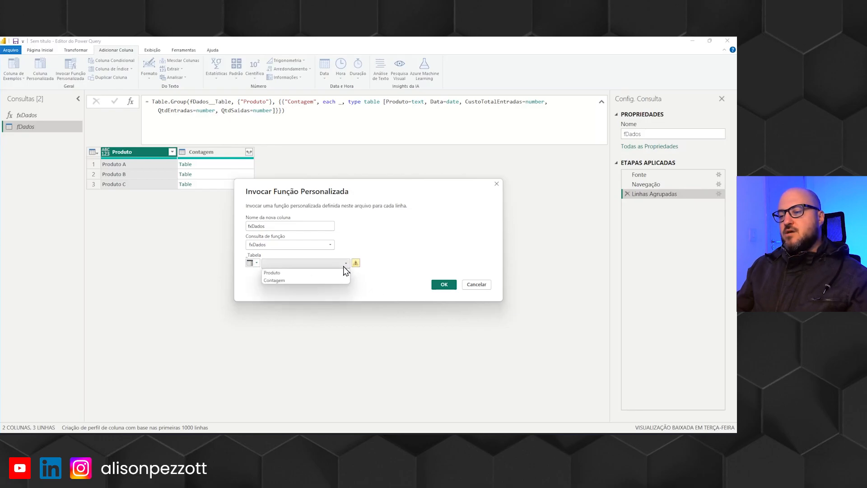
click(306, 285)
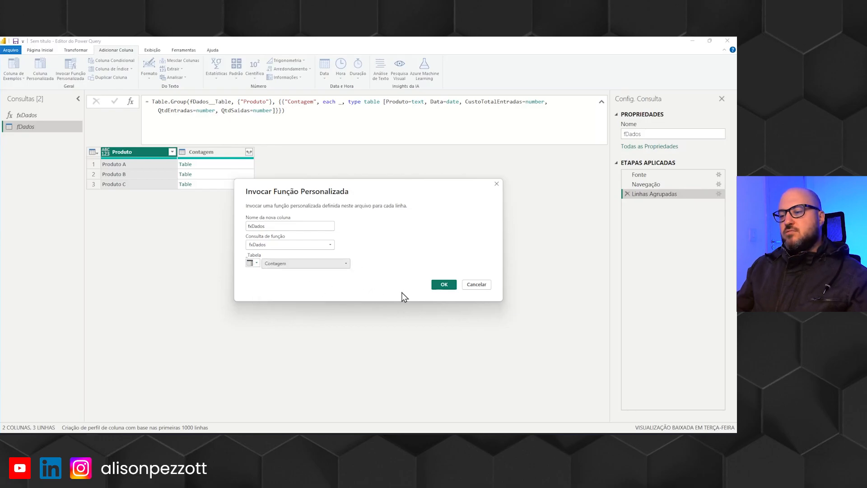
click(445, 284)
Examine the nested tables of Produto A, Produto B and Produto C in the fxDados column
click(311, 165)
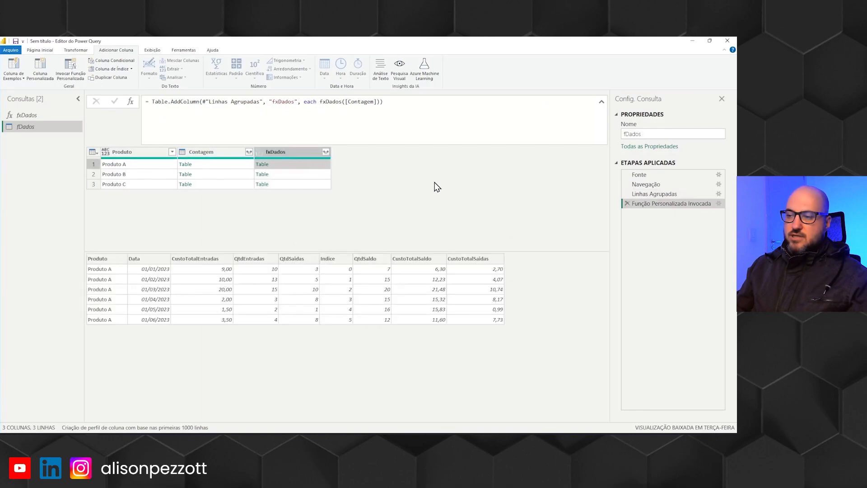
click(319, 174)
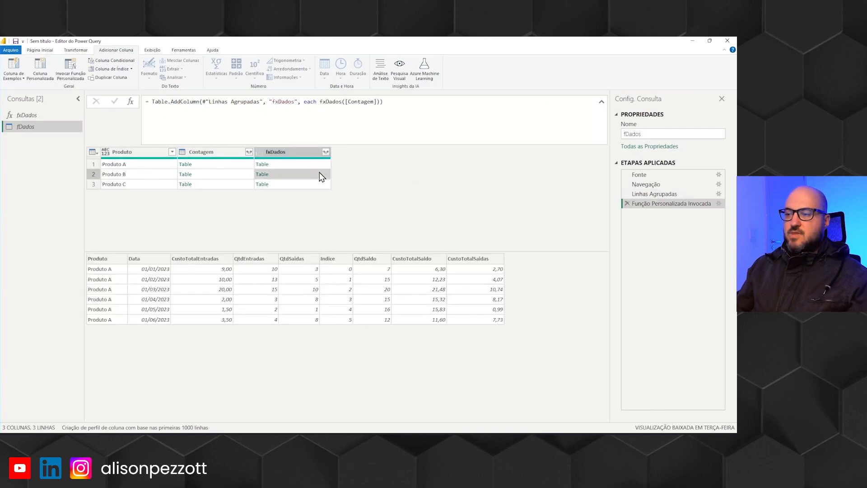
click(323, 185)
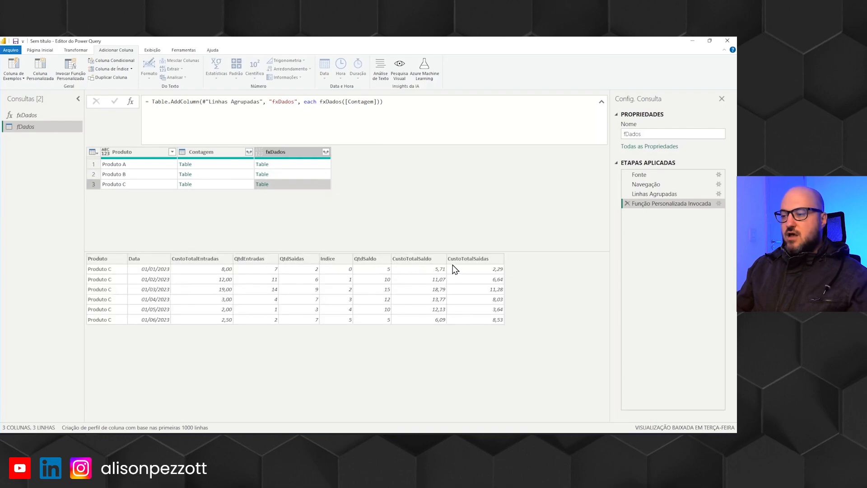
Compare the calculated balance and cost columns between the three products' nested tables in the fxDados column
click(313, 178)
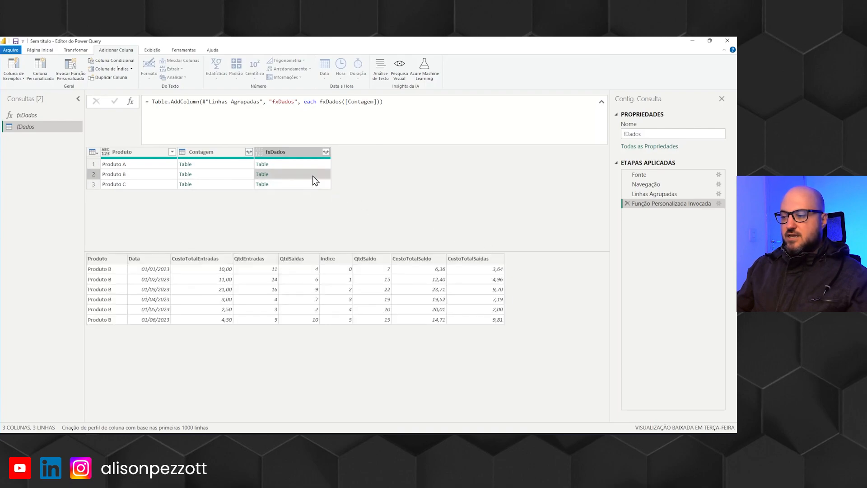
click(312, 167)
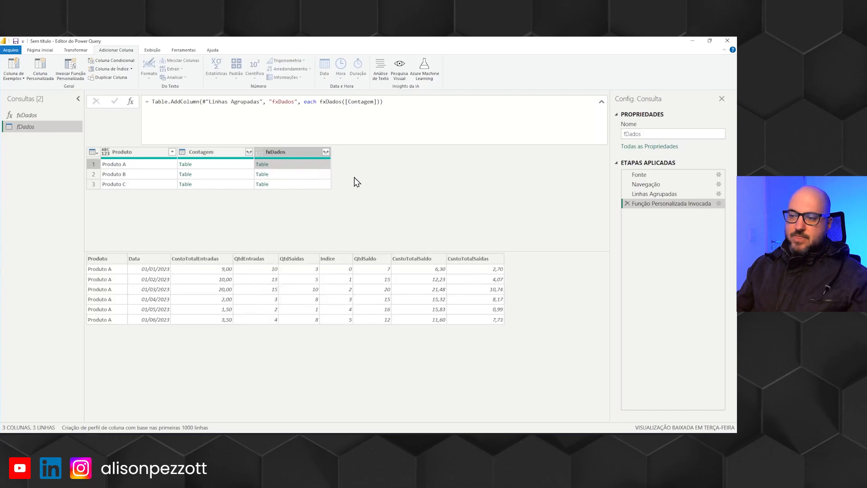
click(327, 177)
click(325, 185)
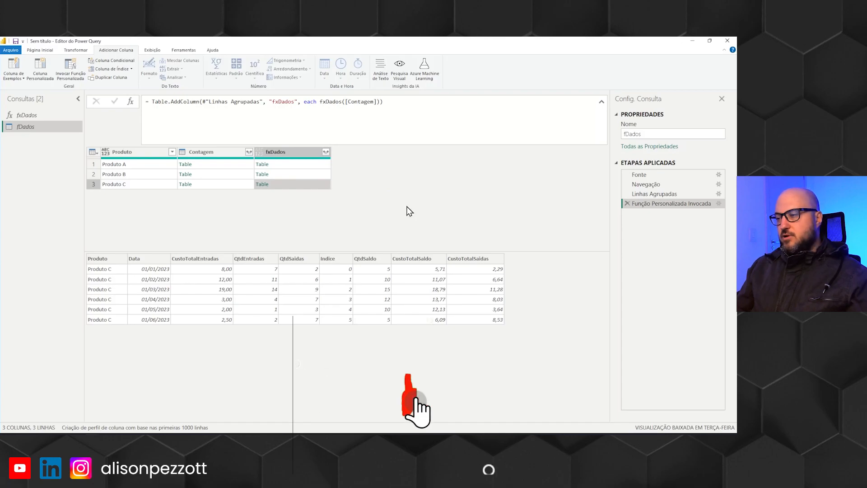
Wrap the fxDados Table.AddColumn formula in Table.SelectColumns so that only the "fxDados" column is kept
click(286, 152)
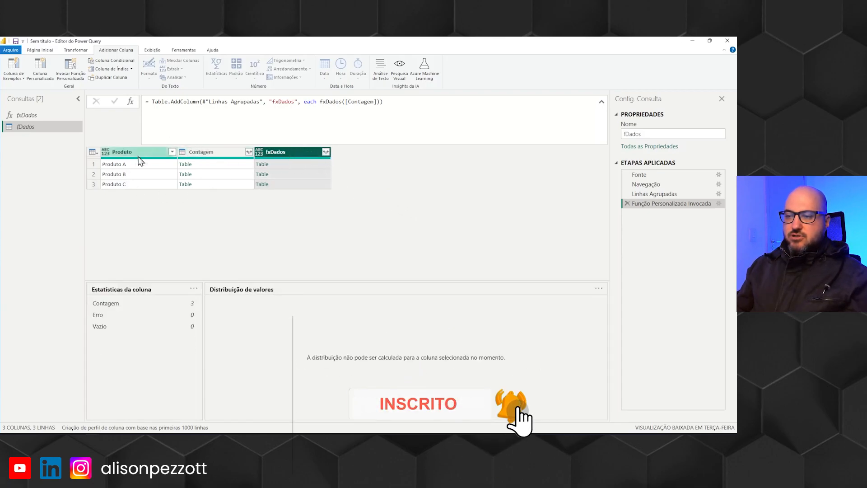
click(152, 101)
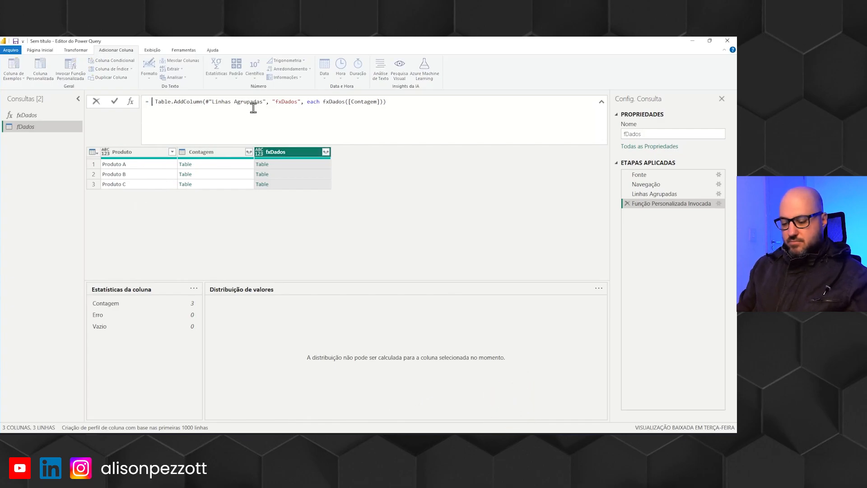
text(Table)
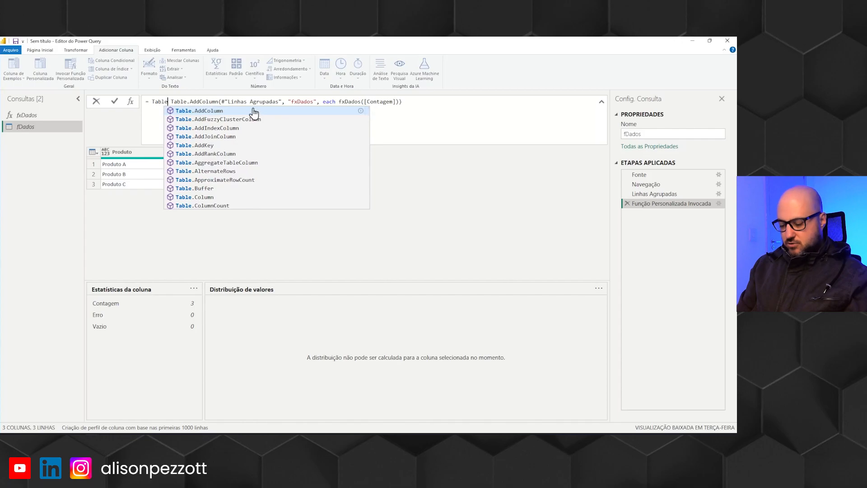
text(.Selec)
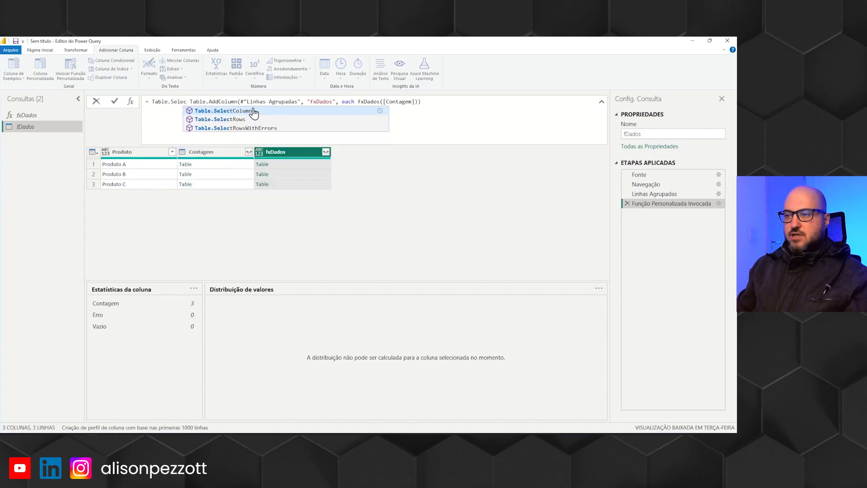
click(254, 113)
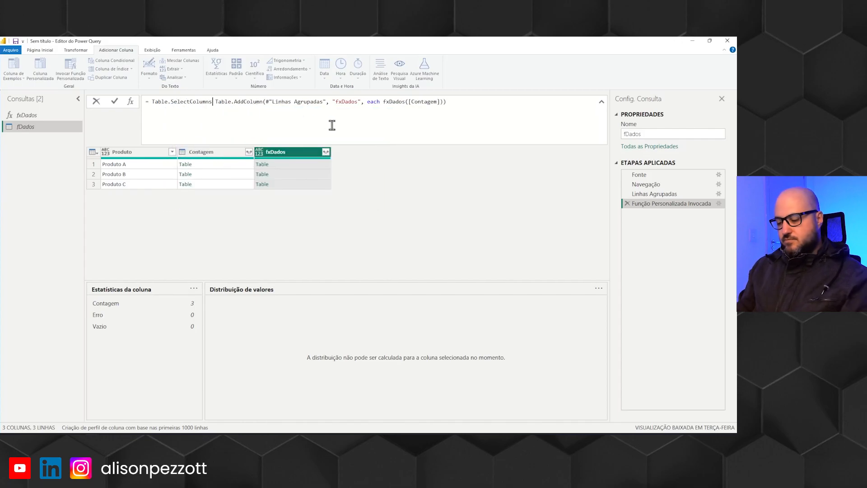
text(()
key(Delete)
click(473, 103)
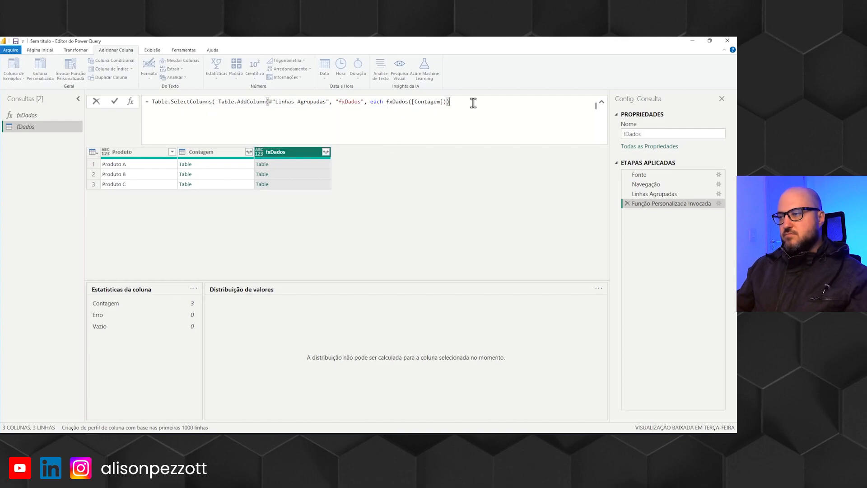
text(, )
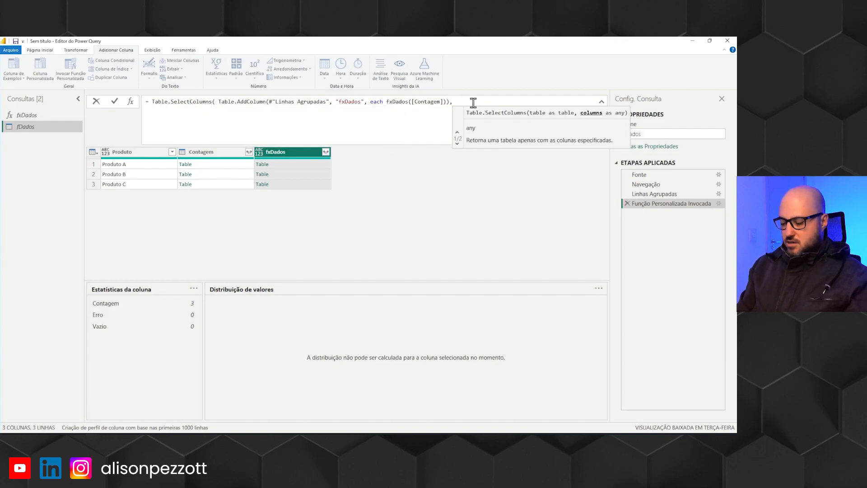
text("fxDados)
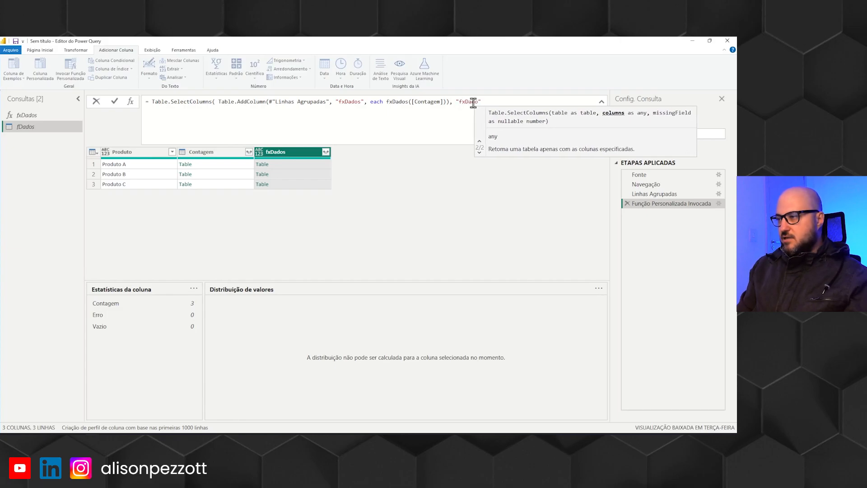
text(", )
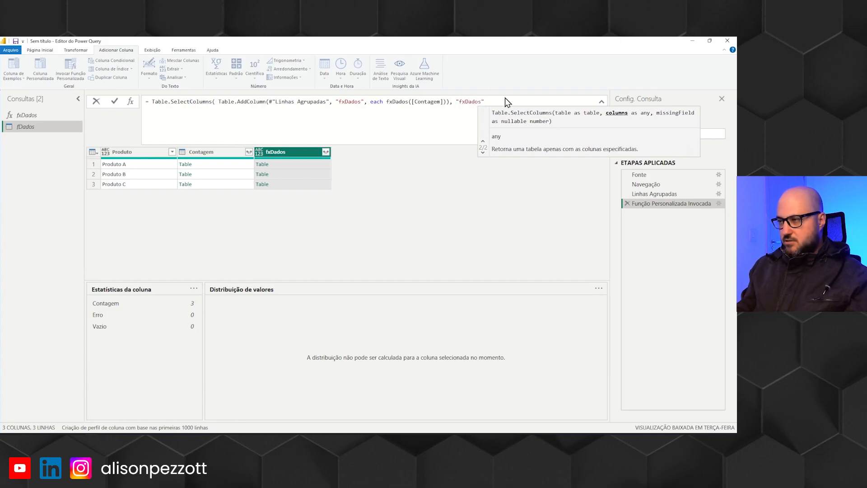
text( ))
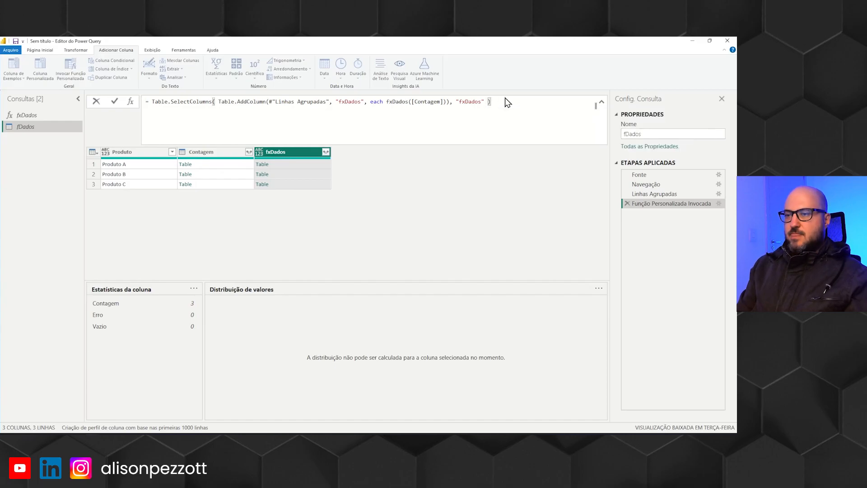
key(Return)
click(157, 174)
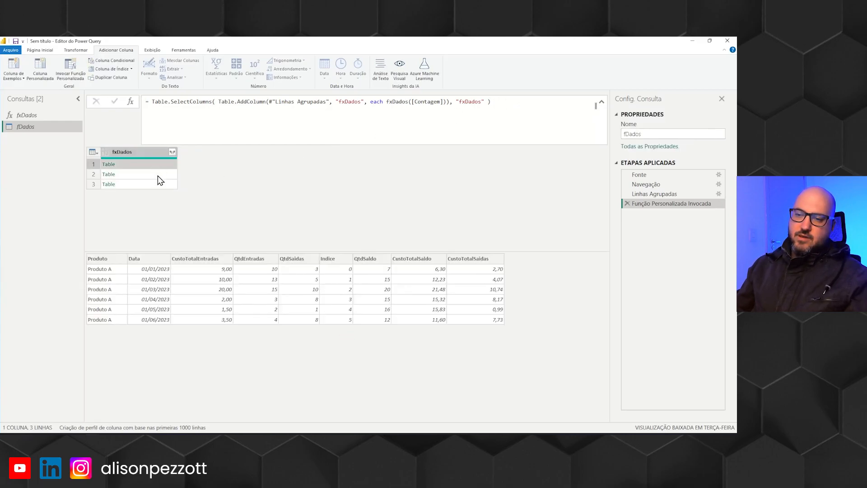
Expand the fxDados column into all its fields except Indice, without the original column name as prefix
click(172, 153)
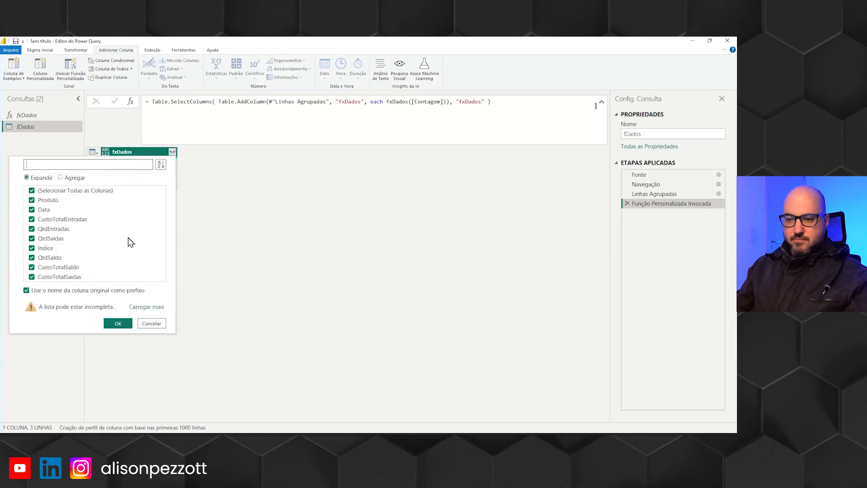
click(27, 290)
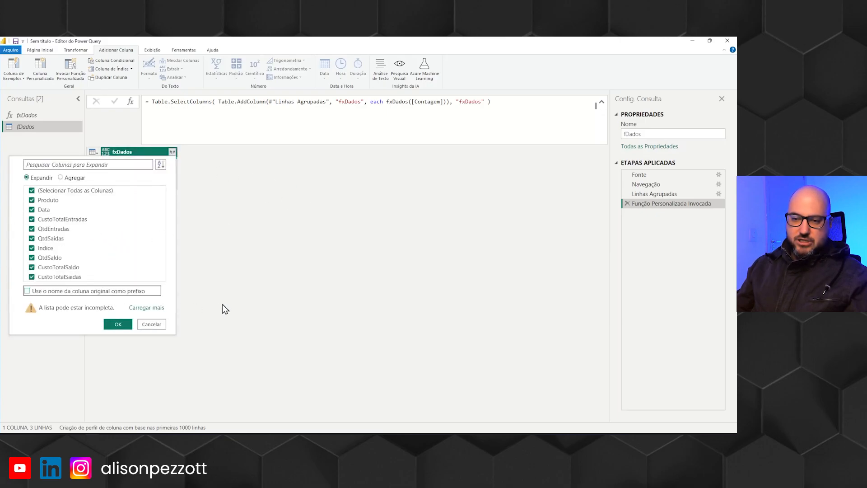
click(32, 248)
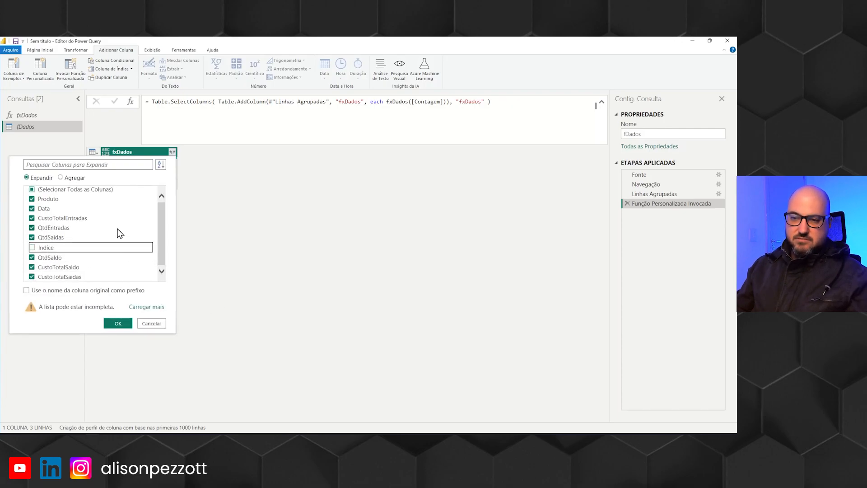
click(118, 323)
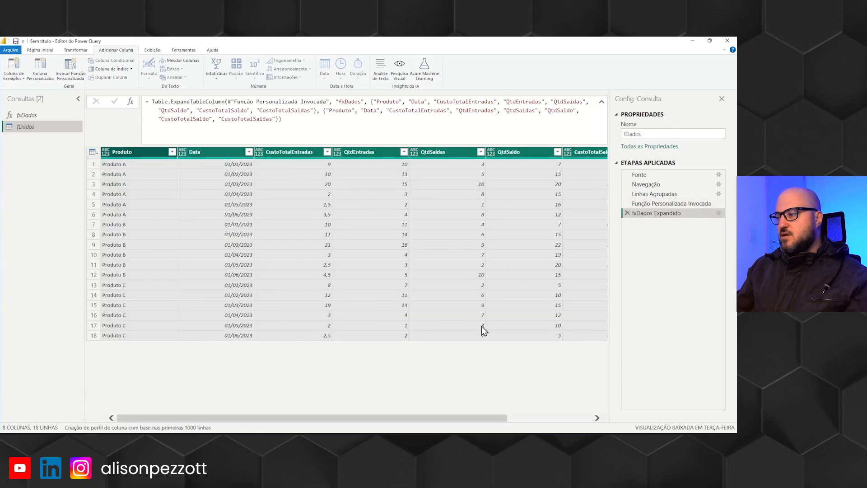
drag(440, 413, 389, 406)
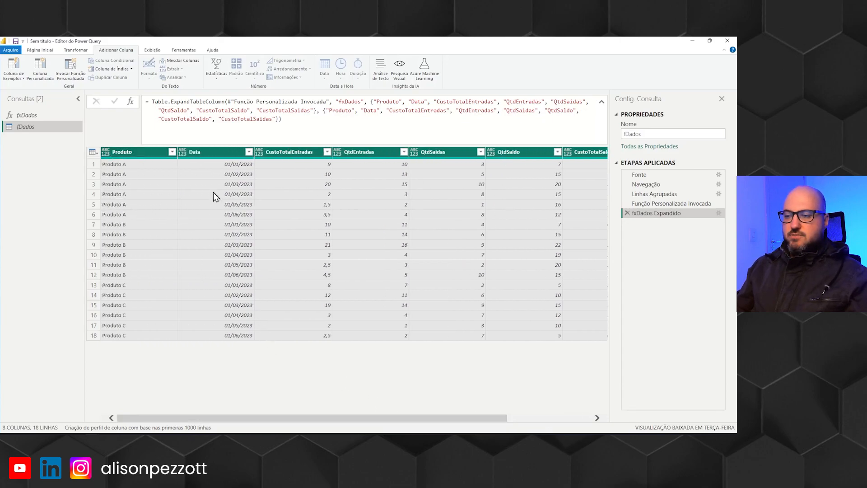
Set the data type of the Produto column to Texto and of the Data column to Data
click(216, 152)
click(105, 152)
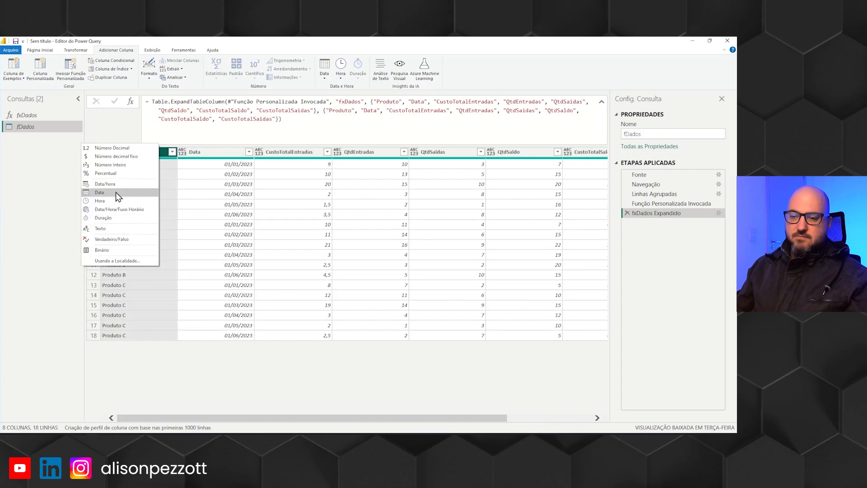
click(111, 228)
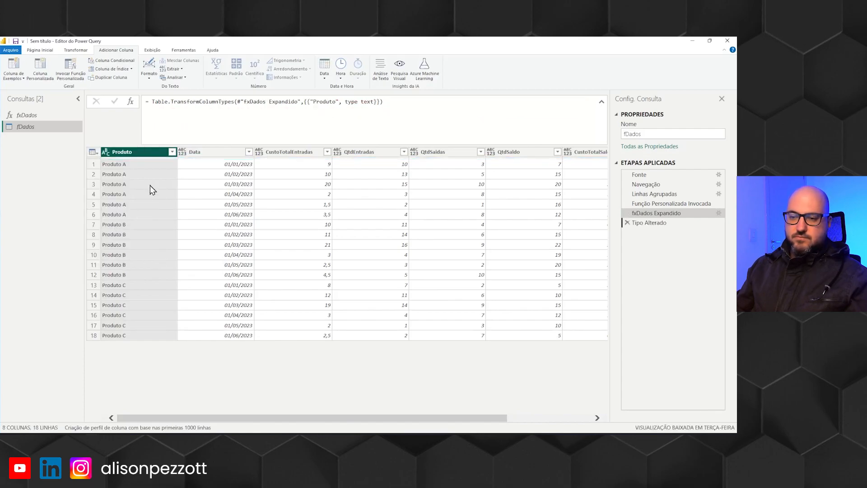
click(182, 153)
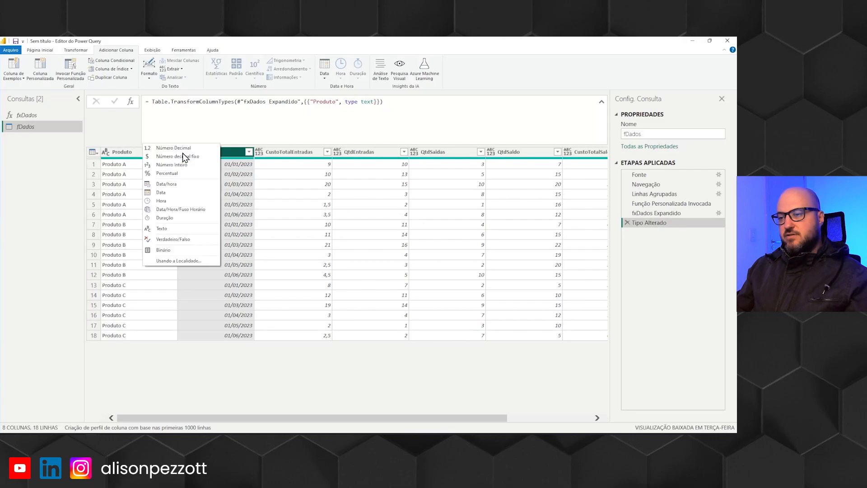
click(162, 193)
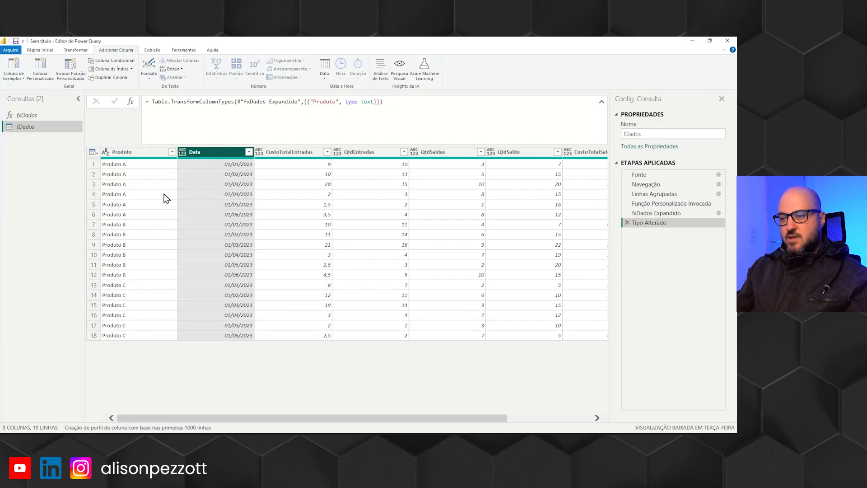
Set CustoTotalEntradas to Número decimal fixo and QtdEntradas, QtdSaidas and QtdSaldo to Número Inteiro
click(258, 152)
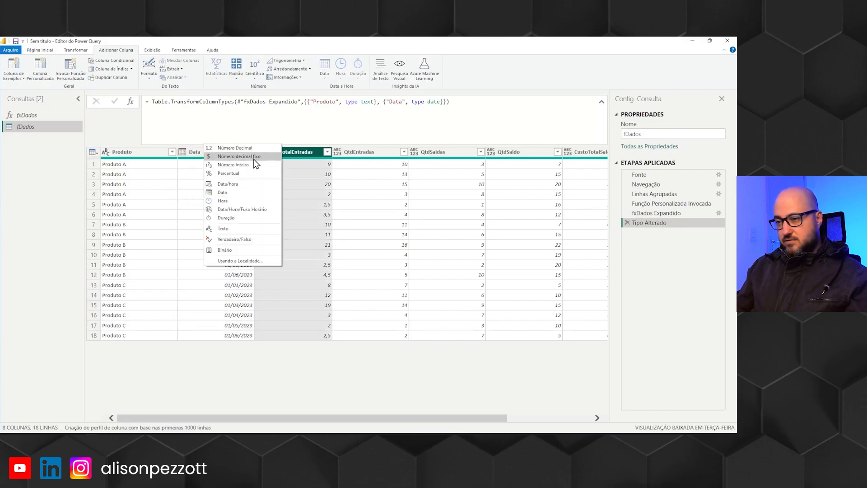
click(254, 157)
click(337, 153)
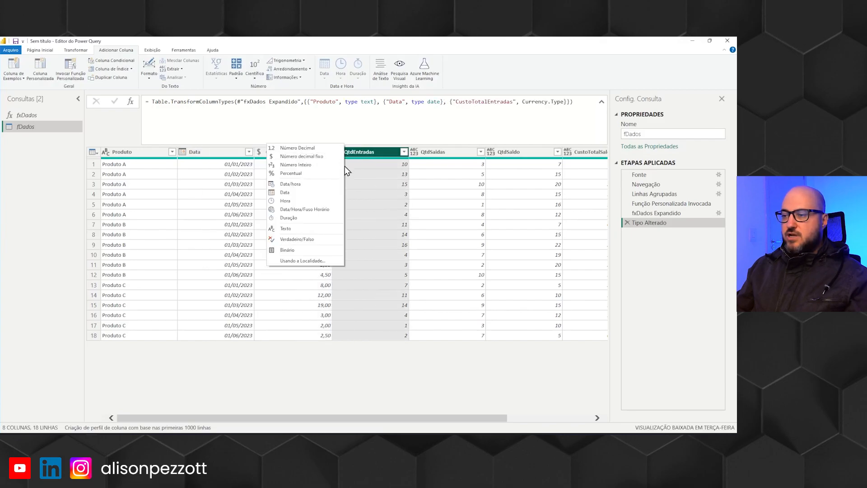
click(314, 165)
click(414, 152)
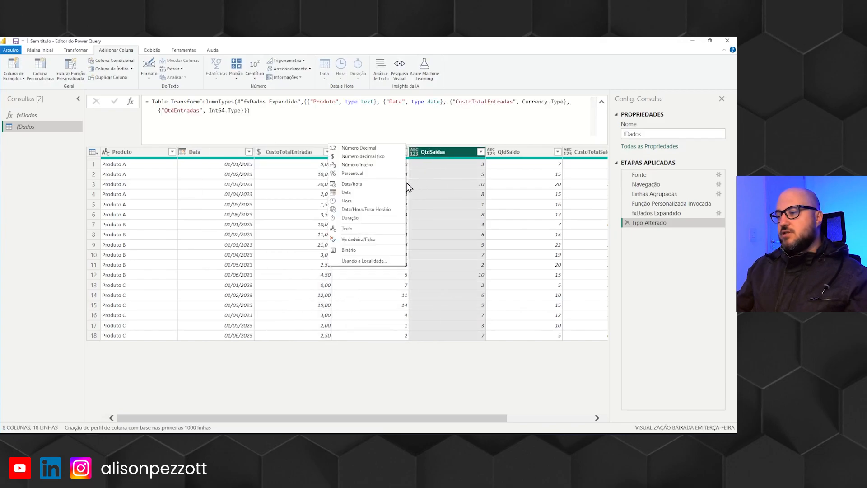
click(362, 165)
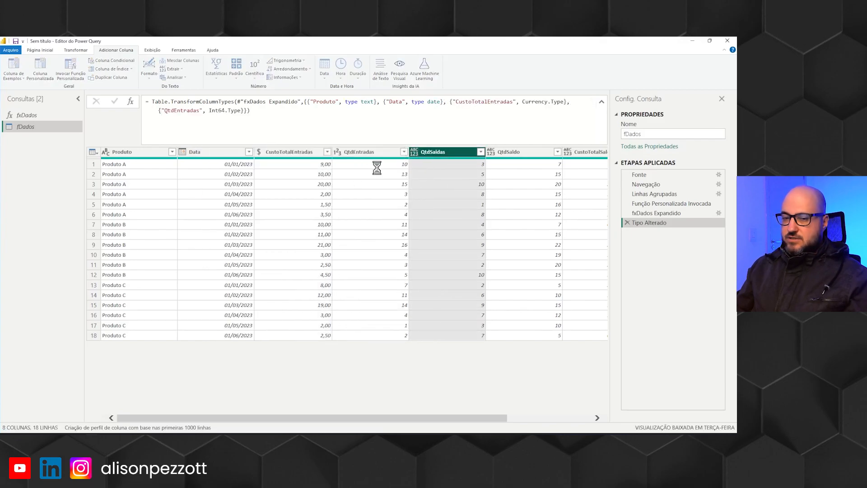
click(492, 154)
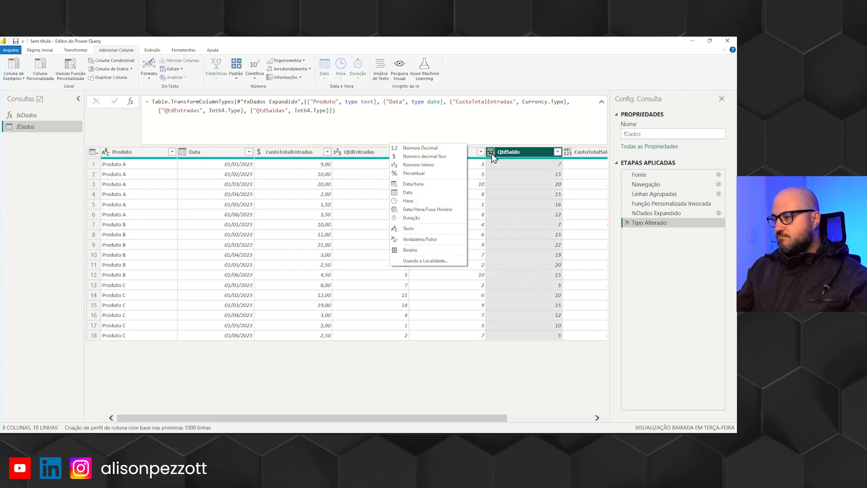
click(423, 163)
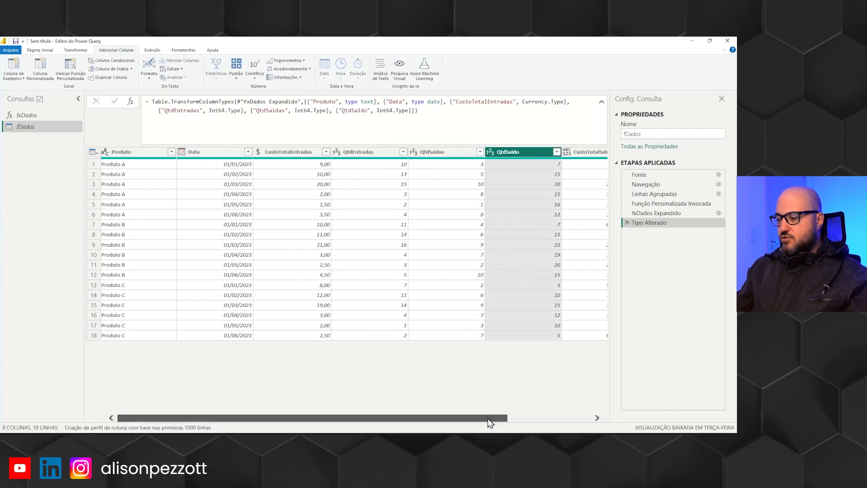
Set the data type of the CustoTotalSaldo and CustoTotalSaidas columns to Número decimal fixo
drag(492, 417, 577, 417)
click(459, 153)
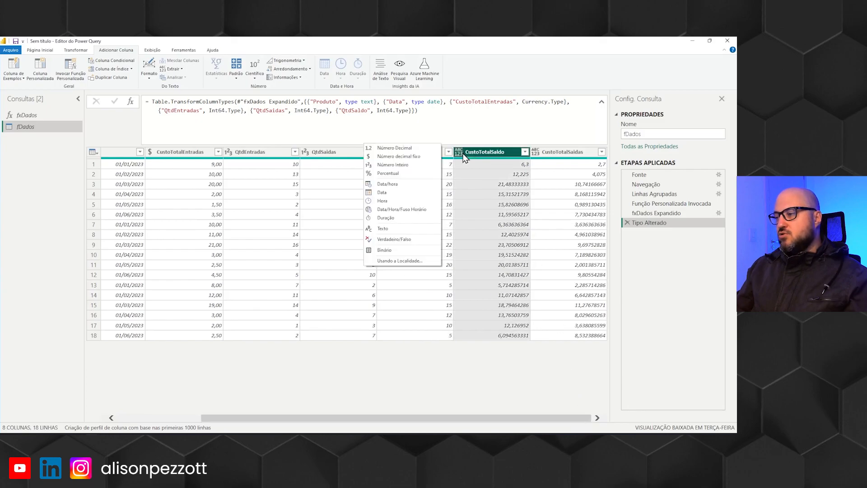
click(411, 156)
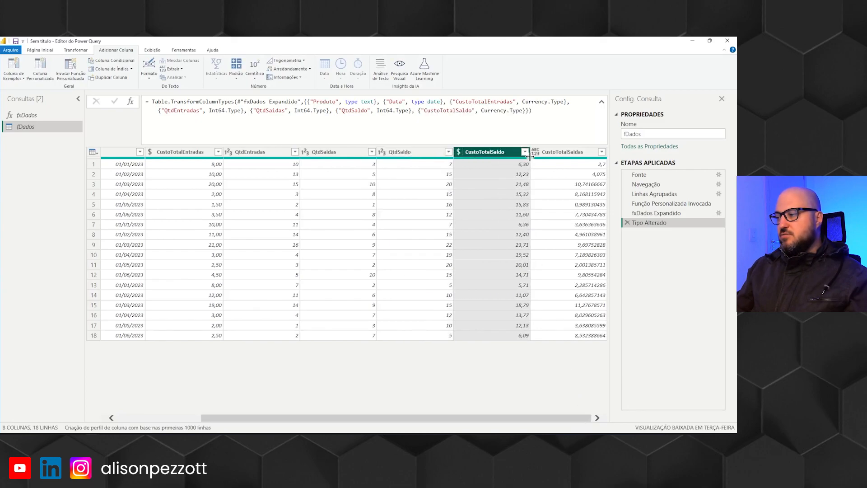
click(539, 155)
click(539, 155)
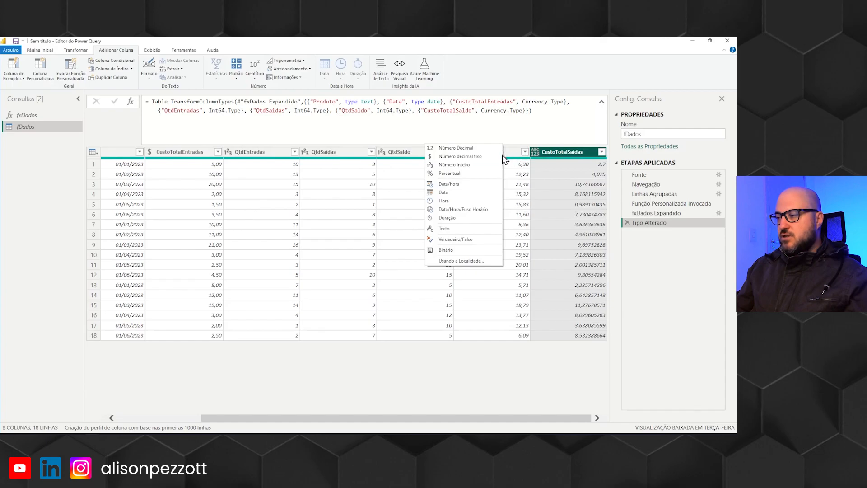
click(473, 156)
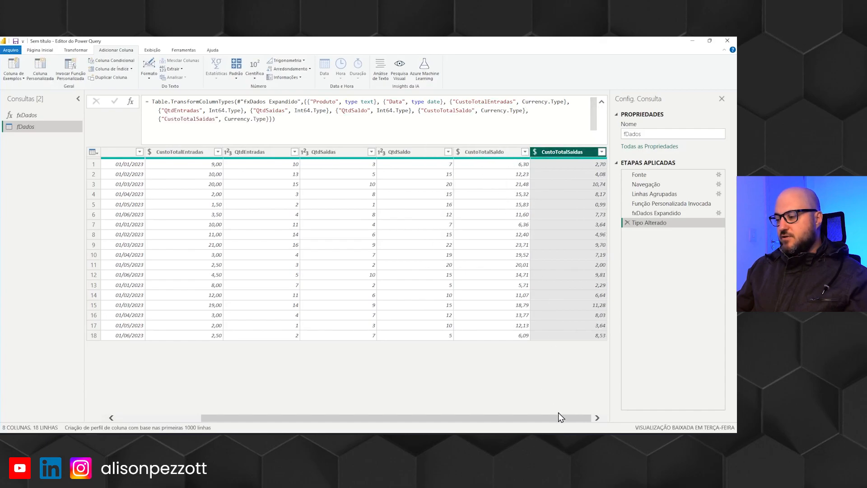
drag(560, 416, 419, 374)
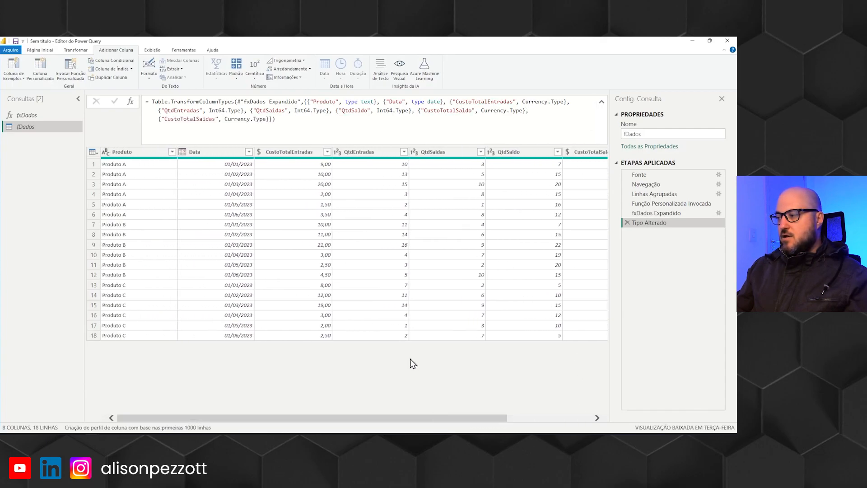
Rename the applied step Tipo Alterado as TipoAlterado, without the space
right_click(646, 223)
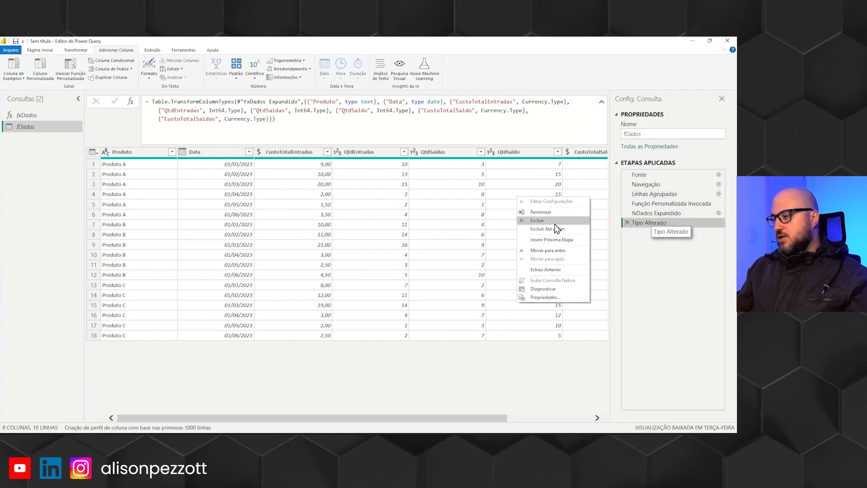
click(555, 220)
click(644, 223)
key(BackSpace)
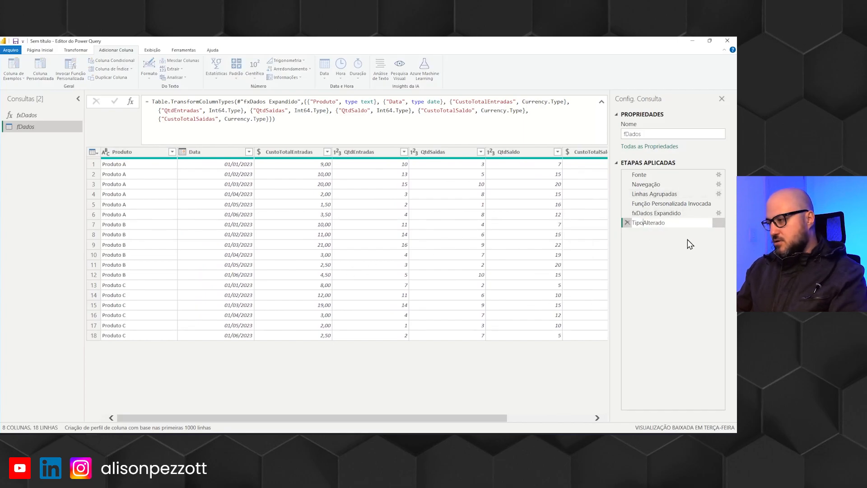
key(Return)
Rename the applied step fxDados Expandido as fxDadosExpandido, without the space
right_click(654, 216)
click(556, 205)
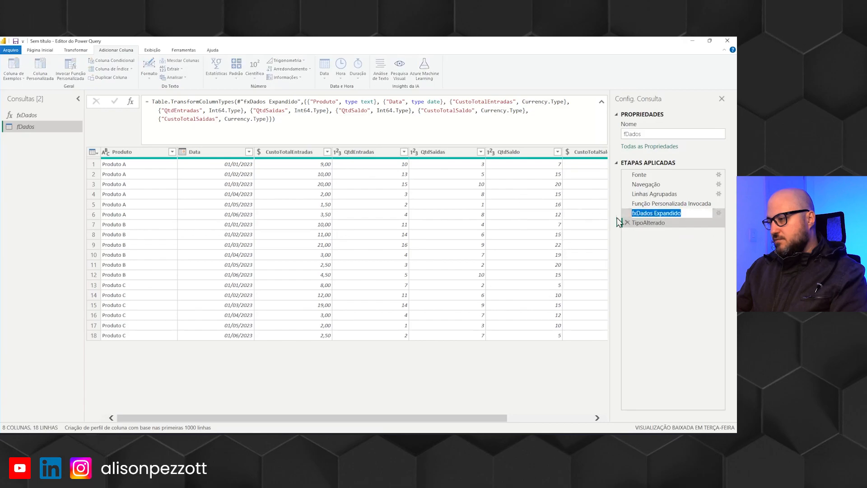
click(655, 214)
key(BackSpace)
key(Return)
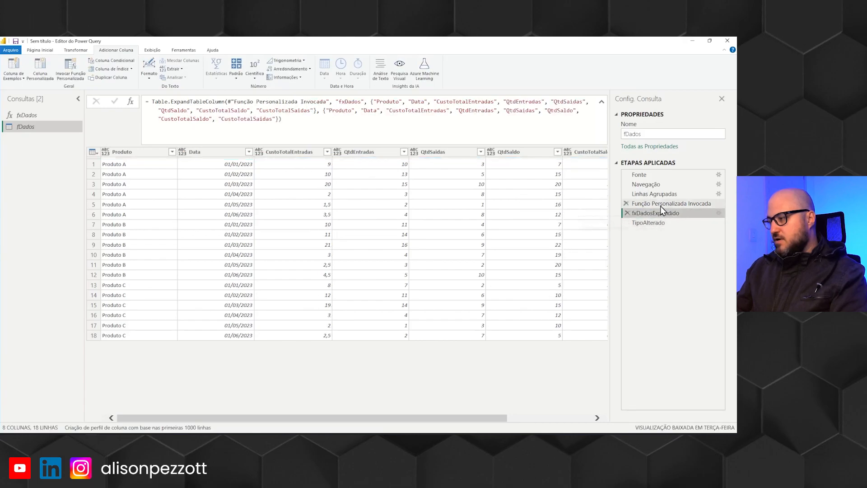
Rename the applied step Função Personalizada Invocada as Funcao
right_click(659, 204)
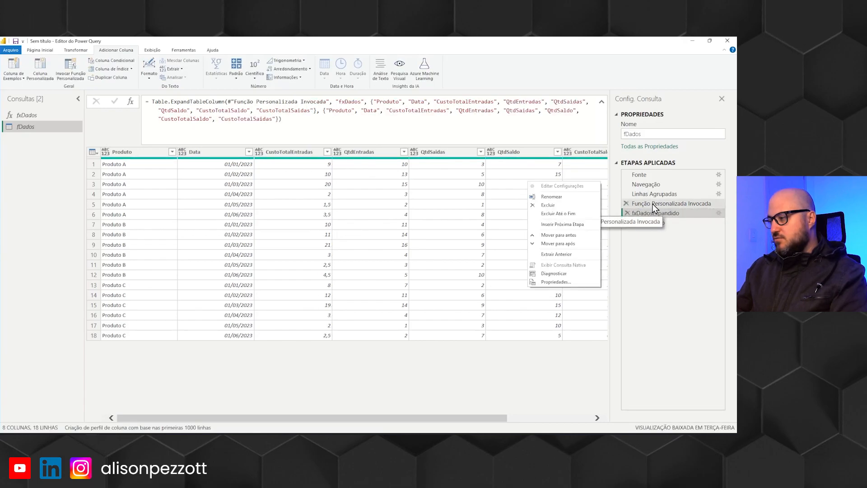
click(575, 199)
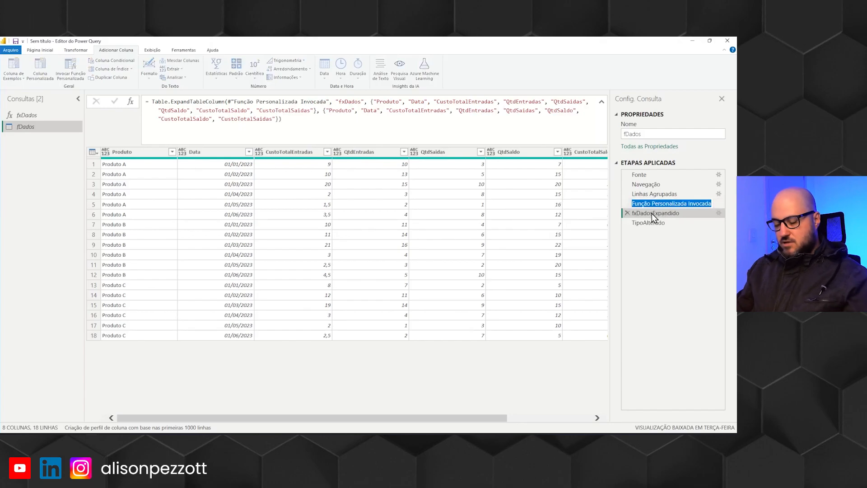
text(Funcao)
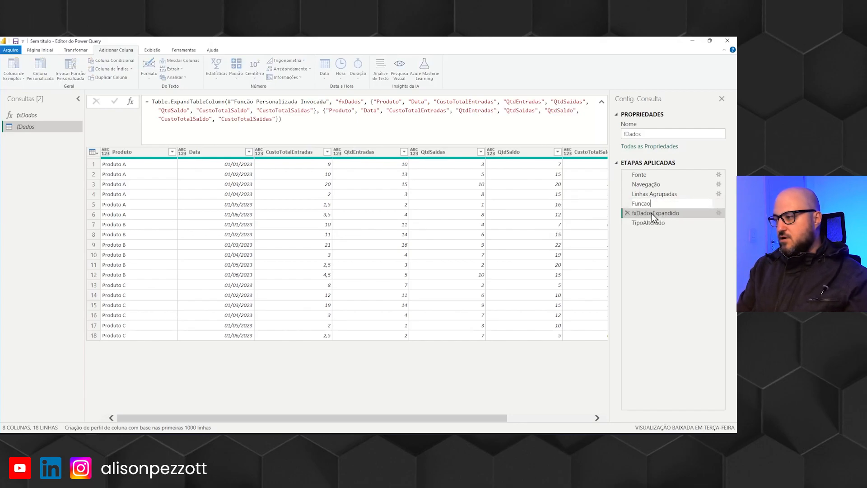
key(Return)
Rename the applied step Linhas Agrupadas as LinhasAgrupadas, without the space
right_click(652, 195)
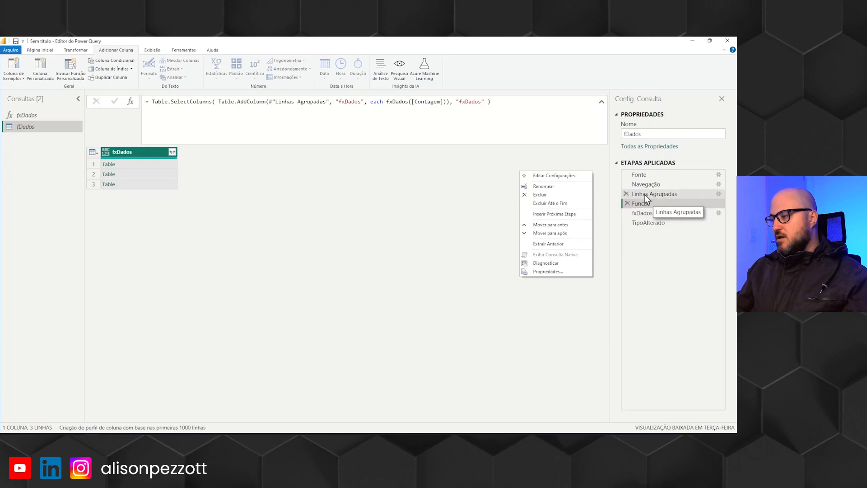
click(558, 185)
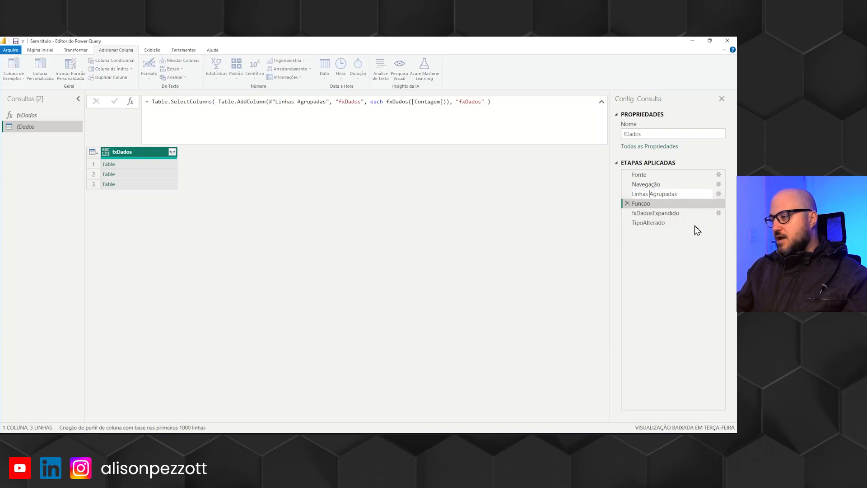
key(BackSpace)
key(Return)
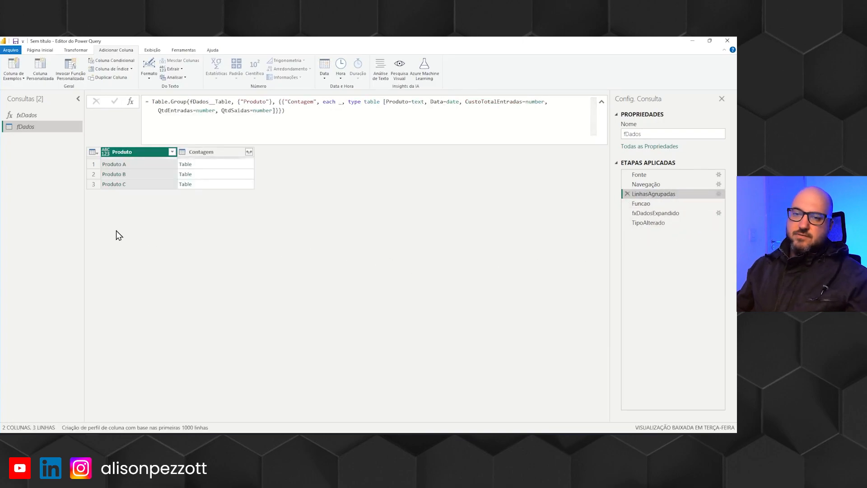
Load the fDados query into the report and expand its field list in a widened data pane
click(39, 118)
click(36, 125)
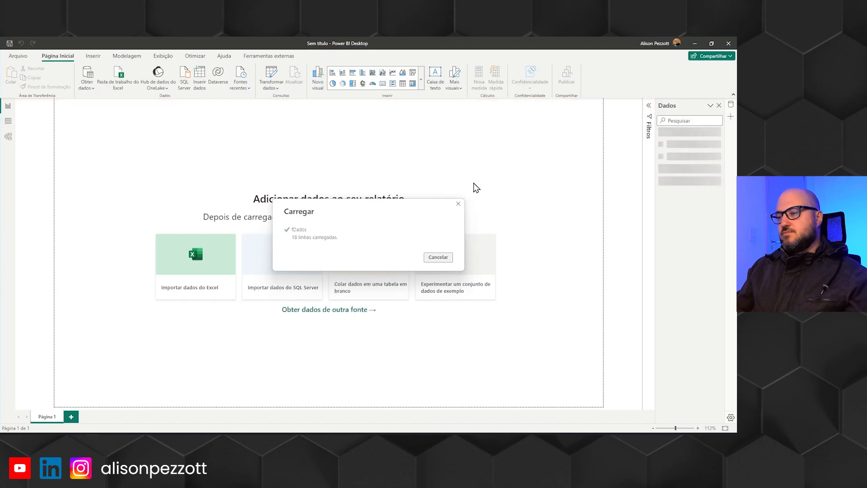
click(661, 134)
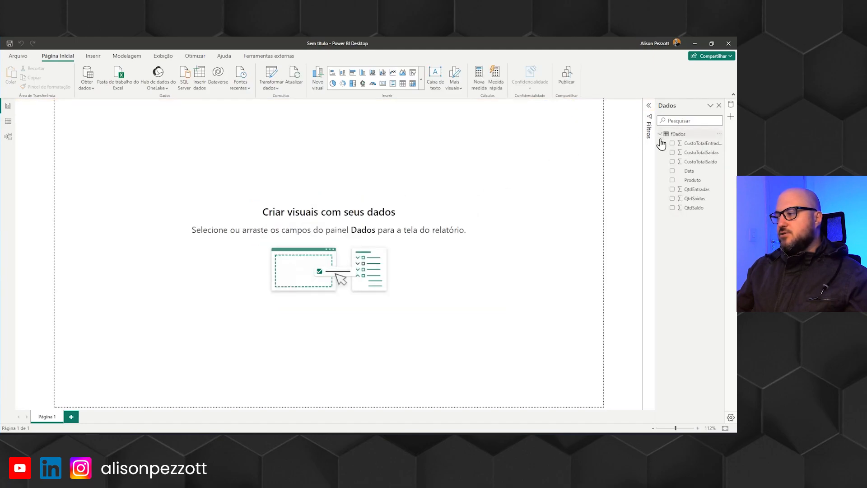
drag(651, 175, 533, 180)
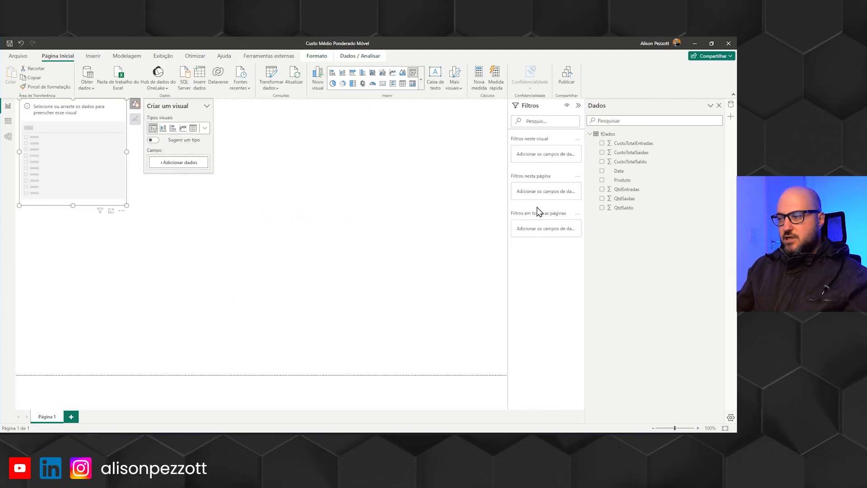
Fill the slicer with the Produto field, filter it to Produto A and shrink it around its three options
click(602, 180)
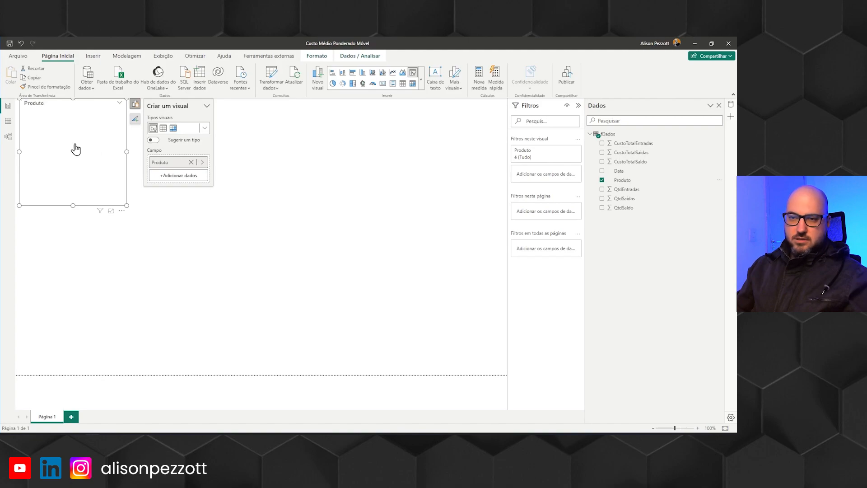
click(28, 113)
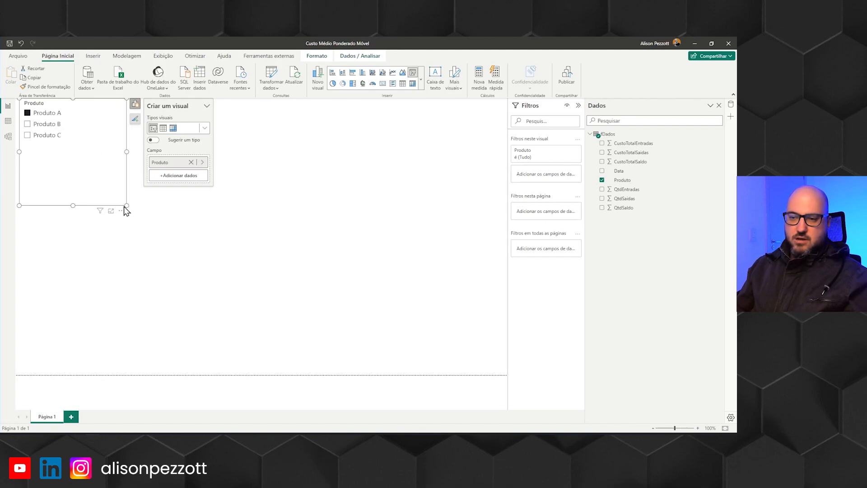
drag(125, 206, 87, 162)
click(343, 225)
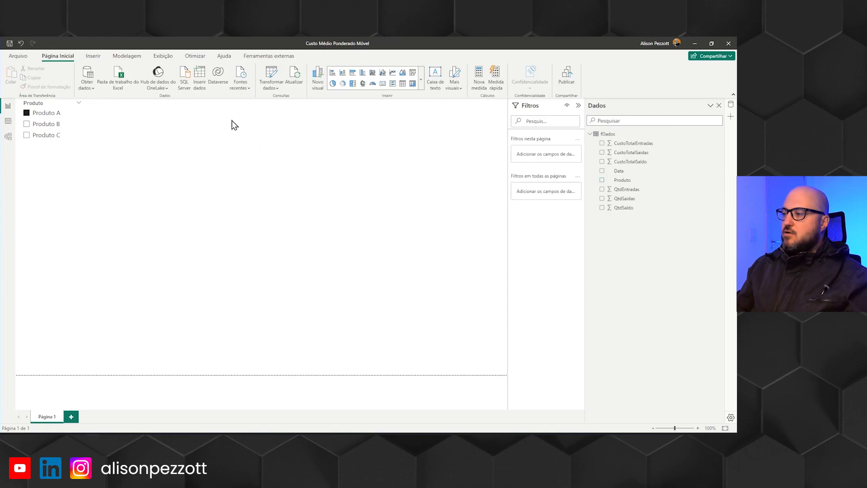
Add an enlarged table visual beside the slicer with the Data field, formatted as short date 14/03/2001
click(403, 84)
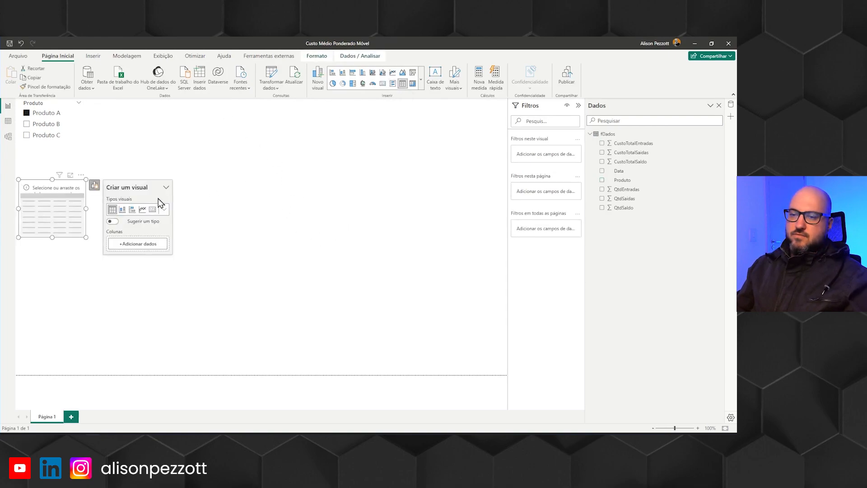
drag(70, 210, 433, 283)
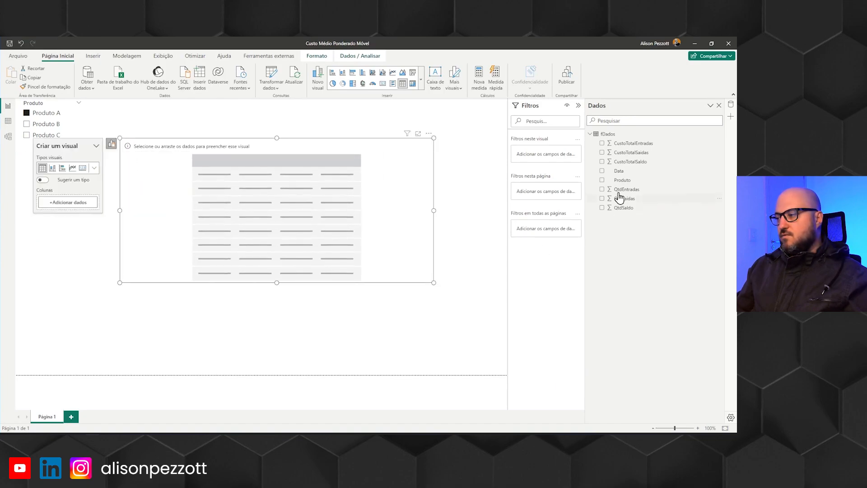
click(602, 171)
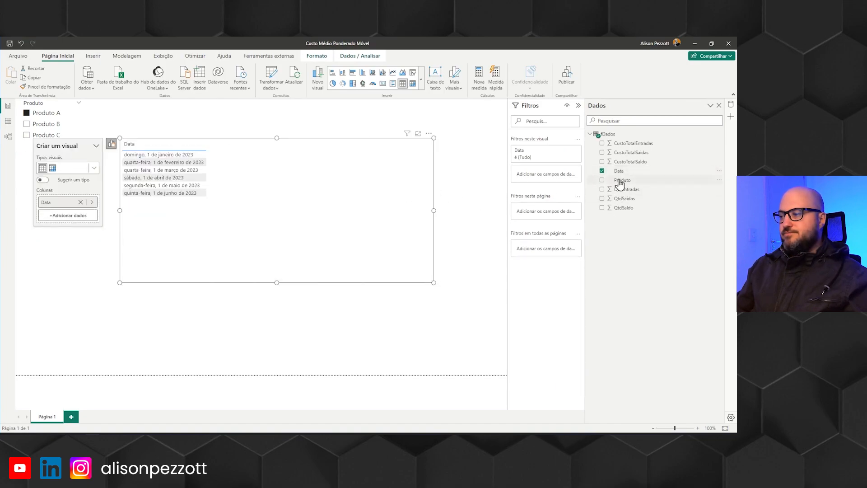
click(175, 72)
click(169, 96)
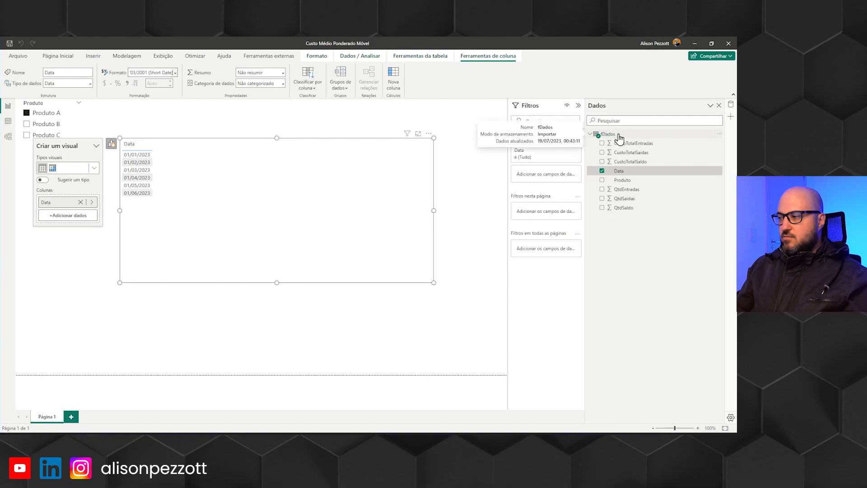
Add QtdEntradas to the table visual as the only quantity column and rename it Qtd Entradas for this visual
drag(625, 198, 221, 204)
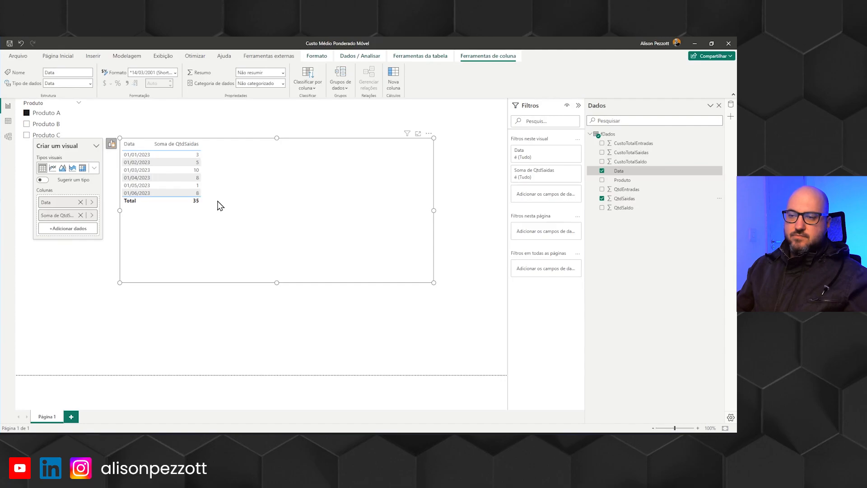
click(602, 198)
drag(626, 189, 267, 205)
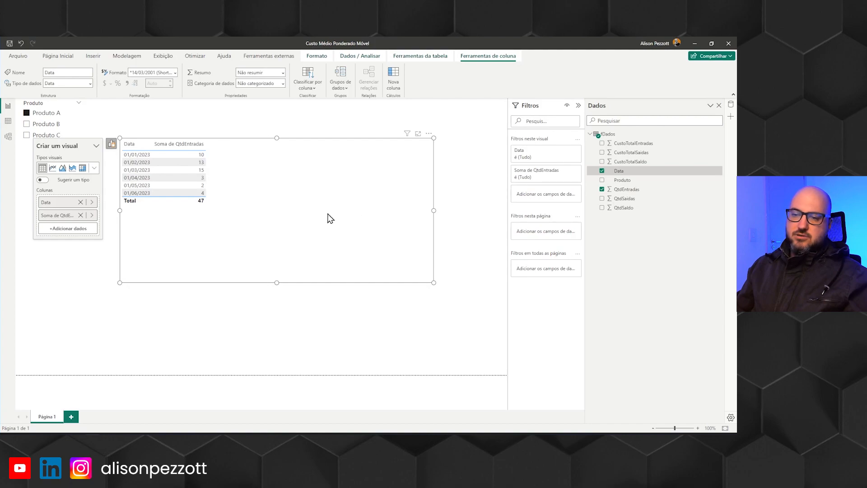
double_click(50, 219)
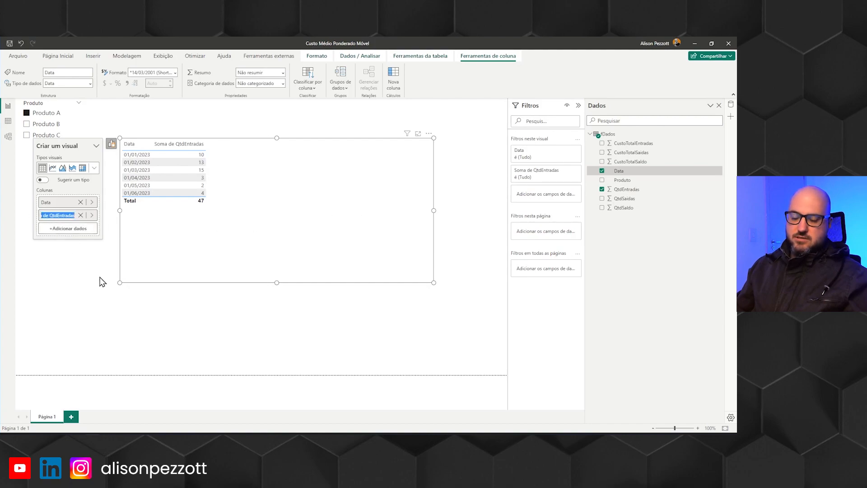
text(Qtd E)
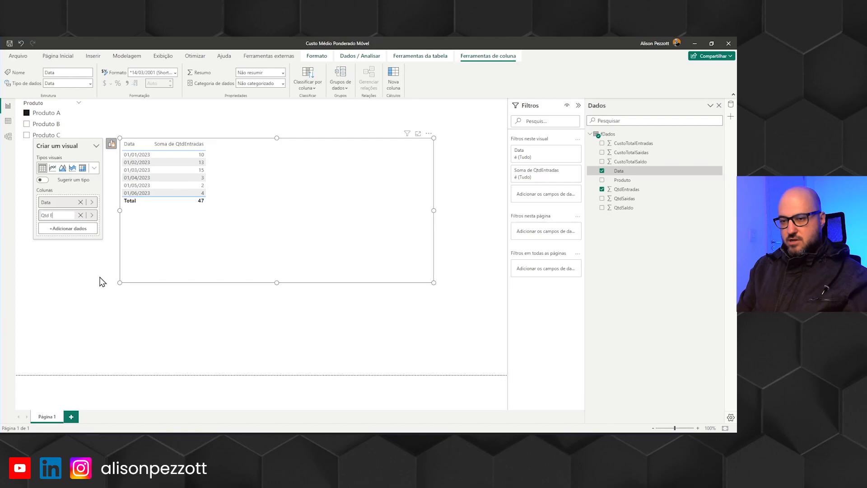
key(Return)
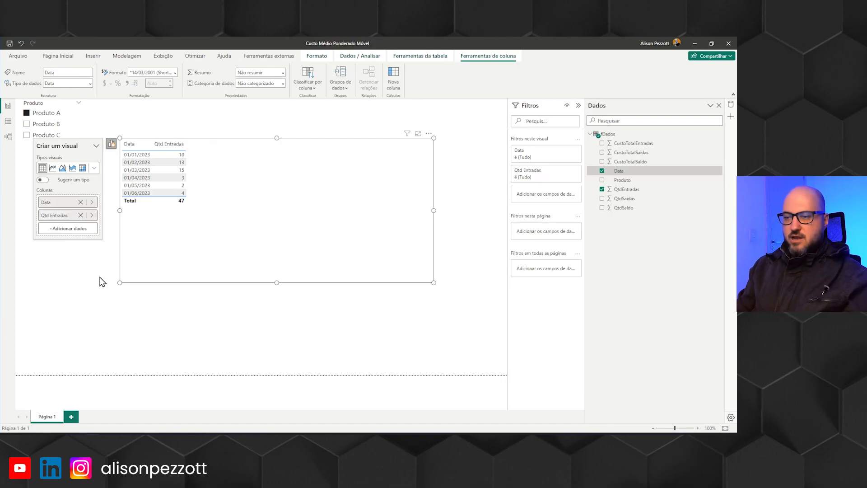
Move the table visual slightly closer to the slicer and collapse the report's filter pane
click(356, 315)
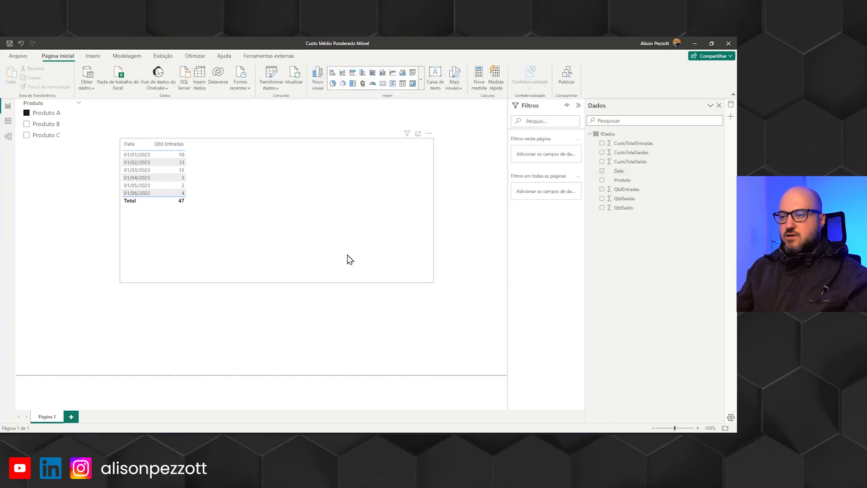
drag(343, 257, 316, 254)
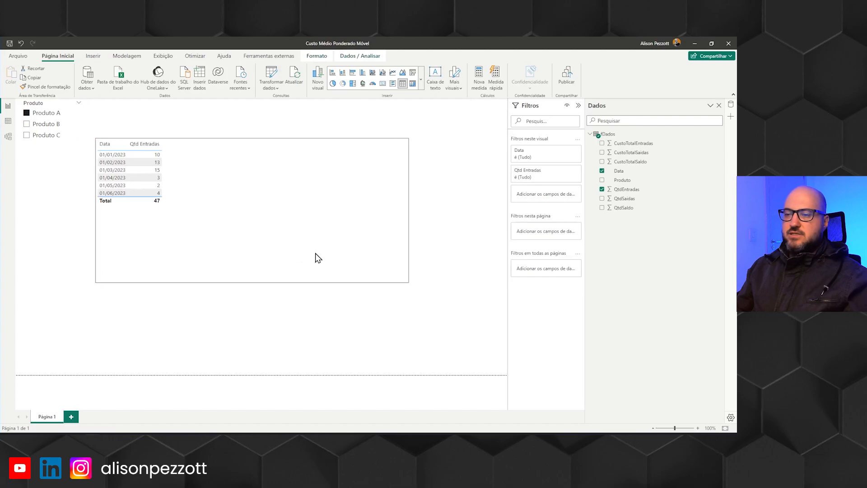
click(578, 105)
click(519, 147)
click(374, 172)
Switch to the Excel workbook to check the Entradas columns on the Exemplo sheet, and return to the Power BI report
key(alt+Tab)
key(Tab)
key(Tab)
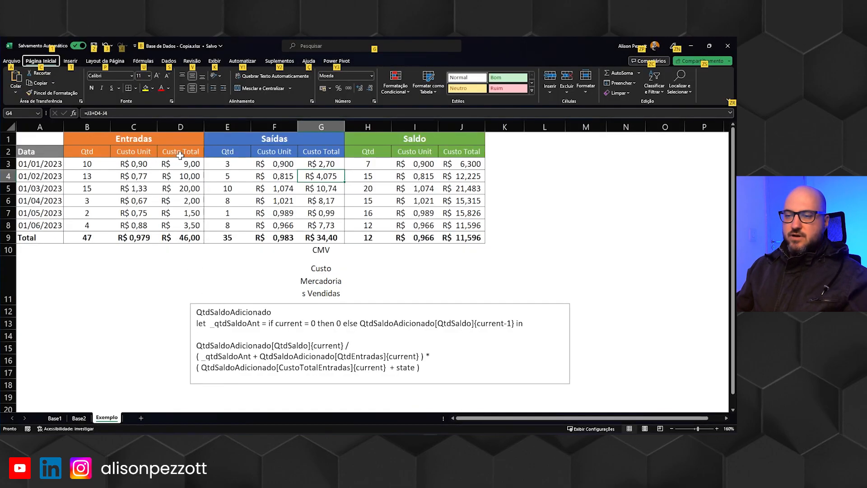
key(Escape)
key(alt+Tab)
key(alt+Tab)
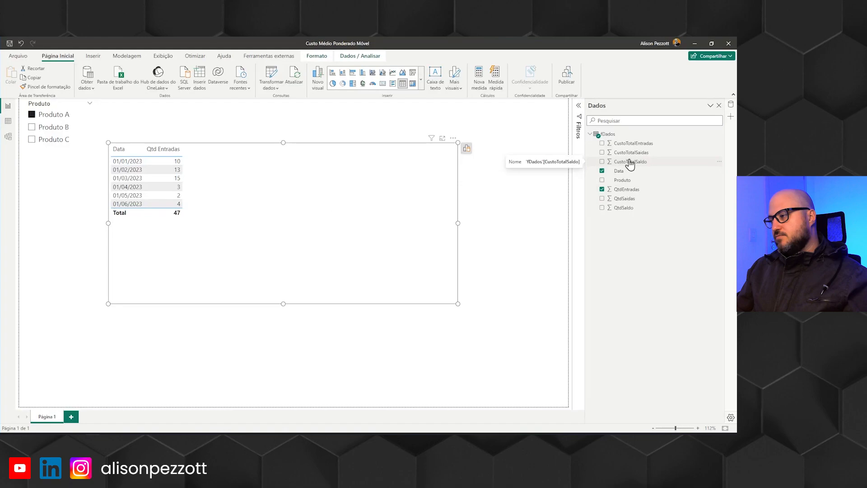
Add CustoTotalEntradas to the table visual and rename the column Custo Total Entr for this visual
drag(626, 143, 316, 186)
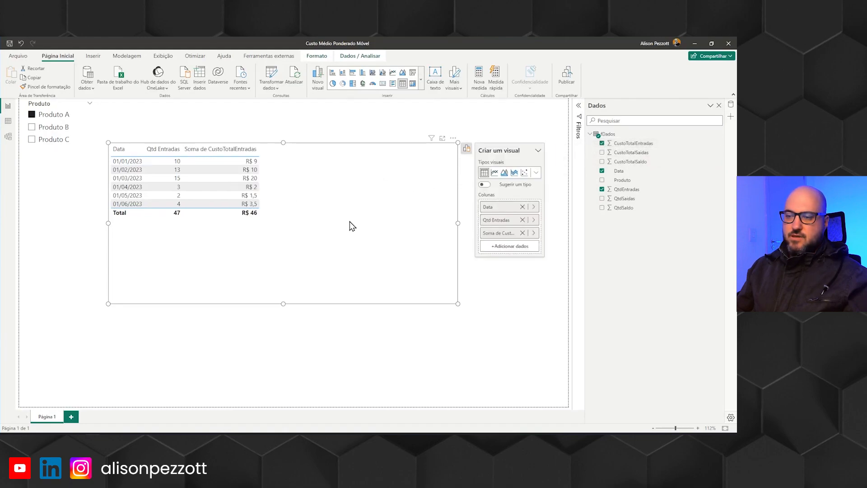
right_click(505, 233)
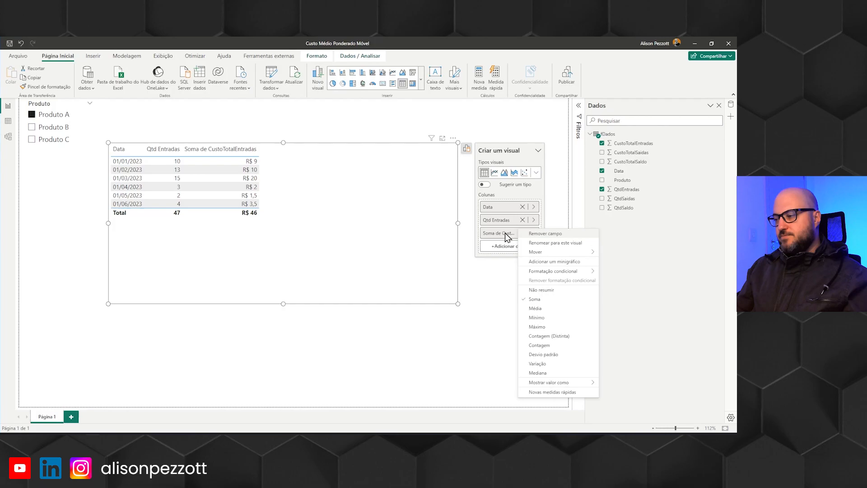
click(540, 243)
text(Custo Total Entr)
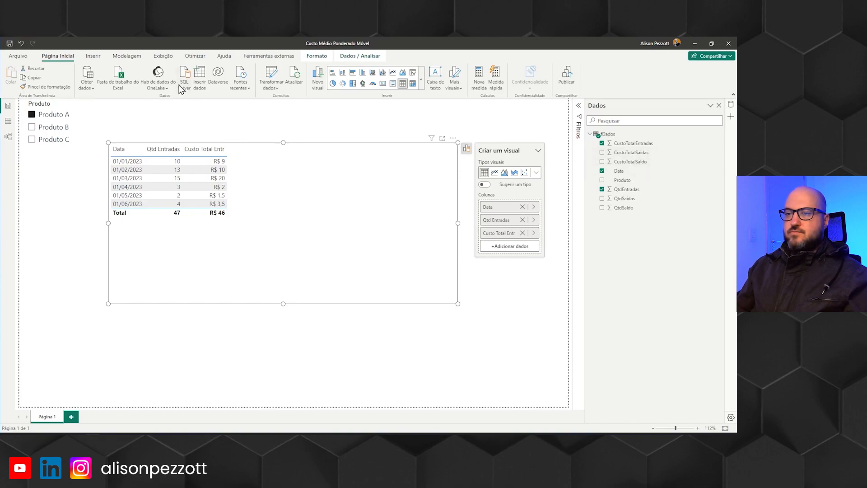
Set the CustoTotalEntradas column in fDados to display two decimal places
click(308, 58)
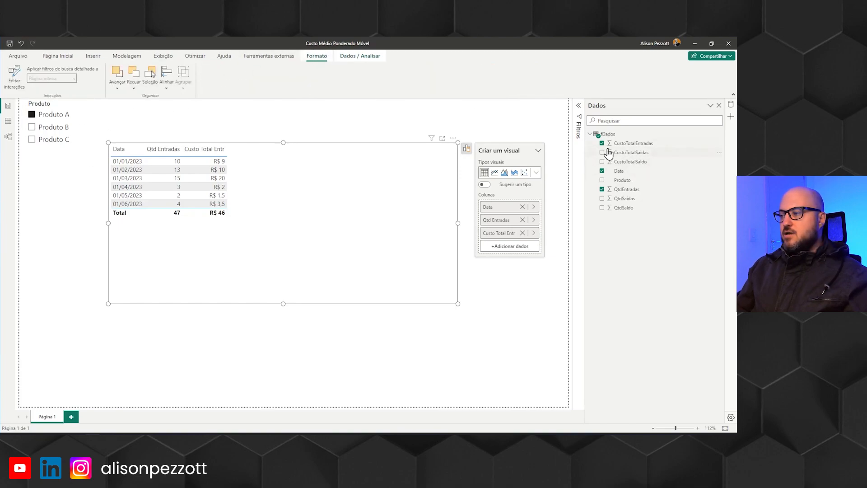
click(635, 192)
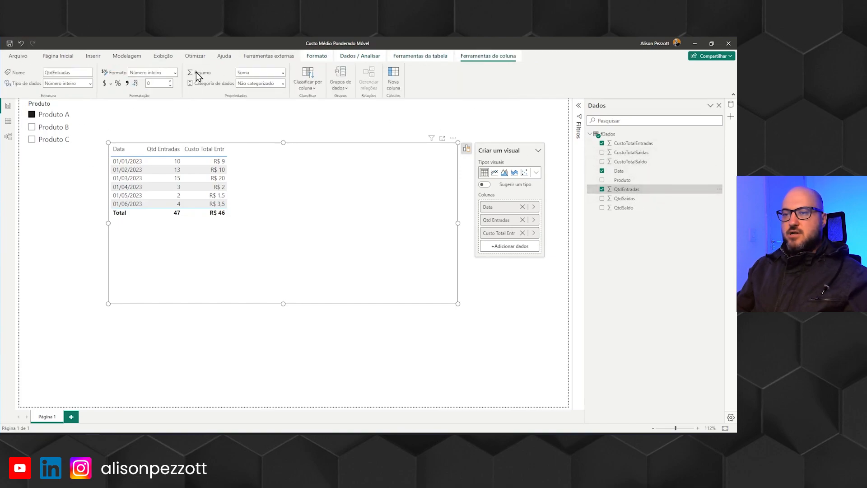
click(637, 143)
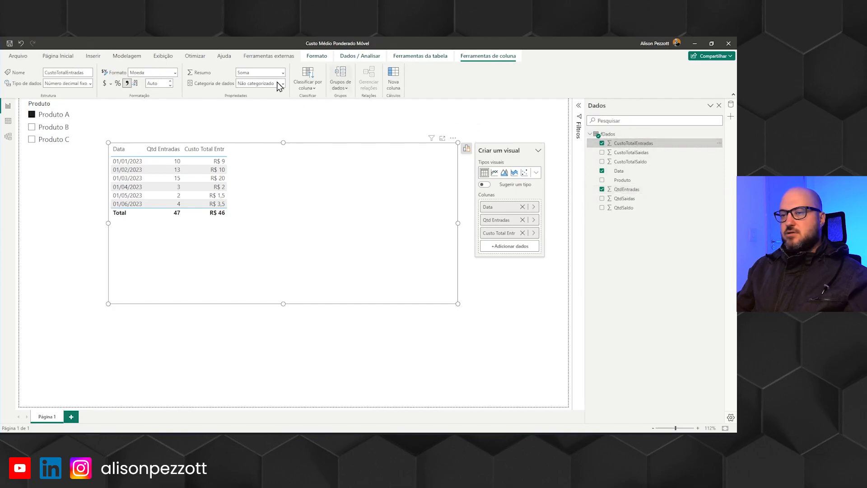
text(2)
key(Return)
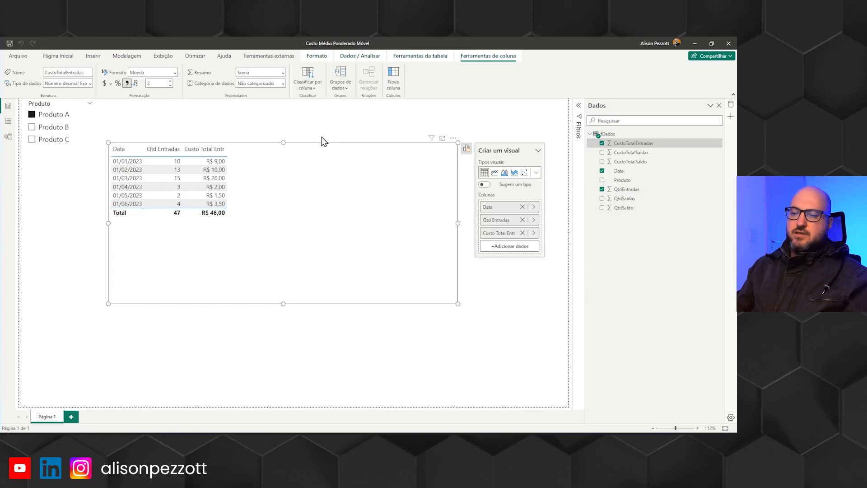
Switch to the Excel workbook to check the Custo Unit column under Entradas, and return to the Power BI report
key(alt+Tab)
key(alt+Tab)
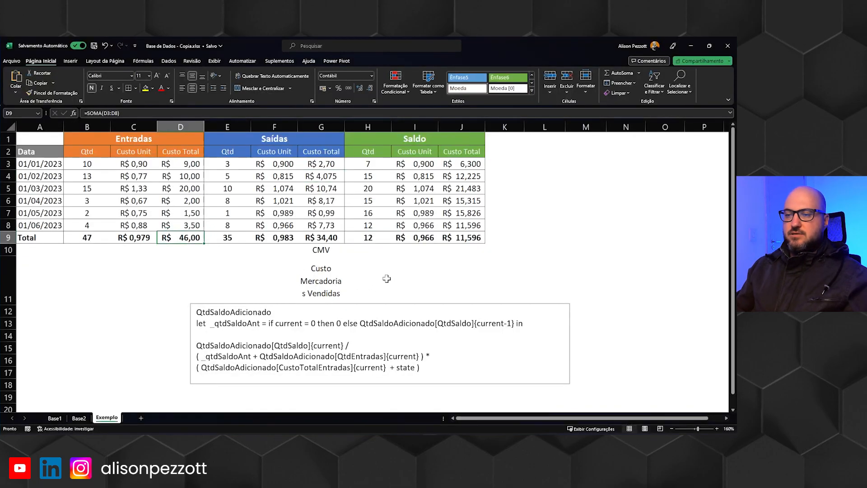
key(alt+Tab)
key(alt+Tab)
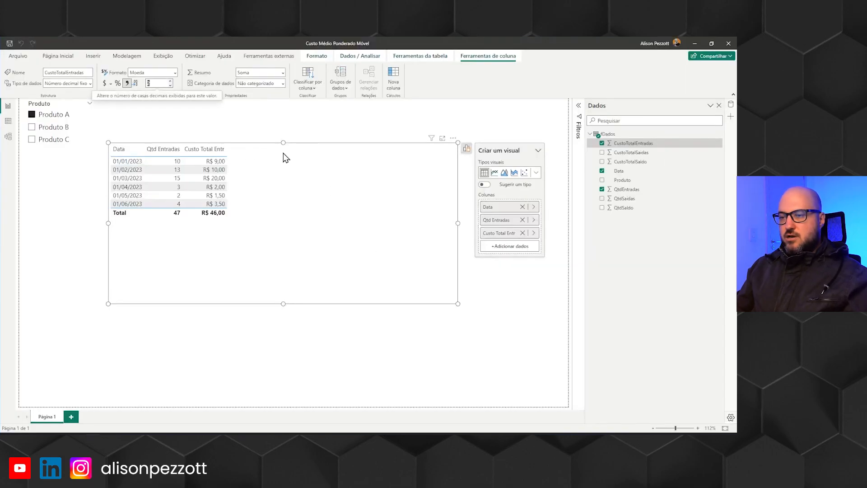
Create the measure Custo Unit Entr = DIVIDE( SUM( fDados[CustoTotalEntradas] ), SUM( fDados[QtdEntradas] ) ) in the fDados table
right_click(618, 135)
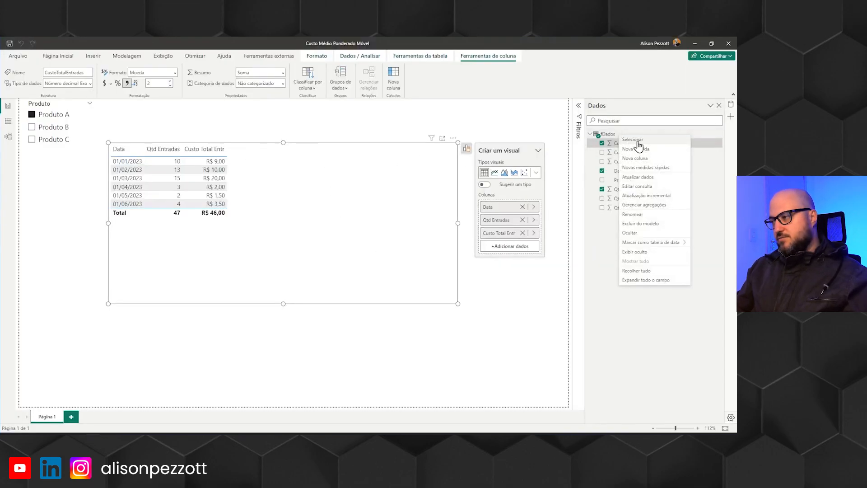
click(641, 151)
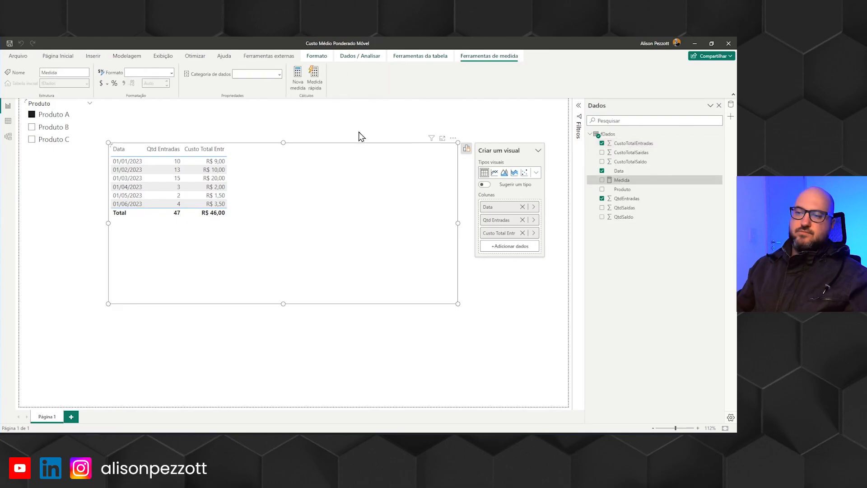
text(Custo Unit Entr)
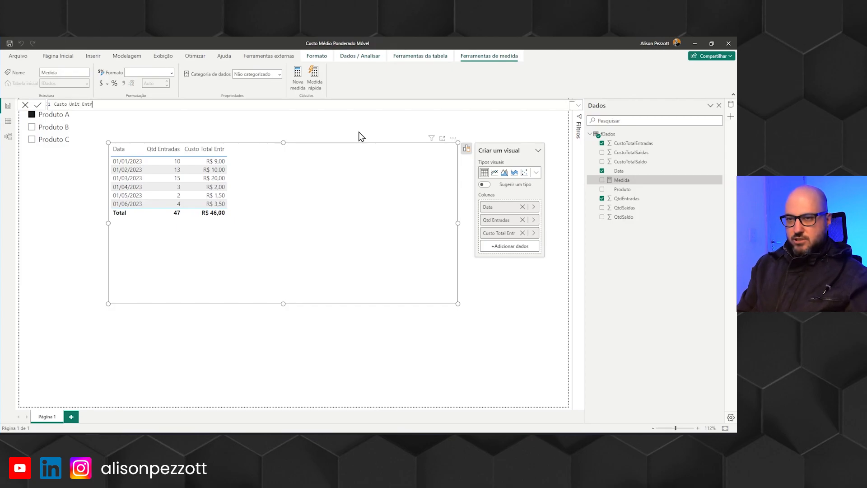
text(= DIV)
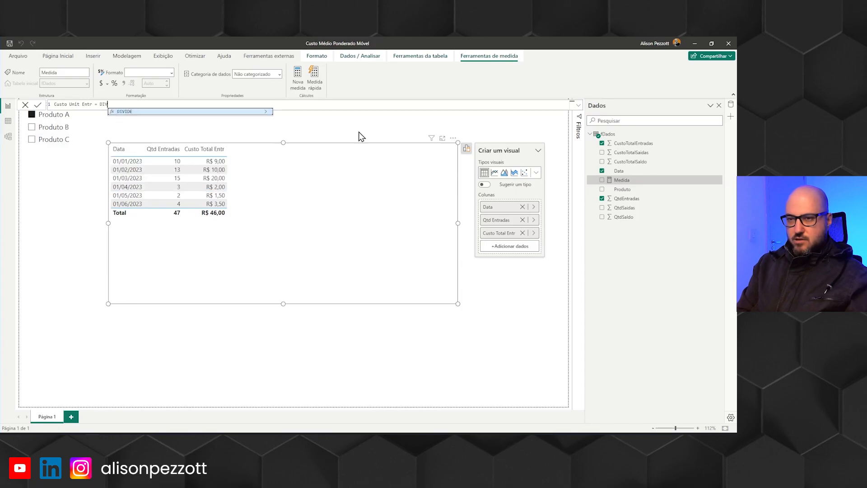
key(Tab)
text(SUM)
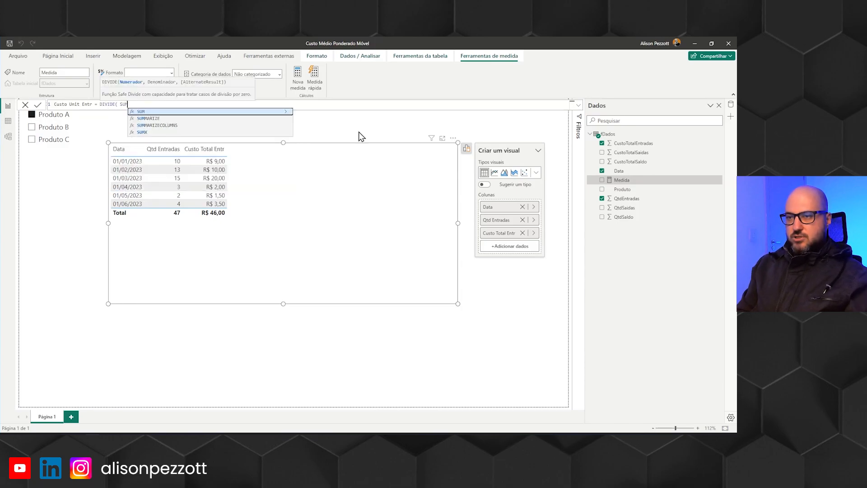
key(Tab)
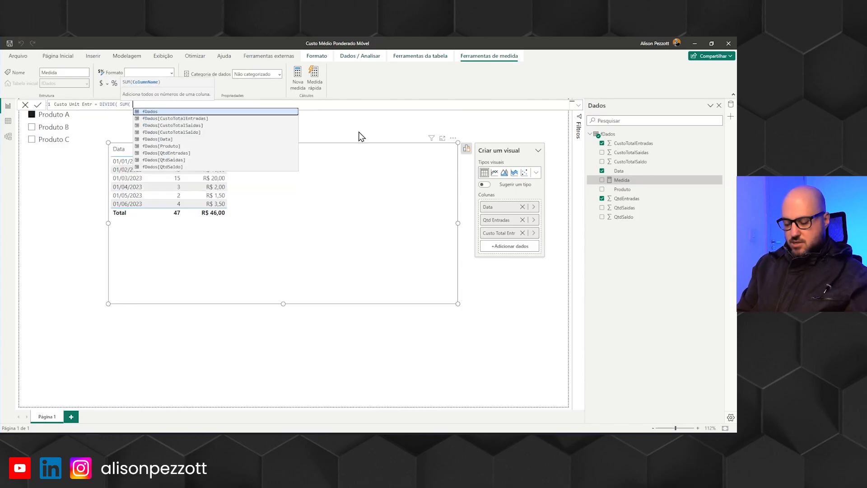
text(Custo)
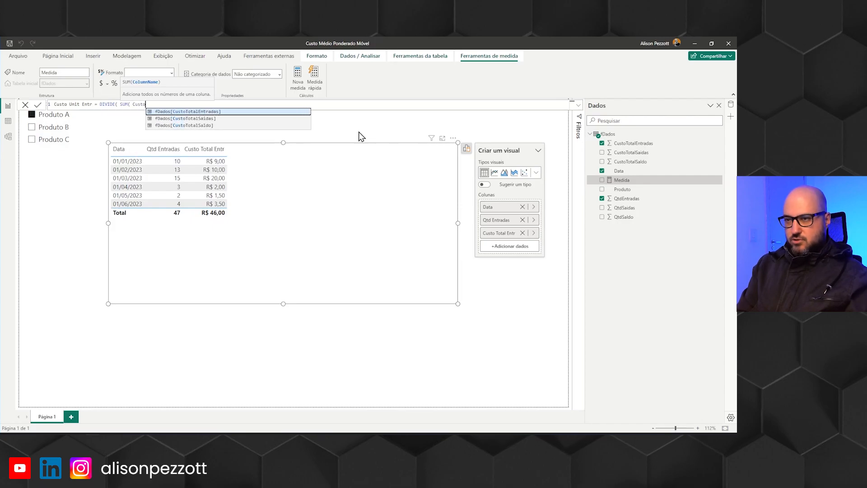
key(Tab)
text())
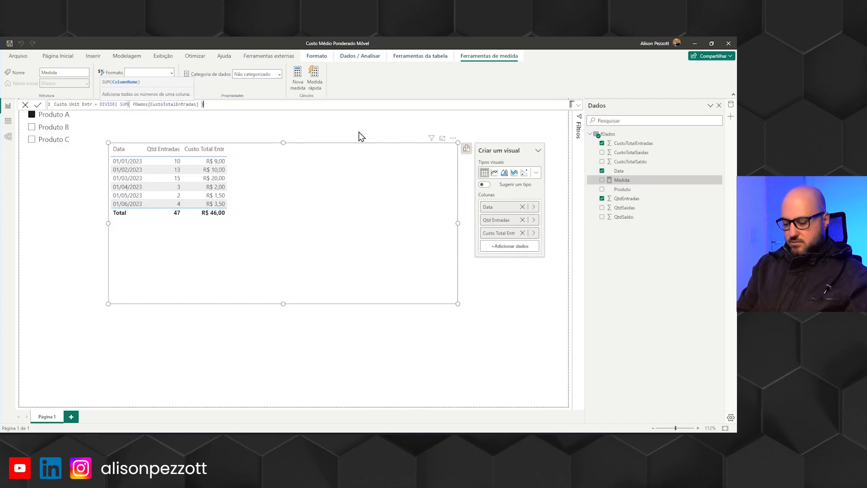
text(, SUM()
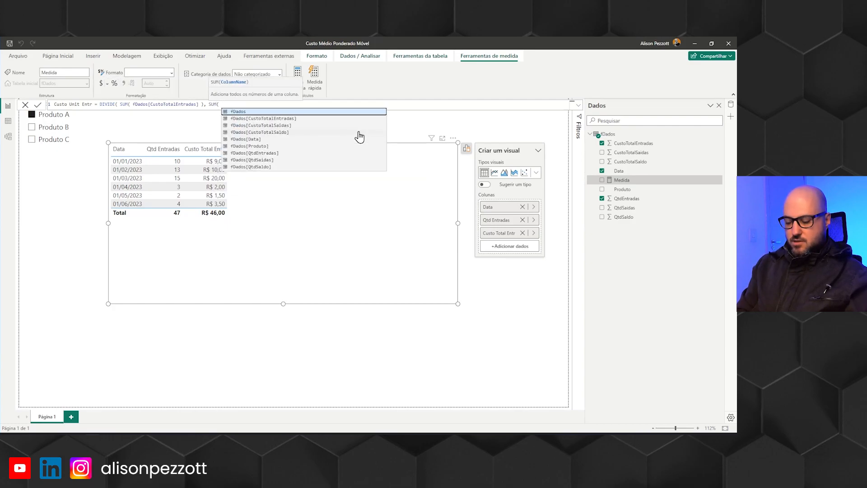
text( fDados[Qtd)
key(Tab)
text() ))
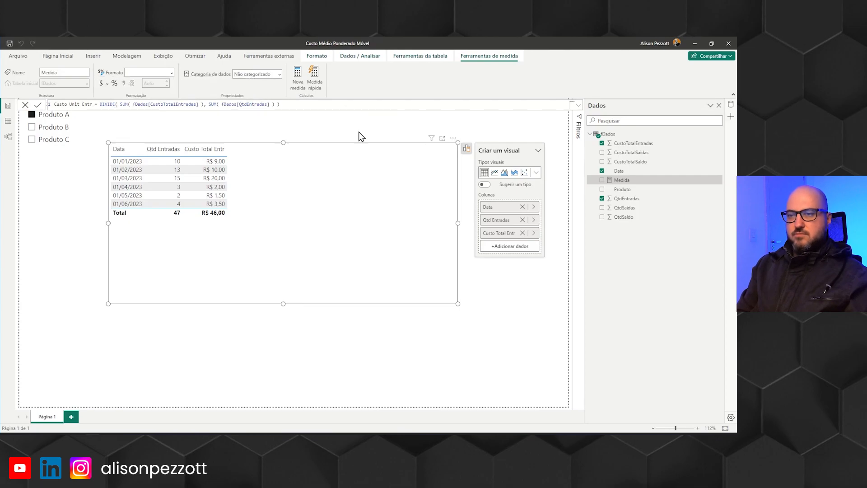
key(Return)
Add Custo Unit Entr to the table visual, compare it with the Excel example, and format the measure with three decimal places
drag(626, 144, 314, 207)
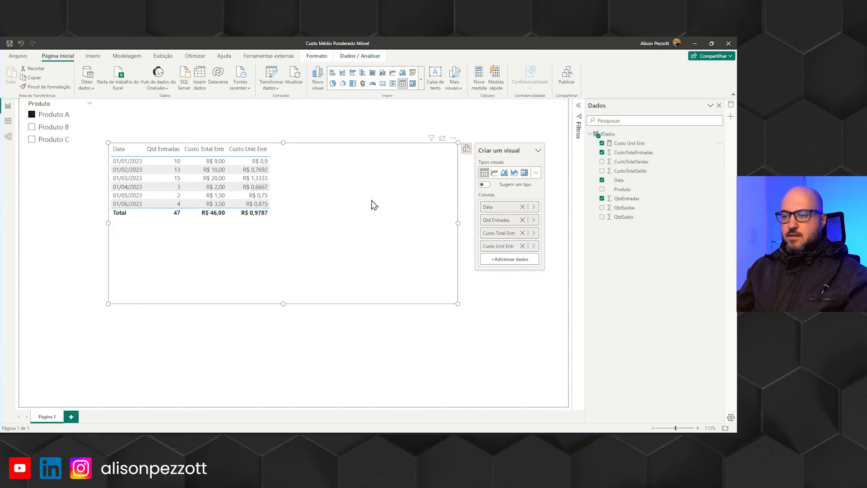
key(alt+Tab)
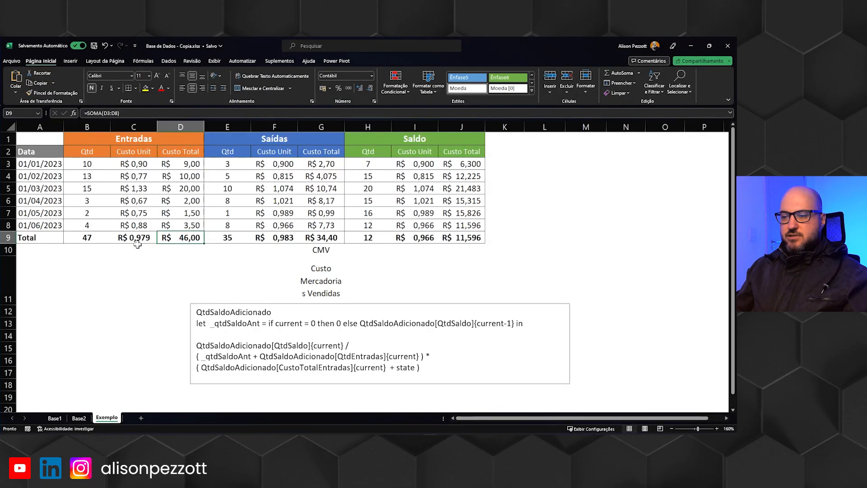
key(alt+Tab)
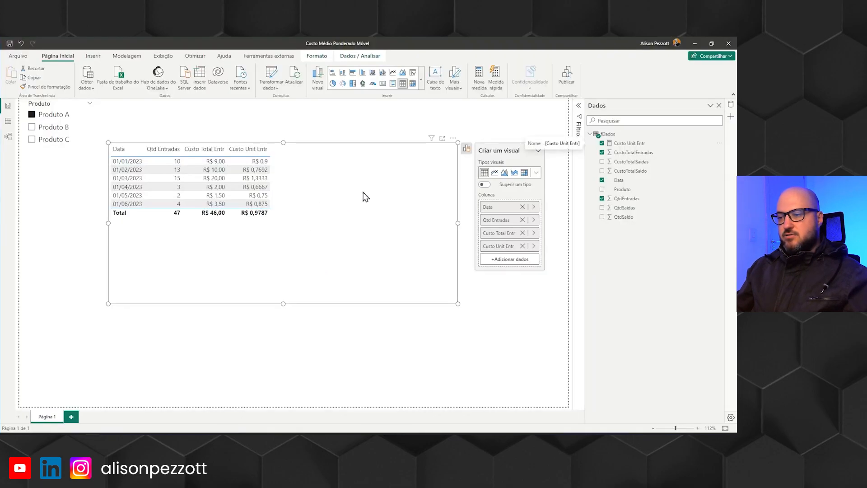
click(638, 144)
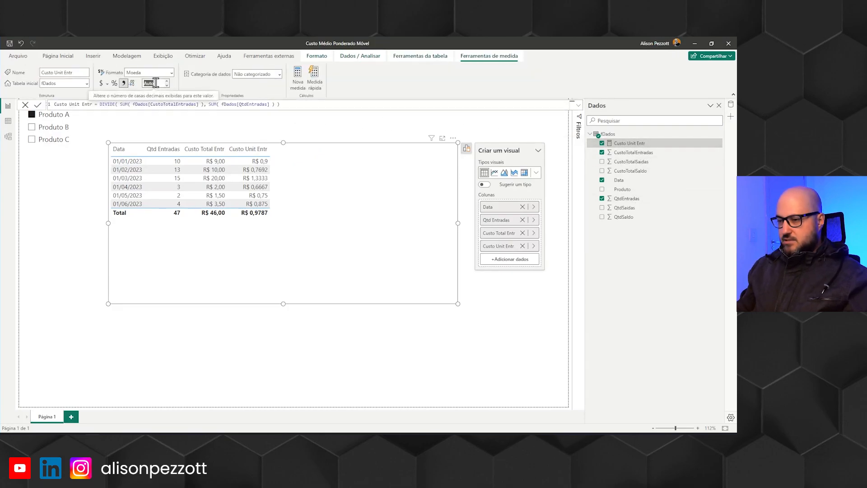
text(3)
key(Return)
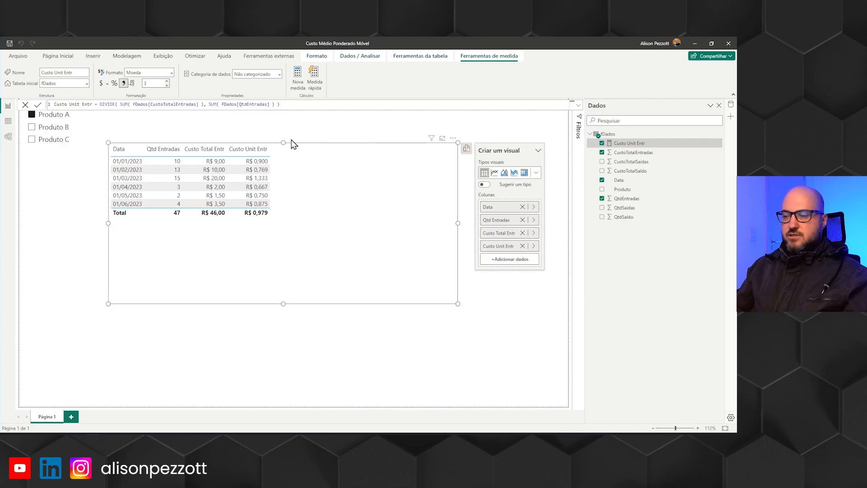
Check the Excel example's remaining columns, then shift the table visual slightly closer to the slicer and widen it to nearly the page edge
key(alt+Tab)
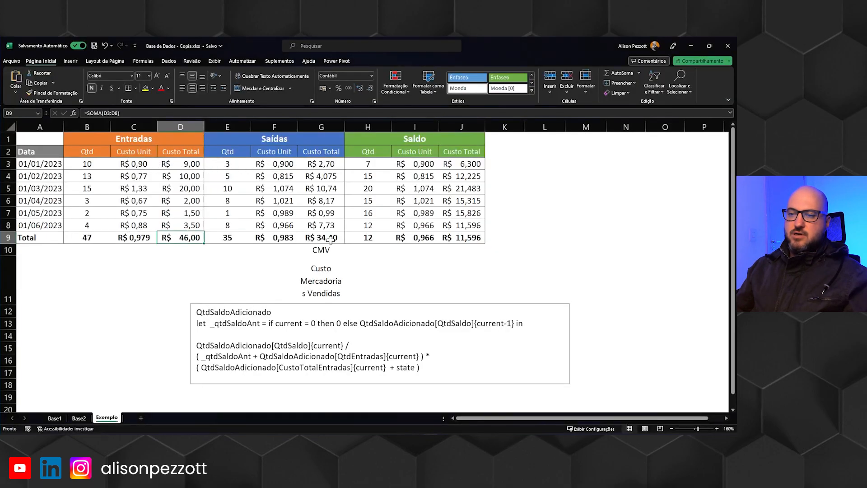
key(alt+Tab)
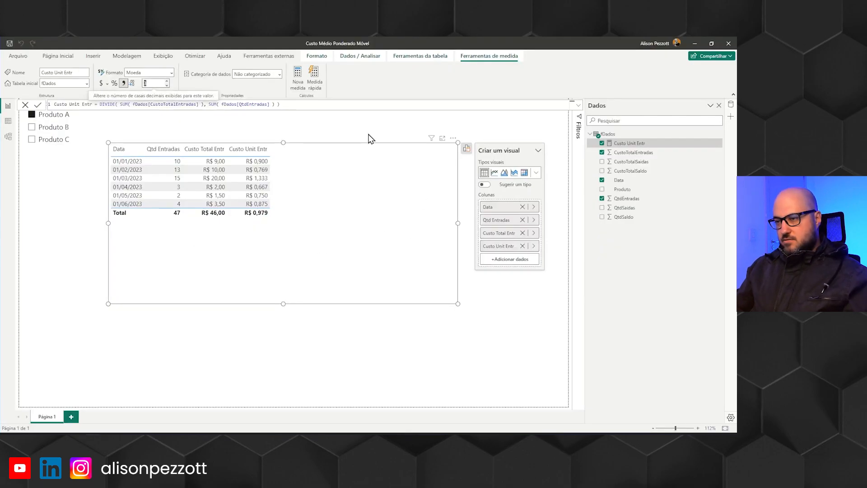
drag(370, 170, 347, 171)
drag(435, 223, 527, 224)
drag(409, 207, 420, 207)
Check the Saídas columns in Excel, then add QtdSaidas to the table visual and rename it Qtd Saídas for this visual
key(alt+Tab)
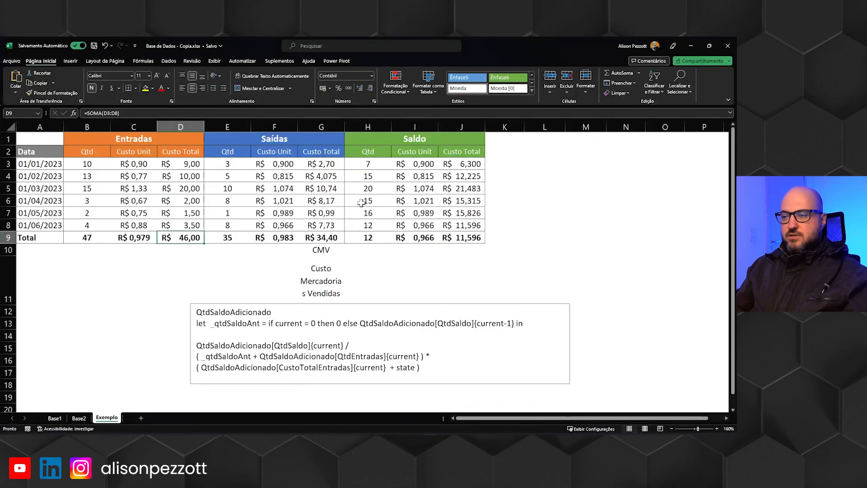
key(alt+Tab)
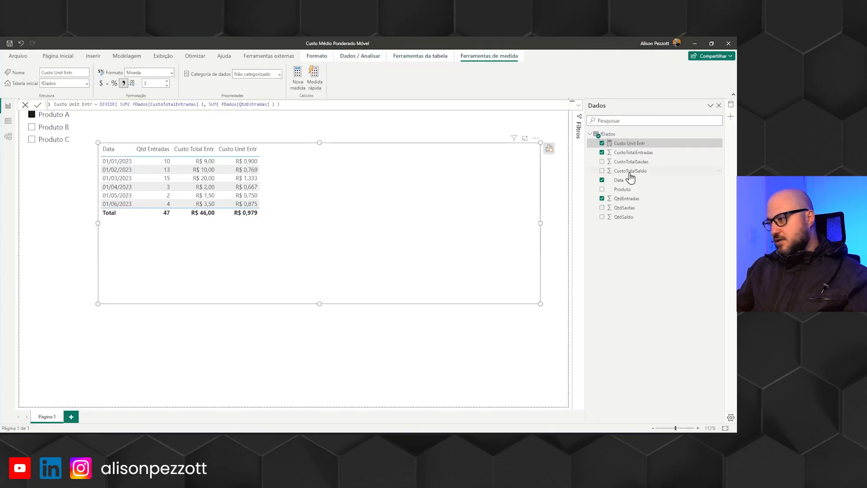
drag(626, 208, 435, 206)
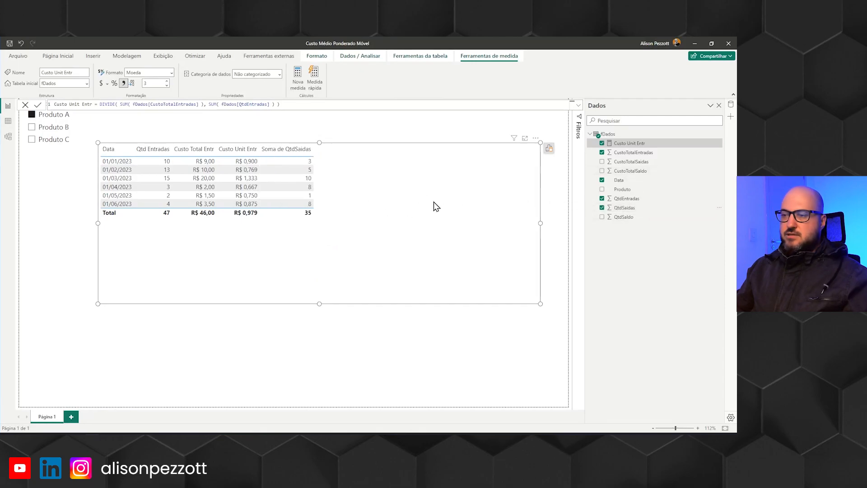
click(433, 201)
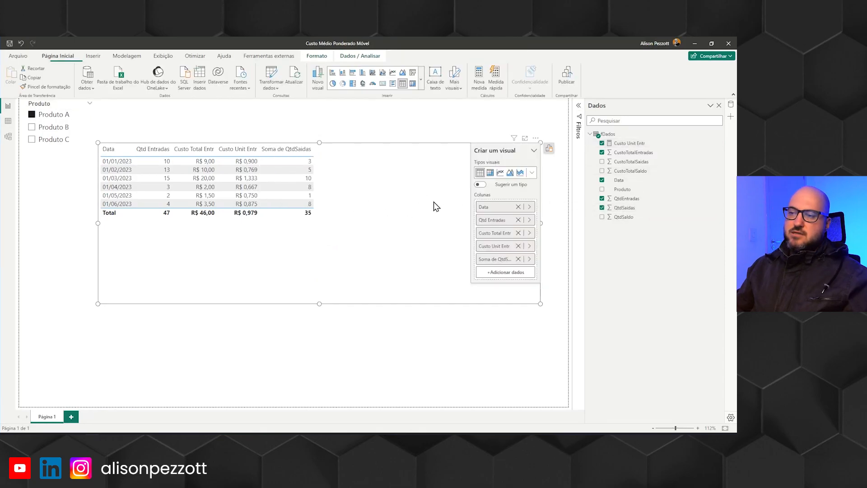
double_click(497, 261)
text(Qtd Saídas)
key(Return)
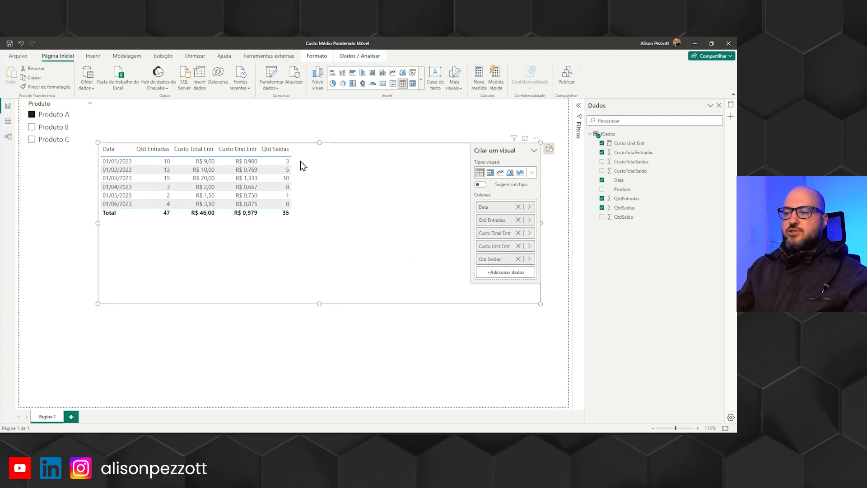
Consult the Excel example again, then add CustoTotalSaidas to the table visual and rename the column CMV for this visual
key(alt+Tab)
key(alt+Tab)
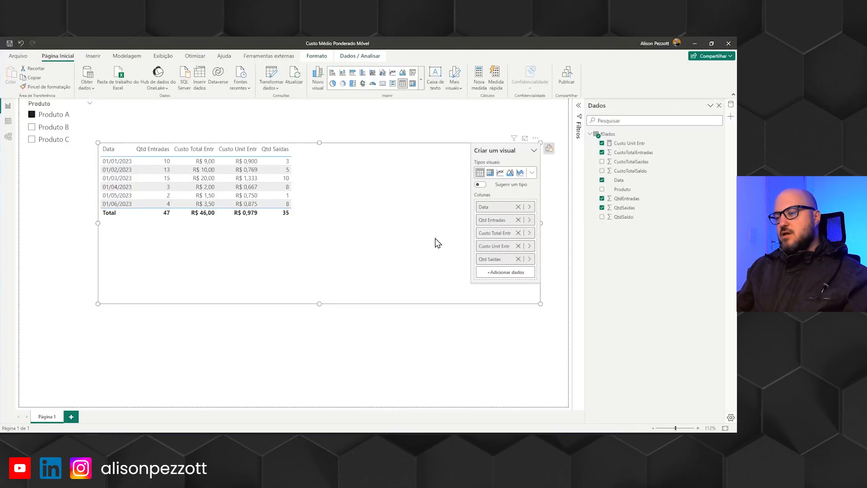
key(alt+Tab)
key(alt+Tab)
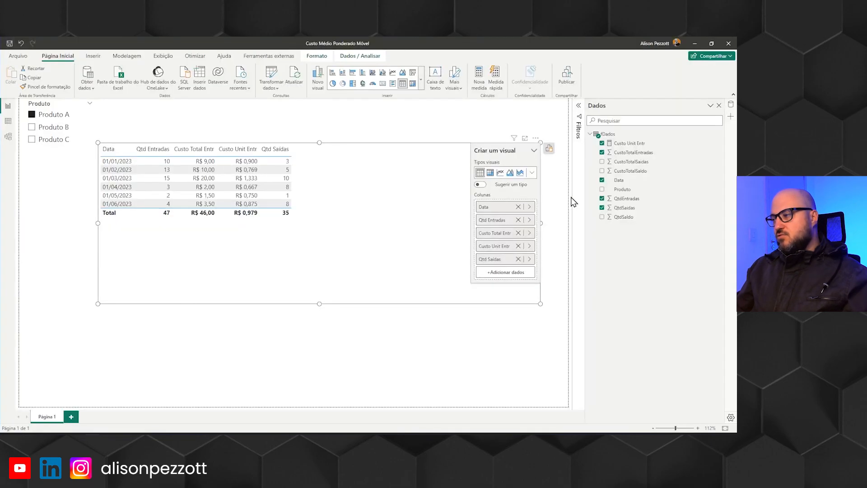
drag(631, 162, 511, 272)
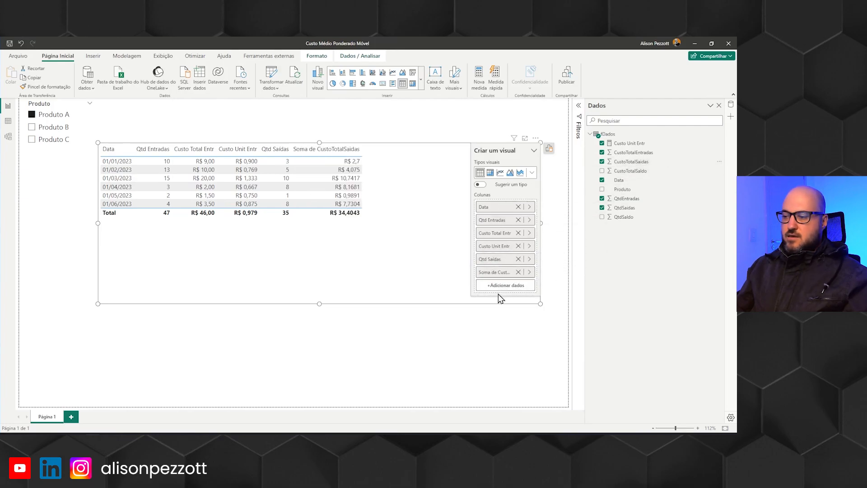
double_click(494, 272)
text(CMV)
key(Return)
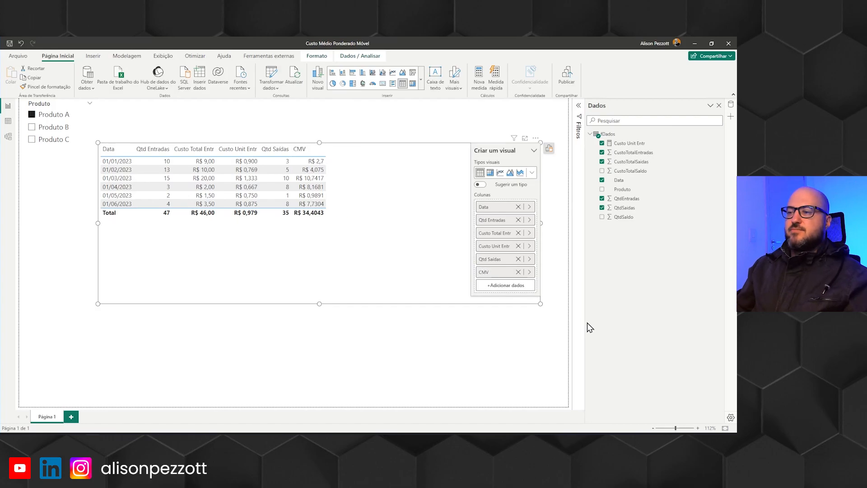
Compare the CMV column with the Excel example and set CustoTotalSaidas to display two decimal places
key(alt+Tab)
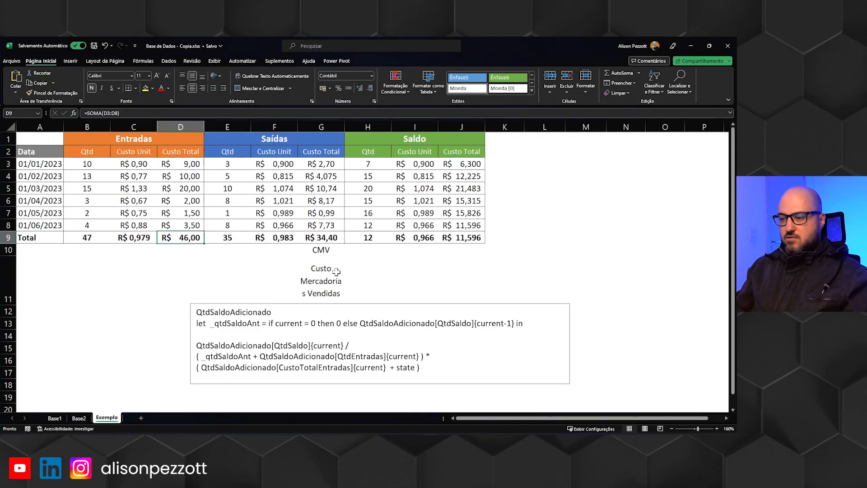
key(alt+Tab)
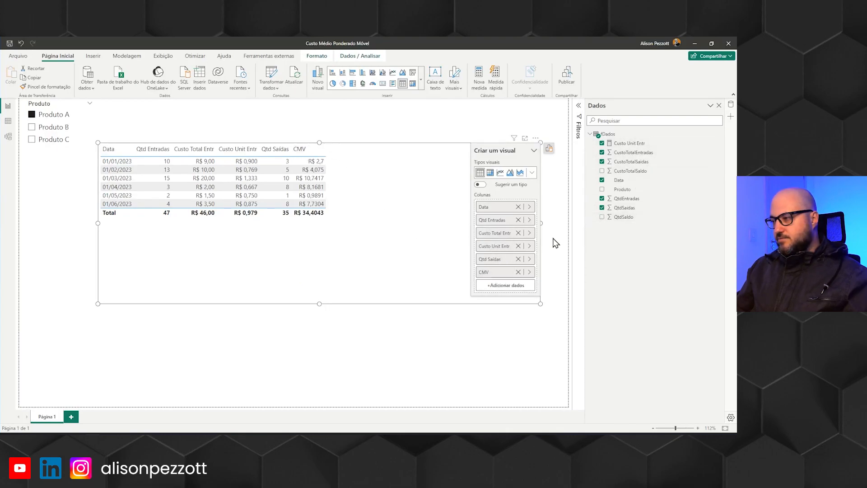
click(633, 161)
click(162, 83)
text(2)
key(Return)
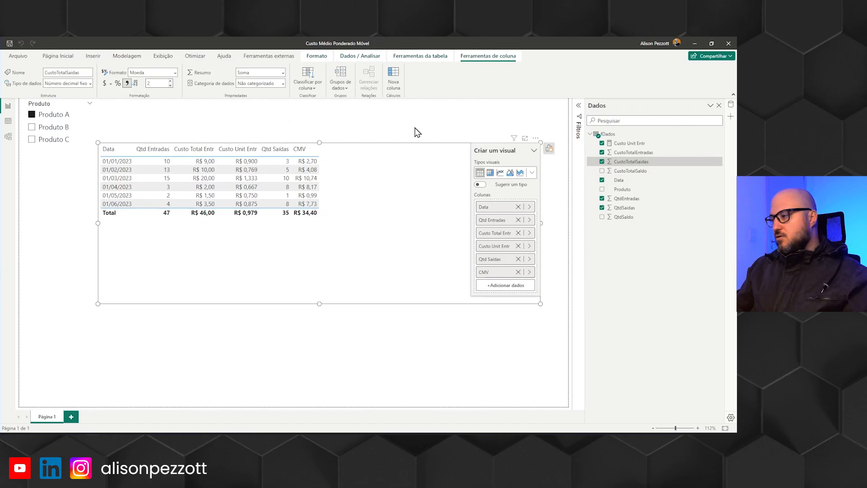
Create a measure in fDados named Custo Unit Saídas and begin its formula with the DIVIDE function
click(627, 143)
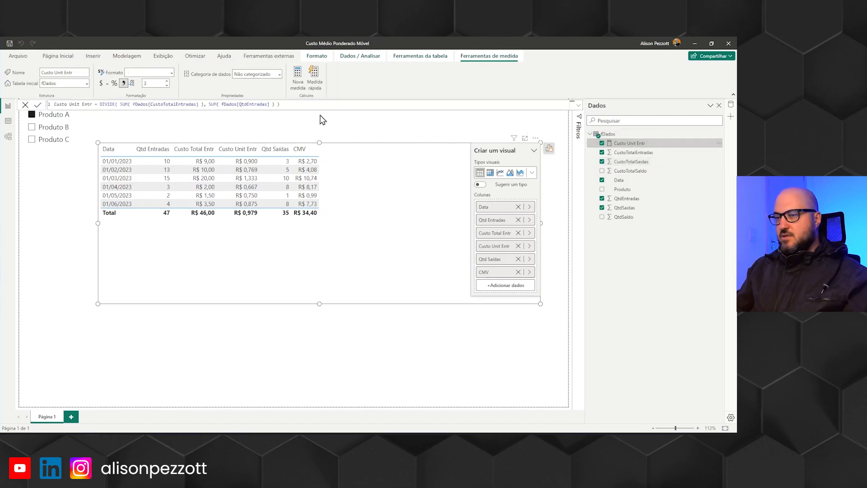
right_click(618, 142)
key(Escape)
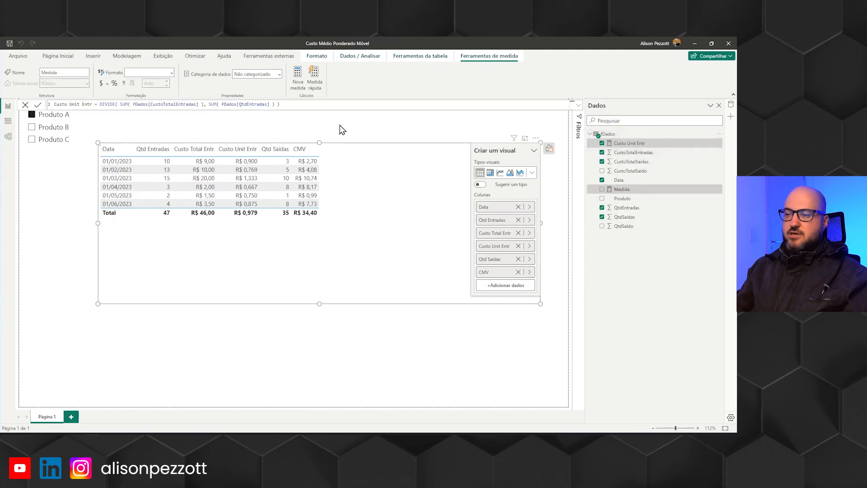
text(Custo)
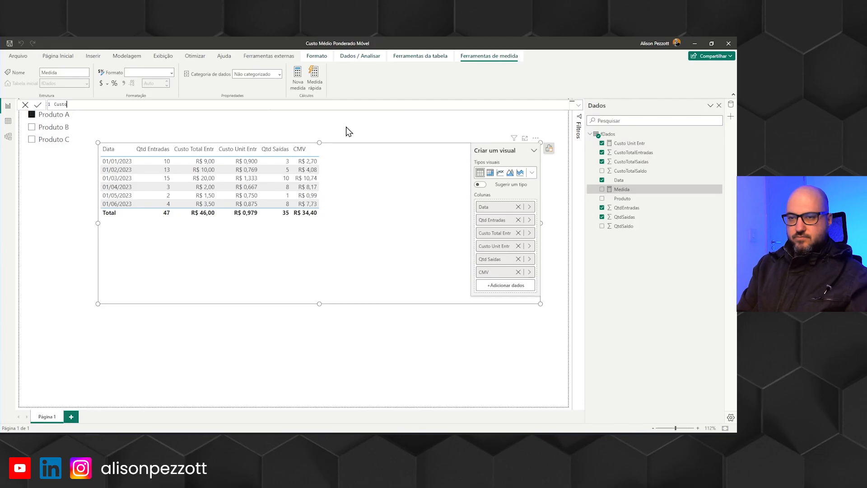
text( Unit Sa)
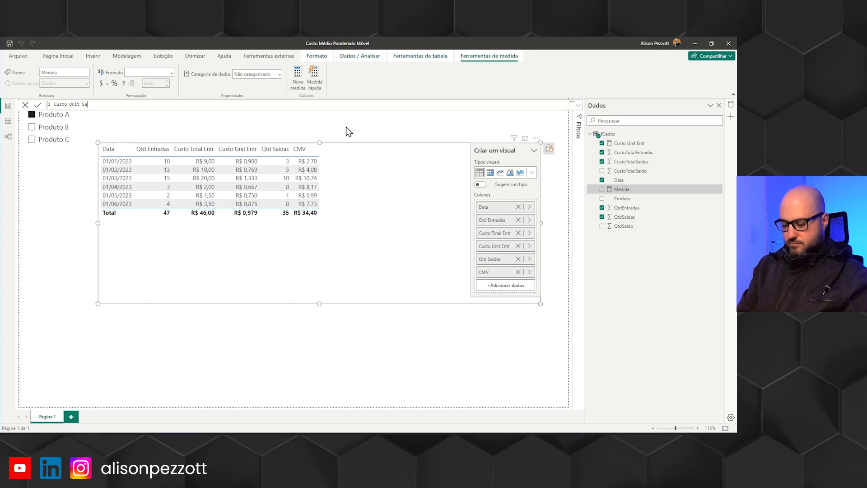
text(ídas = D)
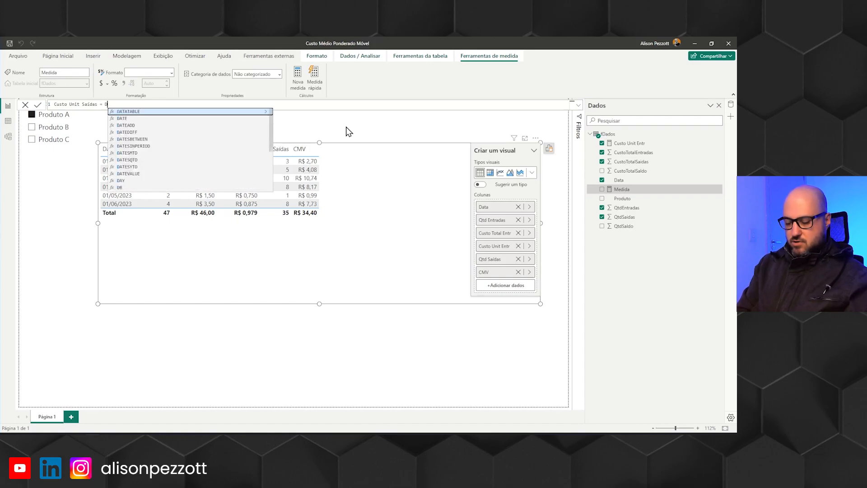
text(IVI)
key(Tab)
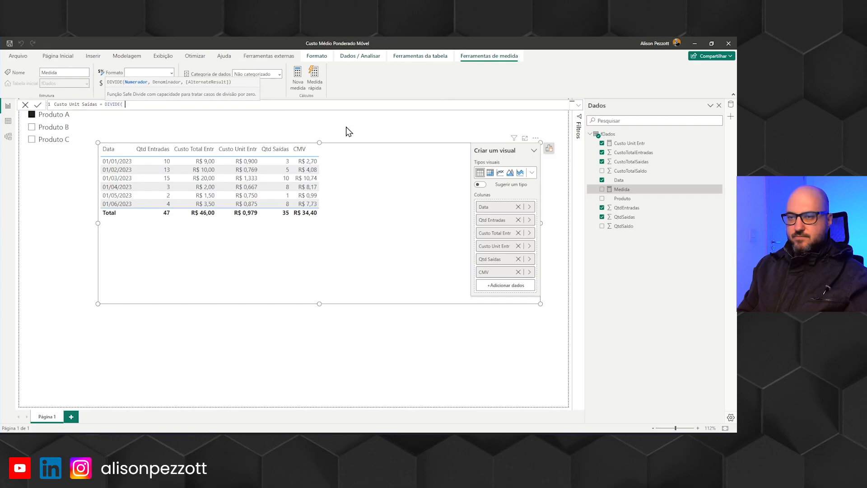
Complete the DIVIDE formula with SUM( fDados[CustoTotalSaidas] ) as numerator and SUM( fDados[QtdSaidas] ) as denominator, and commit the measure
text(SUM( )
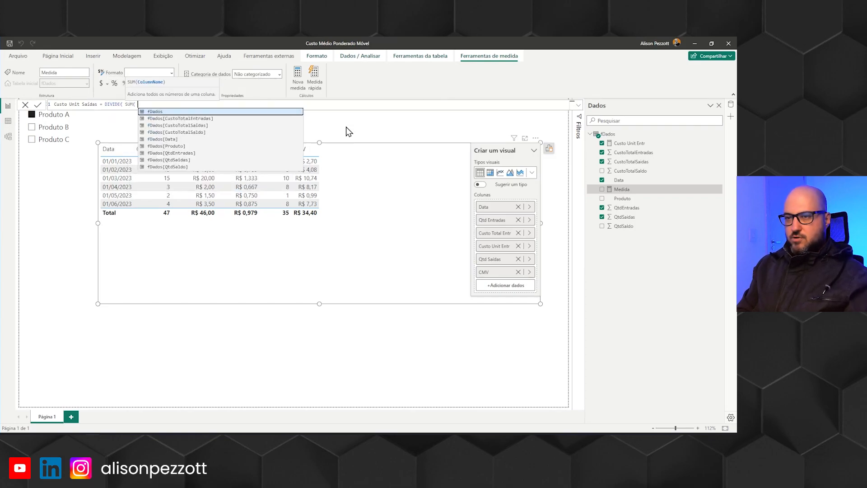
text(Sa)
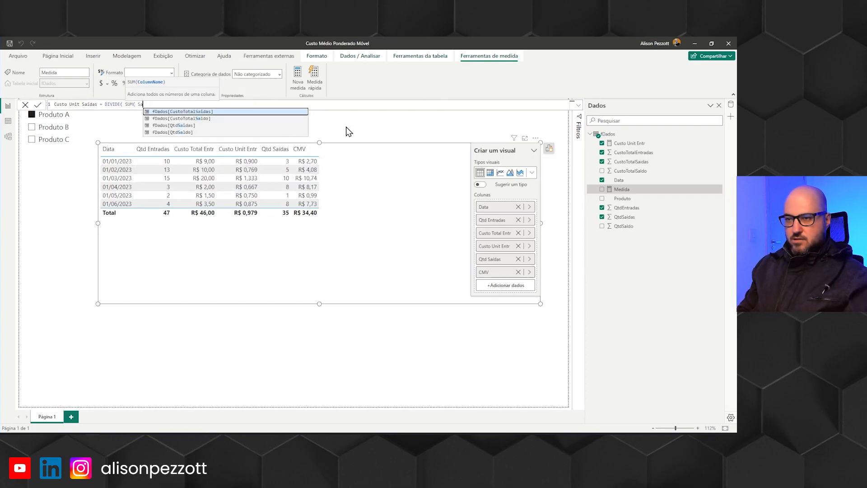
key(Tab)
text(), SUM( )
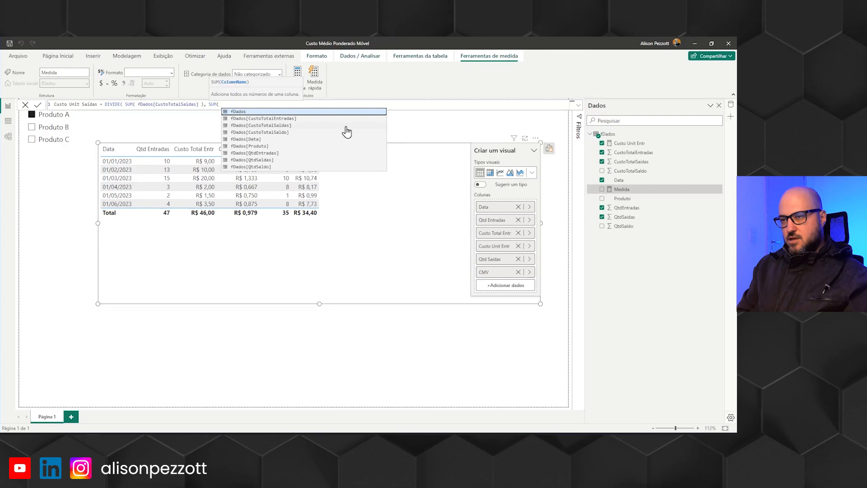
text(Qtd)
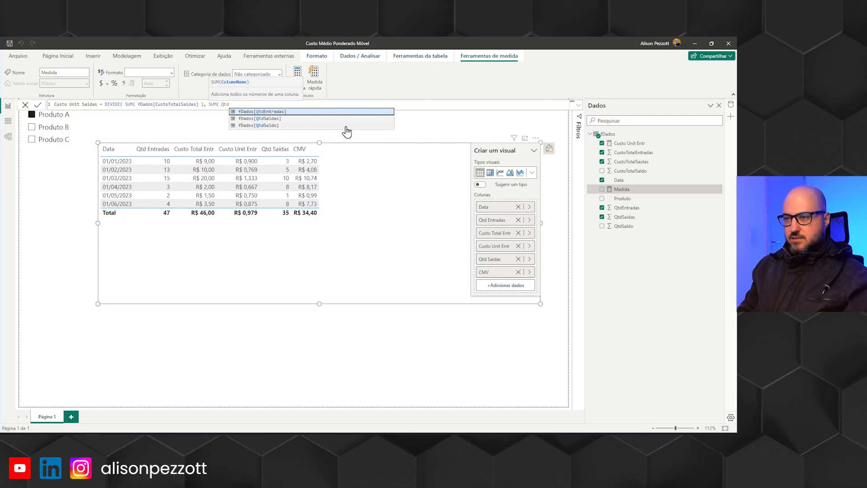
key(Down)
key(Tab)
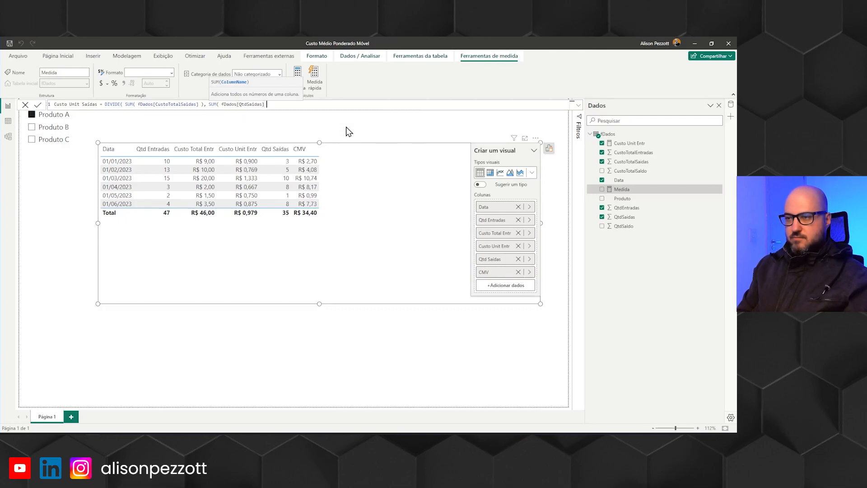
text() ))
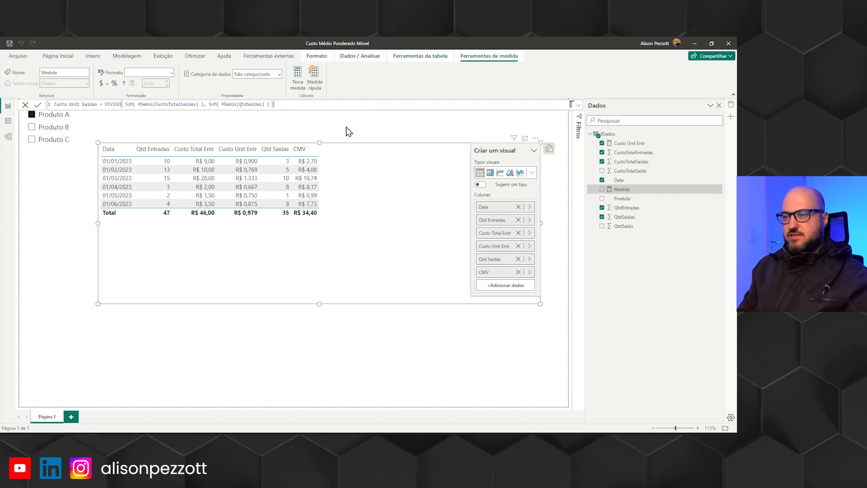
key(Return)
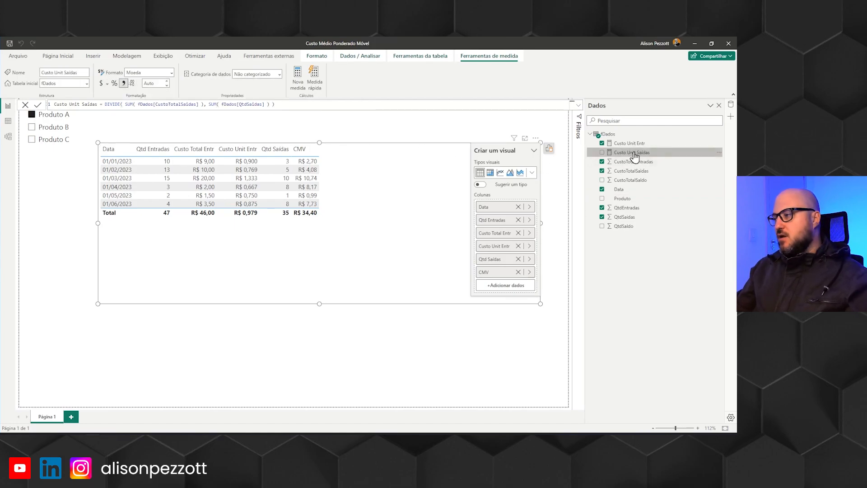
Format Custo Unit Saídas with 3 decimal places, place it between Qtd Saídas and CMV in the table visual, and compare with the Excel example
click(152, 84)
text(3)
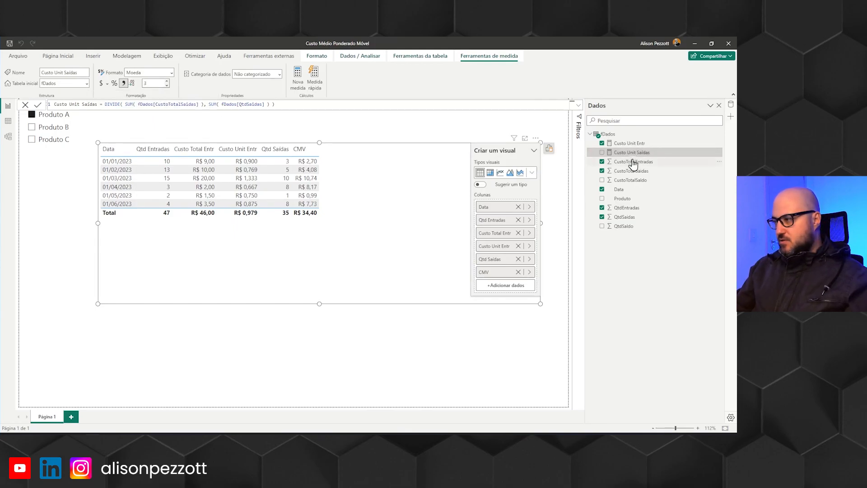
drag(632, 155, 508, 266)
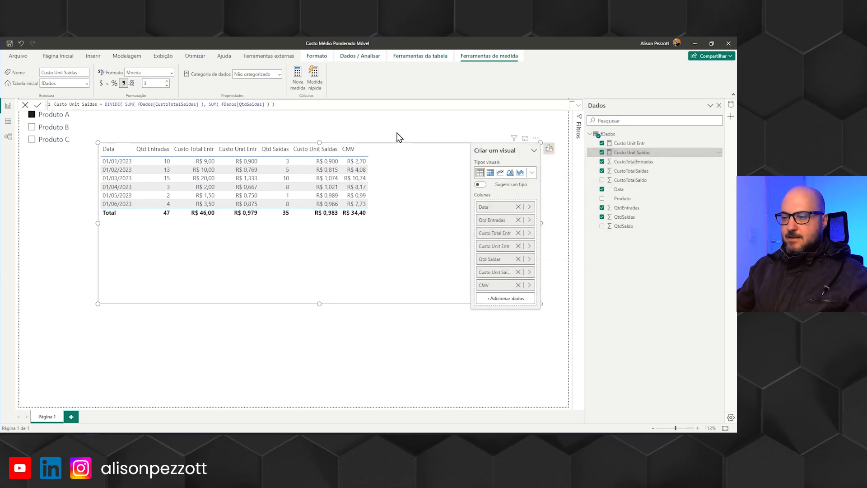
key(alt+Tab)
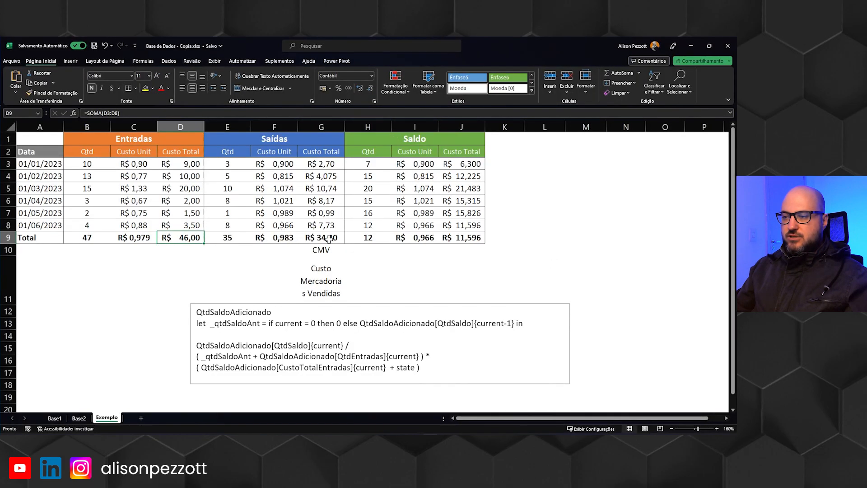
key(alt+Tab)
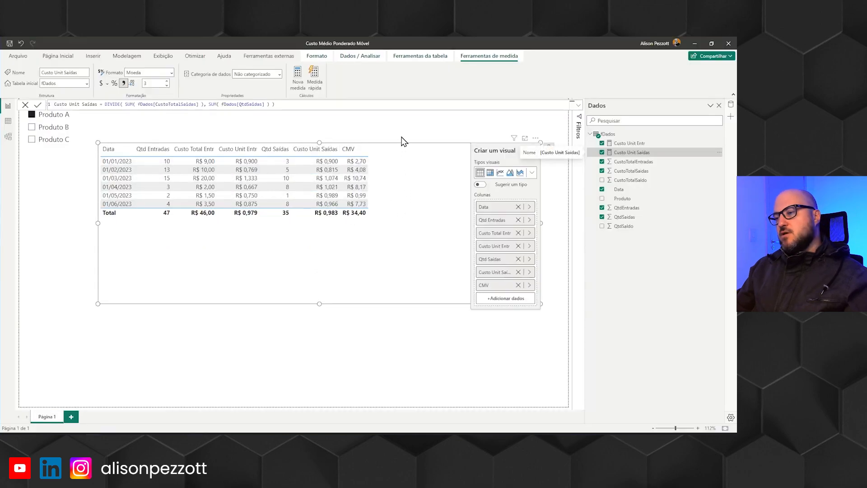
key(alt+Tab)
key(alt+Tab)
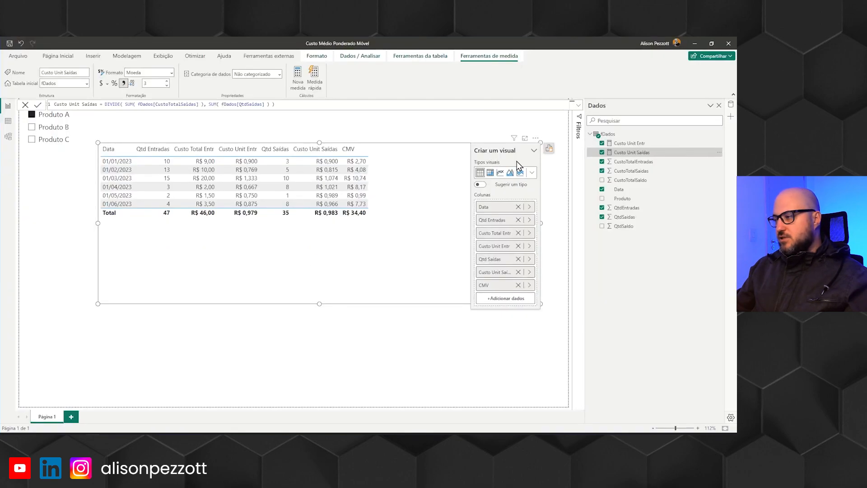
Try adding the QtdSaldo column to the table visual, compare it with the Excel Saldo quantities, and remove it again
drag(628, 231, 427, 190)
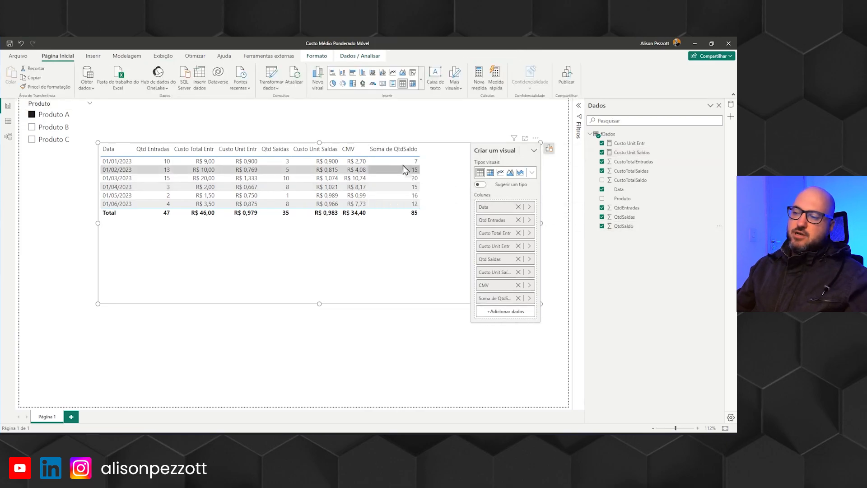
key(alt+Tab)
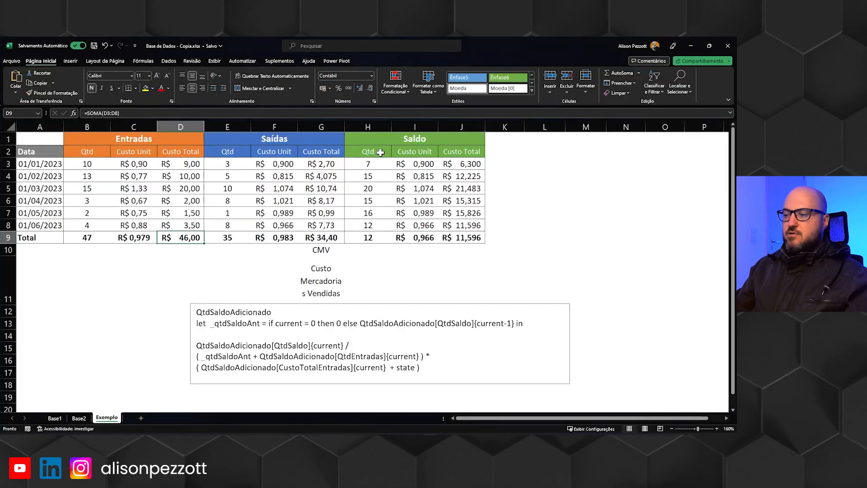
key(alt+Tab)
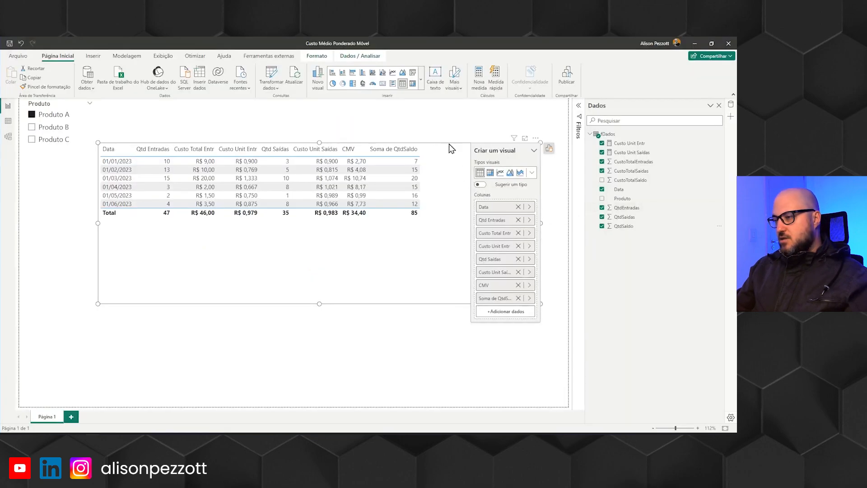
click(518, 298)
Create a measure in fDados named Qtd Saldo that uses CALCULATE with SUM( fDados[QtdSaldo] ) as its expression
right_click(606, 135)
click(632, 145)
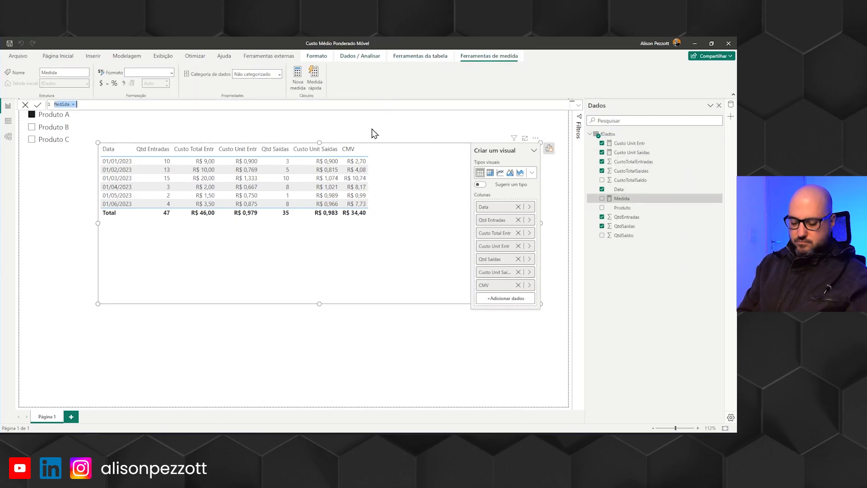
text(Saldo)
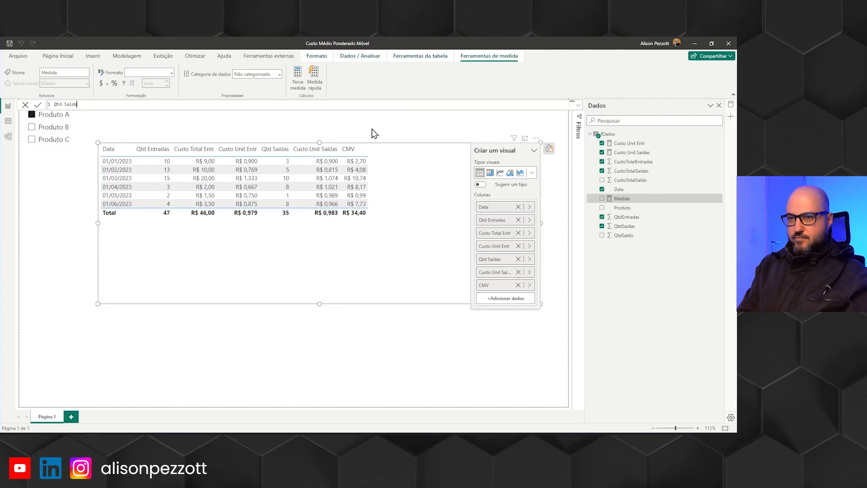
key(shift+Return)
text(C)
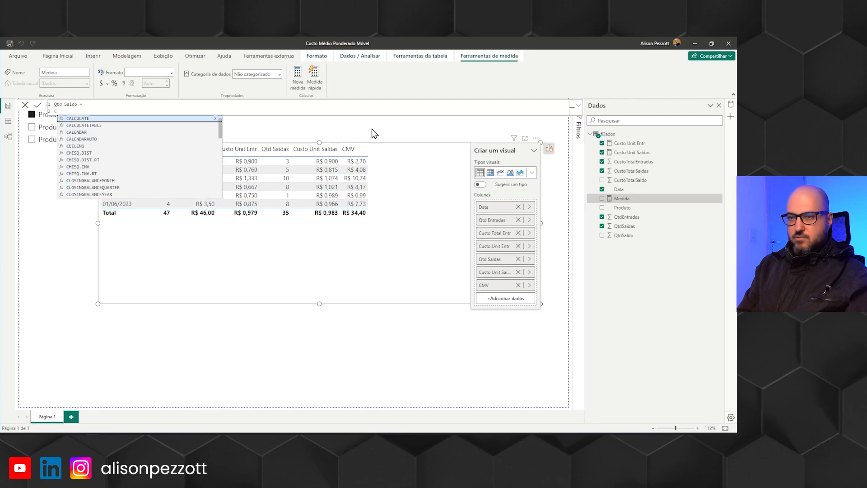
key(Tab)
key(shift+Return)
text(SUM()
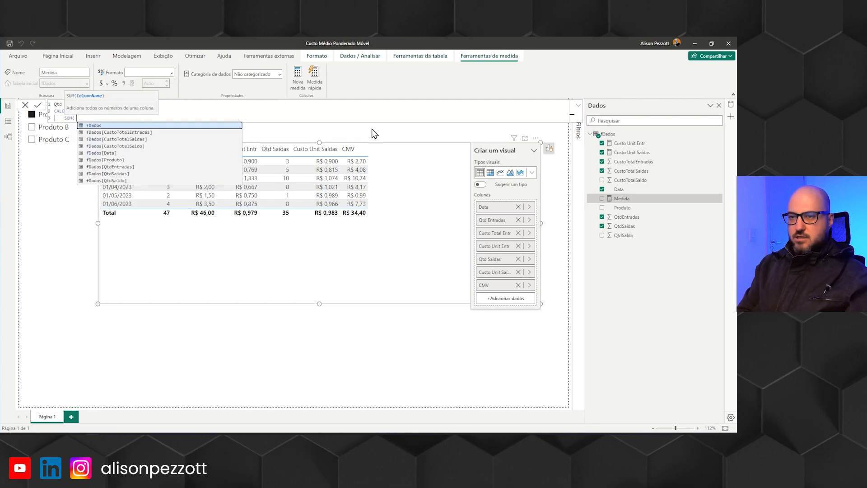
text( Qtd)
key(Down)
key(Down)
key(Tab)
text(),)
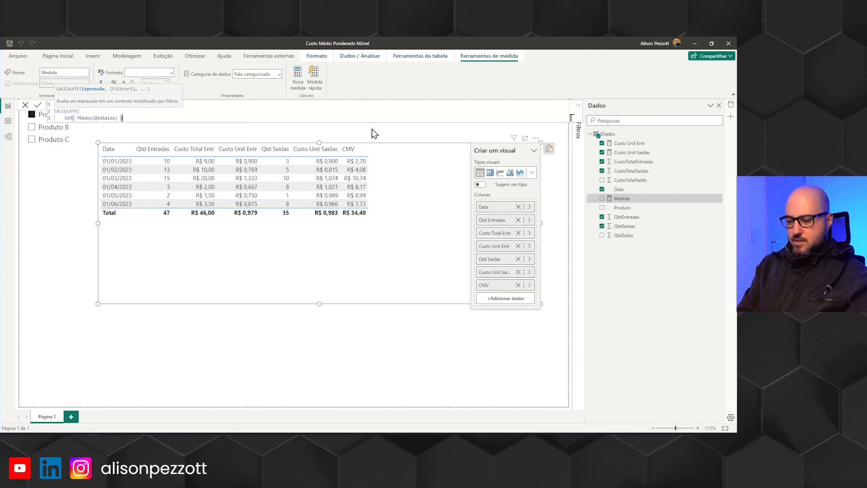
Finish Qtd Saldo with the filter fDados[Data] = MAX( fDados[Data] ) and add the measure after CMV in the table visual
key(shift+Return)
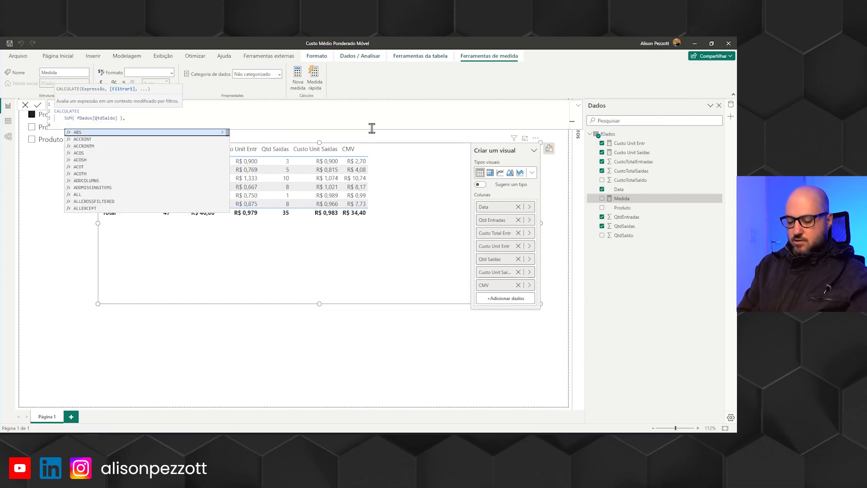
text(dos[Da)
text(ta)
key(Down)
key(Tab)
text(= MAX()
text( fDados[Data)
key(Down)
key(Tab)
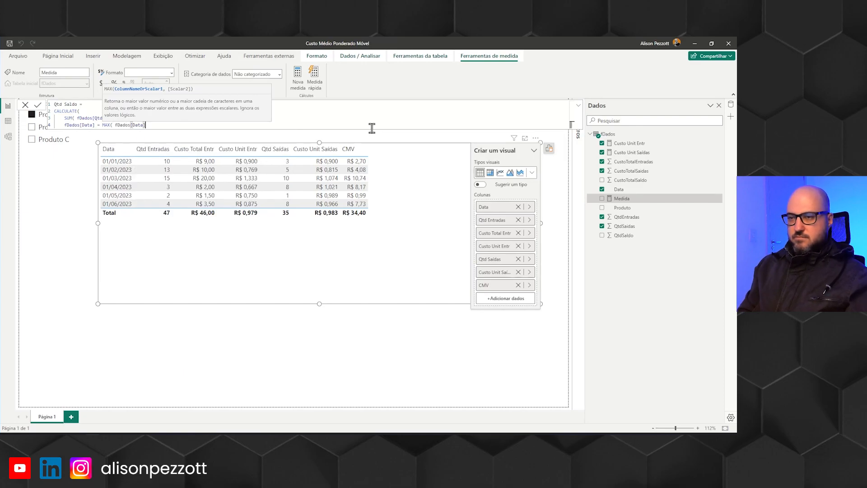
text())
key(shift+Return)
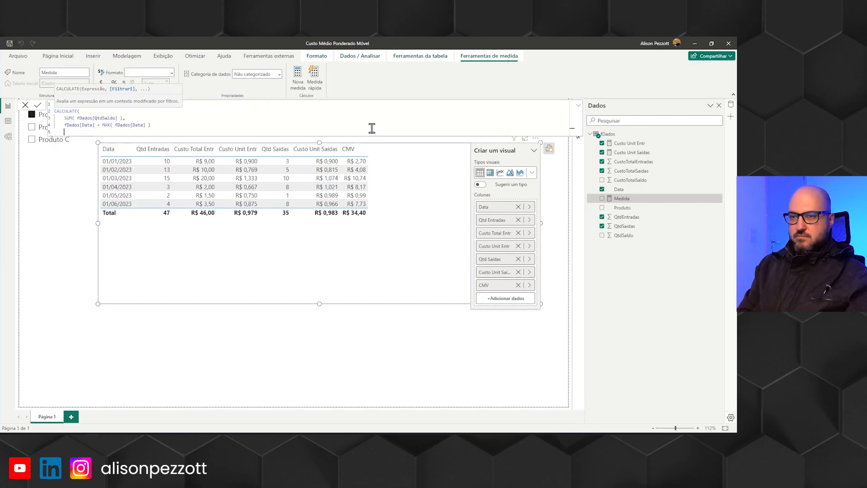
text())
key(Return)
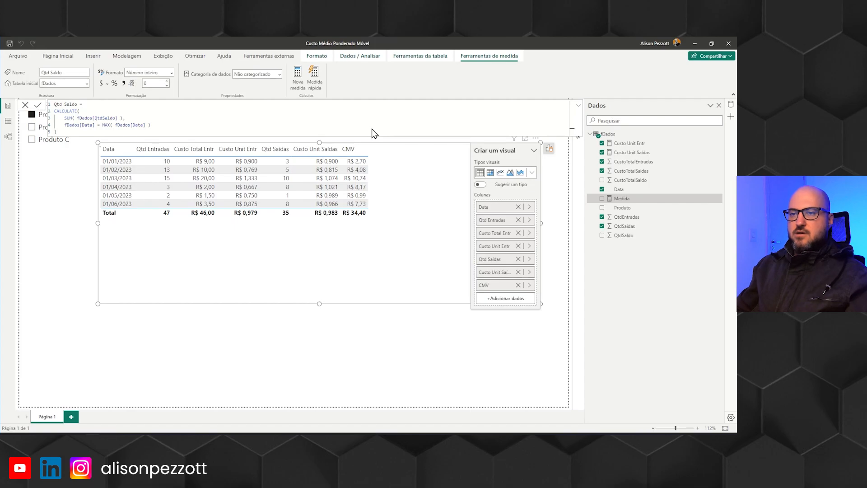
drag(624, 208, 406, 195)
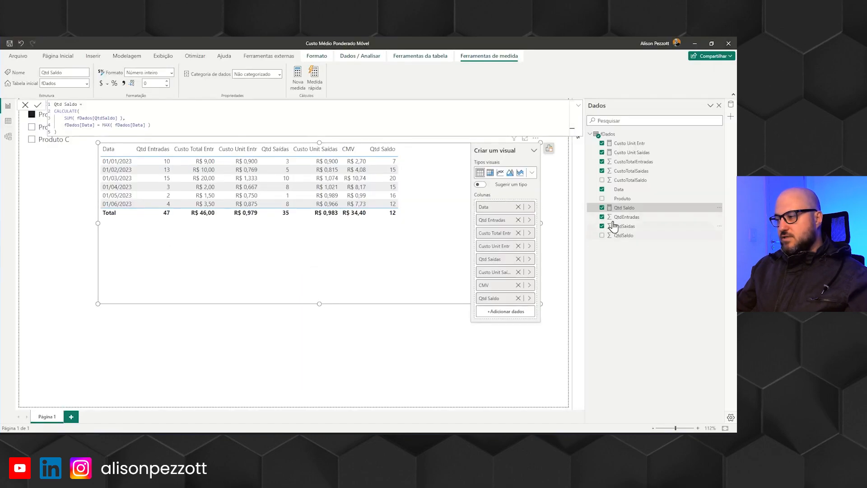
Create a new measure in fDados from a copy of the Qtd Saldo formula and name it Custo Total Saldo
drag(68, 132, 52, 105)
key(ctrl+c)
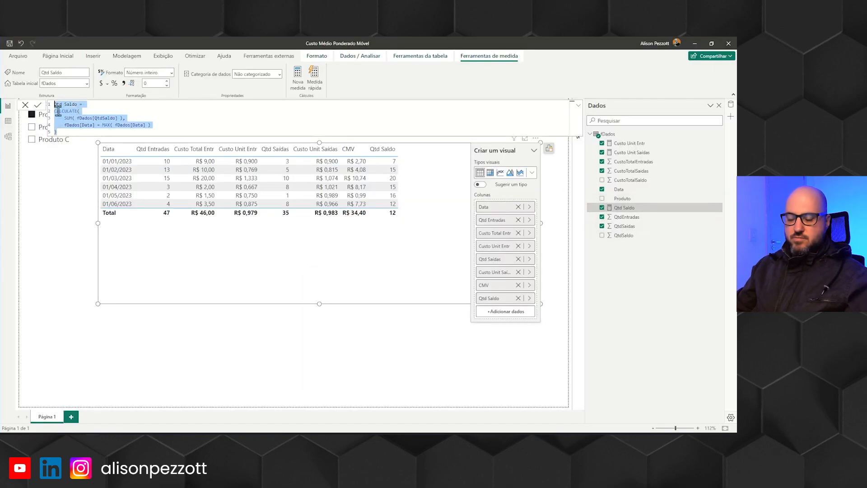
click(298, 83)
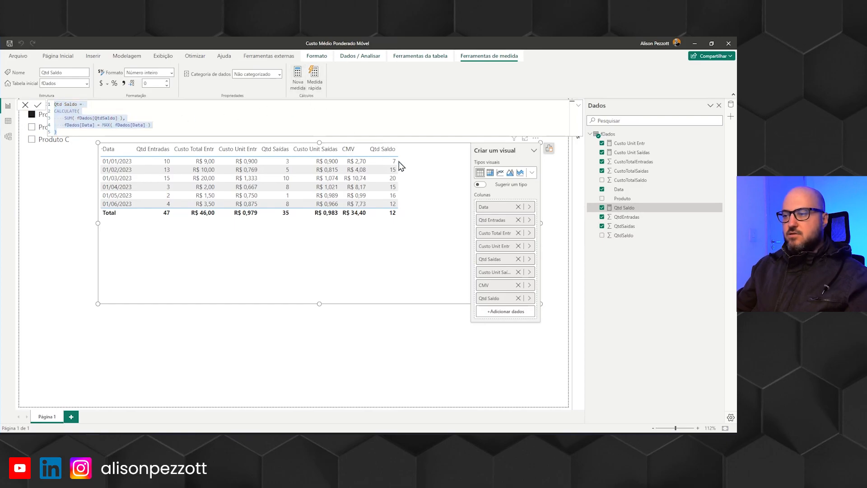
key(ctrl+v)
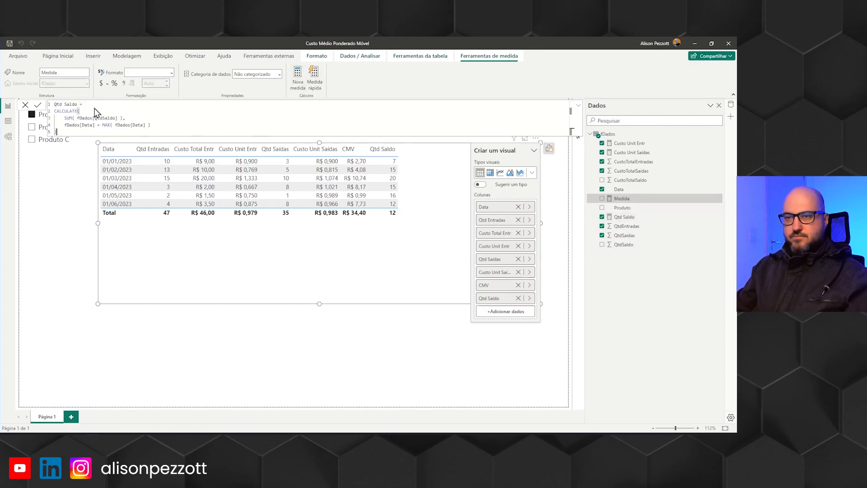
drag(63, 105, 52, 107)
text(Cusat)
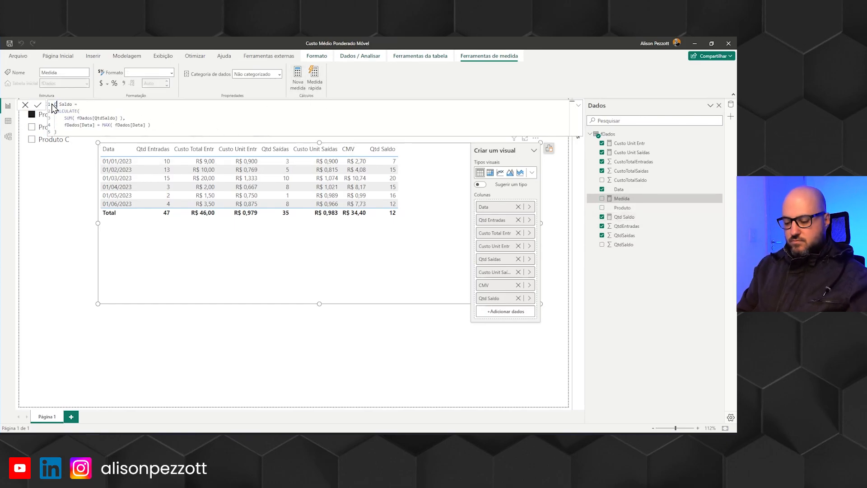
key(BackSpace)
key(BackSpace)
text(tot)
key(BackSpace)
key(BackSpace)
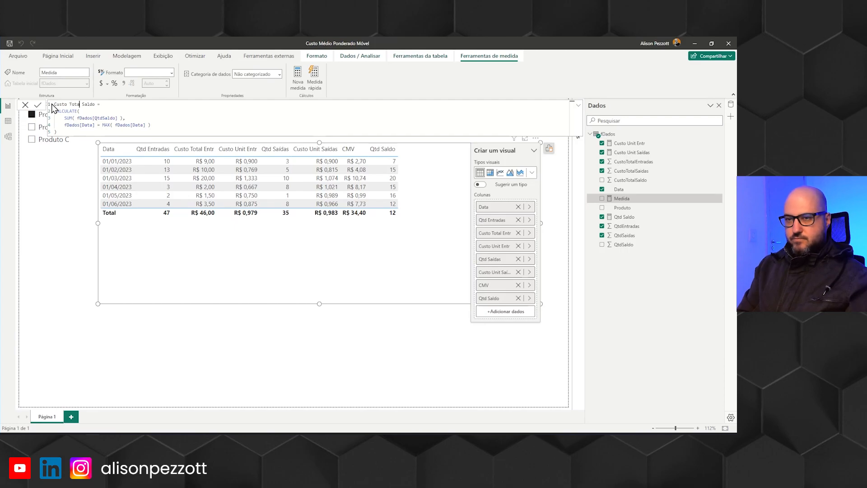
Make Custo Total Saldo sum fDados[CustoTotalSaldo] and format the measure with 2 decimal places
double_click(105, 118)
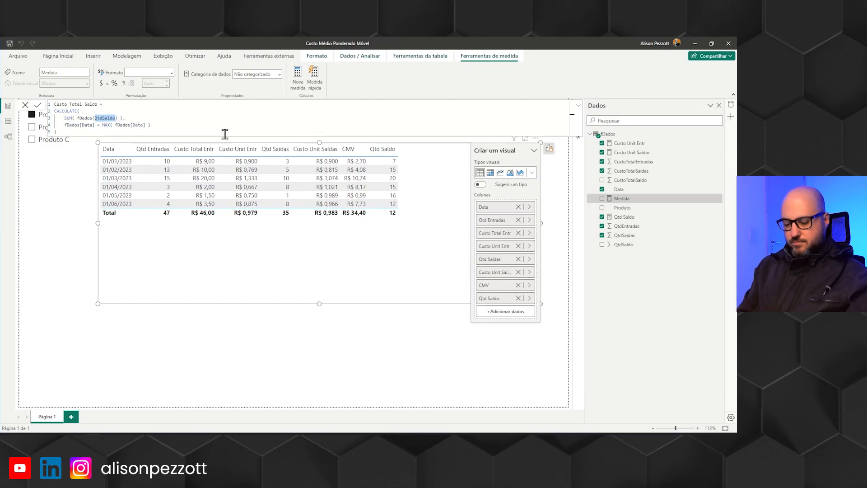
text(Cust)
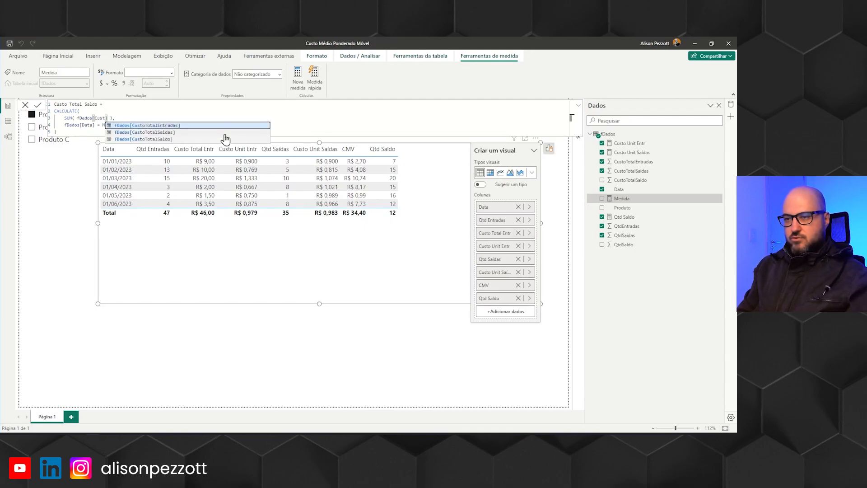
click(225, 139)
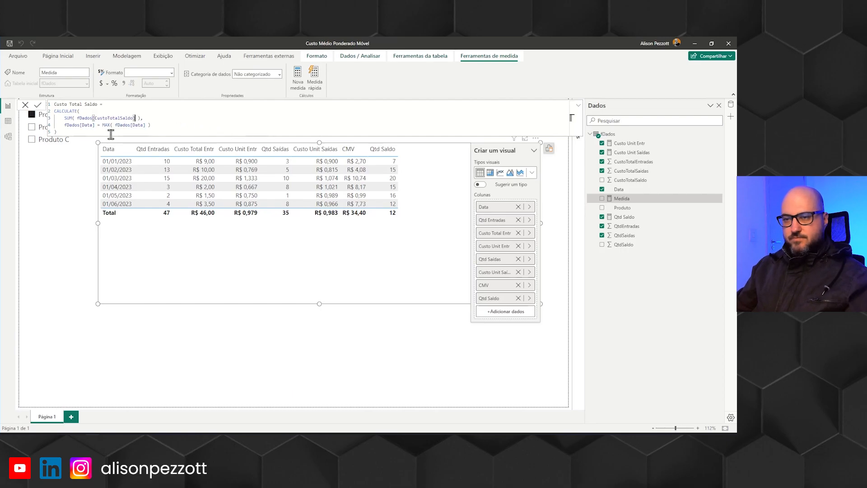
key(Return)
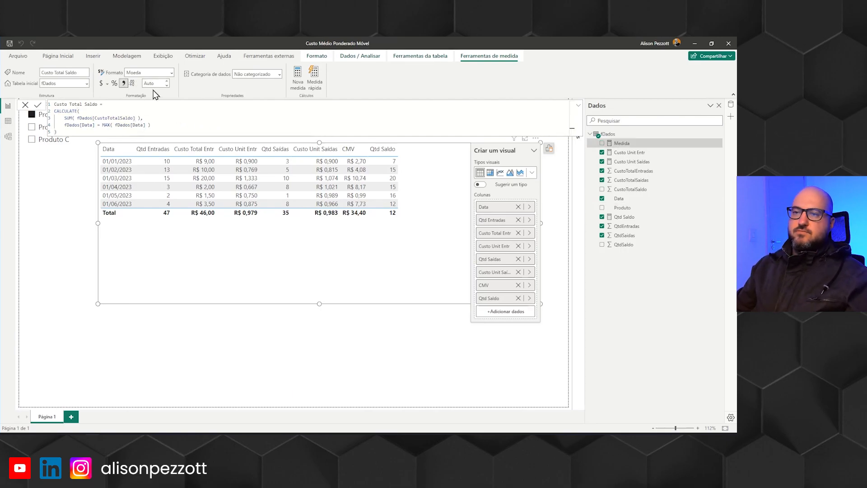
text(2)
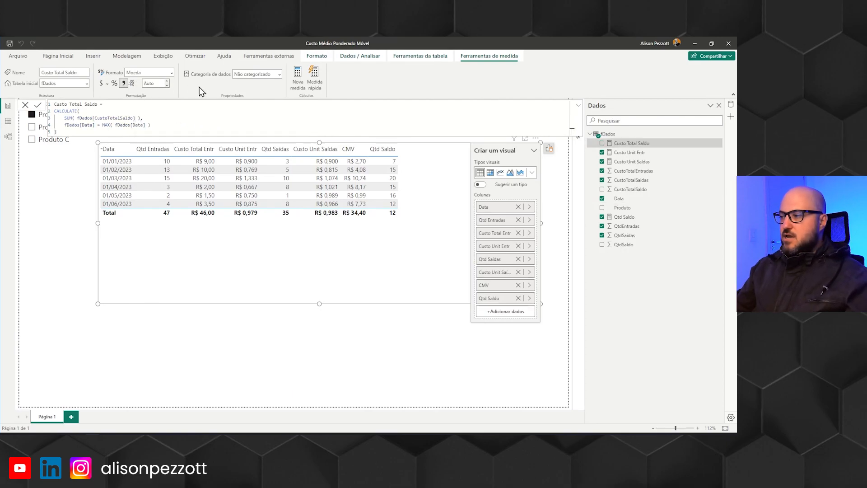
Add Custo Total Saldo after Qtd Saldo in the table visual and compare it with the Saldo total costs in the Excel example
drag(632, 146, 428, 200)
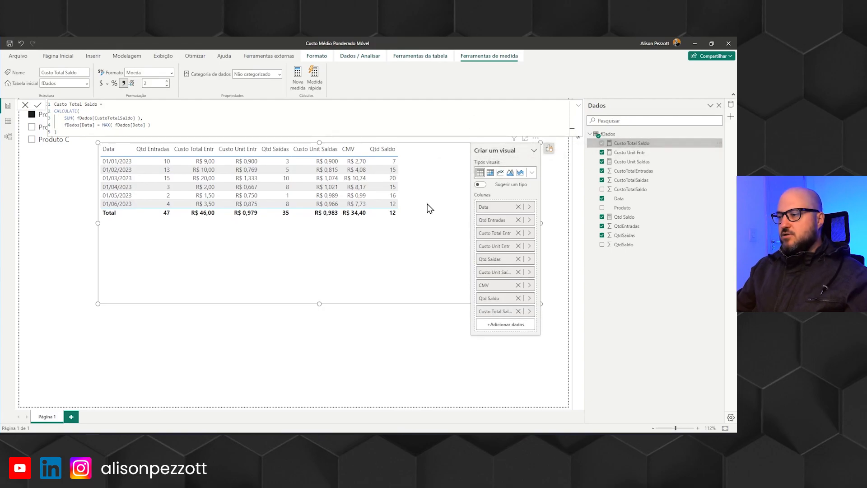
key(alt+Tab)
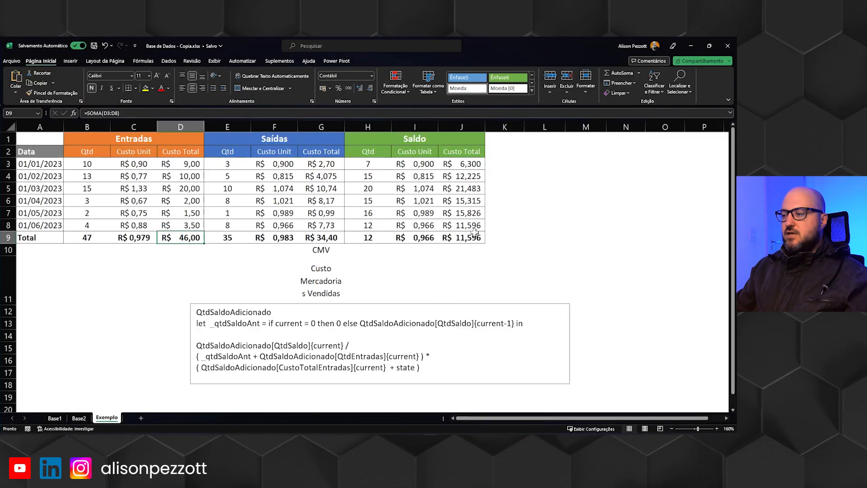
key(alt+Tab)
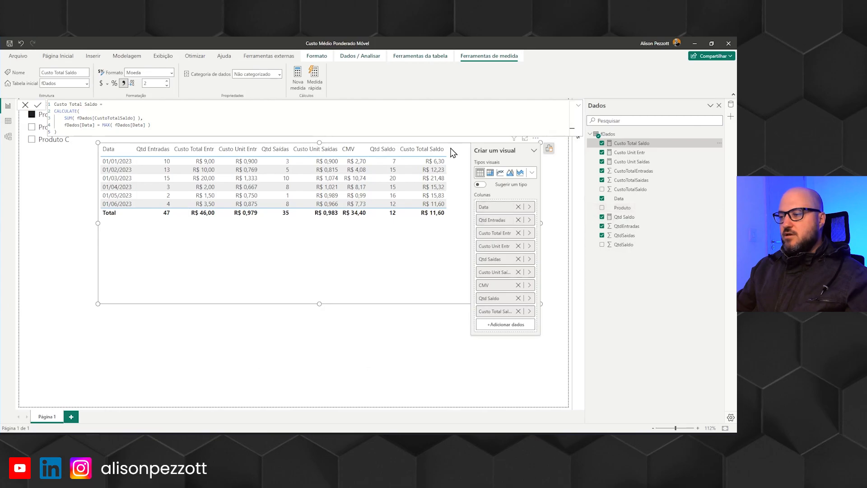
key(alt+Tab)
key(alt+Tab)
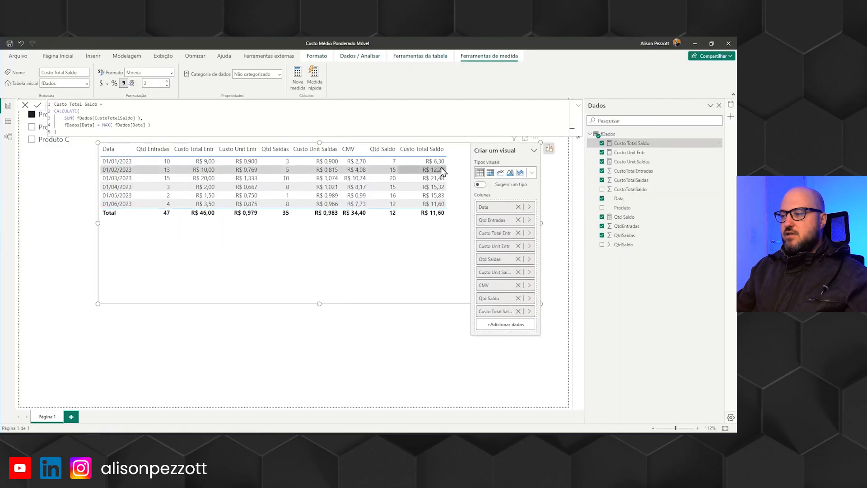
key(alt+Tab)
key(alt+Tab)
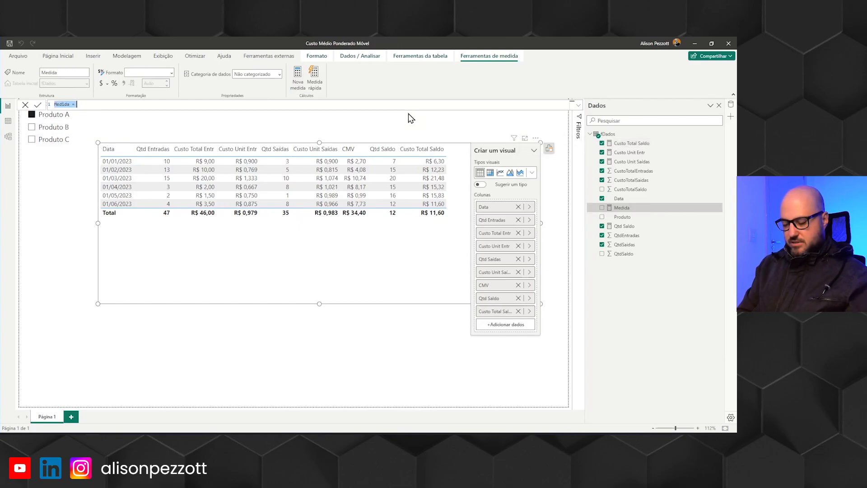
Create a measure in fDados named Custo Unit Saldo with the expression DIVIDE( [Custo Total Saldo], [Qtd Saldo] )
text(Custo Unit S)
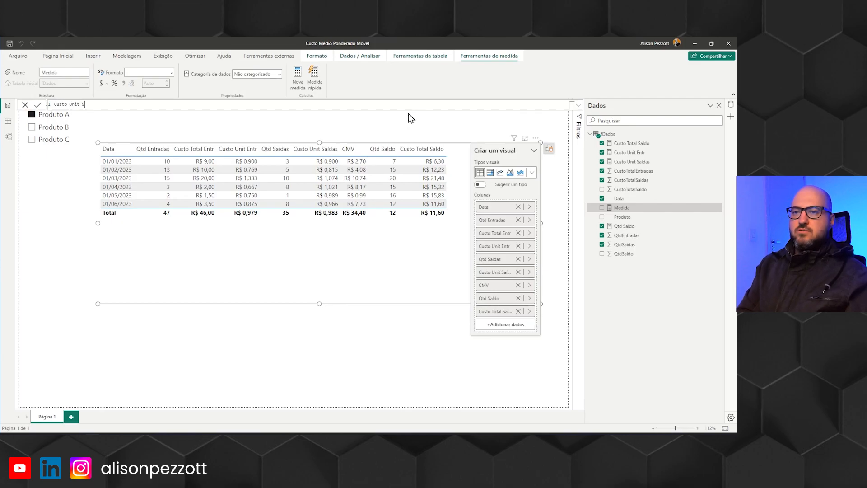
text(aldo = D)
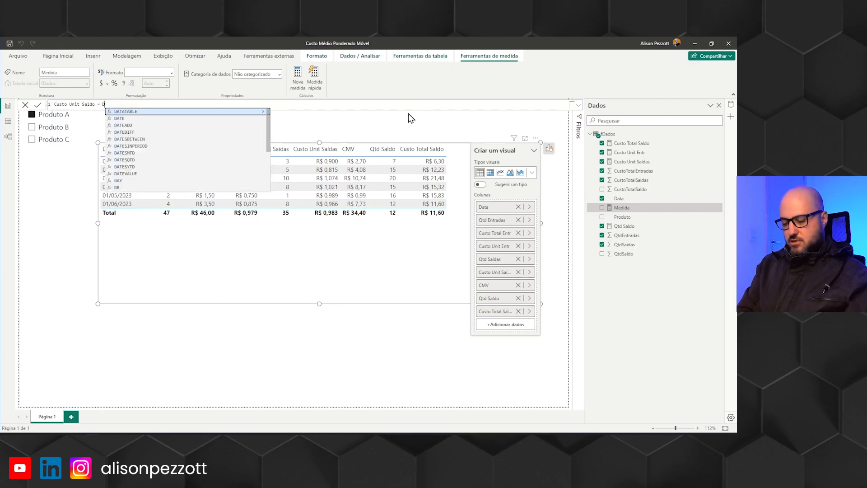
text(IVIDE( Custo)
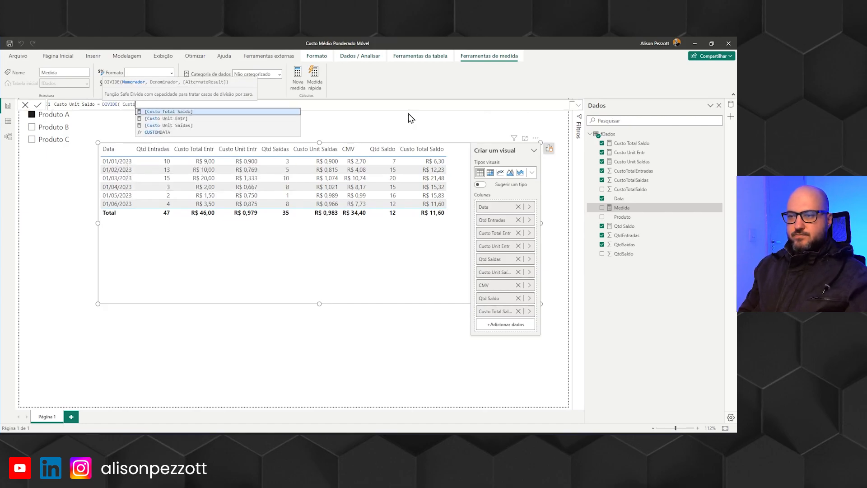
key(Tab)
text(,)
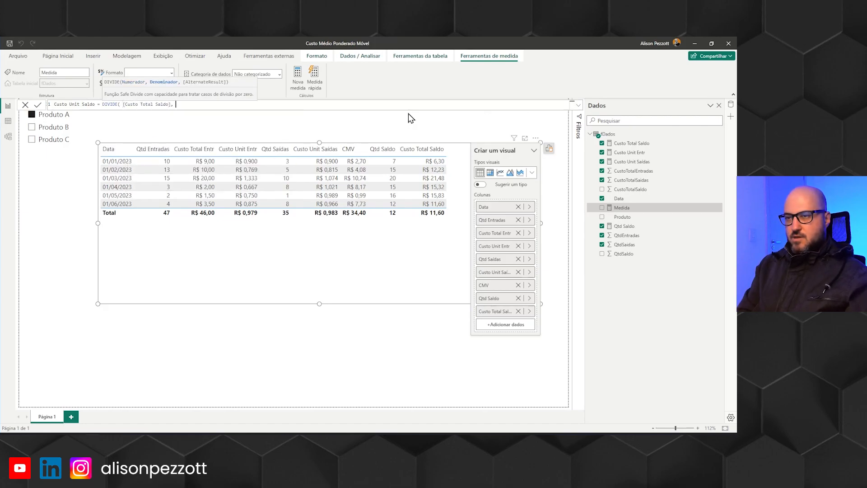
text( [Qtd)
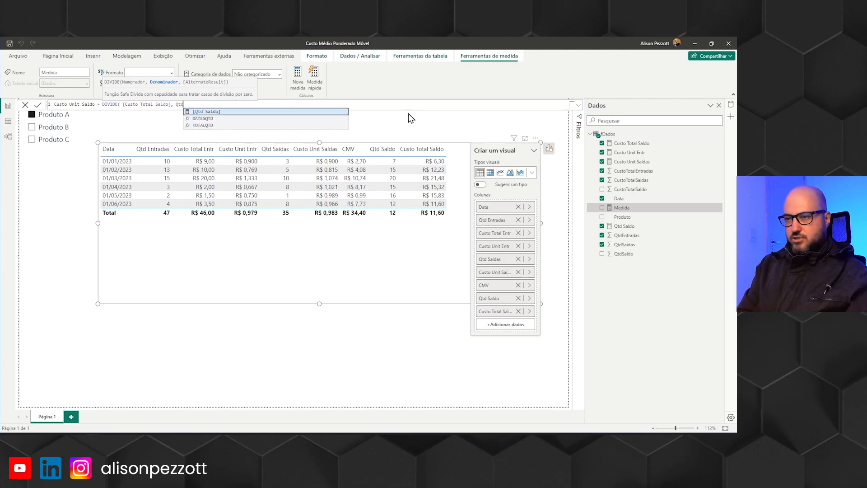
key(Tab)
text())
key(Return)
Add Custo Unit Saldo after Custo Total Saldo in the table visual and check it against the Excel Saldo unit costs
drag(632, 171, 411, 278)
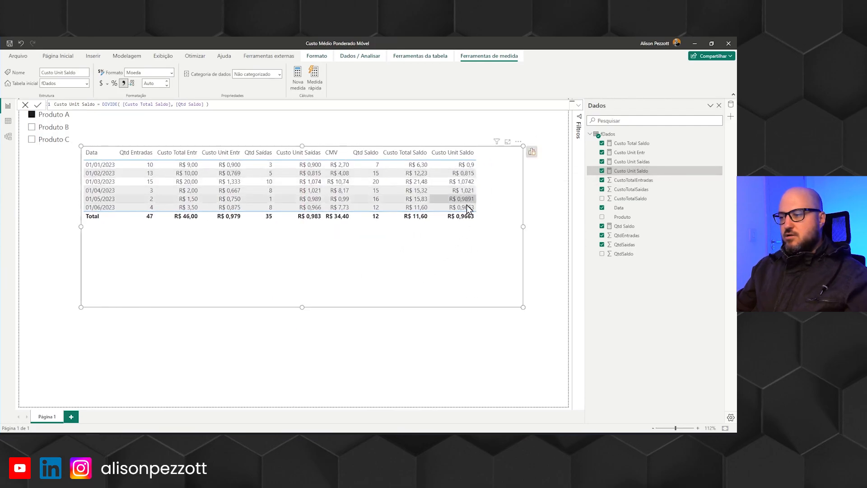
key(alt+Tab)
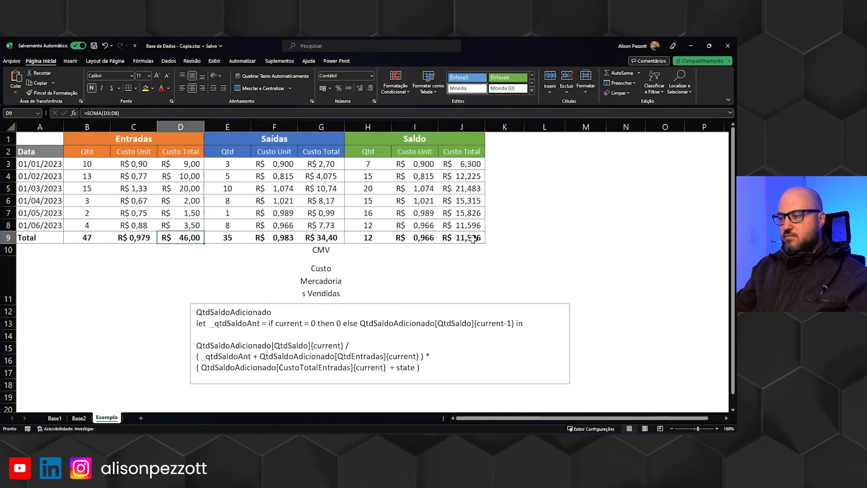
key(alt+Tab)
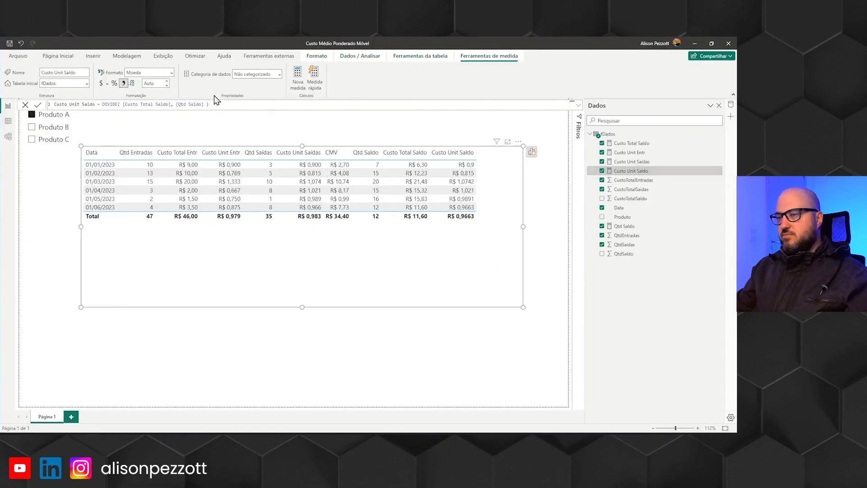
Format Custo Unit Saldo with 3 decimal places and compare the column again with the Excel example
click(161, 82)
text(3)
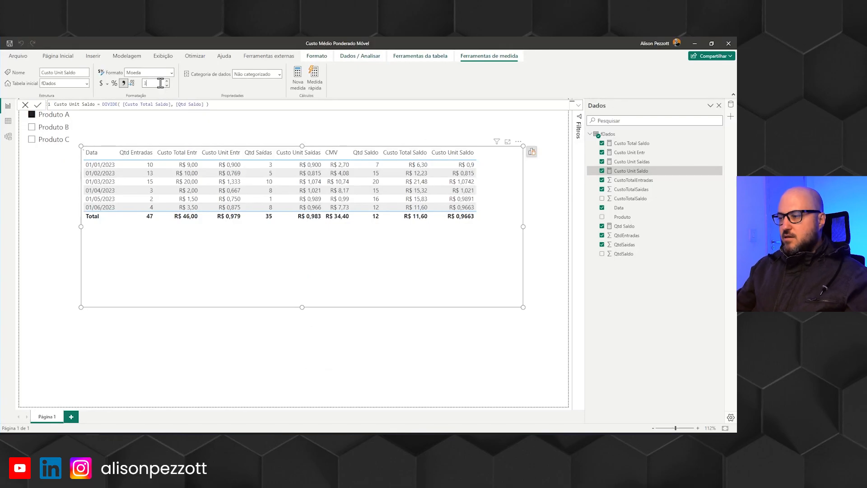
key(Return)
key(alt+Tab)
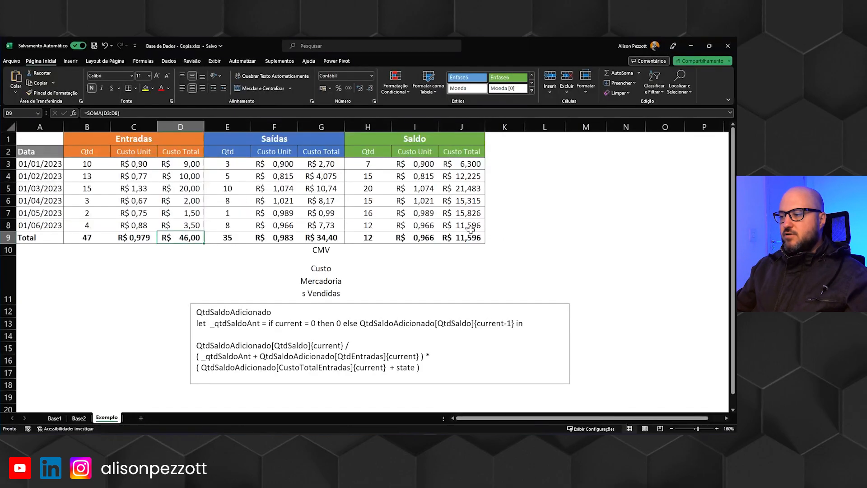
key(alt+Tab)
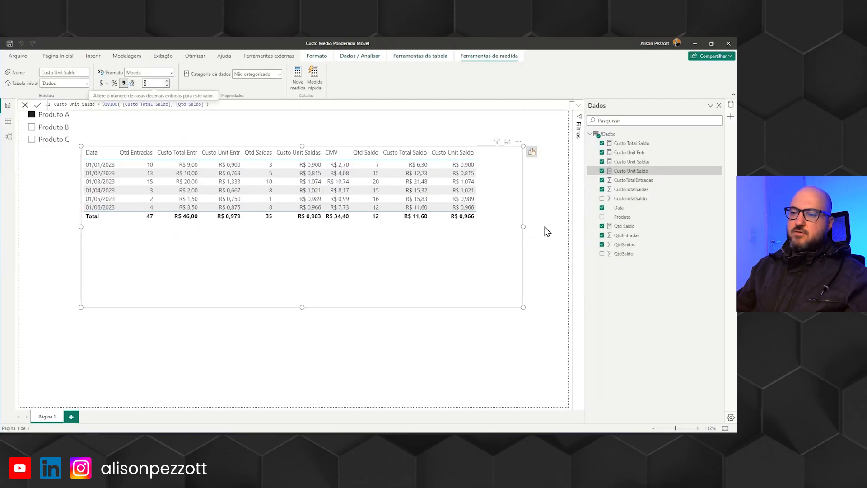
Move the table visual and the Produto slicer slightly down on the report page
drag(487, 253, 477, 265)
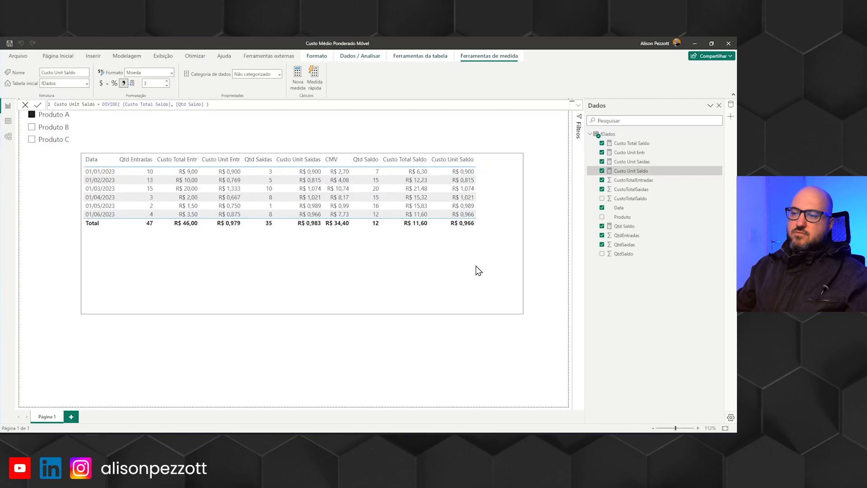
click(357, 134)
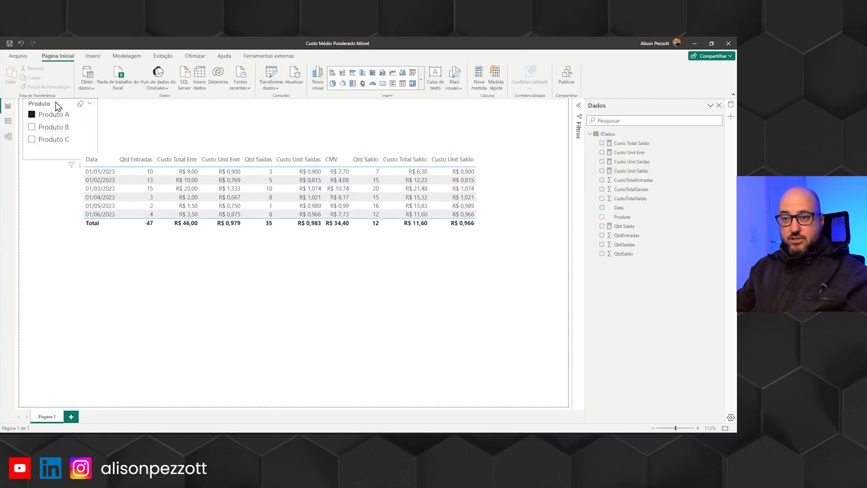
drag(56, 104, 56, 110)
click(157, 126)
Filter the table by Produto B, Produto C and Produto A in turn, and clear the Produto slicer selection
click(41, 136)
click(39, 147)
click(42, 134)
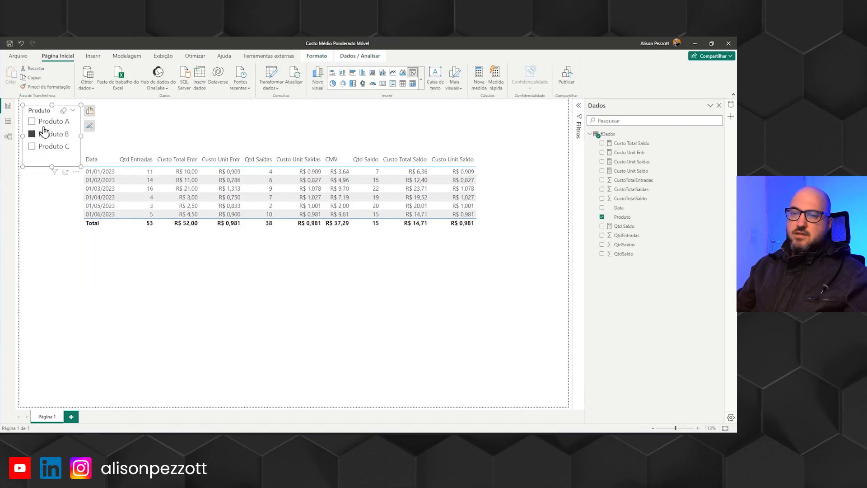
click(42, 122)
click(64, 111)
Shift the table visual slightly to the right, away from the Produto slicer, and deselect it
click(354, 252)
drag(354, 251, 369, 257)
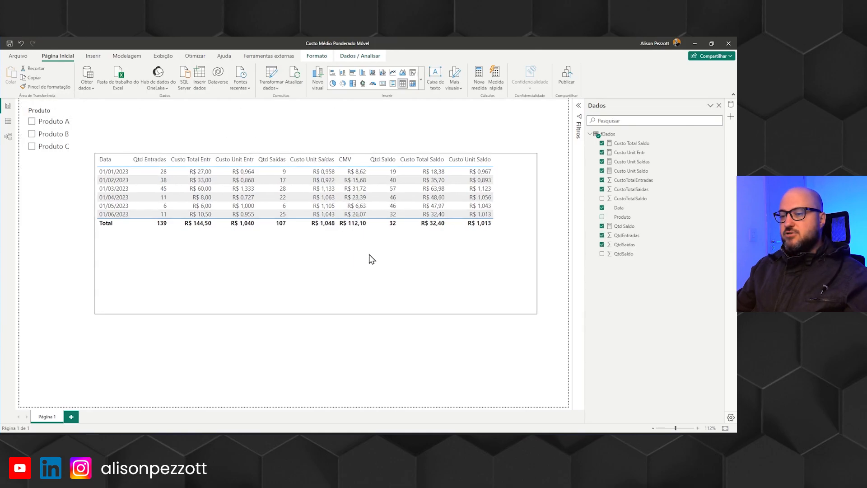
click(375, 134)
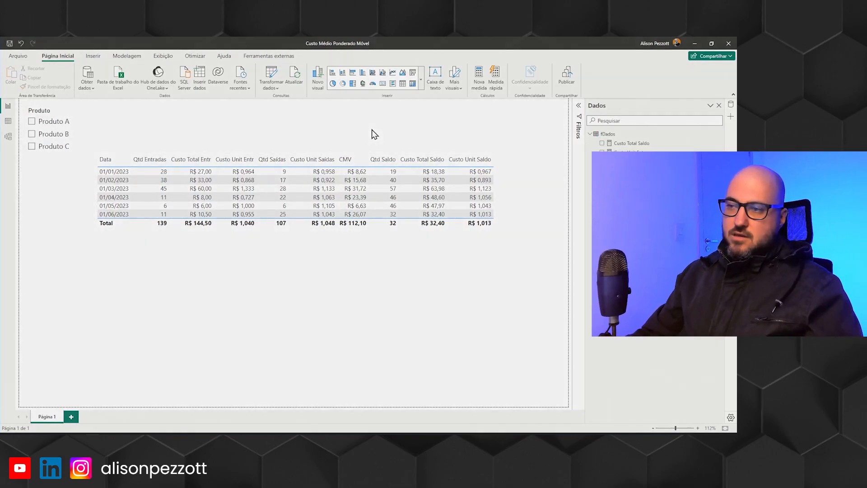